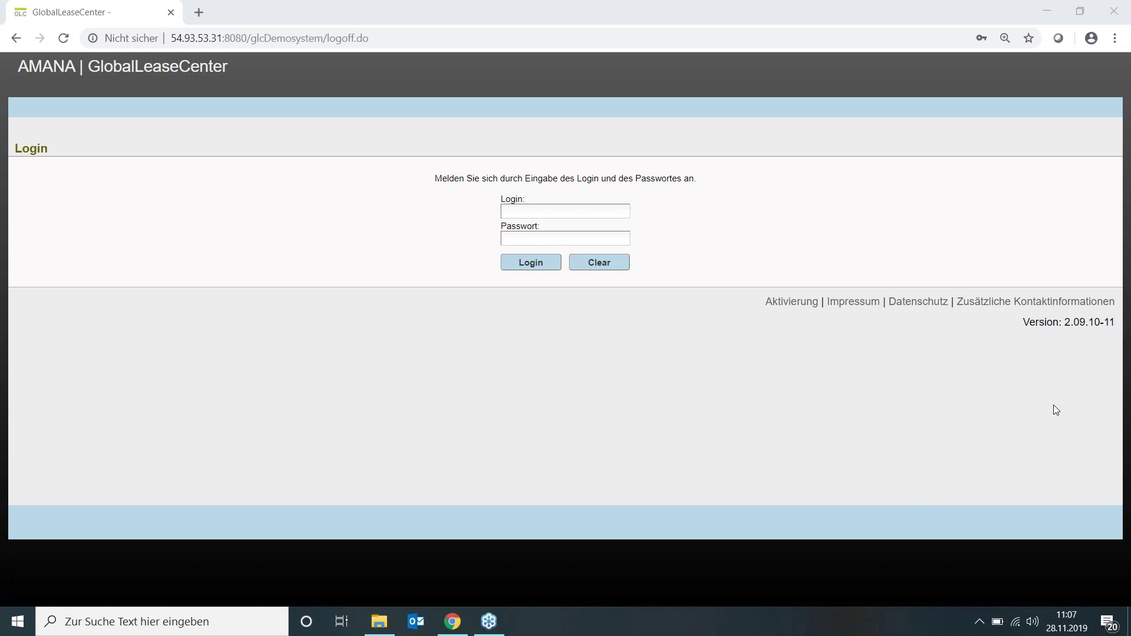
Log in to the lease system as superuser with the account password.
left_click(535, 214)
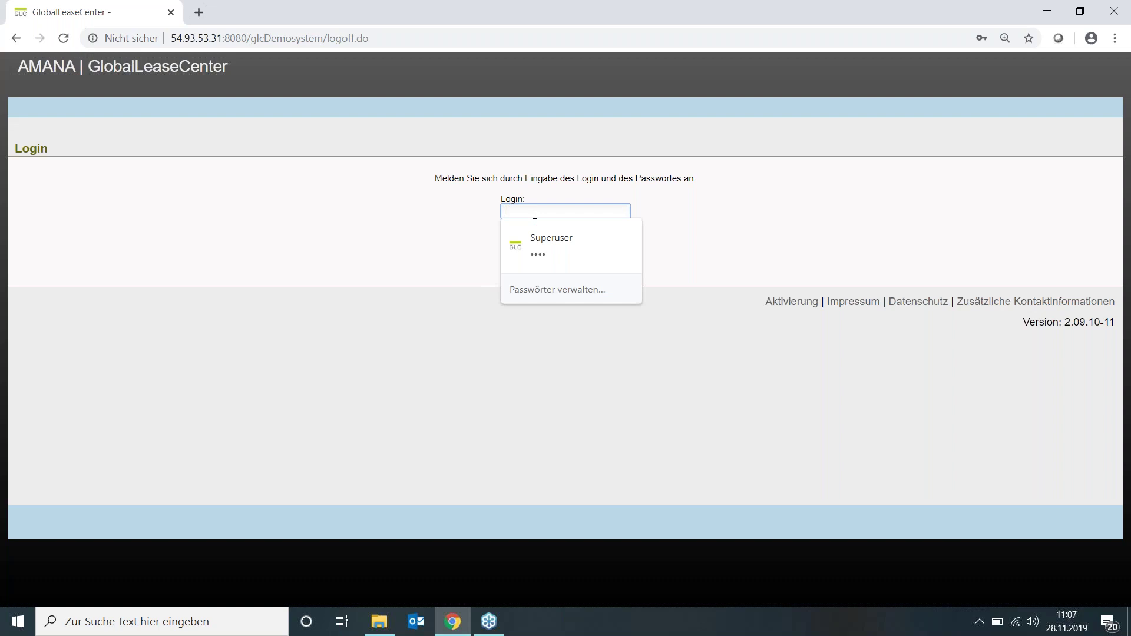
left_click(387, 258)
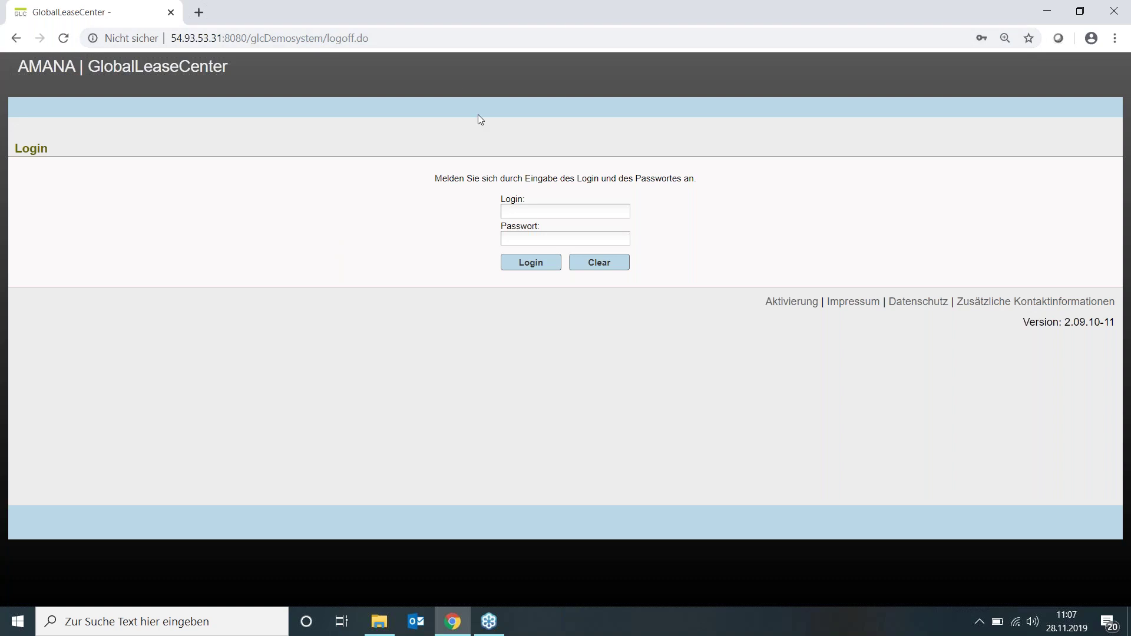
left_click(532, 211)
type("superus")
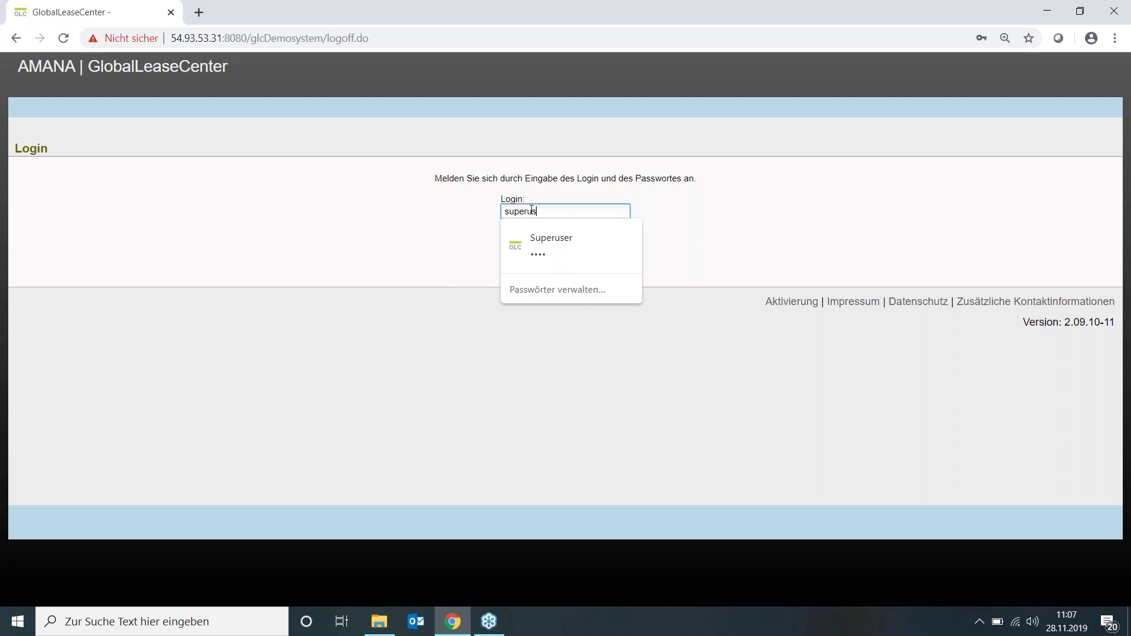
type("er")
key("Tab")
type("••••")
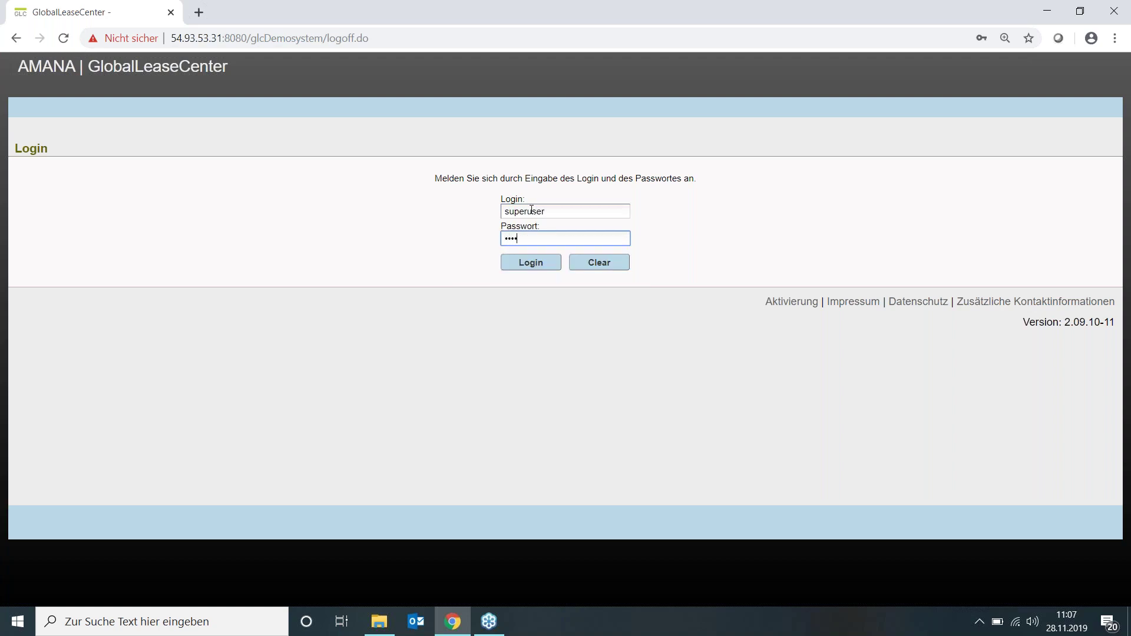
left_click(547, 268)
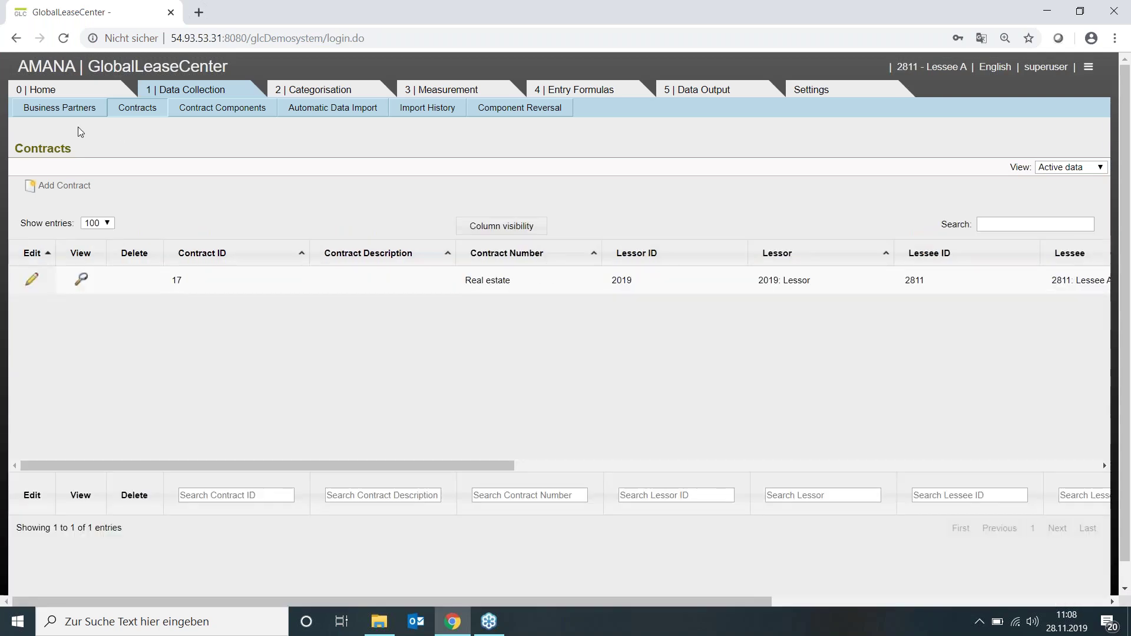
Open the process status overview for Lessee A and reduce the page scale to fit more of the process tiles.
left_click(41, 93)
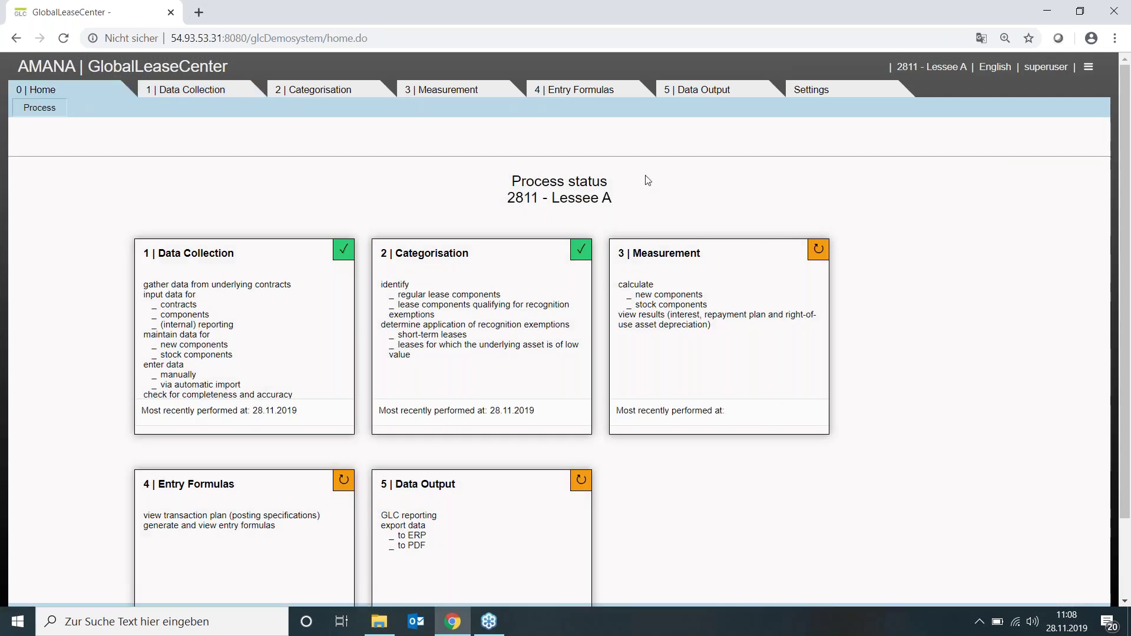
key("ctrl+minus")
key("ctrl+minus")
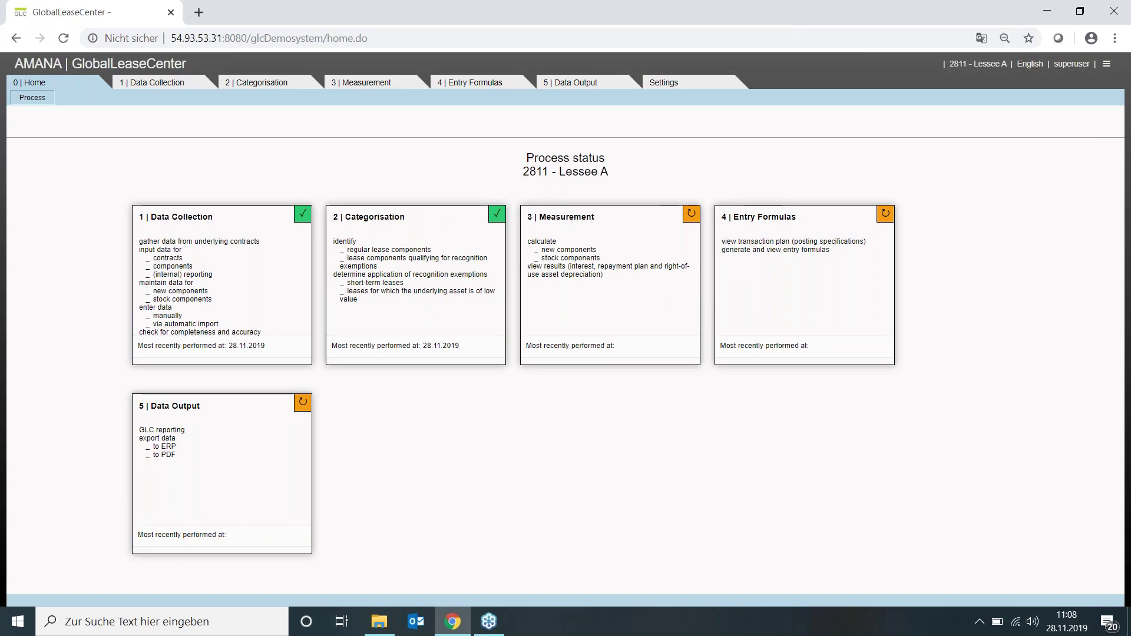
key("ctrl+plus")
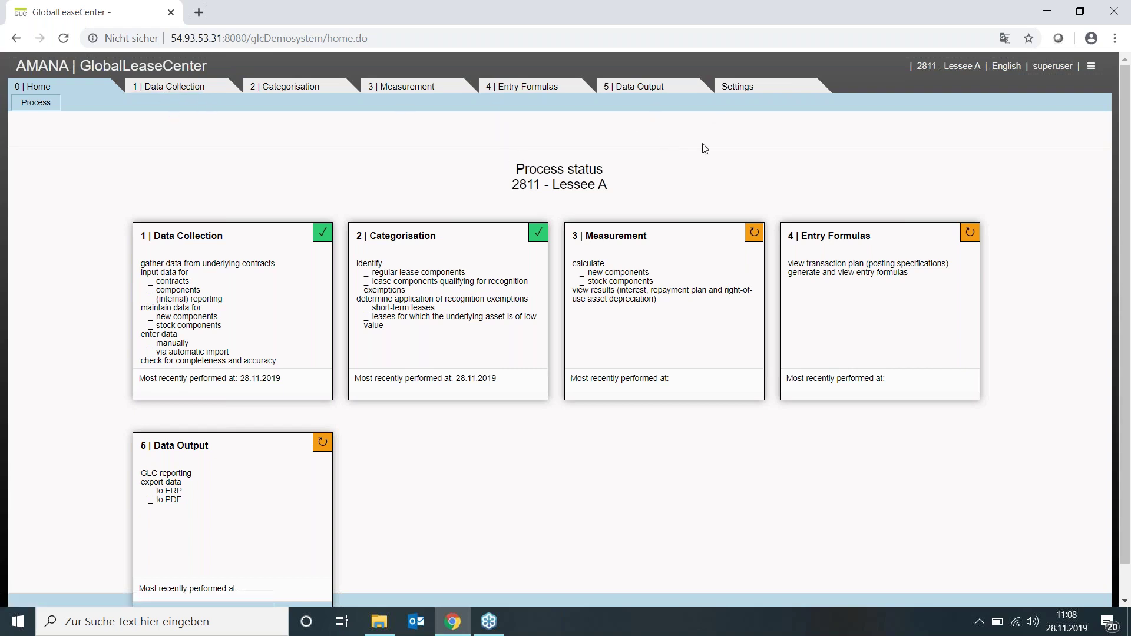
Open the system settings and check the language choices offered for the session.
left_click(739, 87)
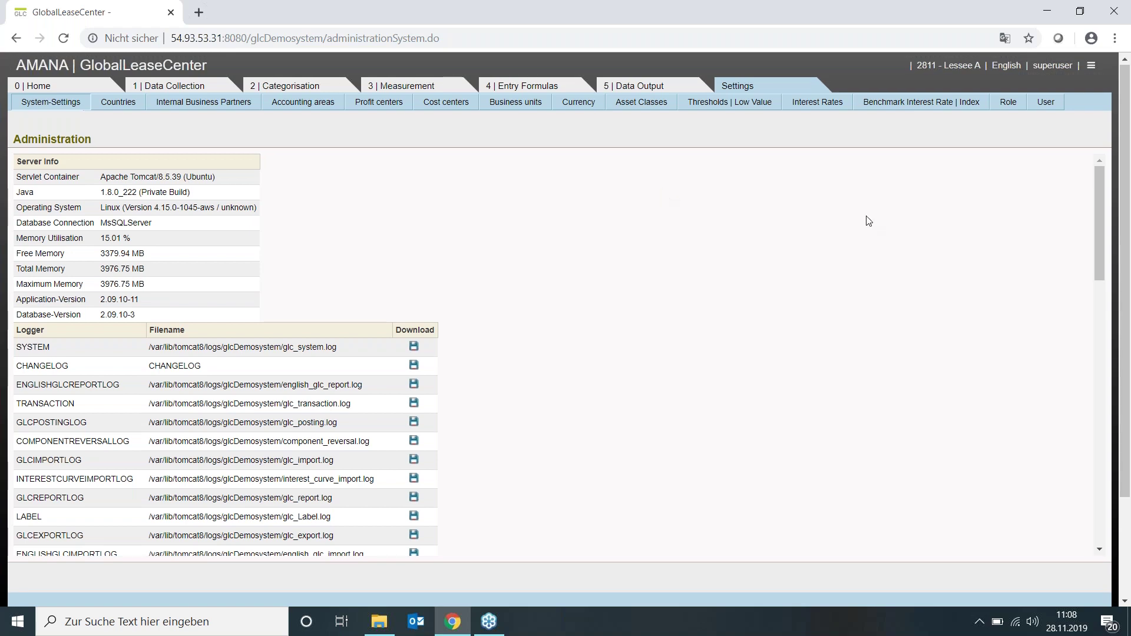
left_click(1099, 68)
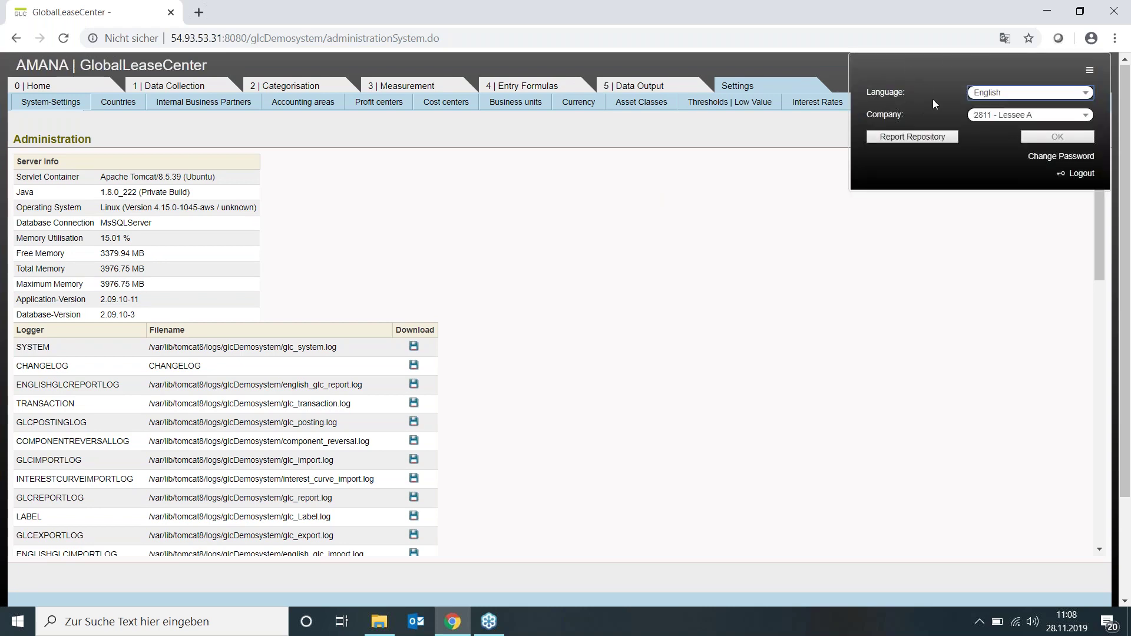
left_click(1000, 94)
left_click(999, 103)
left_click(626, 285)
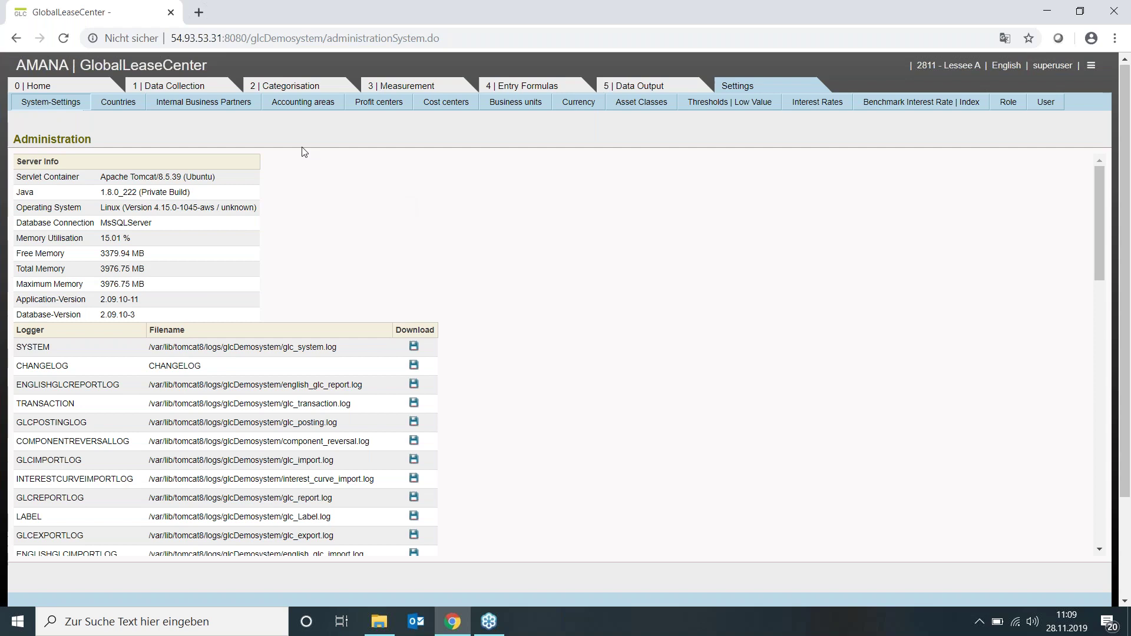
Examine the system administration page, including the server info, log files, special functions, other system configuration and feature flags.
scroll(527, 250, "down", 4)
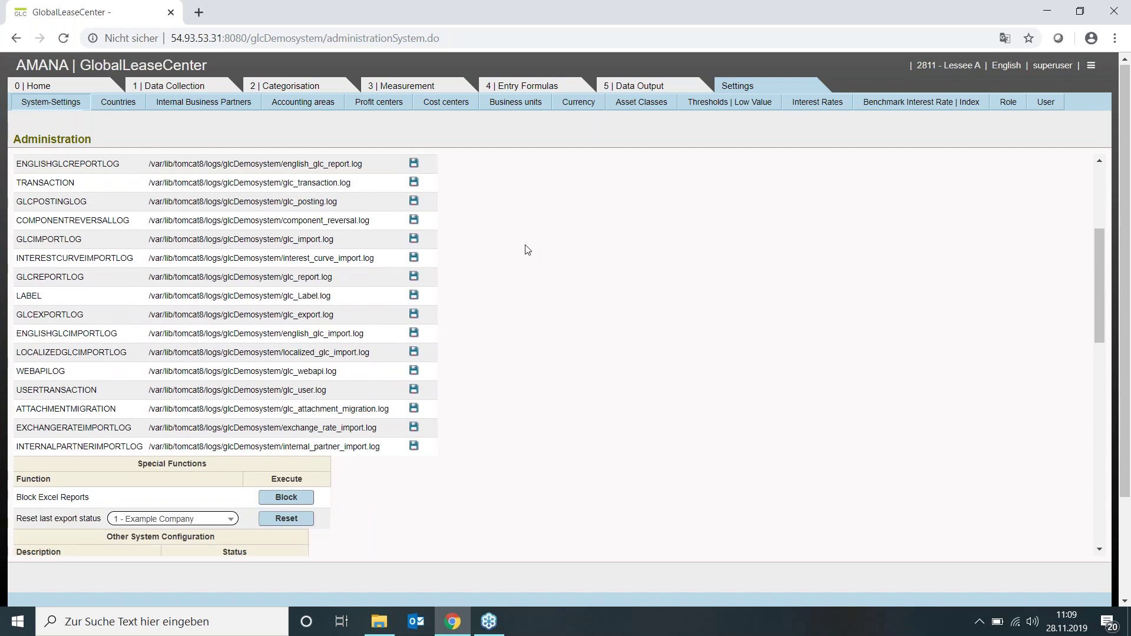
scroll(527, 250, "down", 2)
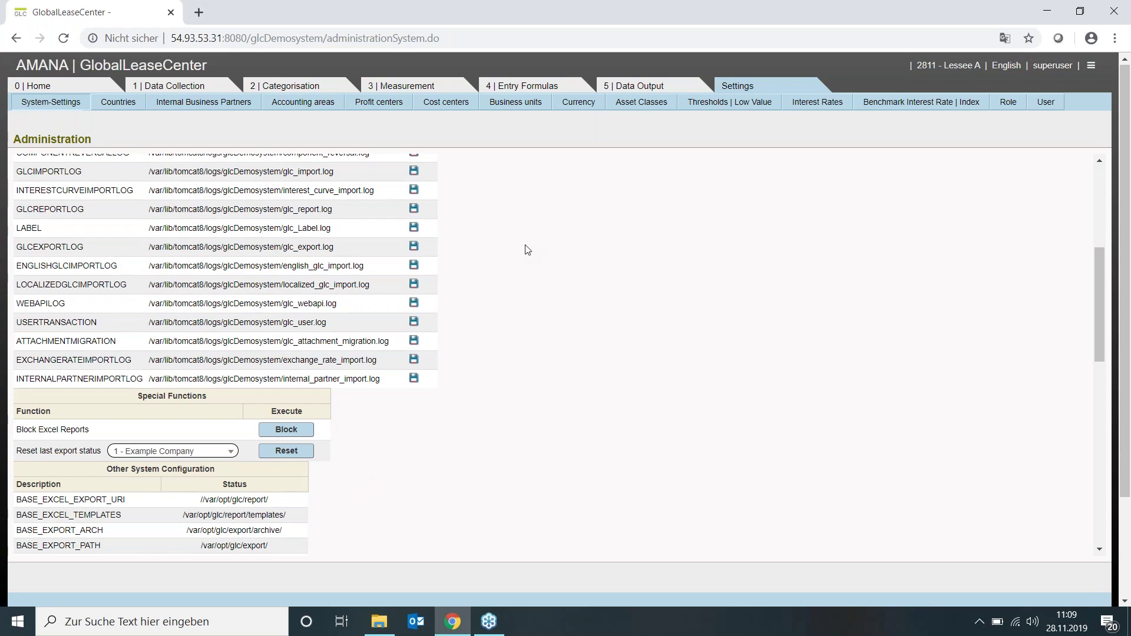
scroll(527, 250, "up", 6)
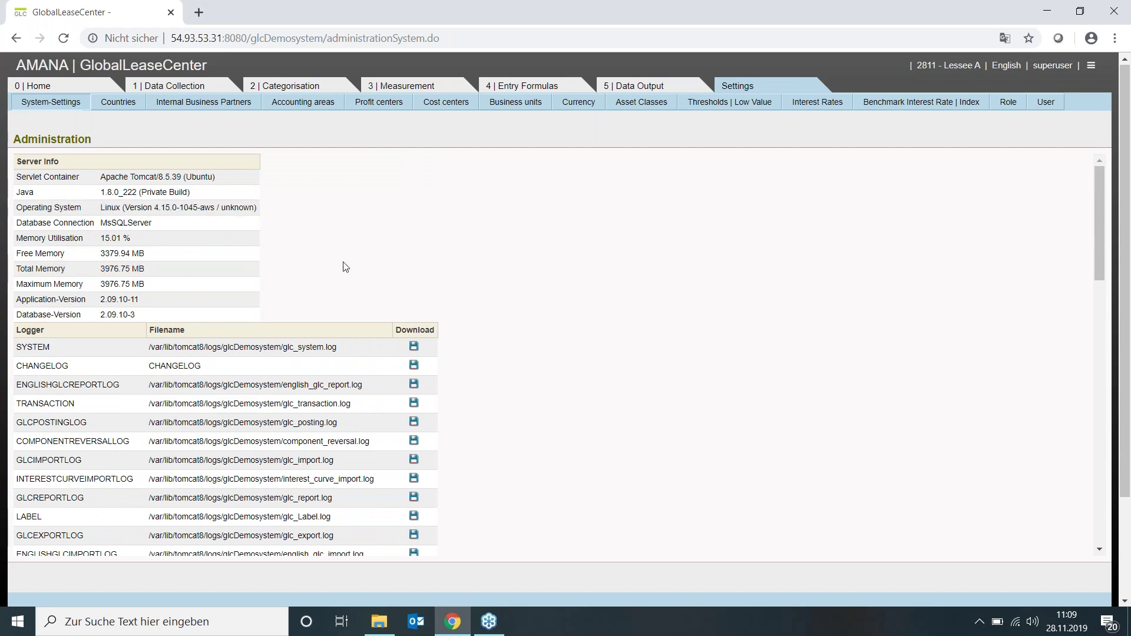
scroll(346, 267, "down", 1)
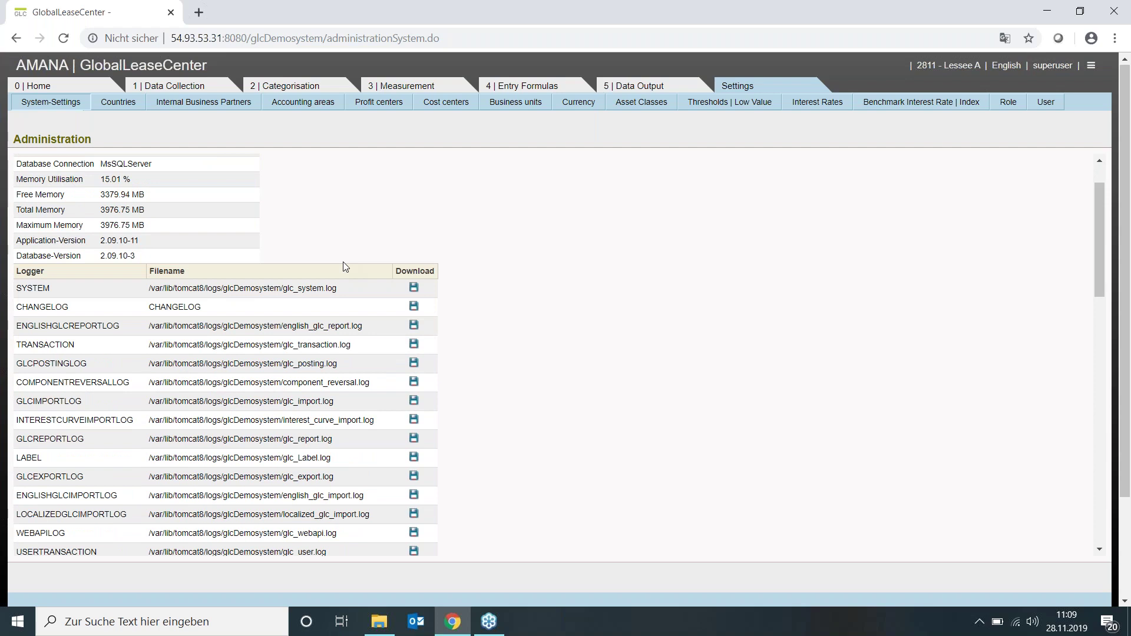
scroll(345, 267, "down", 1)
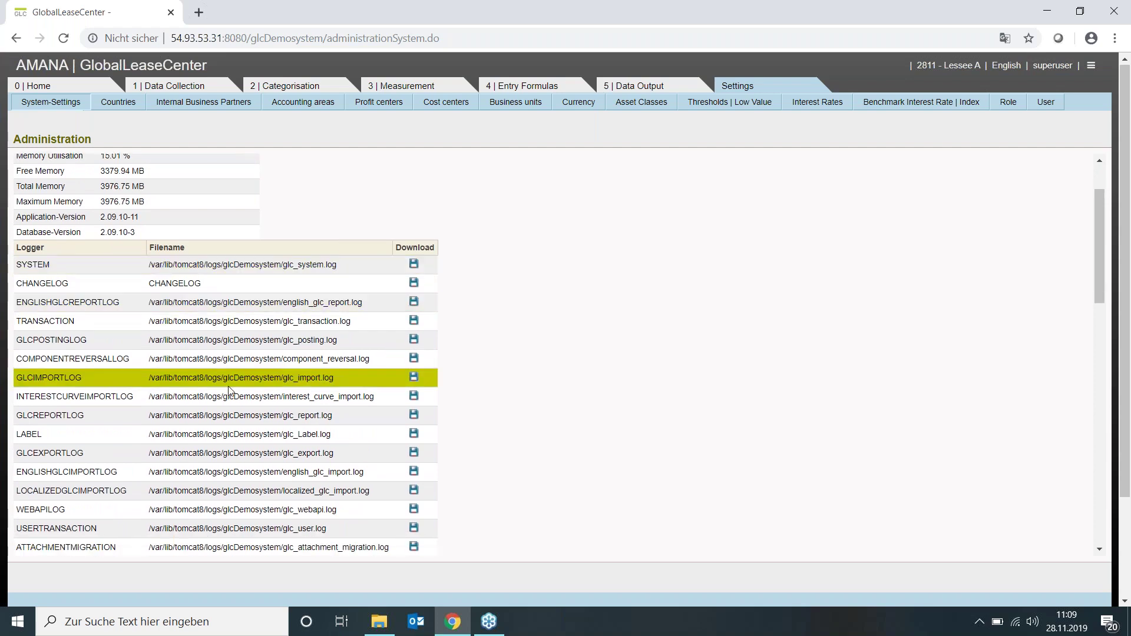
scroll(228, 392, "down", 1)
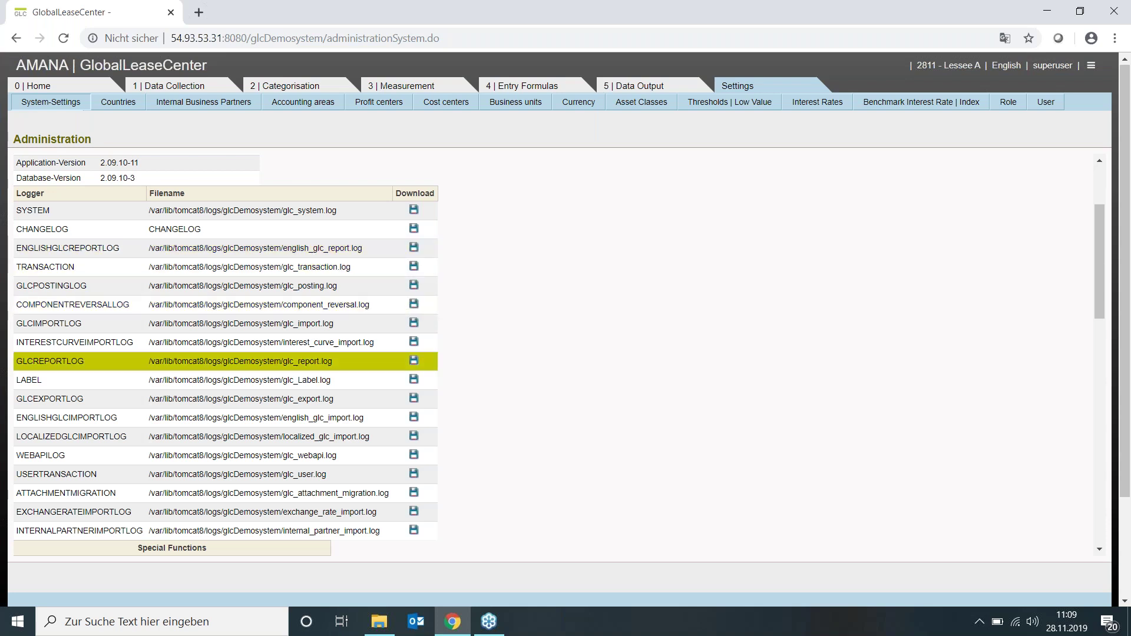
scroll(224, 361, "down", 3)
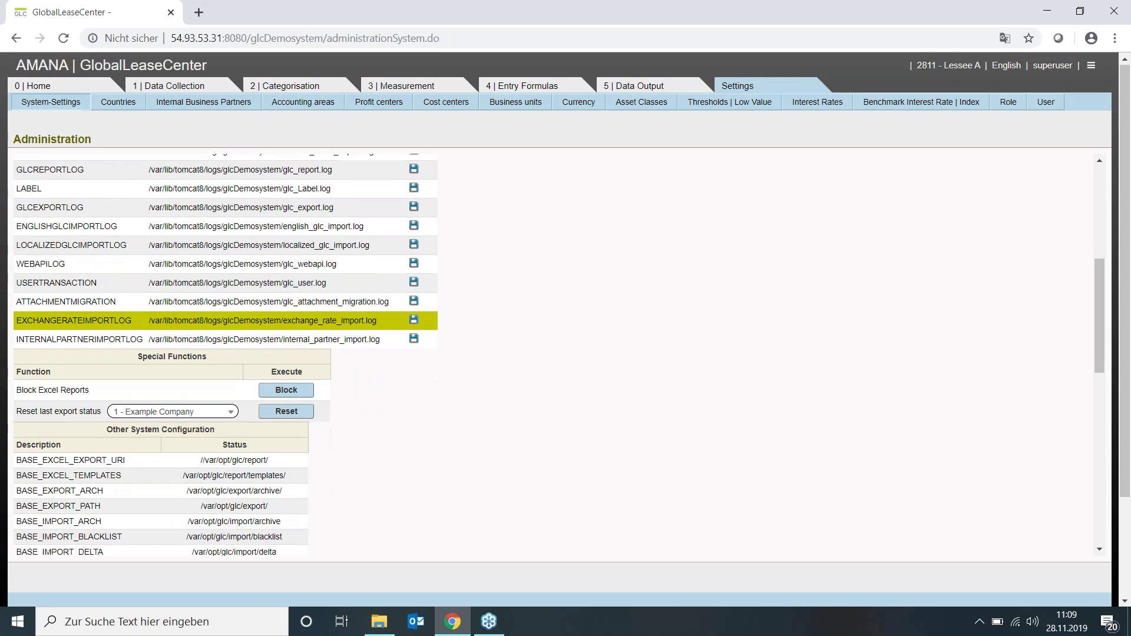
scroll(224, 366, "down", 3)
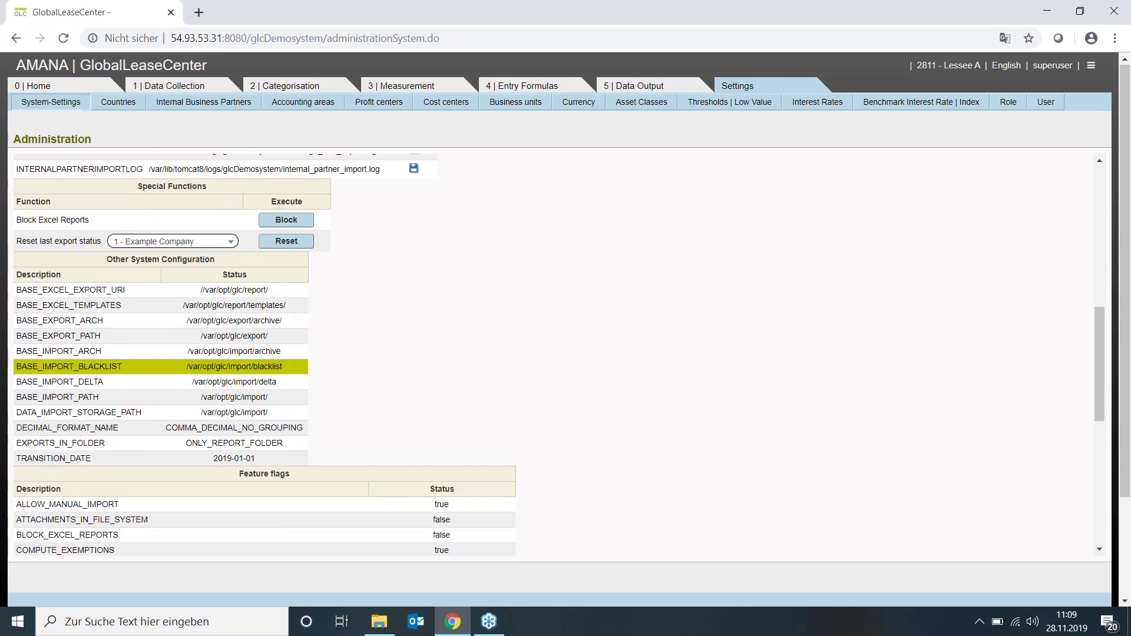
scroll(224, 368, "down", 1)
scroll(436, 347, "down", 3)
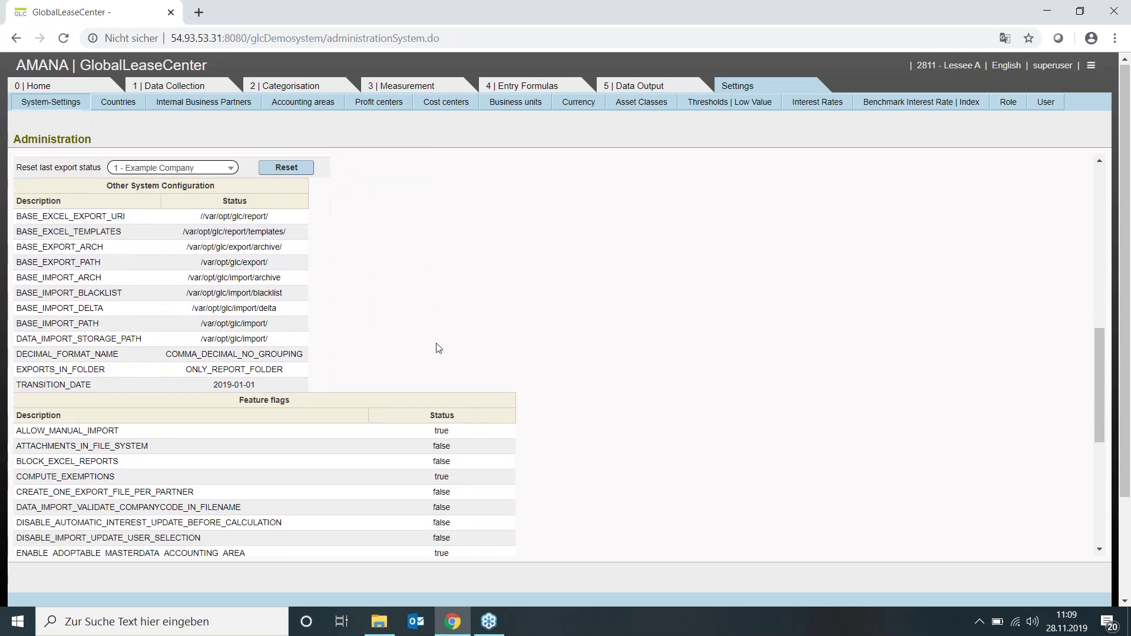
scroll(436, 344, "down", 3)
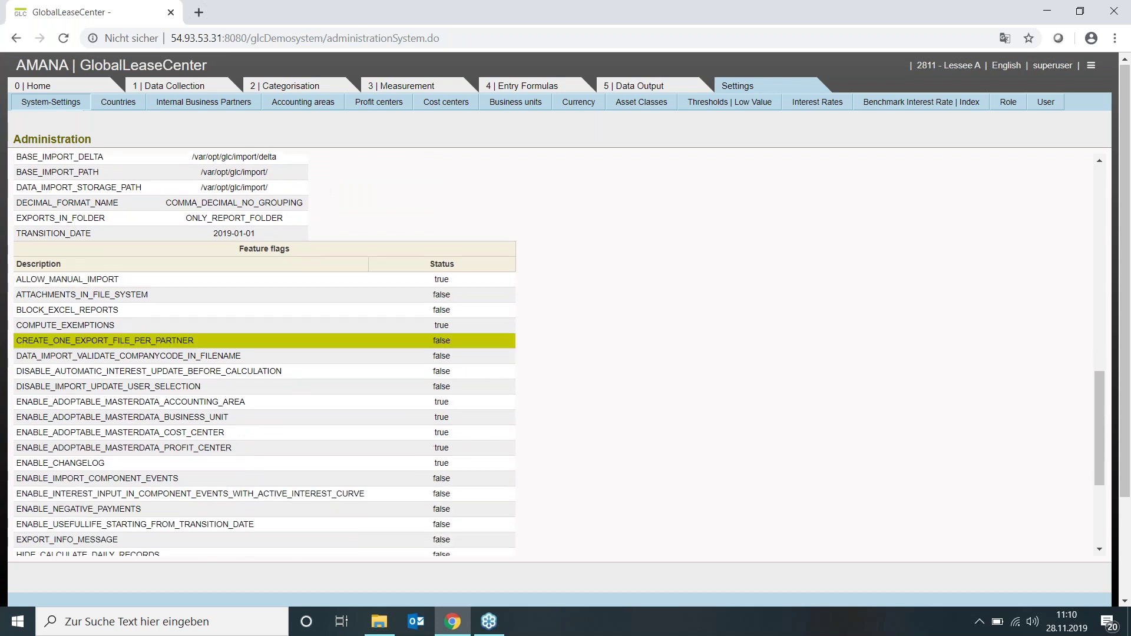
scroll(436, 344, "up", 3)
scroll(430, 339, "up", 10)
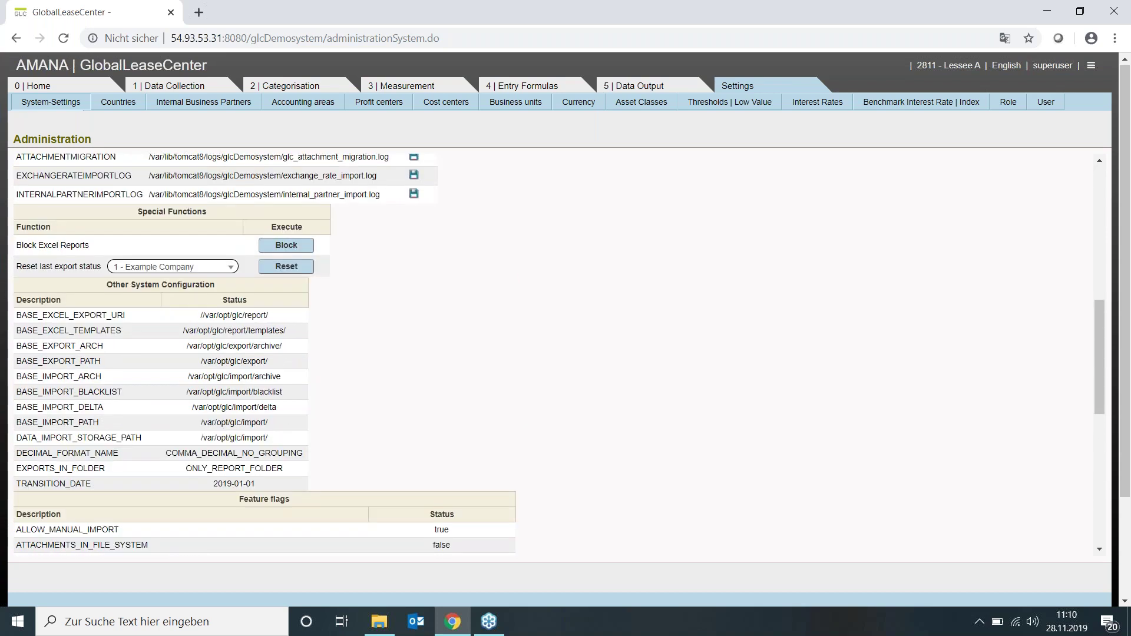
scroll(430, 339, "up", 4)
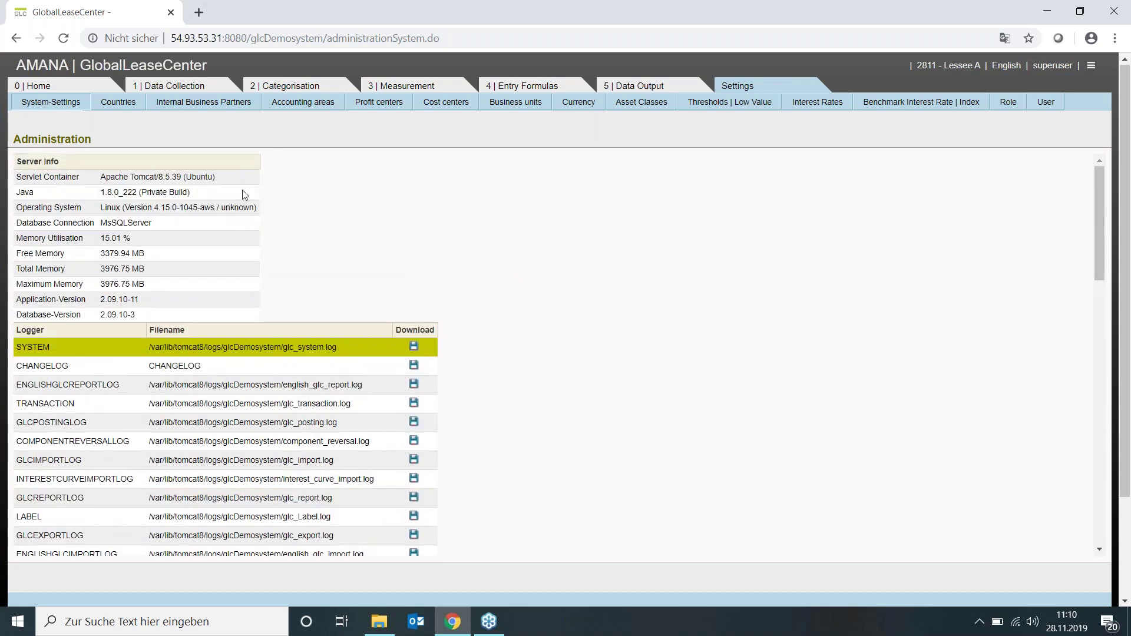
Open the countries master data and check the available data views for active and archived records.
left_click(117, 104)
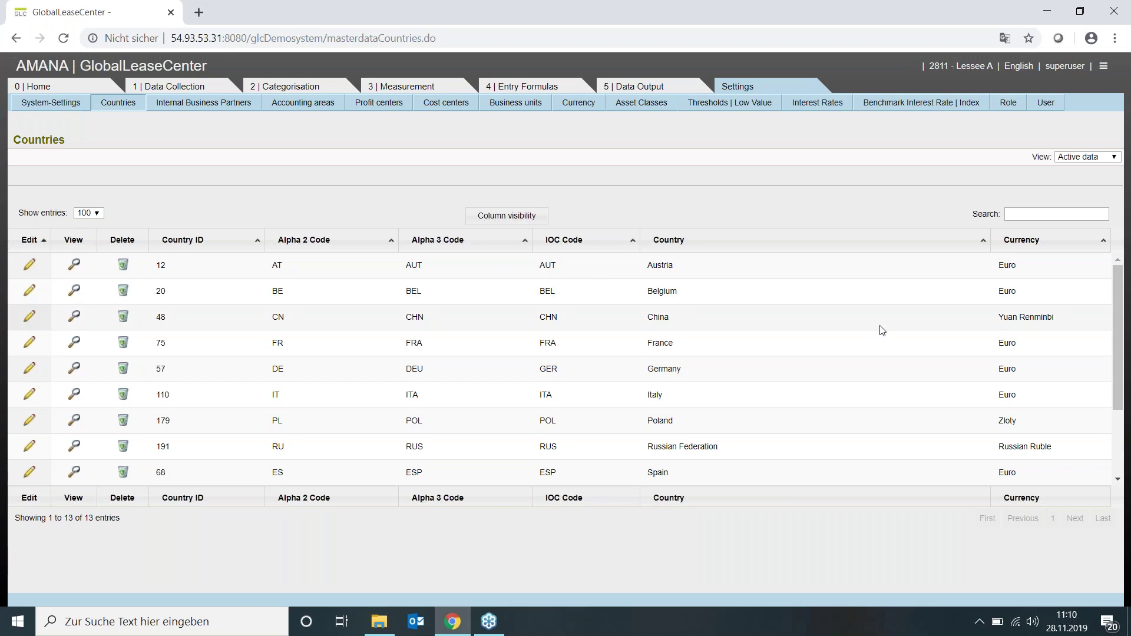
left_click(1084, 161)
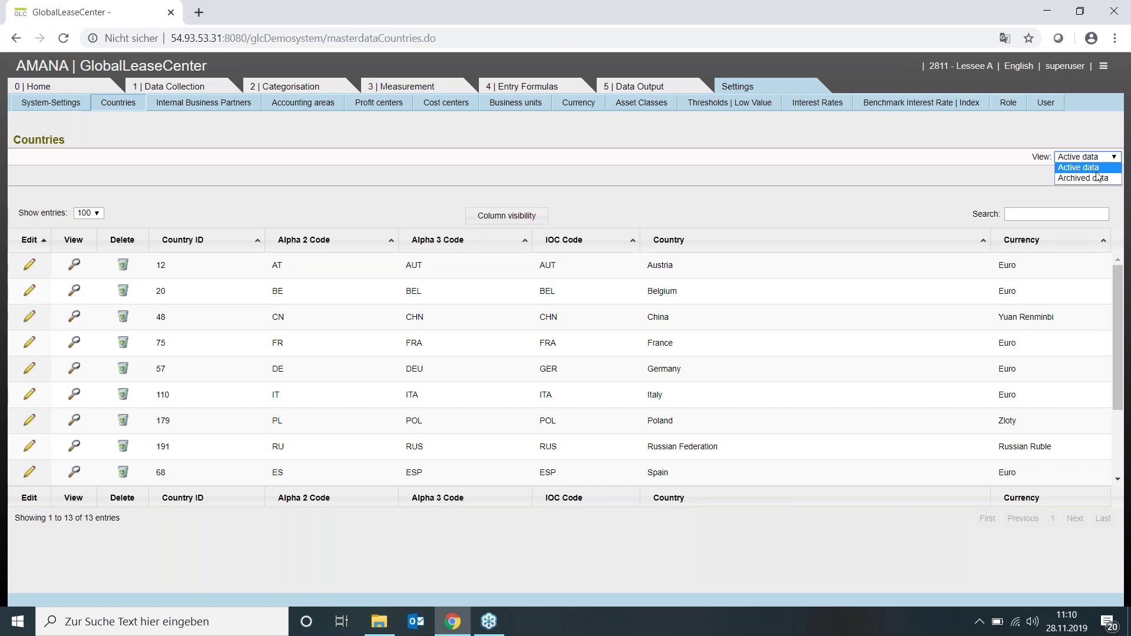
left_click(839, 178)
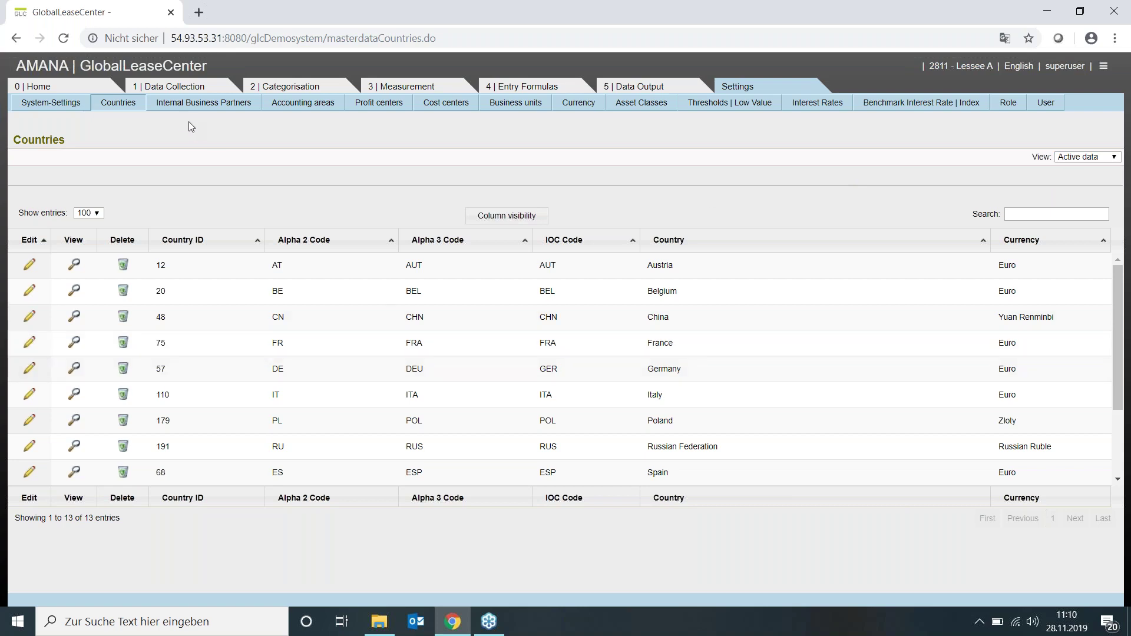
Start a new internal business partner with the company name Lessee B and the company code 2020.
left_click(168, 102)
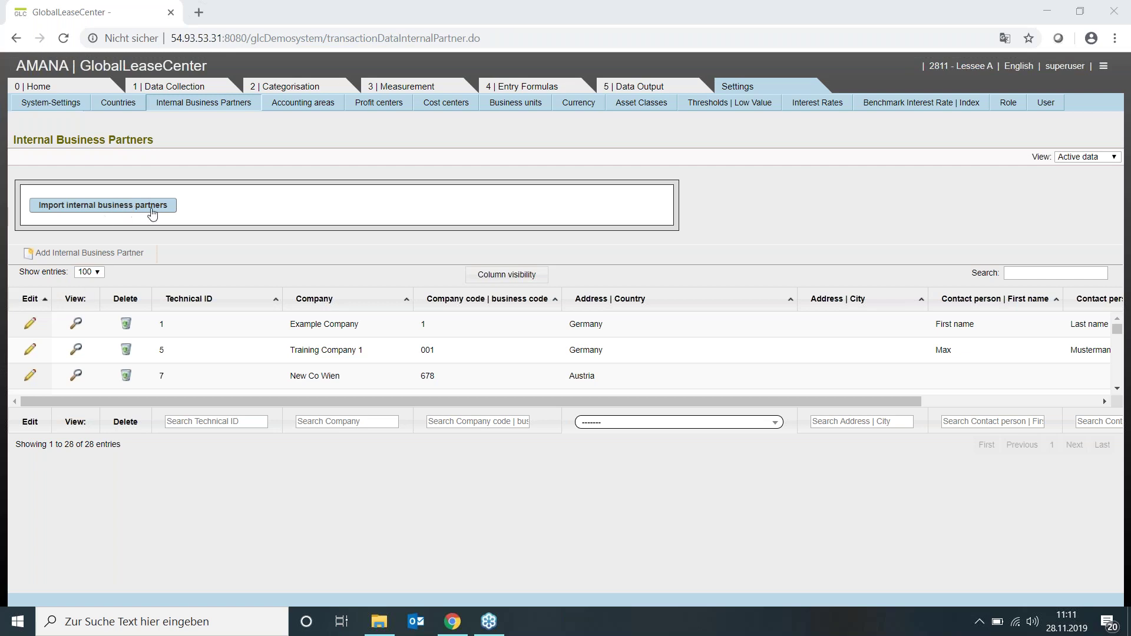
left_click(92, 254)
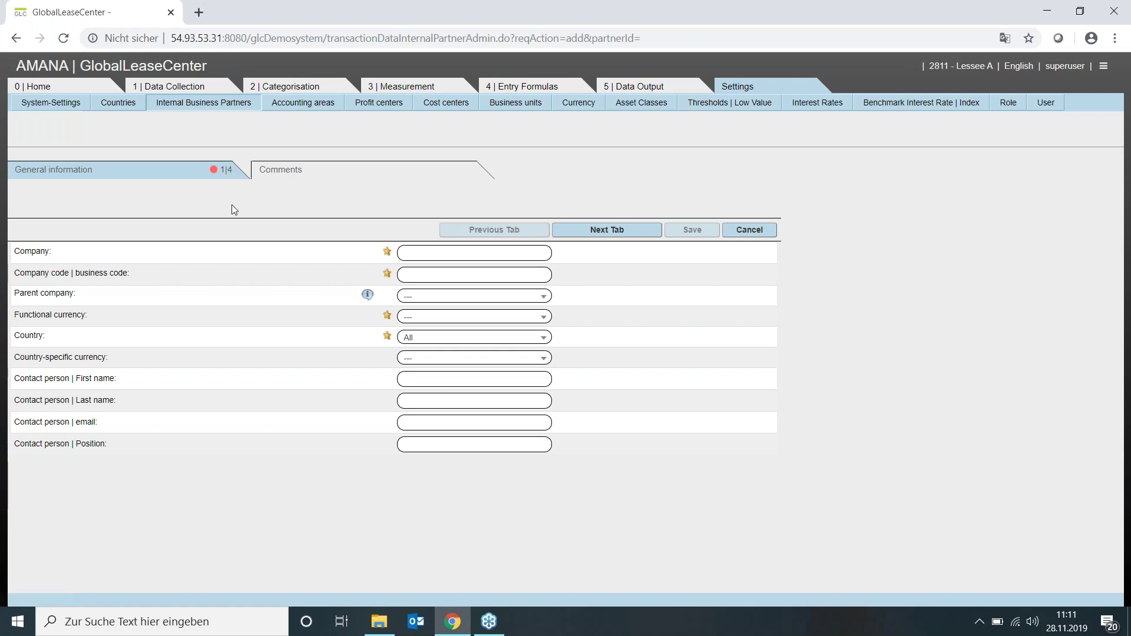
left_click(416, 249)
left_click(428, 252)
type("Lesss")
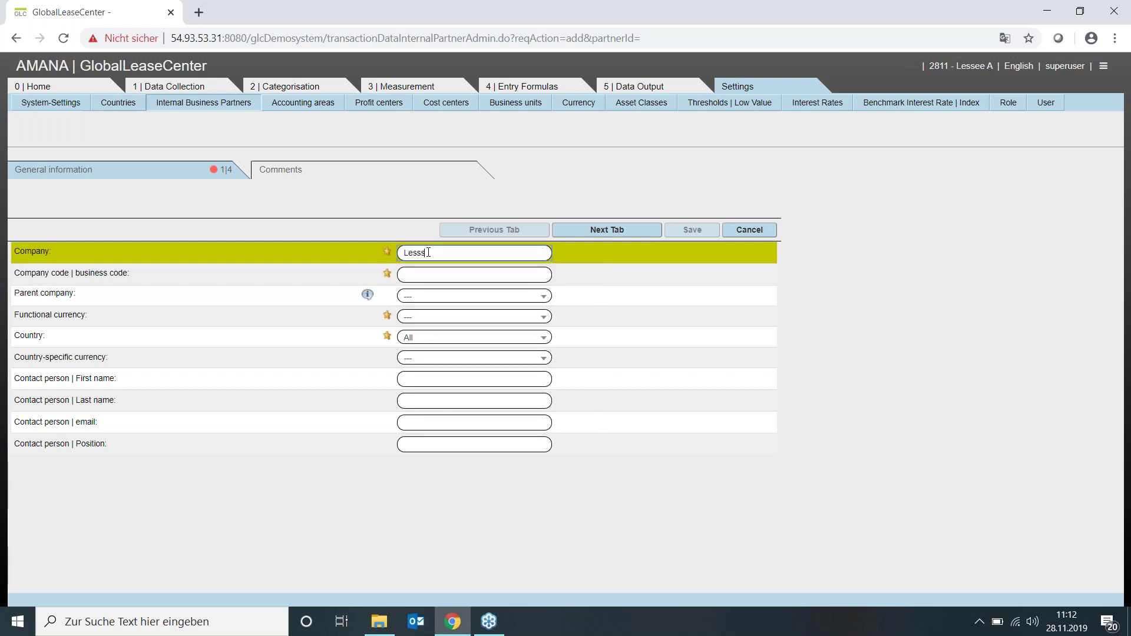
key("BackSpace")
type("ee B")
key("Tab")
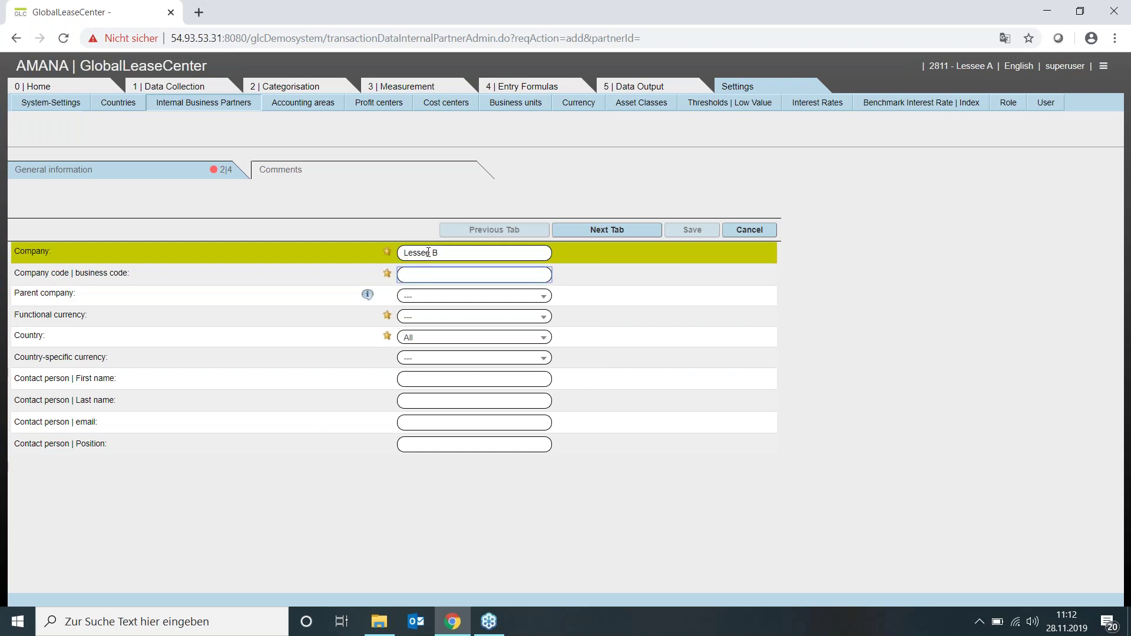
type("2020")
key("Tab")
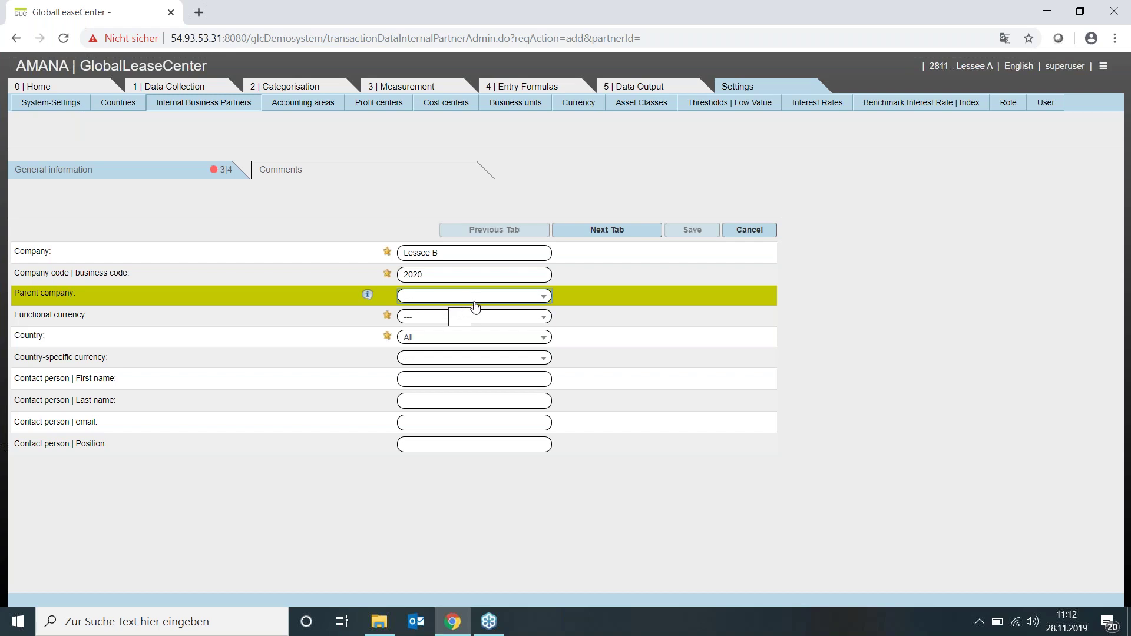
Set Lessee B's functional currency to Euro and its country to Germany, and save the business partner.
left_click(445, 319)
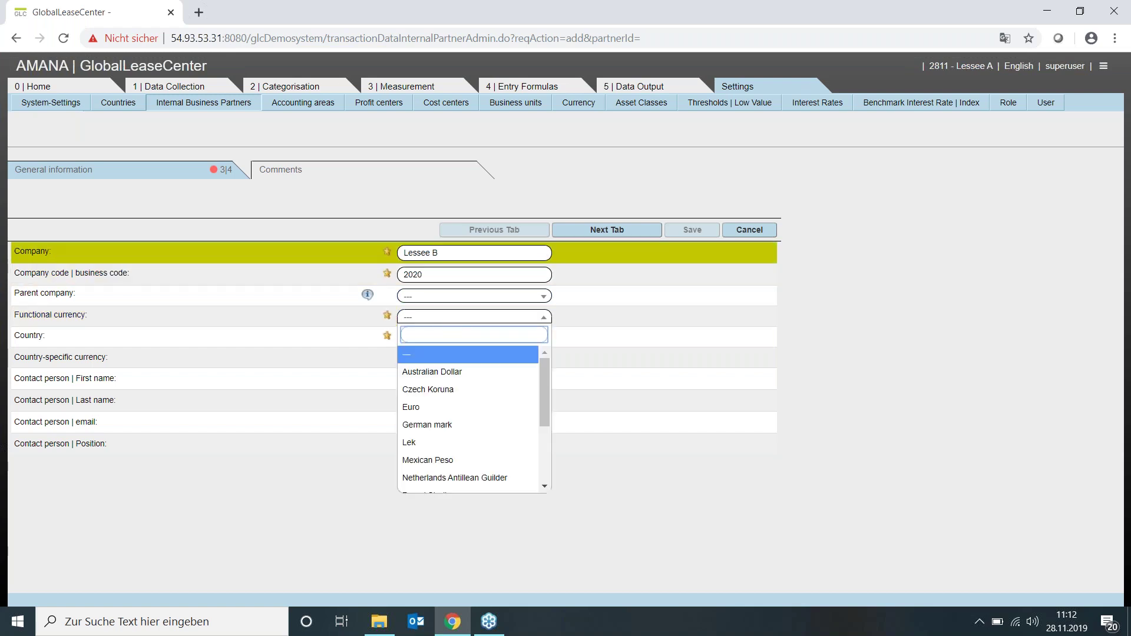
type("euro")
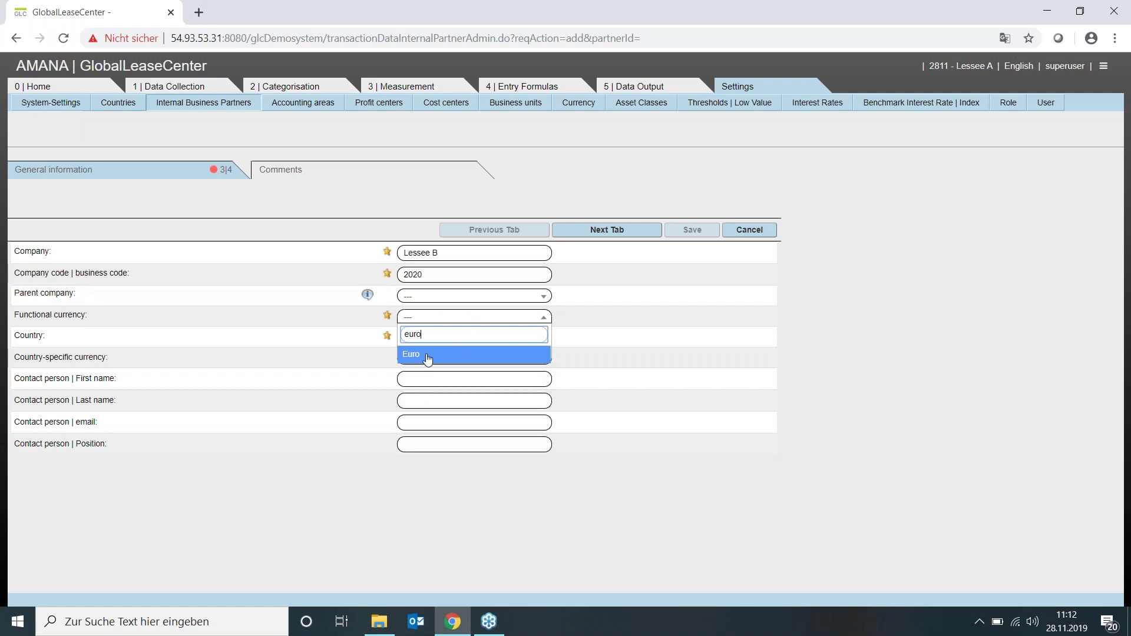
left_click(436, 355)
left_click(435, 341)
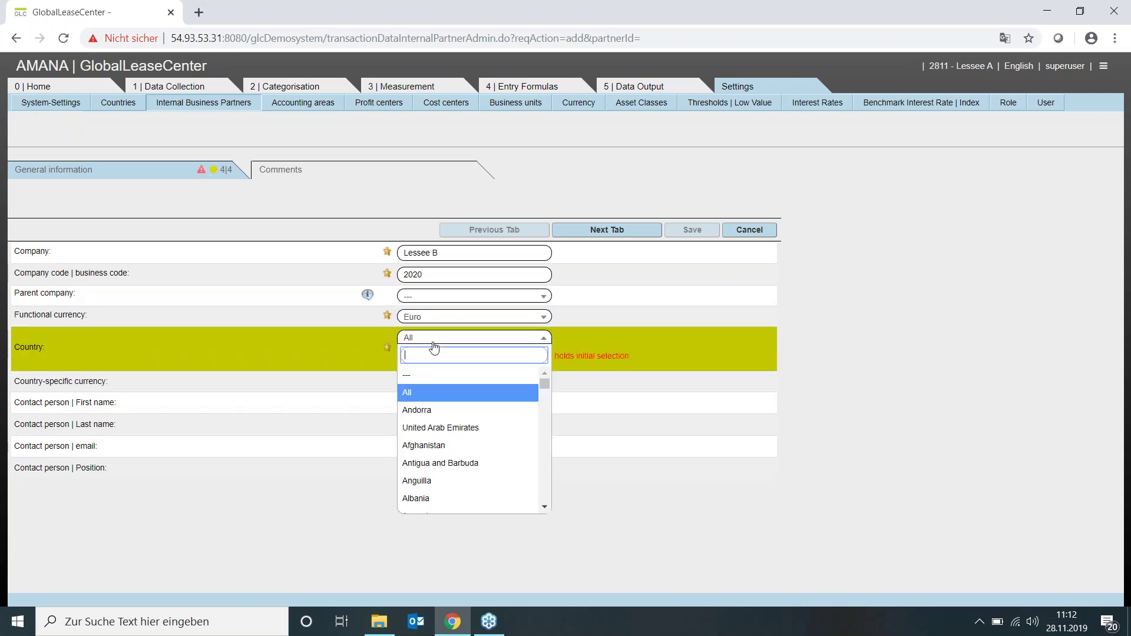
type("germ")
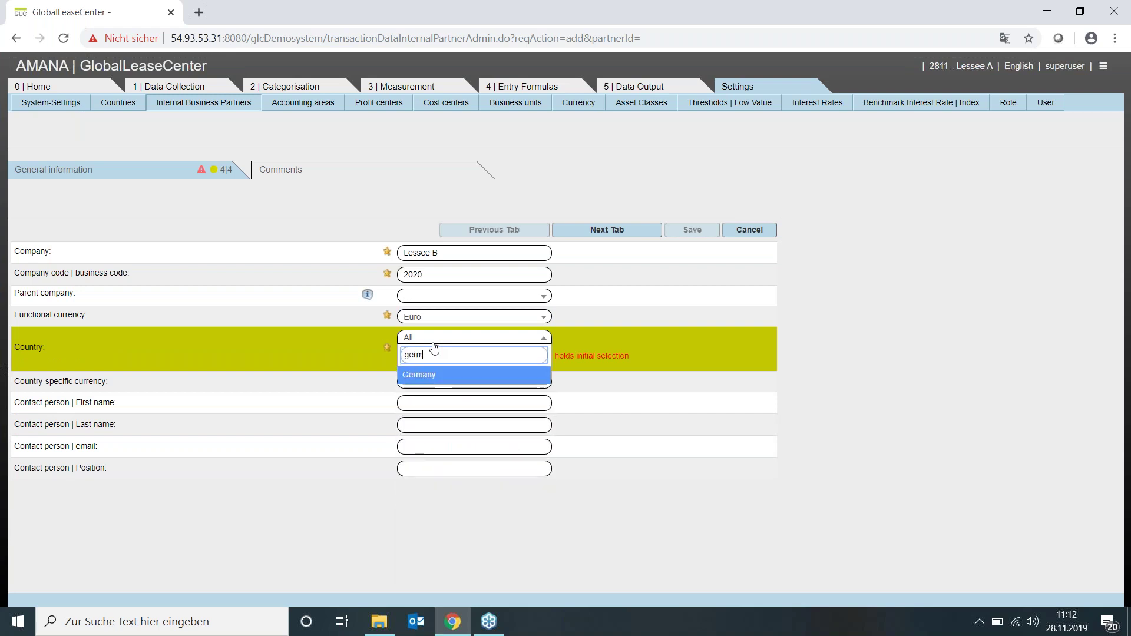
left_click(428, 377)
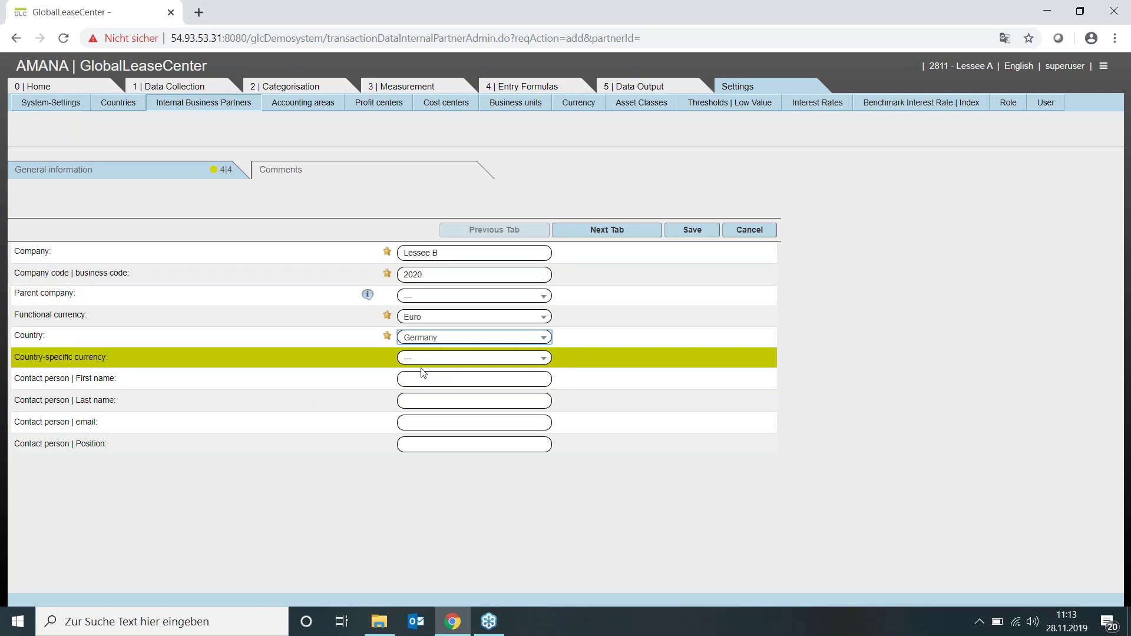
left_click(447, 379)
left_click(637, 319)
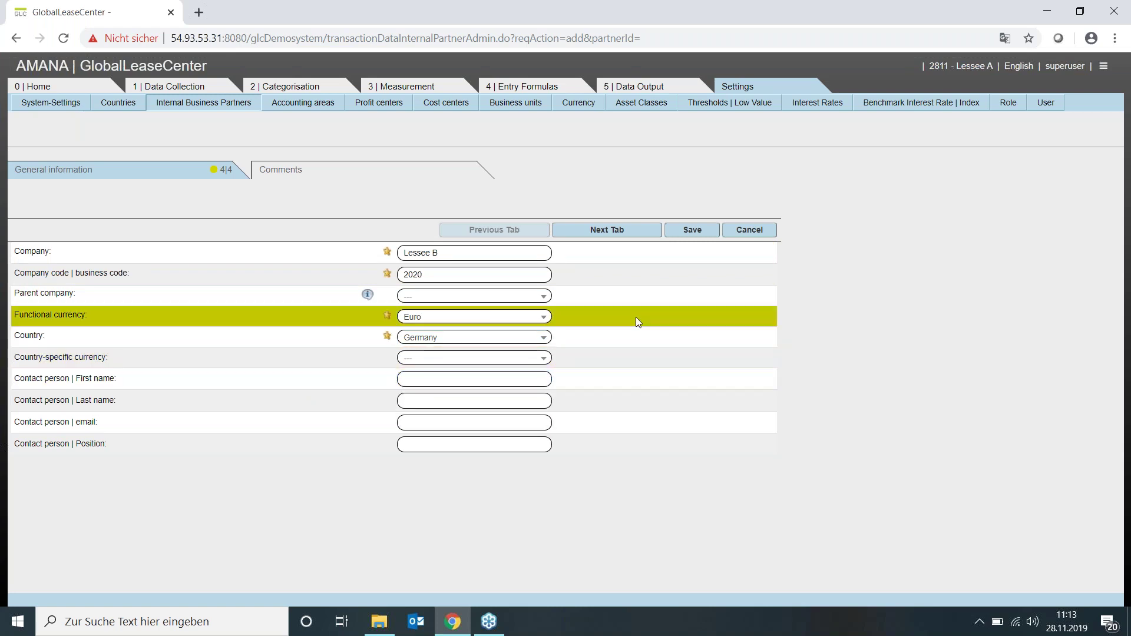
left_click(692, 231)
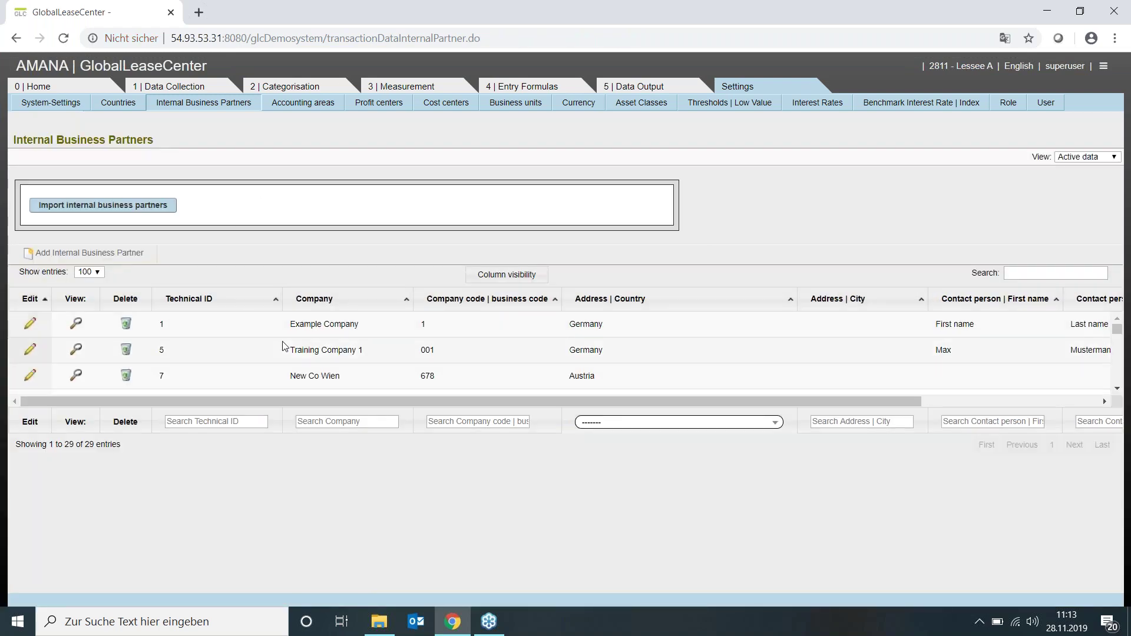
Look through the internal business partners list for the Lessee B entry.
scroll(283, 345, "down", 1)
scroll(283, 345, "down", 2)
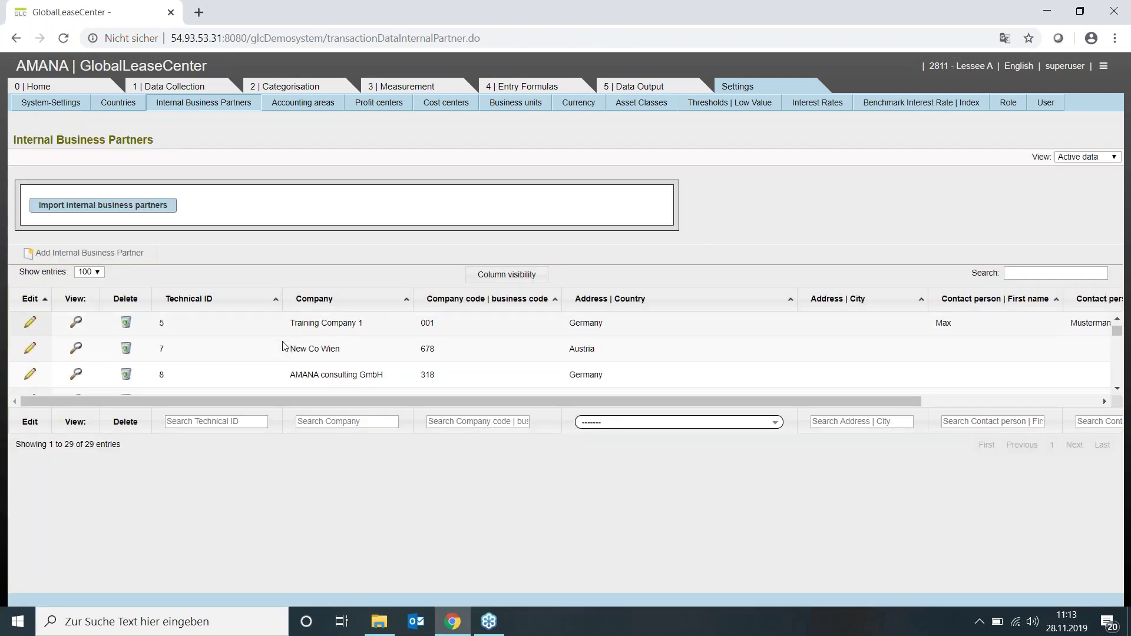
scroll(283, 345, "down", 6)
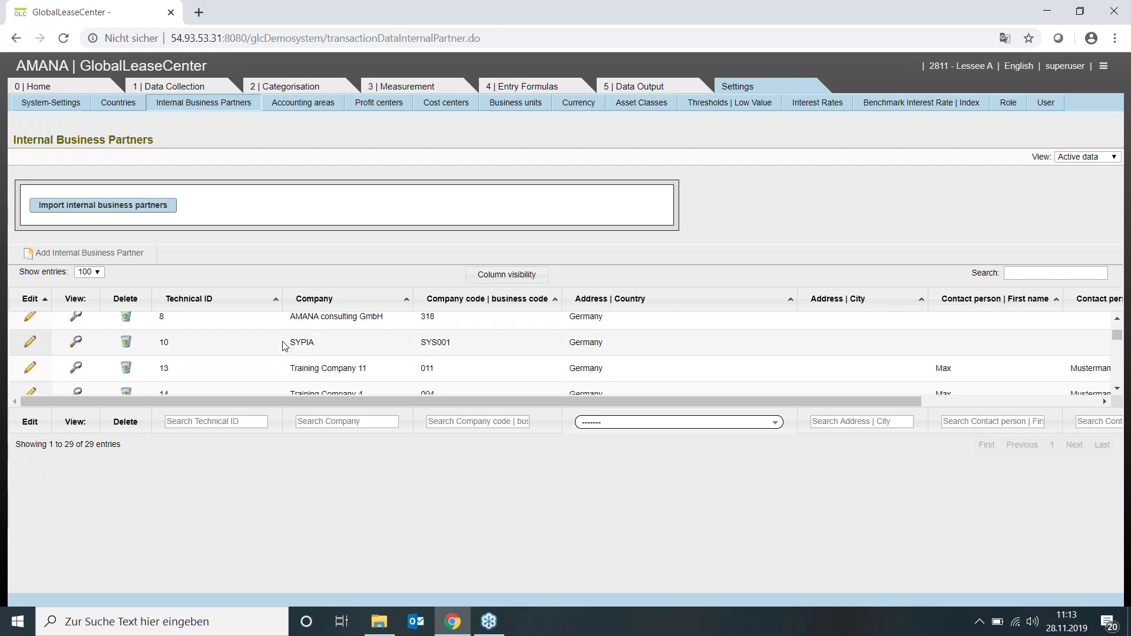
scroll(283, 346, "down", 6)
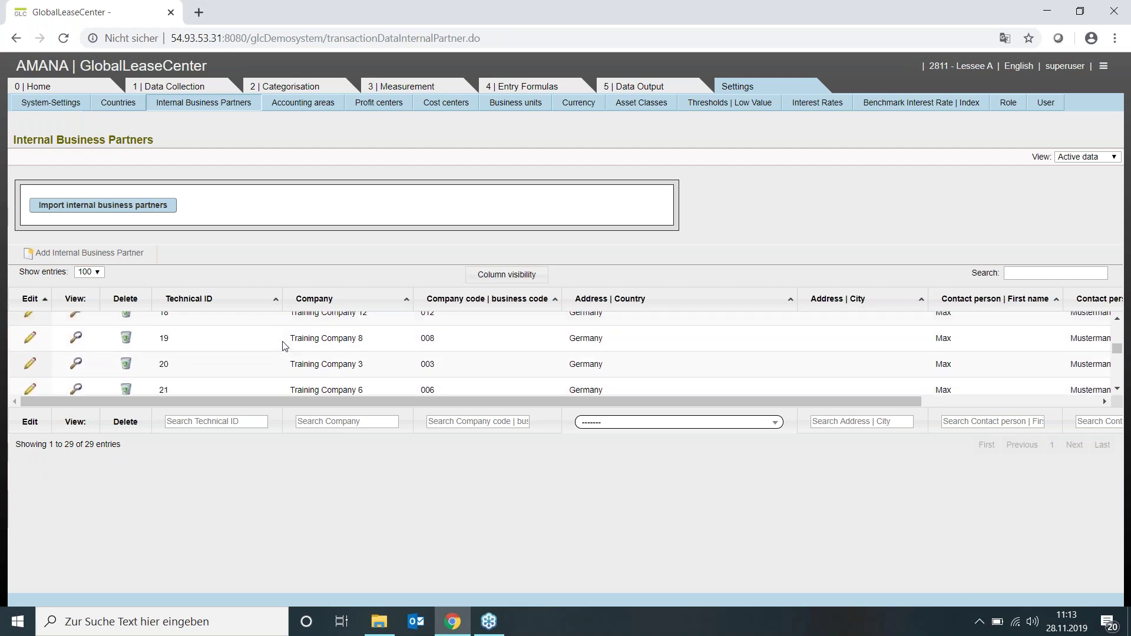
scroll(285, 347, "down", 2)
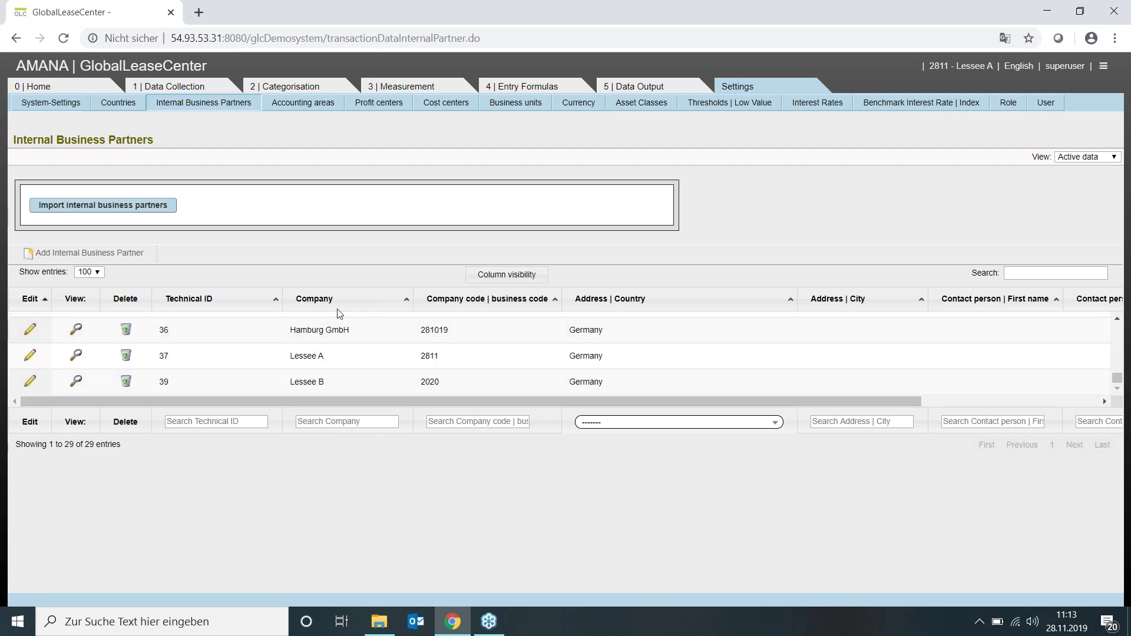
Review the master data pages for accounting areas, profit centers, cost centers and business units.
left_click(300, 112)
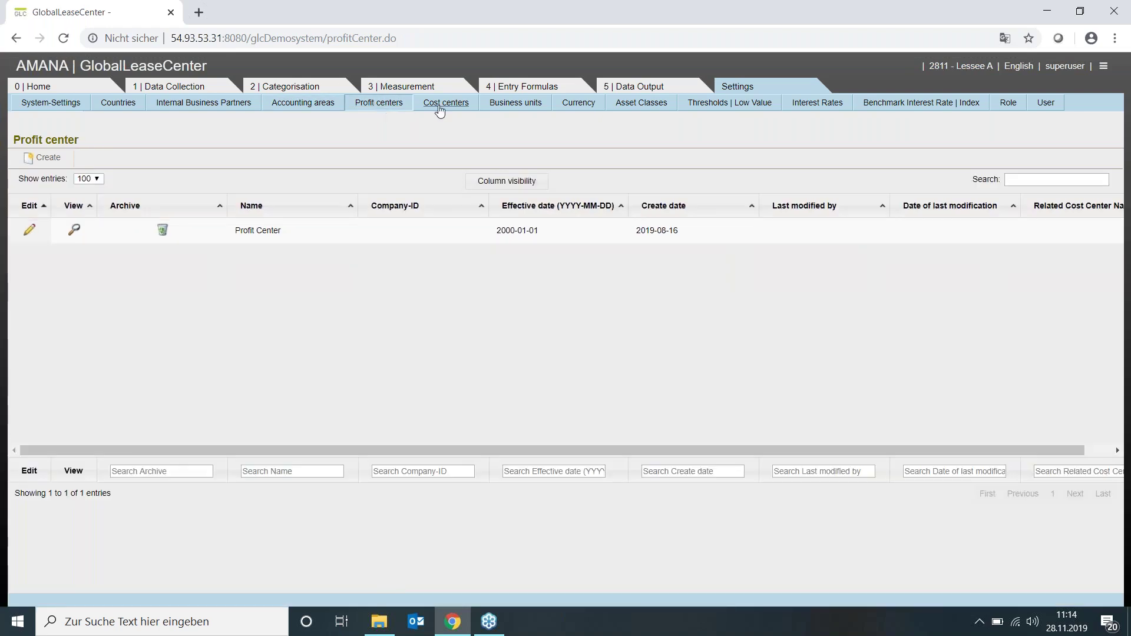
left_click(439, 109)
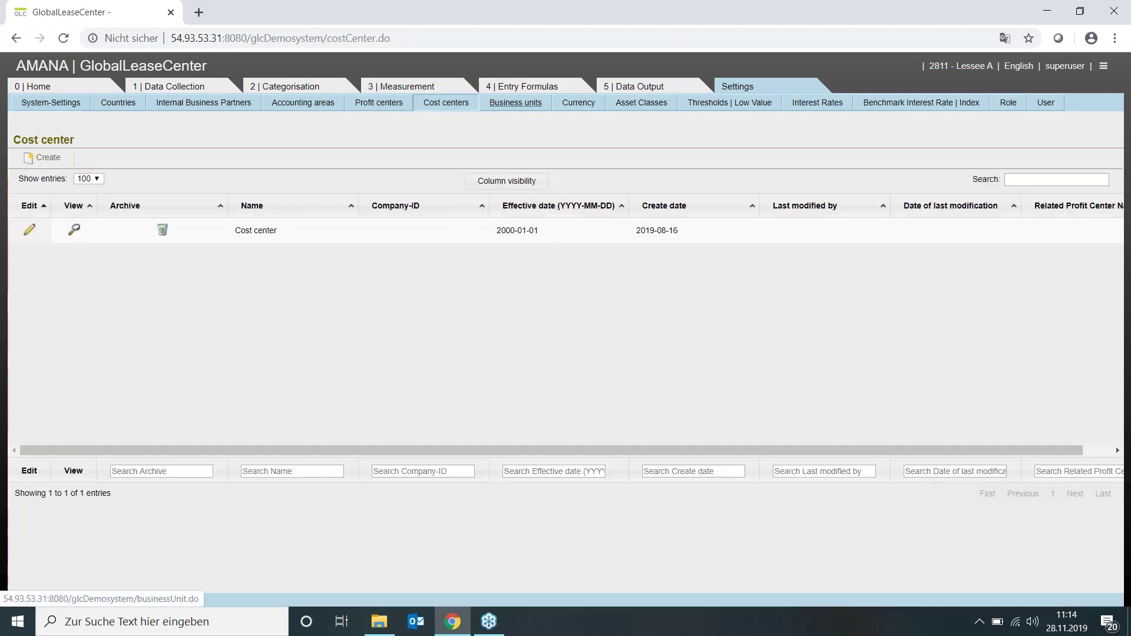
left_click(530, 109)
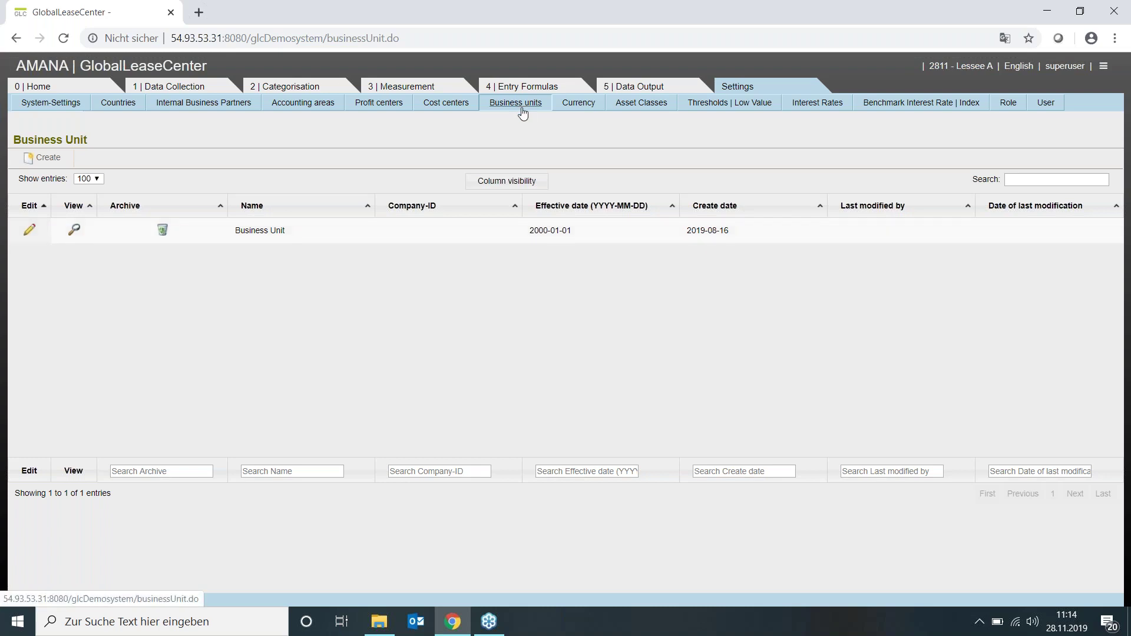
Open the currency master data and check the rate types available for exchange rates.
left_click(576, 110)
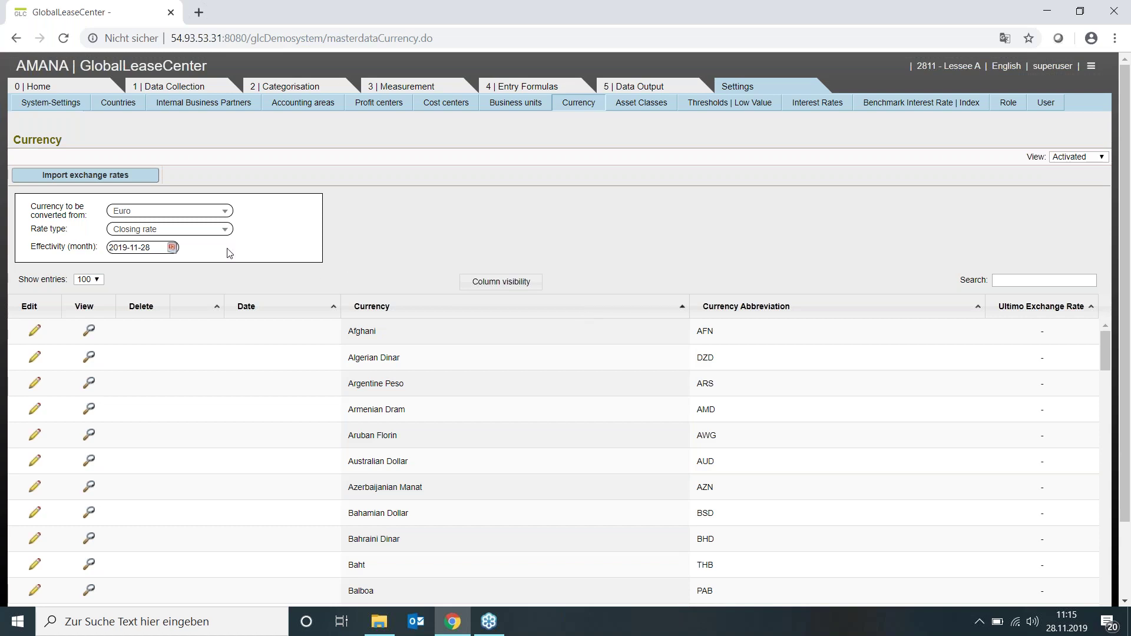
left_click(182, 232)
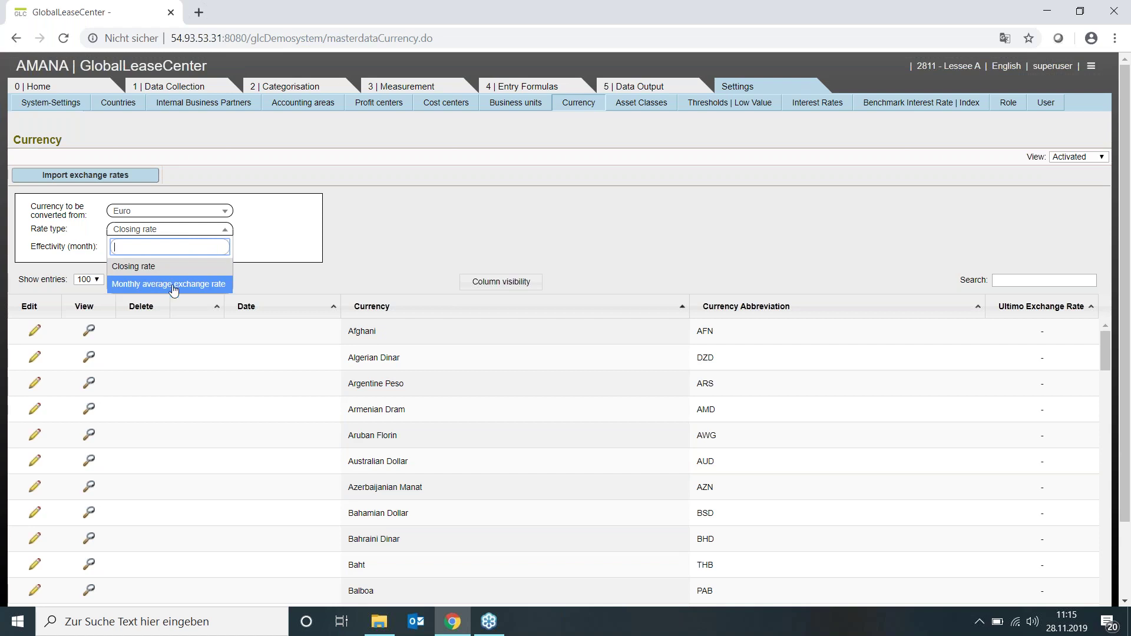
left_click(388, 212)
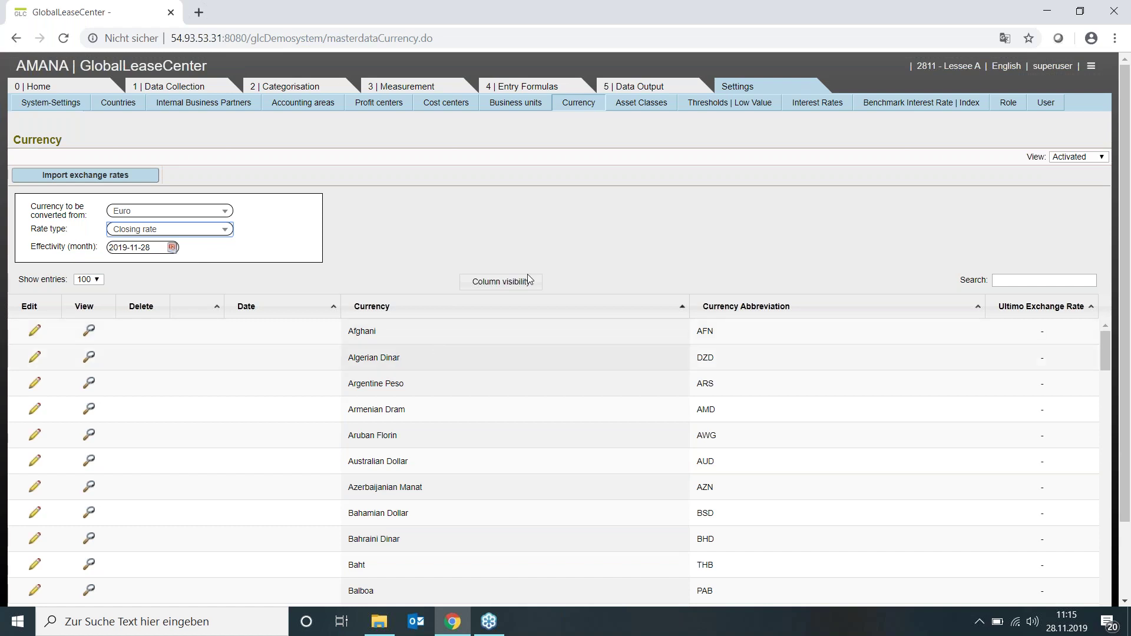
Review the Real estate asset class's settings without changing them, and open the low-value thresholds overview.
left_click(643, 106)
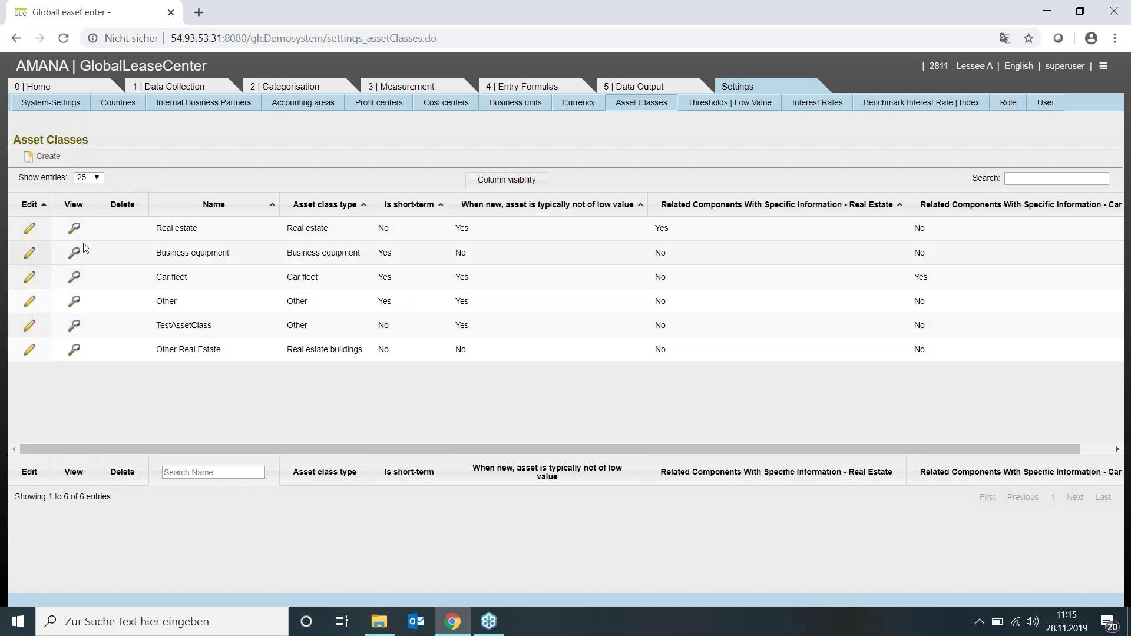
left_click(28, 229)
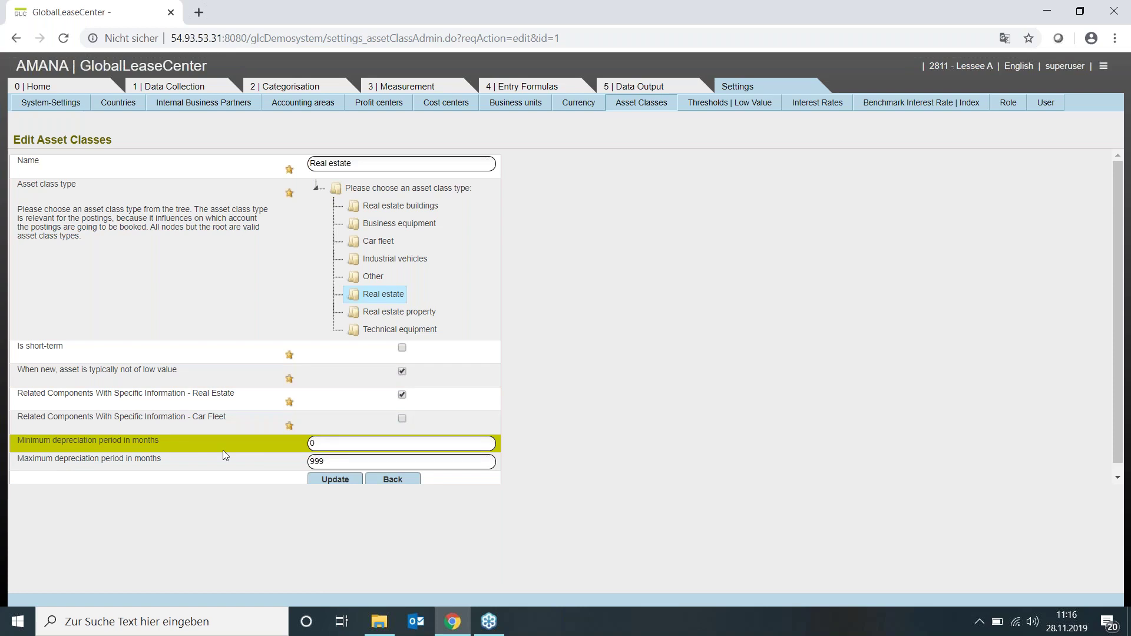
left_click(403, 480)
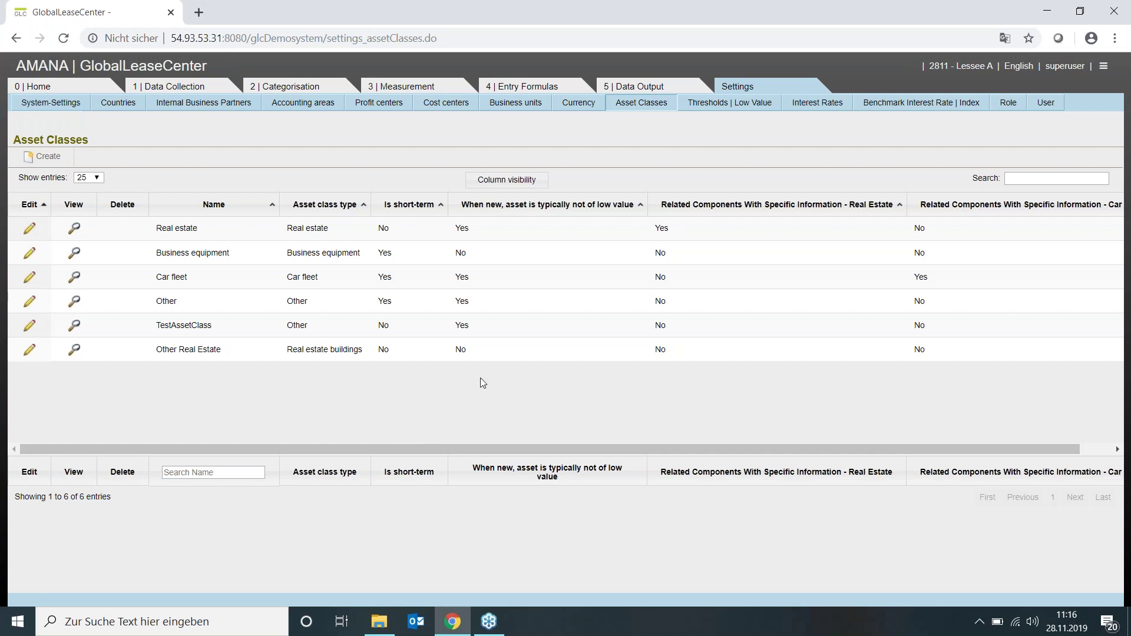
left_click(731, 108)
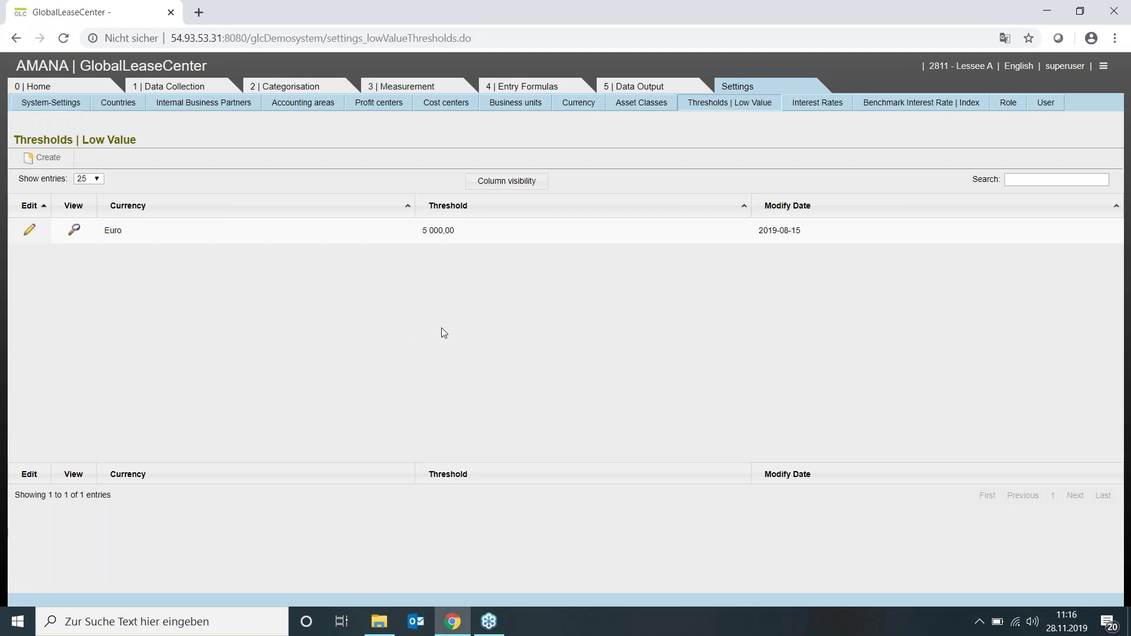
Open the interest rates overview and collapse its import section to show the list of asset class rates.
left_click(819, 111)
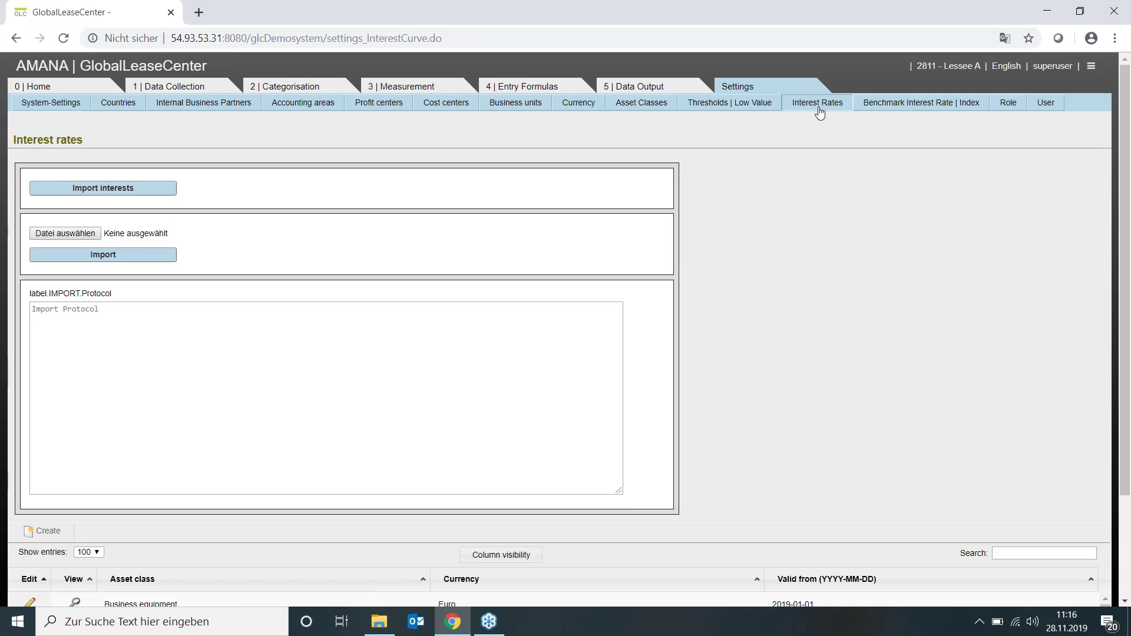
scroll(768, 344, "down", 1)
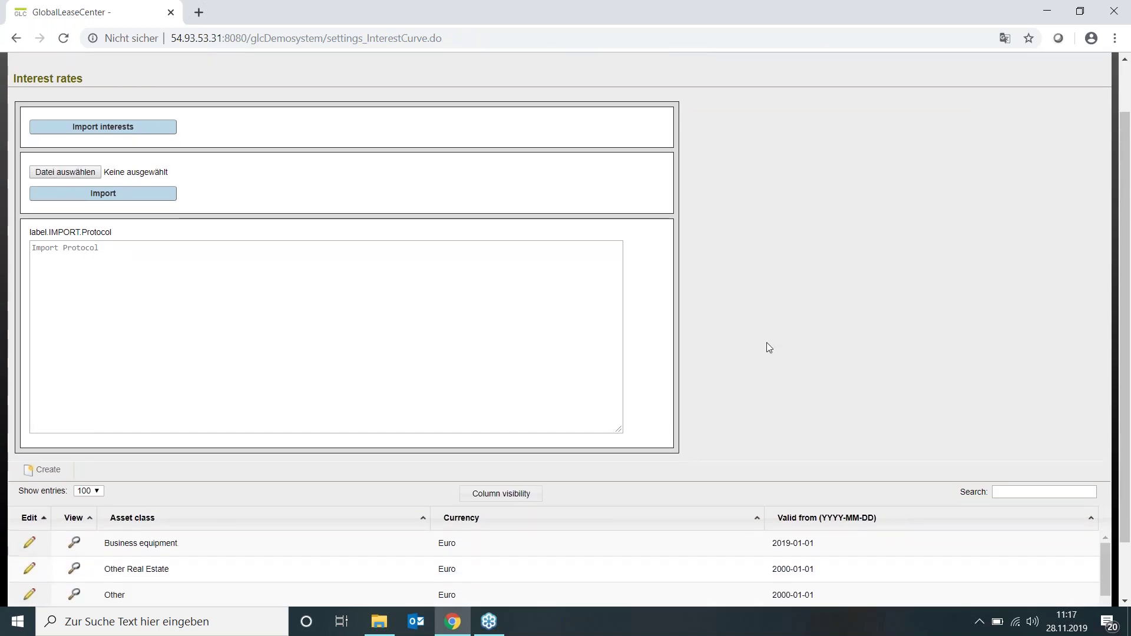
scroll(769, 348, "up", 1)
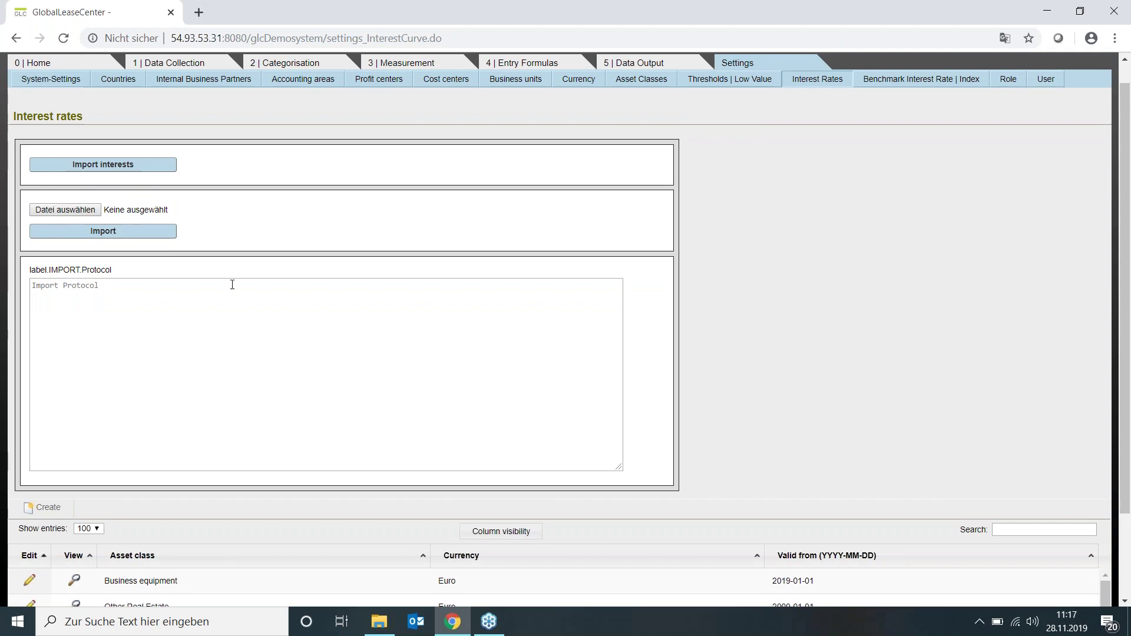
left_click(128, 166)
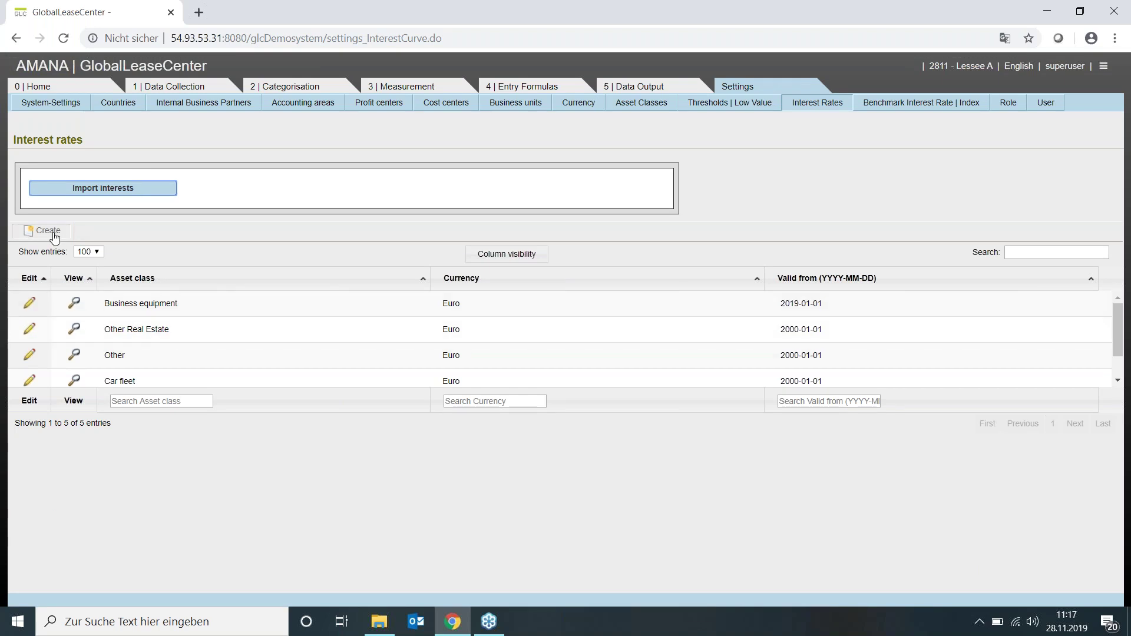
Examine the Business equipment interest rates by duration valid from 2019-01-01, and return to the interest rates overview.
left_click(30, 304)
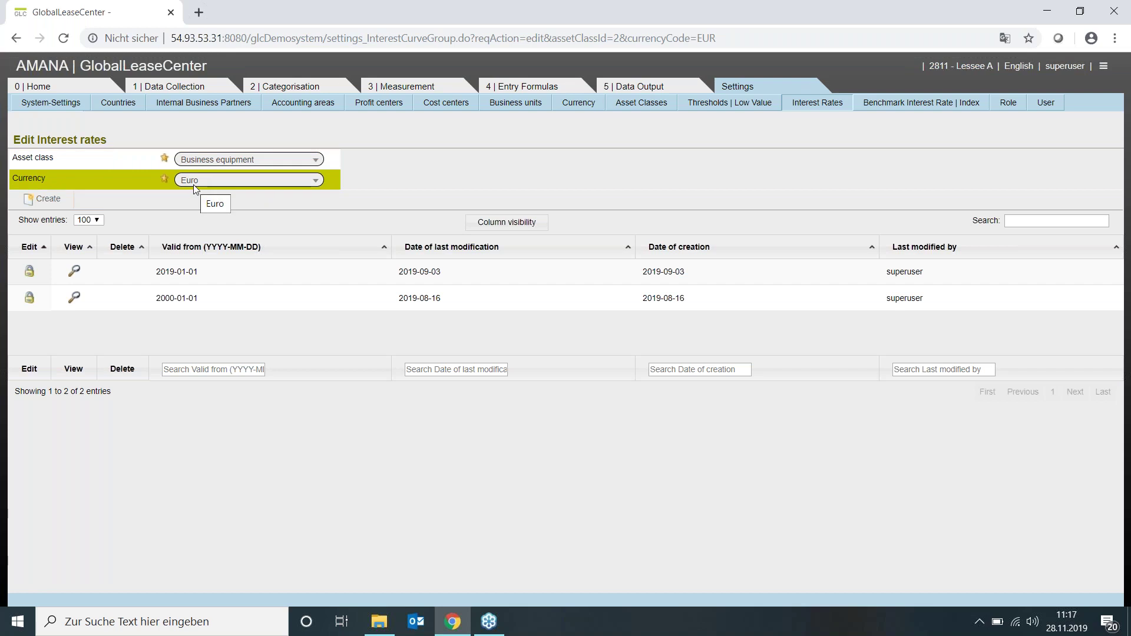
left_click(75, 271)
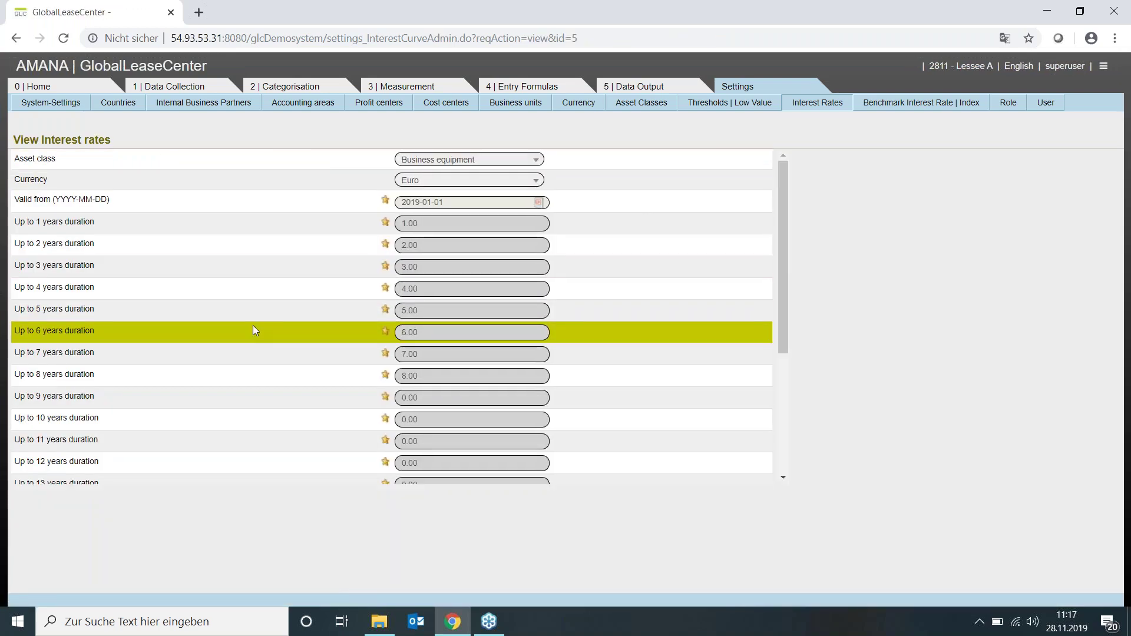
scroll(254, 331, "down", 1)
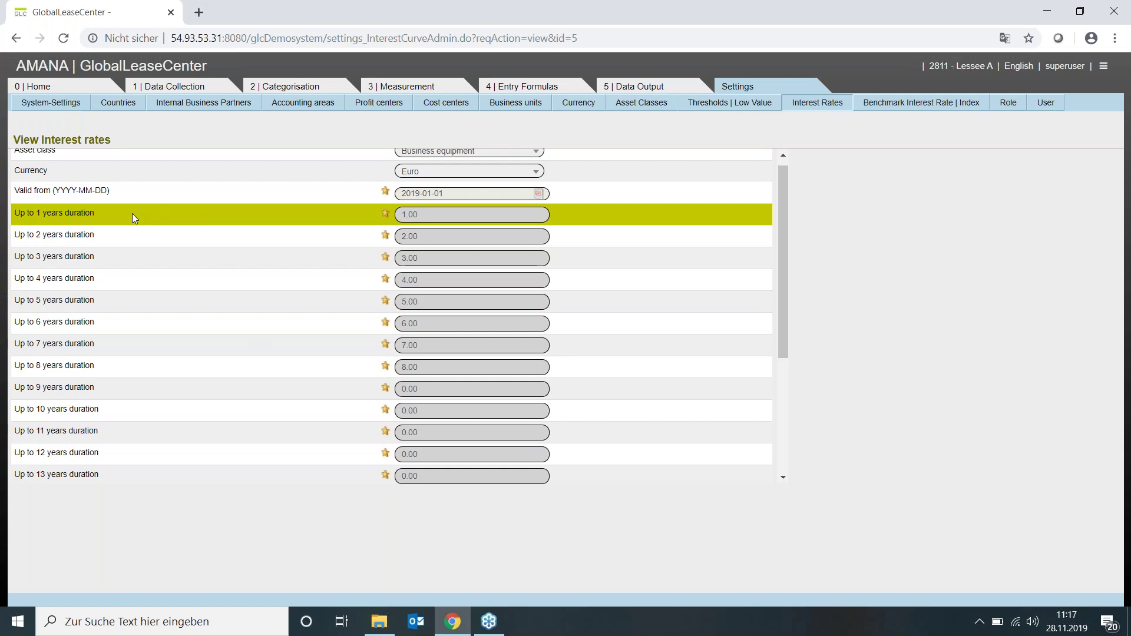
scroll(165, 250, "up", 1)
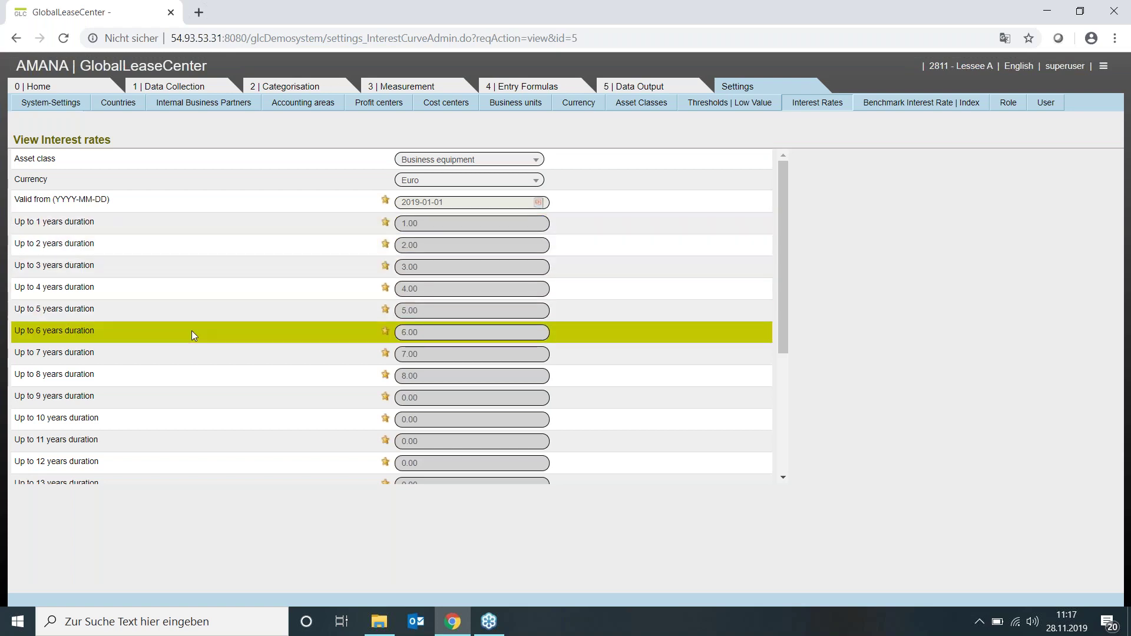
scroll(192, 330, "down", 3)
scroll(193, 336, "down", 5)
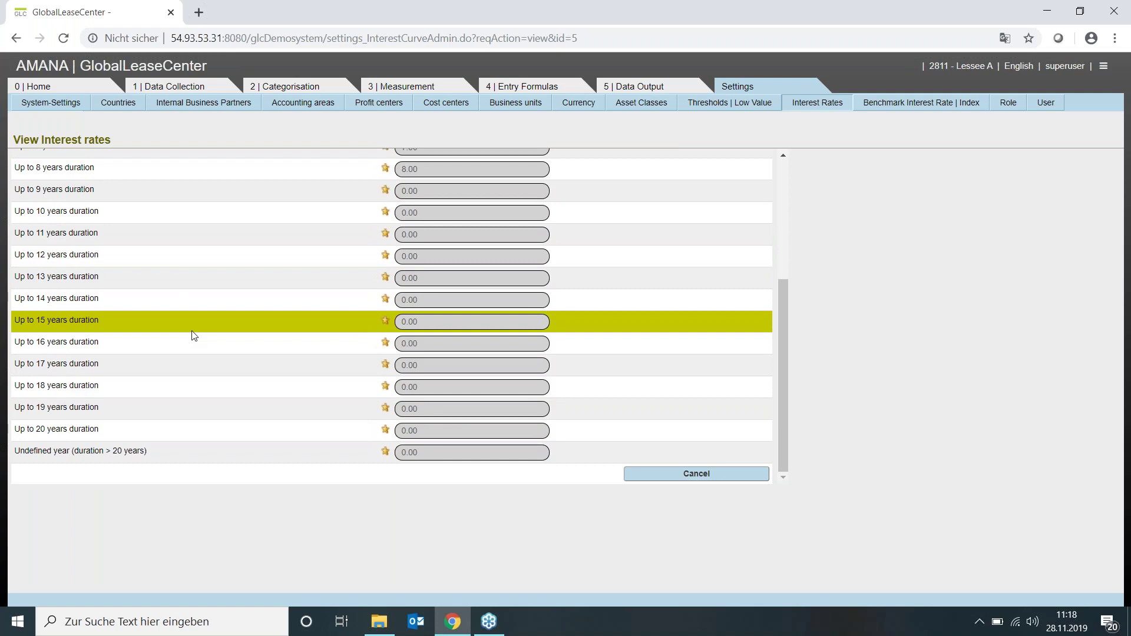
scroll(192, 333, "up", 8)
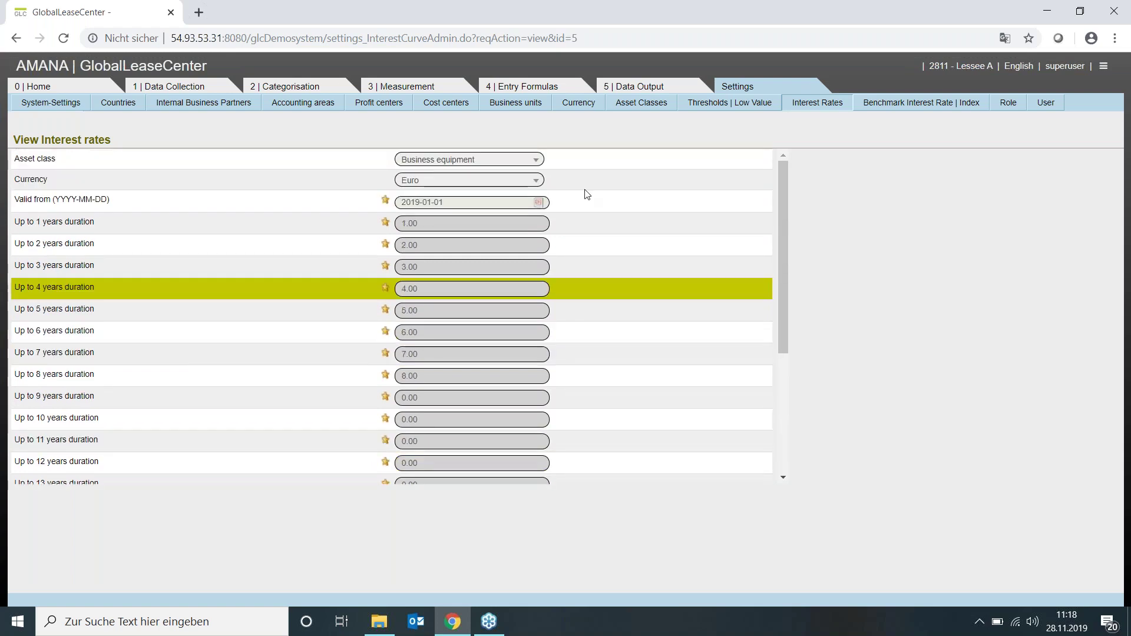
left_click(811, 104)
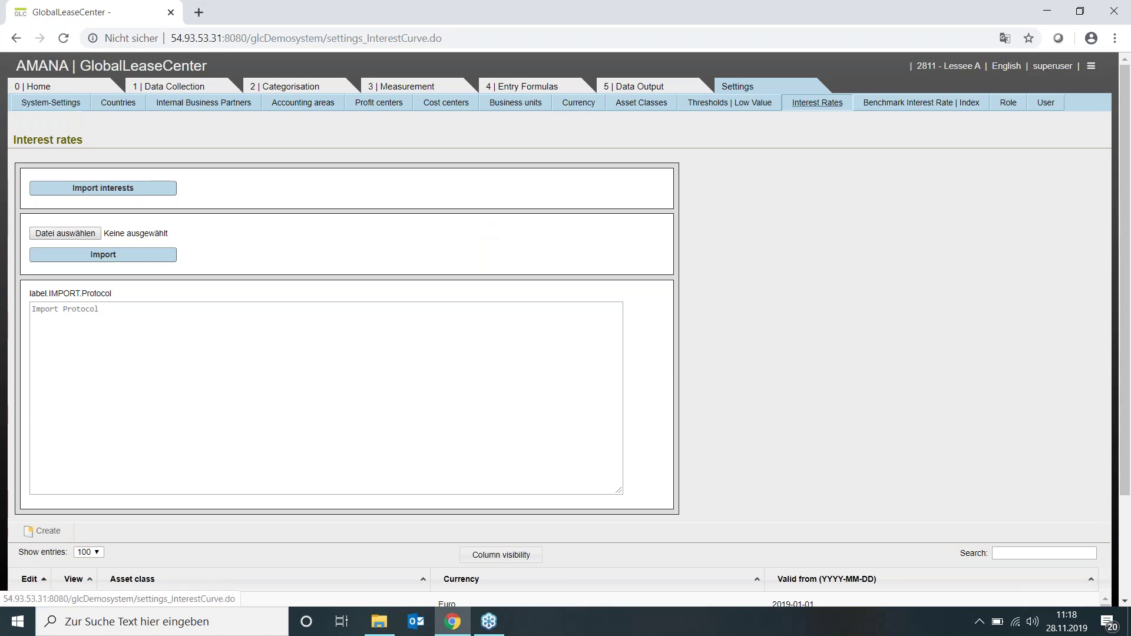
Open the benchmark interest rate and index overview, and examine the roles overview with its role types and values.
left_click(933, 107)
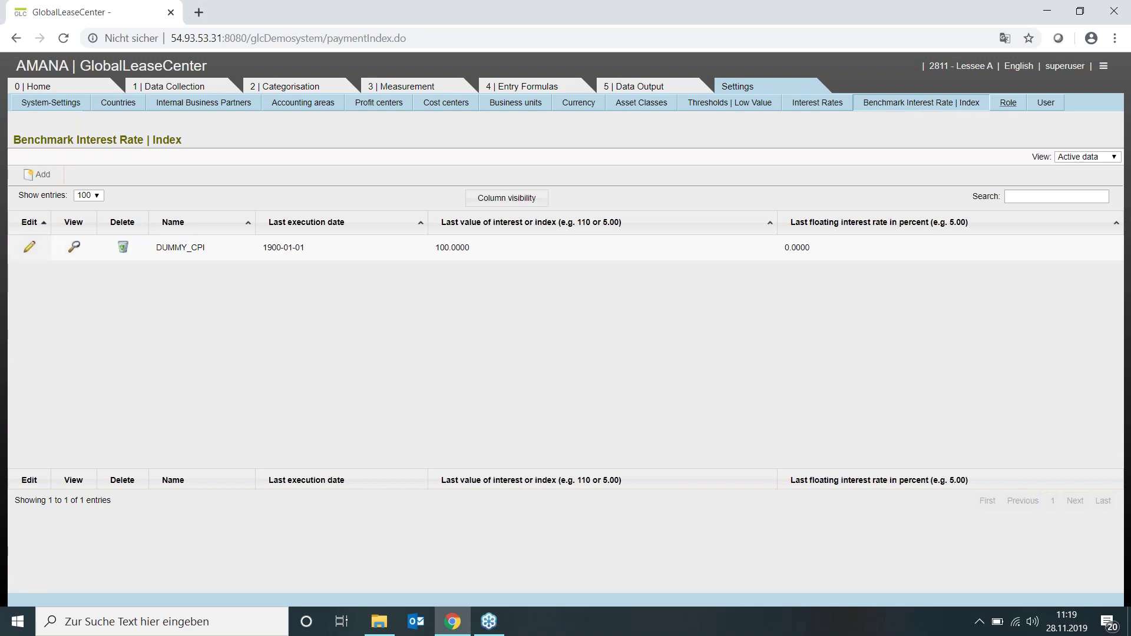
left_click(1008, 103)
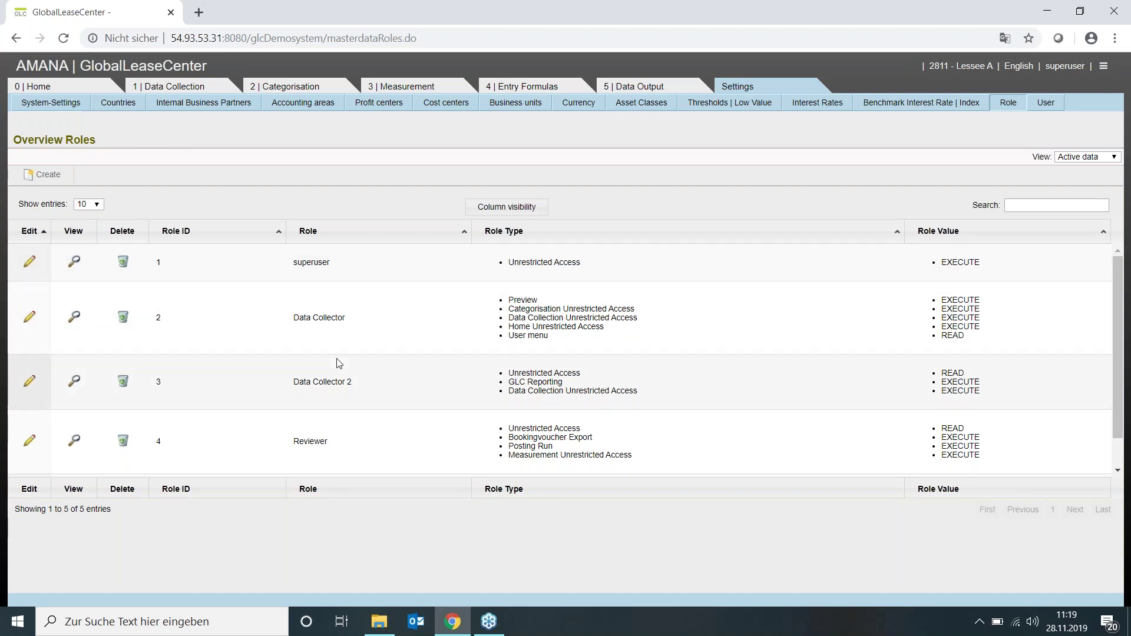
scroll(339, 364, "down", 1)
scroll(339, 364, "down", 2)
scroll(337, 362, "up", 3)
scroll(444, 380, "down", 1)
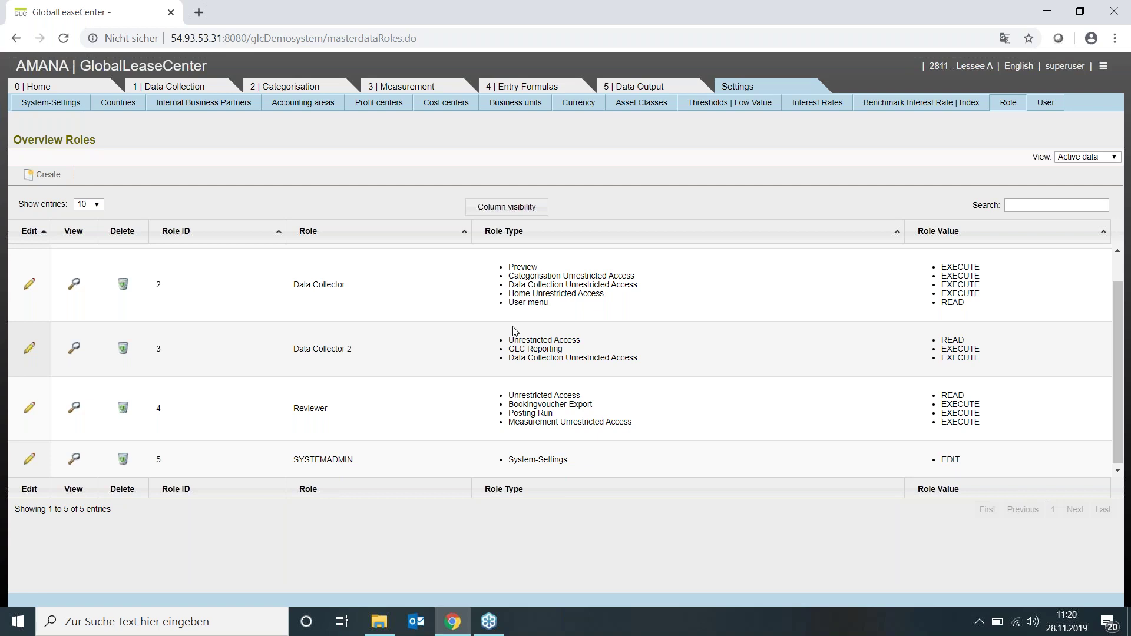
Examine the role types and role values available for the Data Collector 2 role without changing them, and return to the roles overview.
left_click(29, 350)
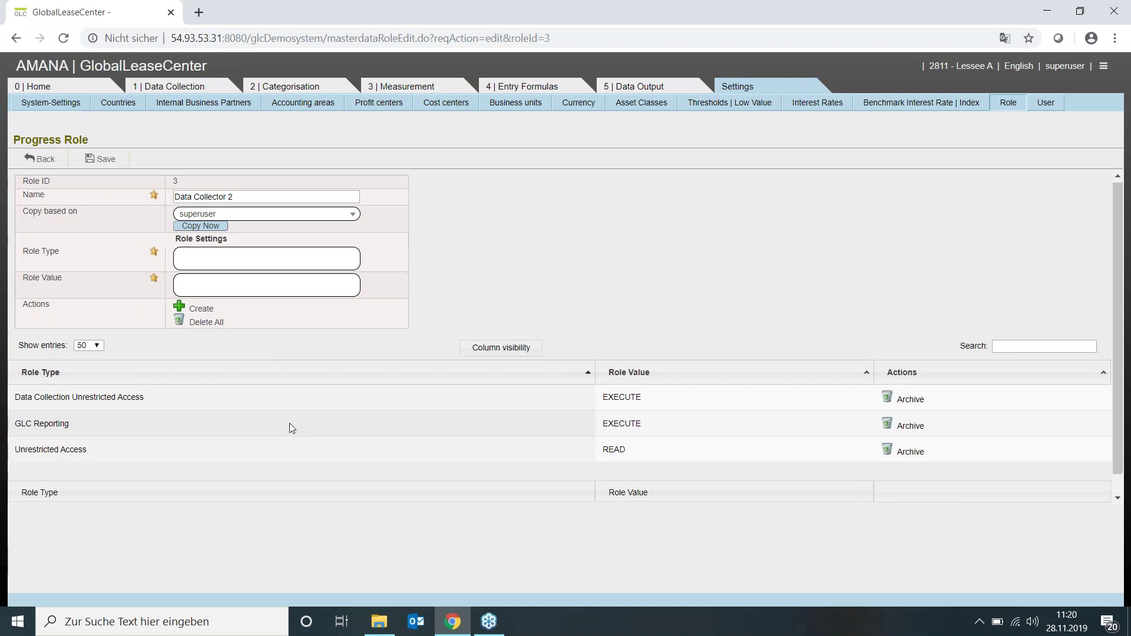
scroll(288, 424, "down", 1)
left_click(198, 241)
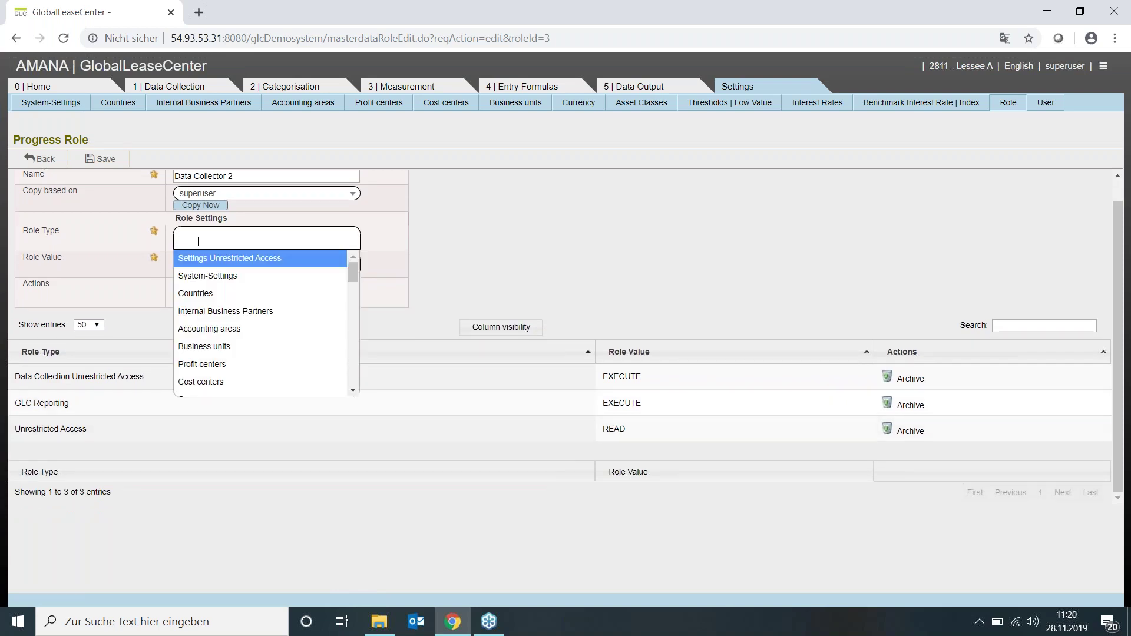
scroll(226, 330, "down", 3)
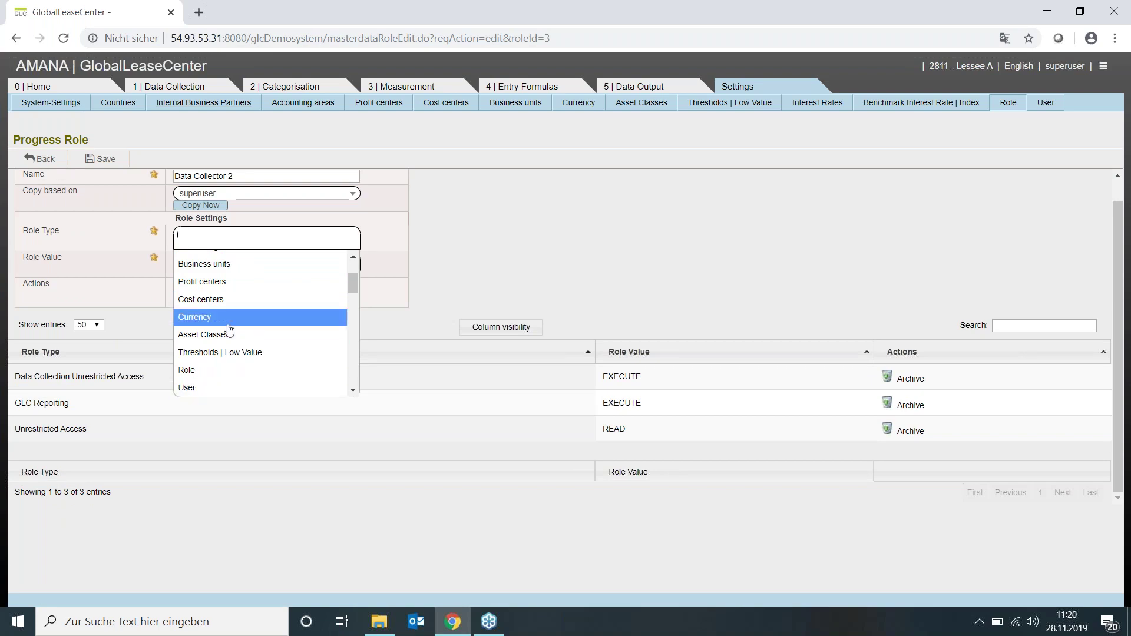
left_click(468, 234)
left_click(250, 265)
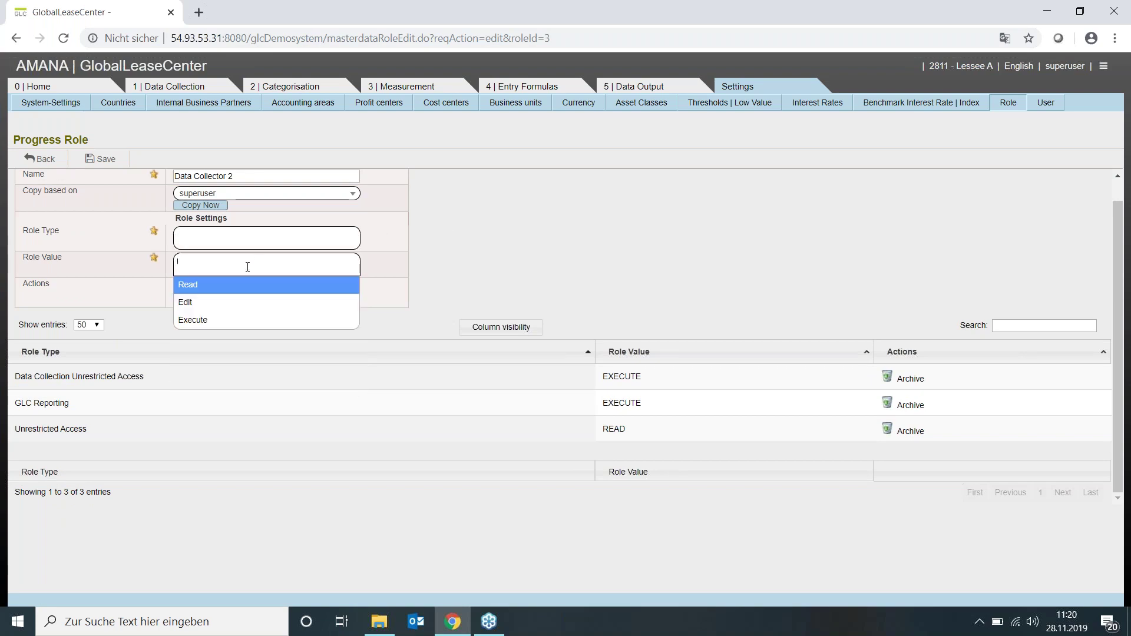
left_click(483, 243)
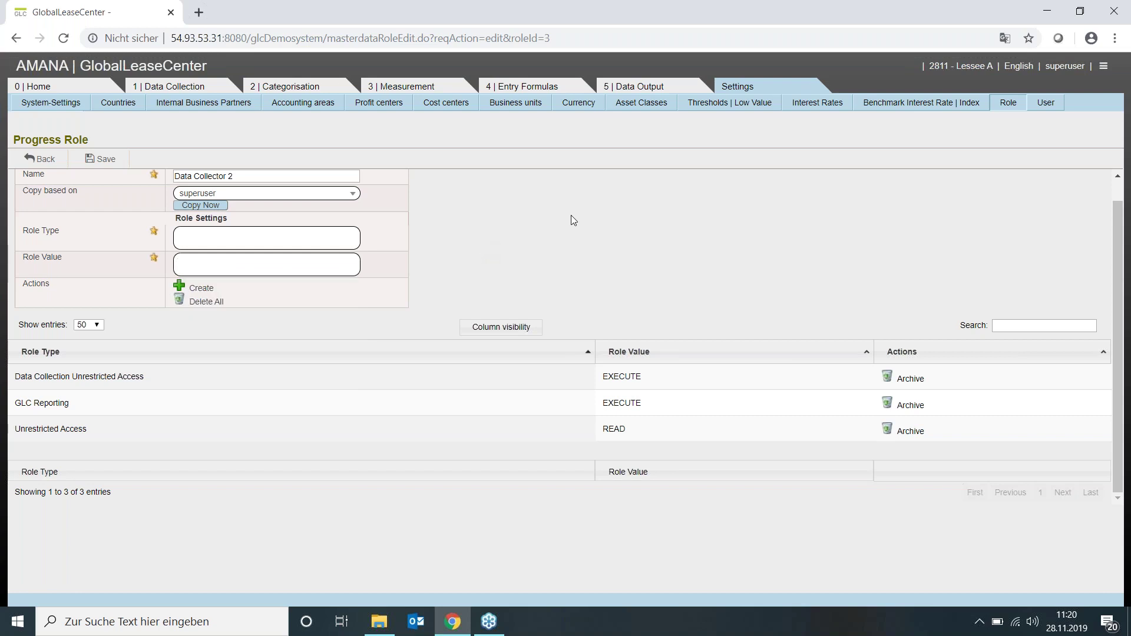
scroll(571, 215, "up", 1)
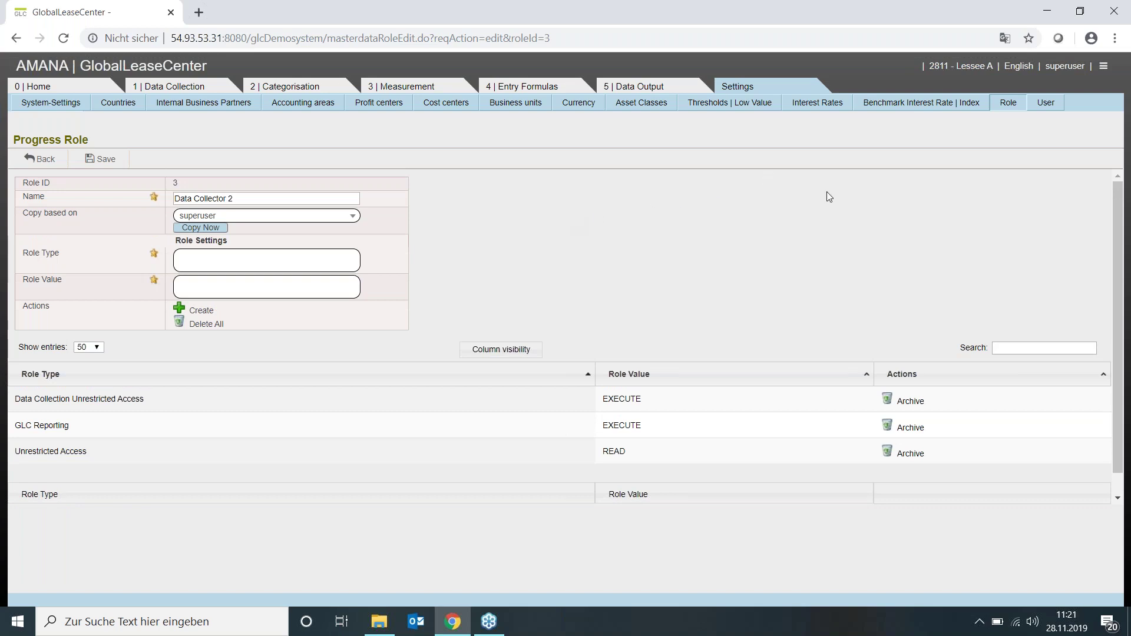
left_click(1009, 105)
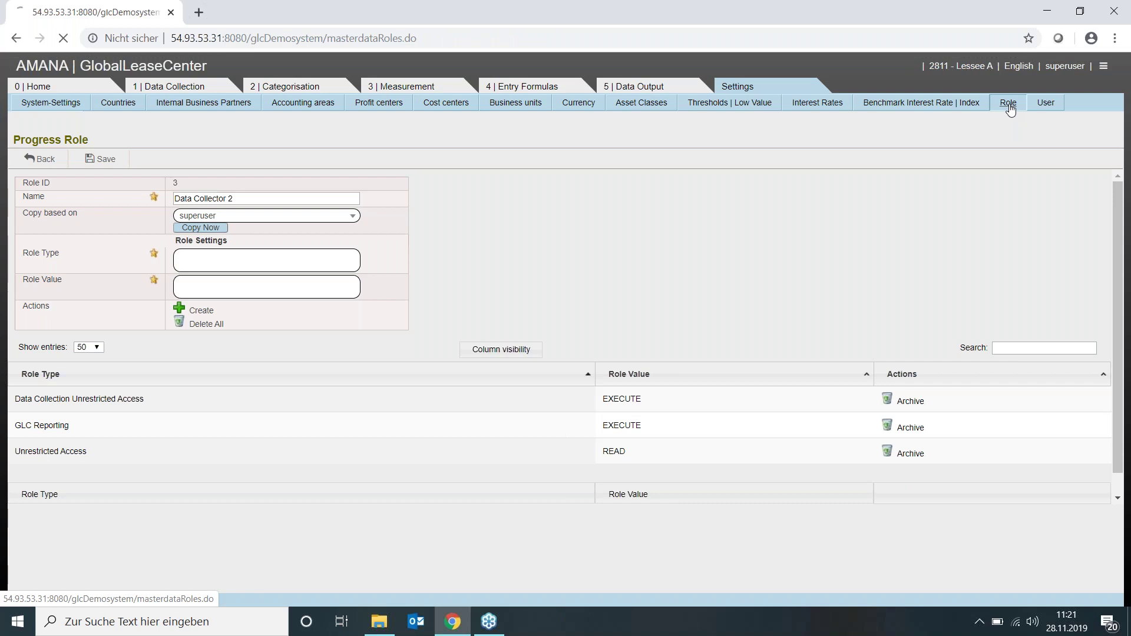
scroll(442, 318, "down", 1)
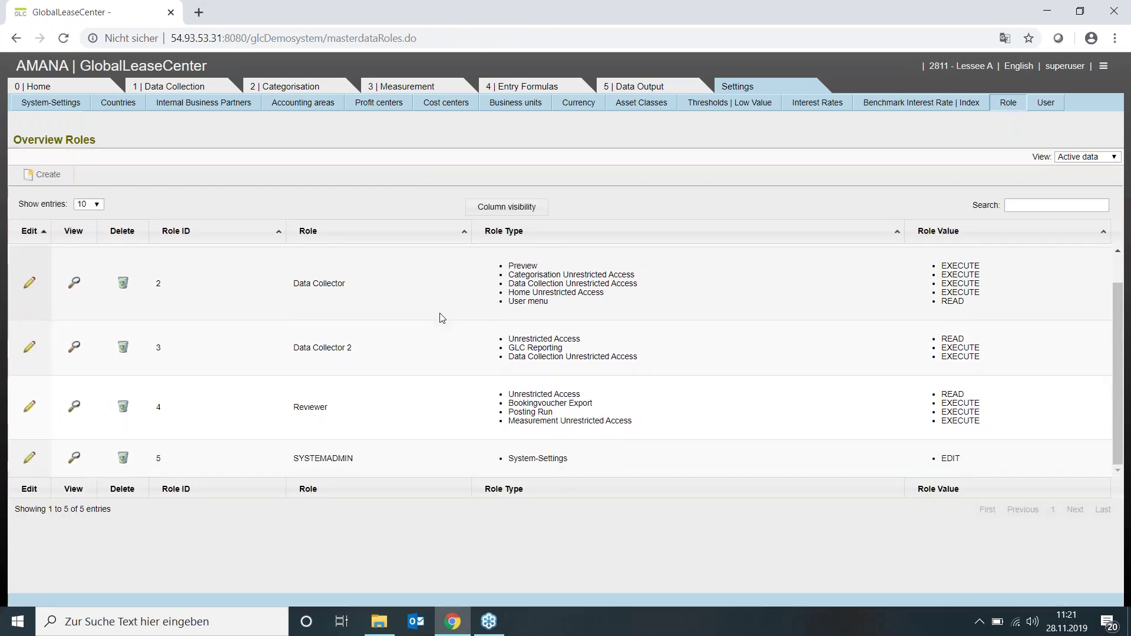
scroll(442, 318, "up", 1)
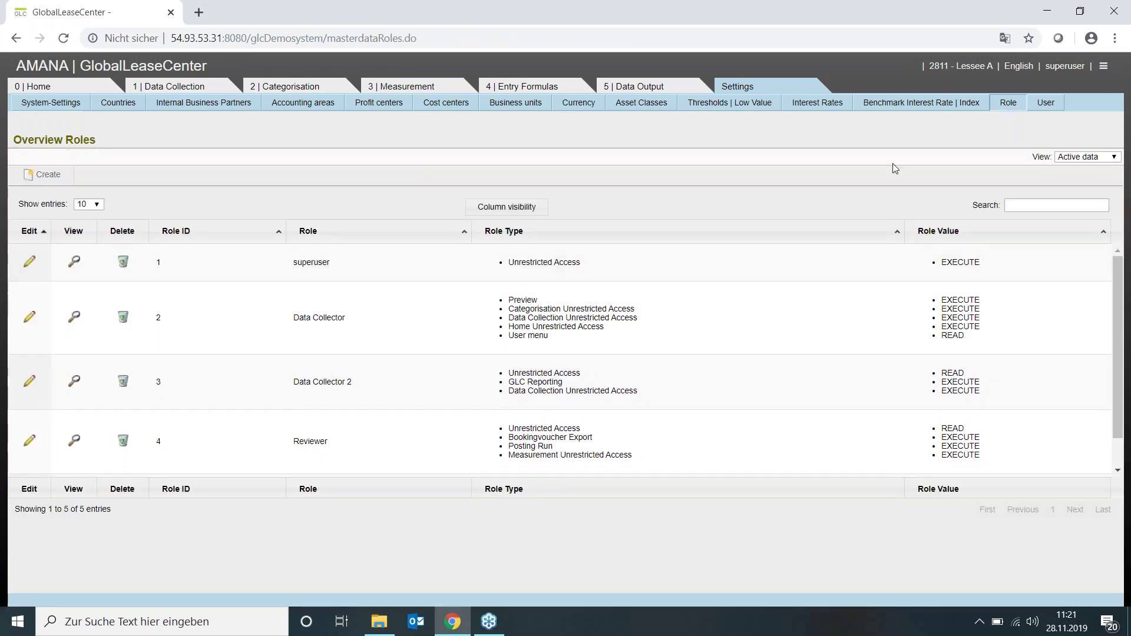
Open the users overview, examine the Training 1 user's account details and role assignments, and return to the overview.
left_click(1049, 106)
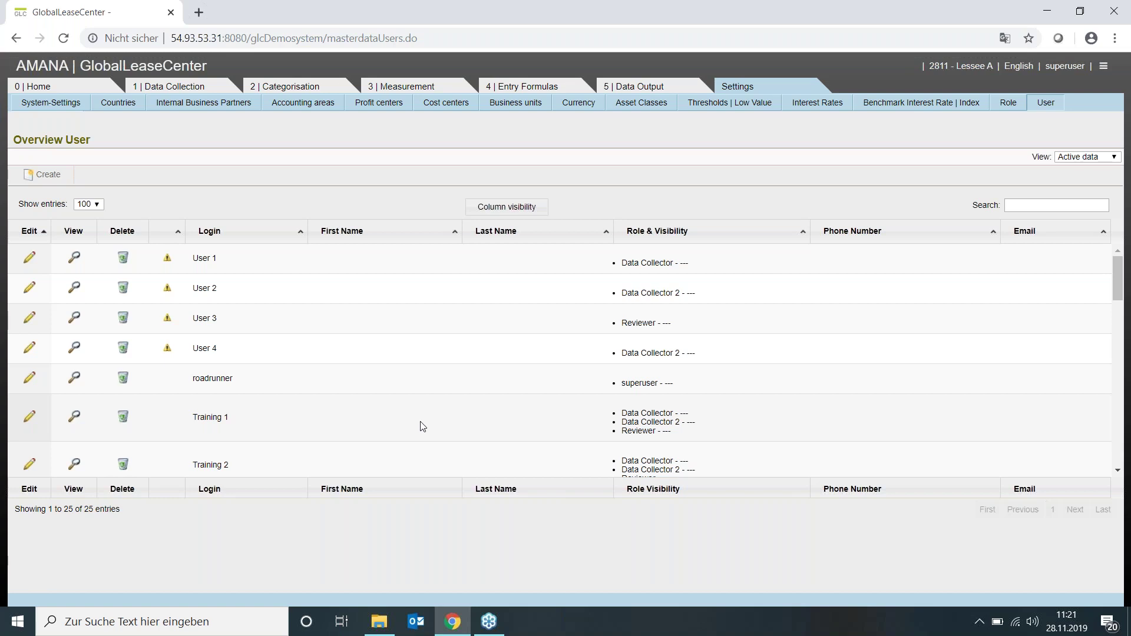
scroll(313, 367, "down", 4)
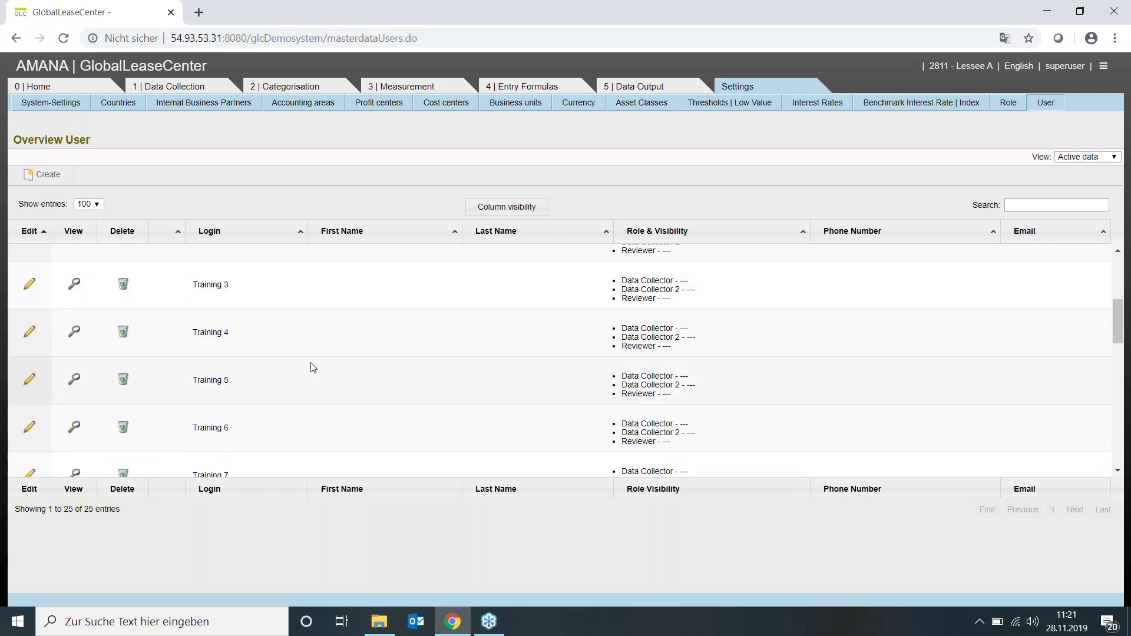
scroll(313, 367, "up", 4)
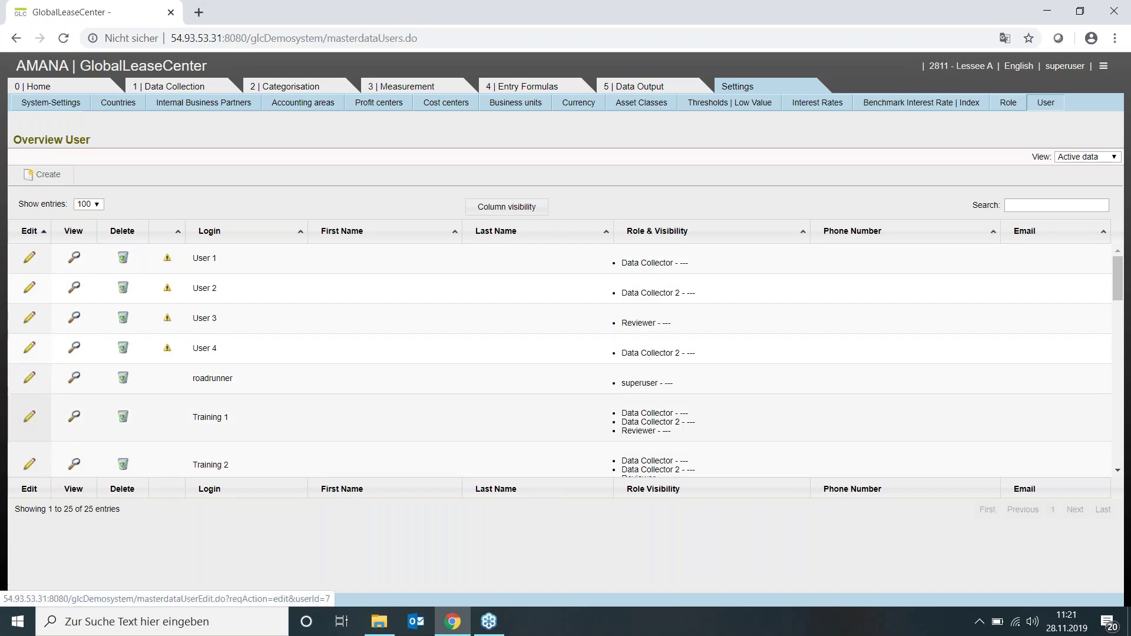
left_click(29, 417)
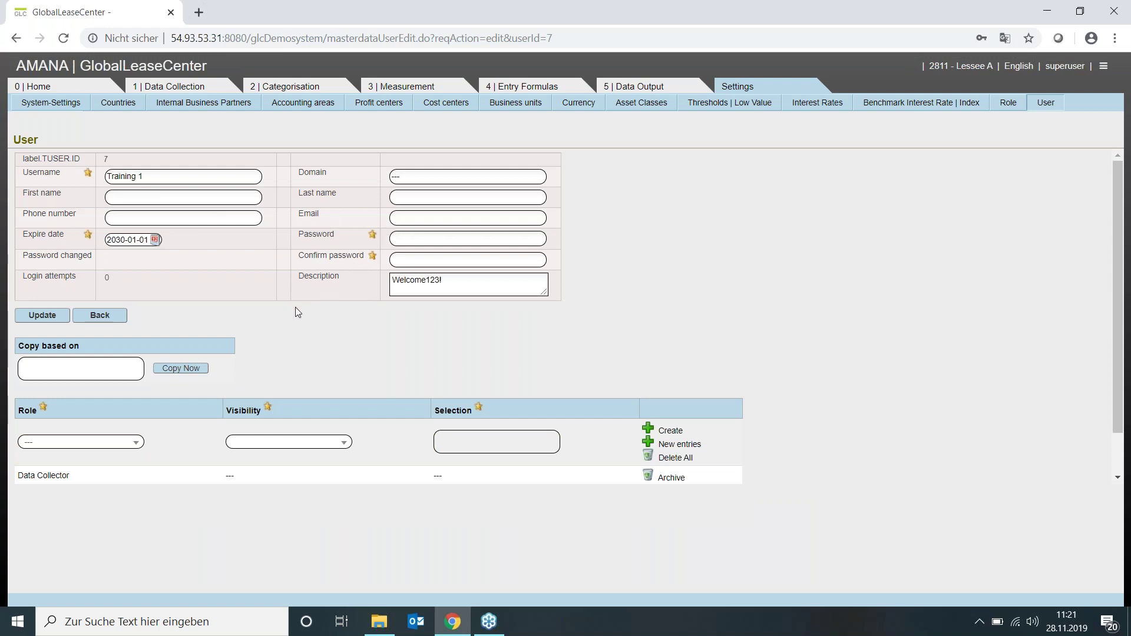
scroll(295, 307, "down", 1)
scroll(242, 326, "down", 1)
left_click(1046, 116)
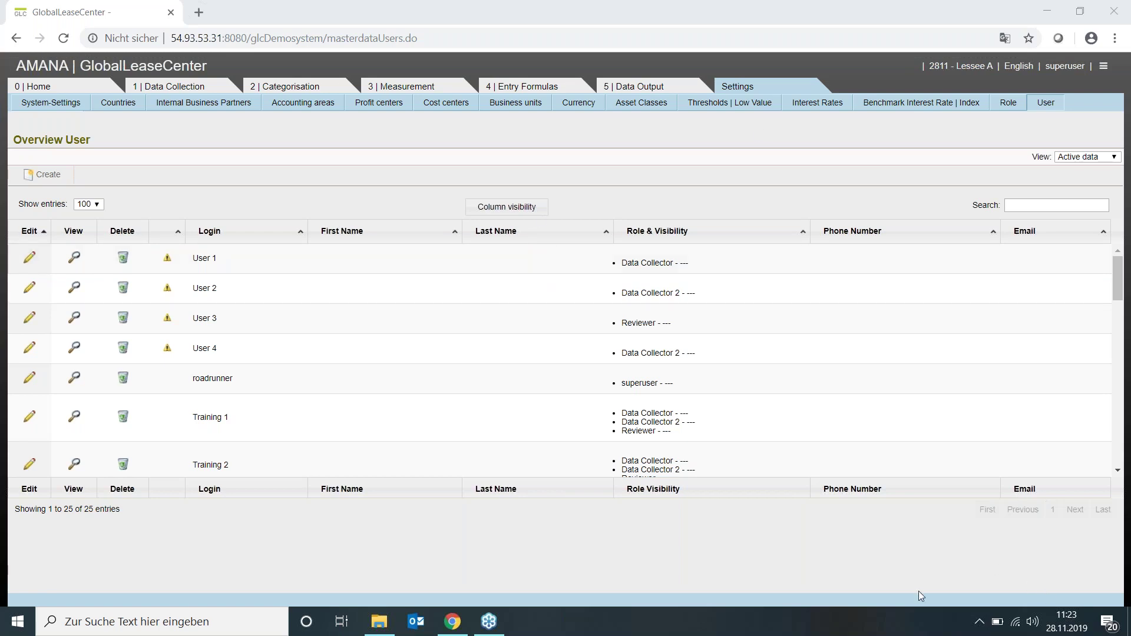
Try out adding an external business partner with the related internal company set to none, and discard the entry.
left_click(177, 89)
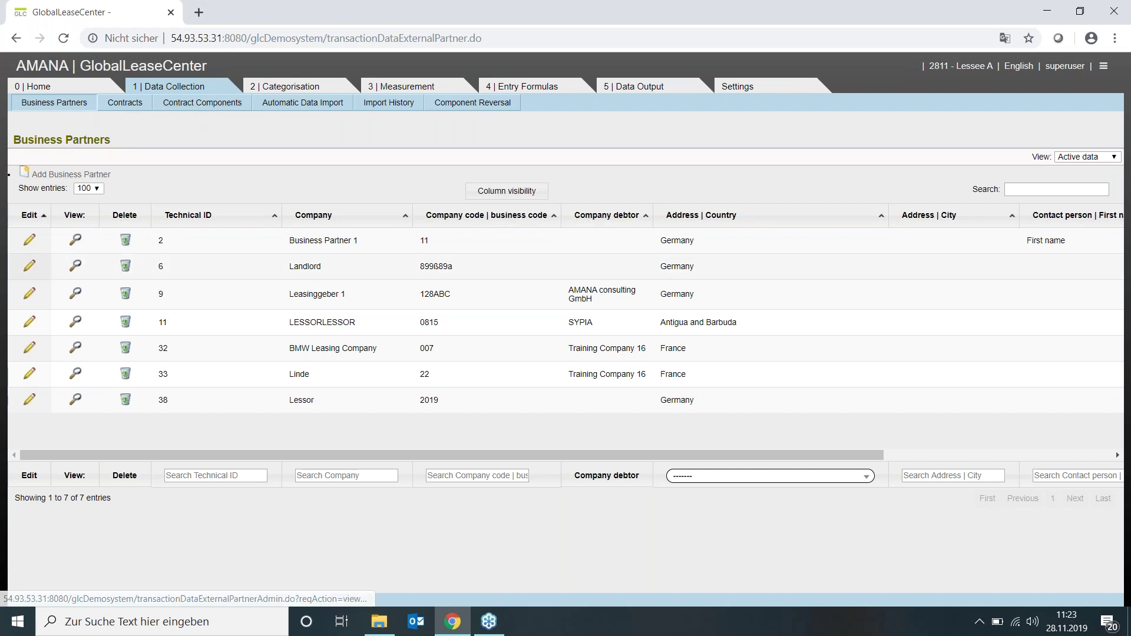
left_click(69, 175)
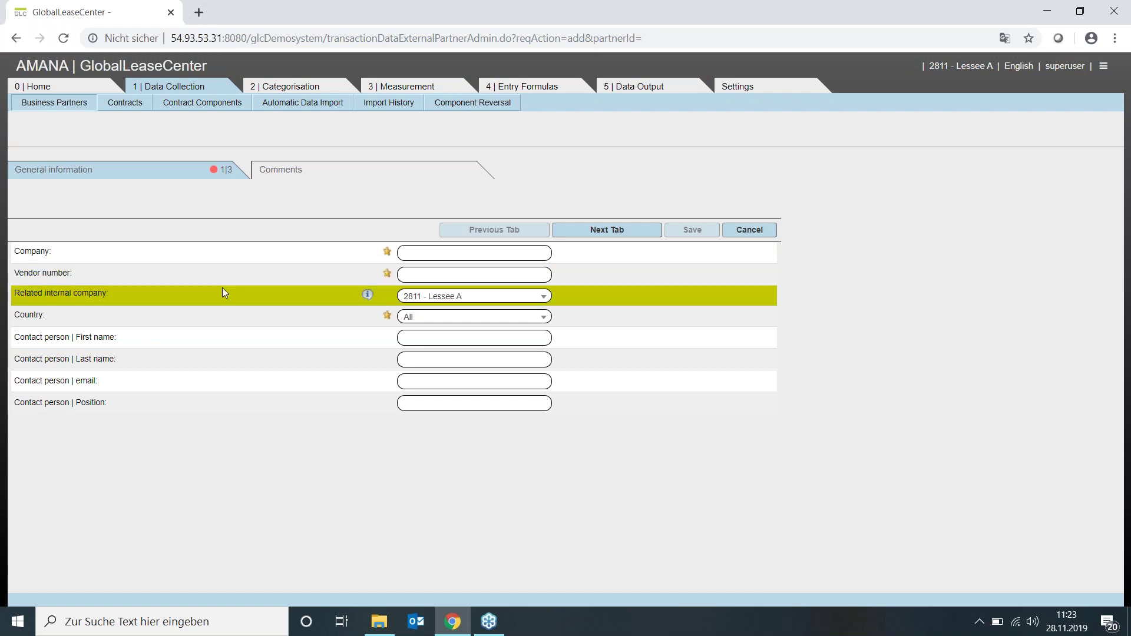
left_click(439, 297)
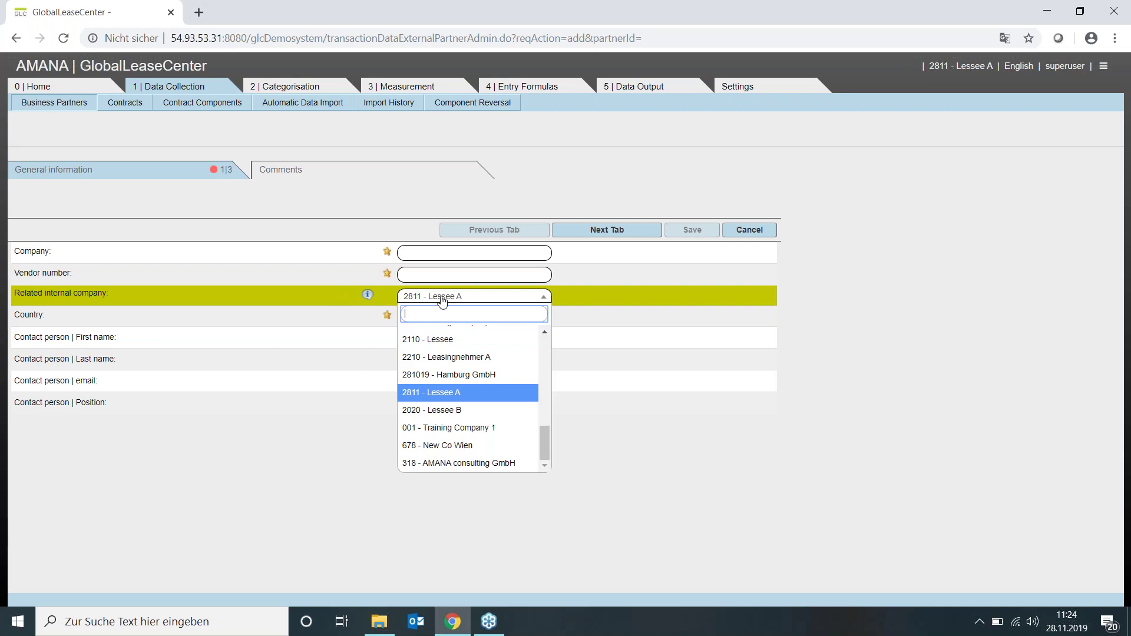
scroll(467, 367, "up", 3)
scroll(467, 367, "up", 2)
left_click(444, 333)
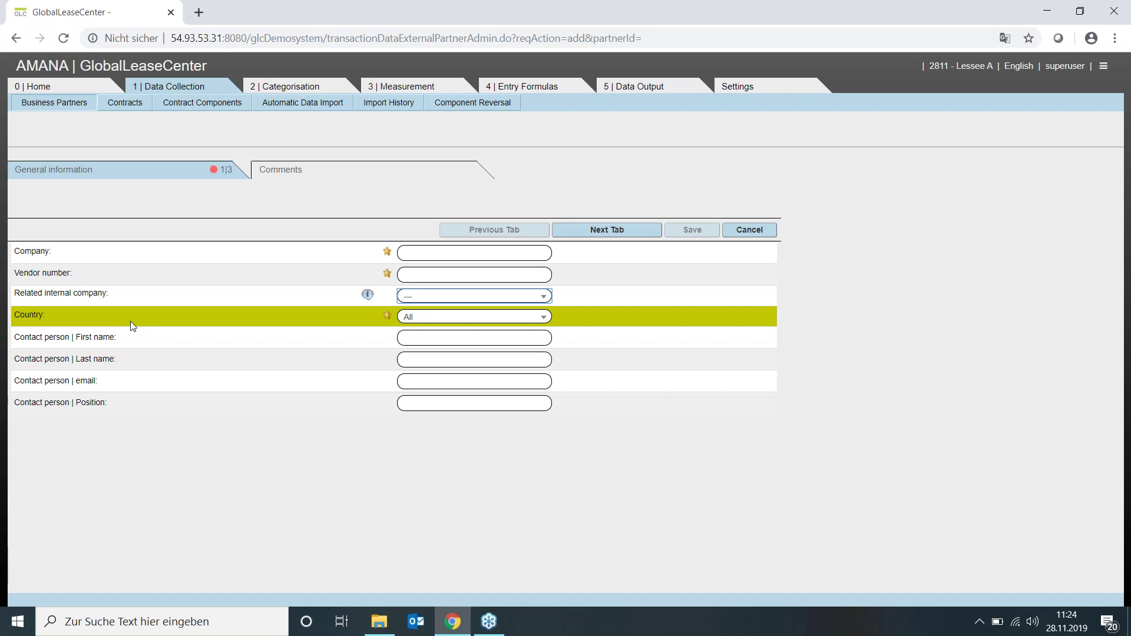
left_click(56, 103)
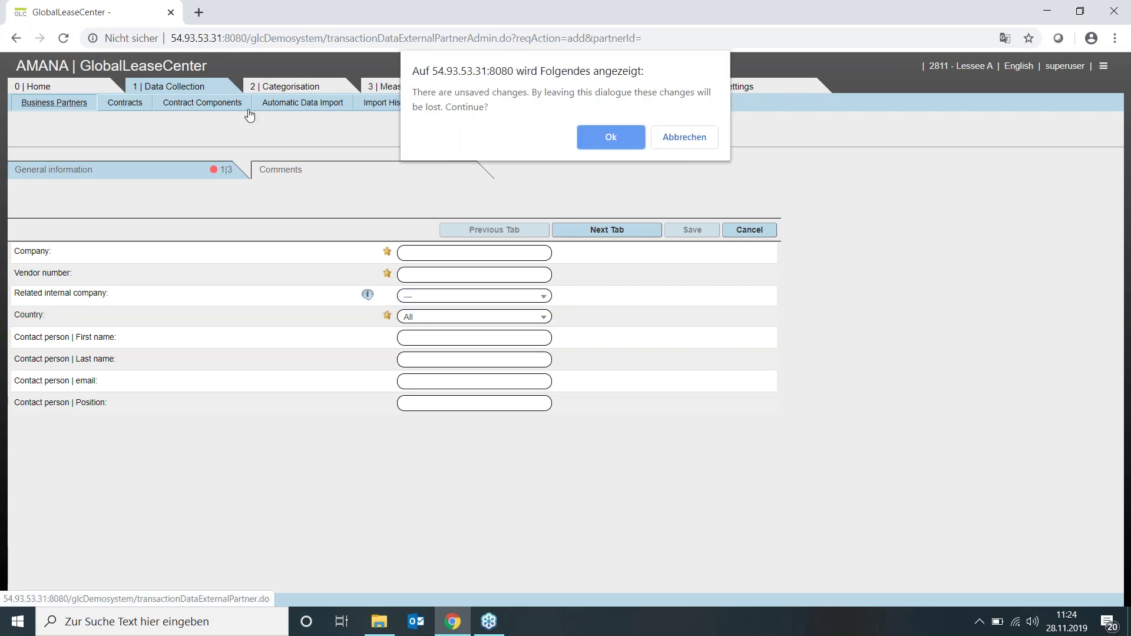
left_click(607, 139)
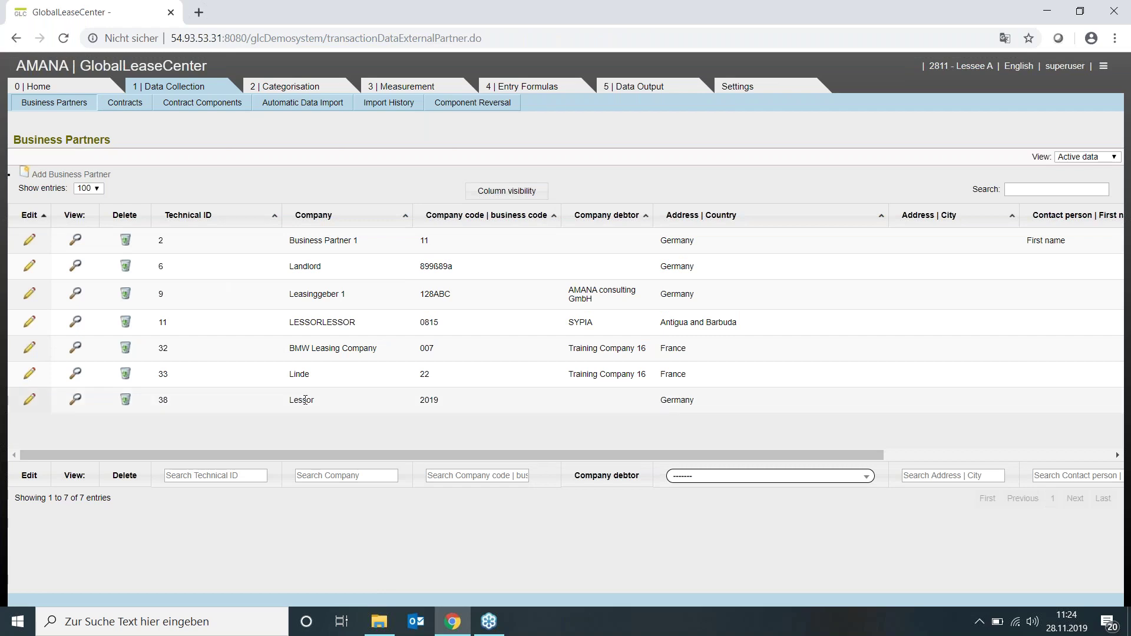
Open the Real estate contract between Lessor and Lessee A for editing from the contracts overview.
double_click(311, 400)
left_click(125, 111)
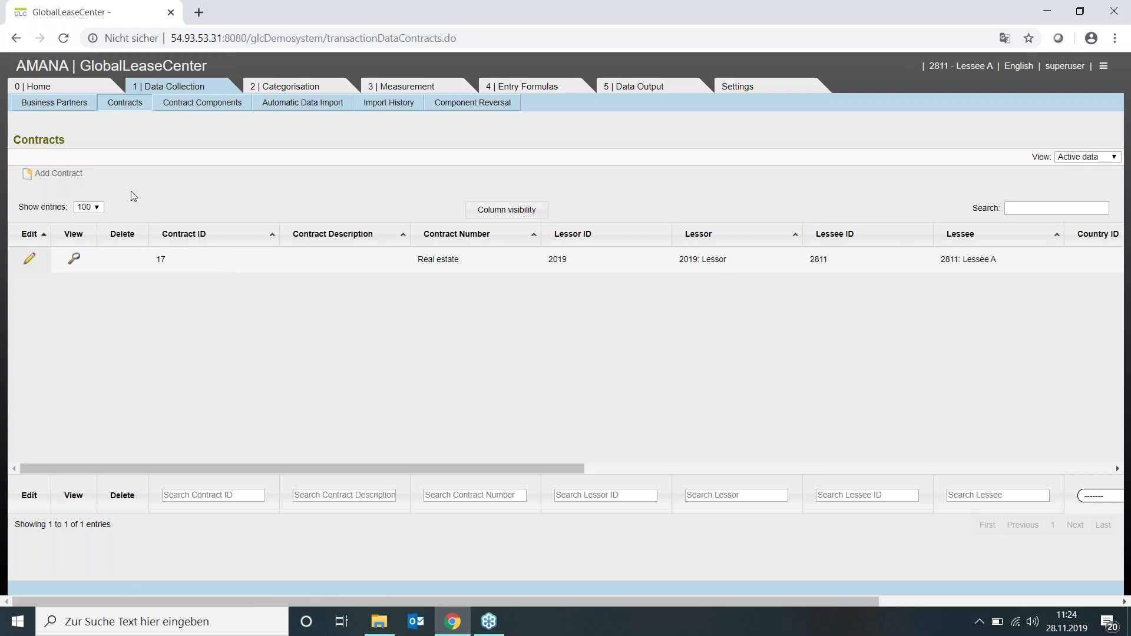
left_click(30, 251)
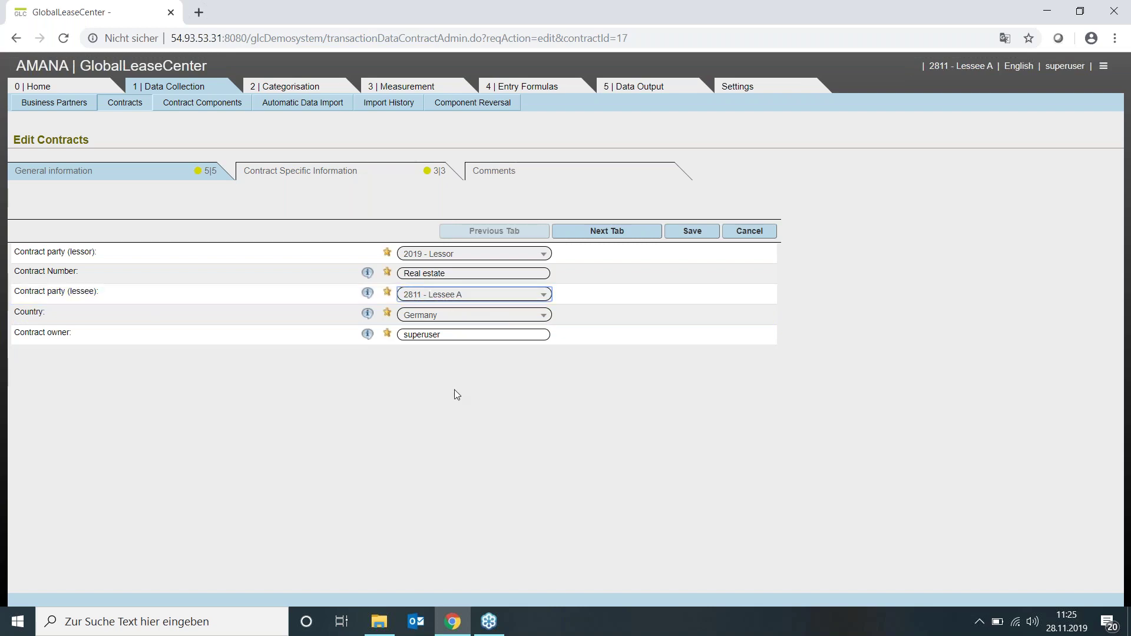
Examine the list of companies available for the session without switching to another company.
left_click(1104, 69)
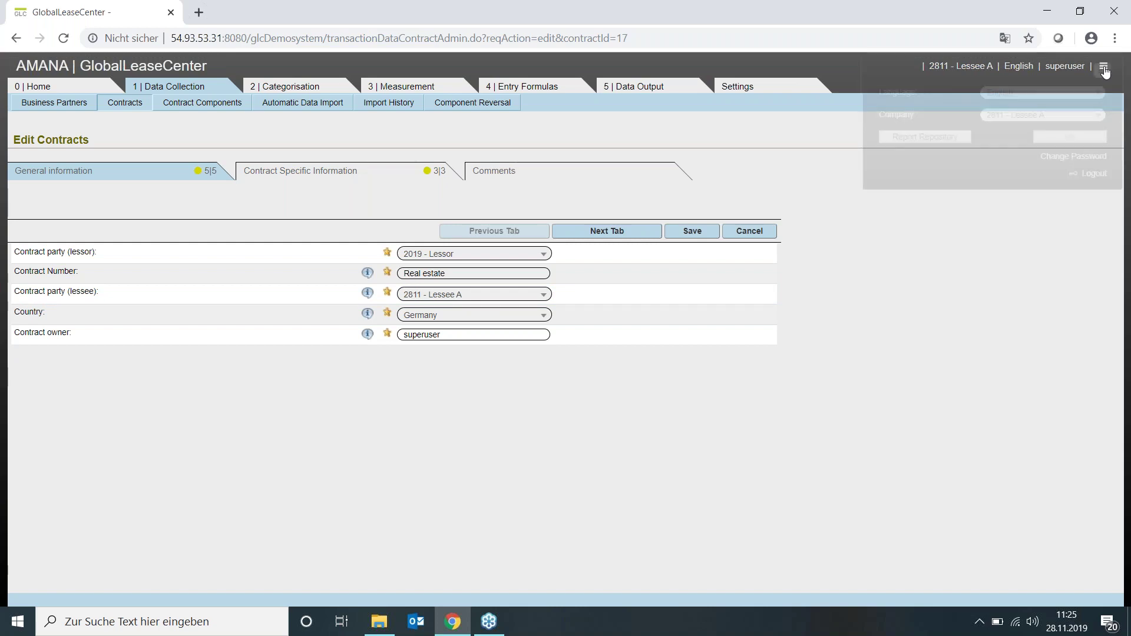
left_click(1021, 117)
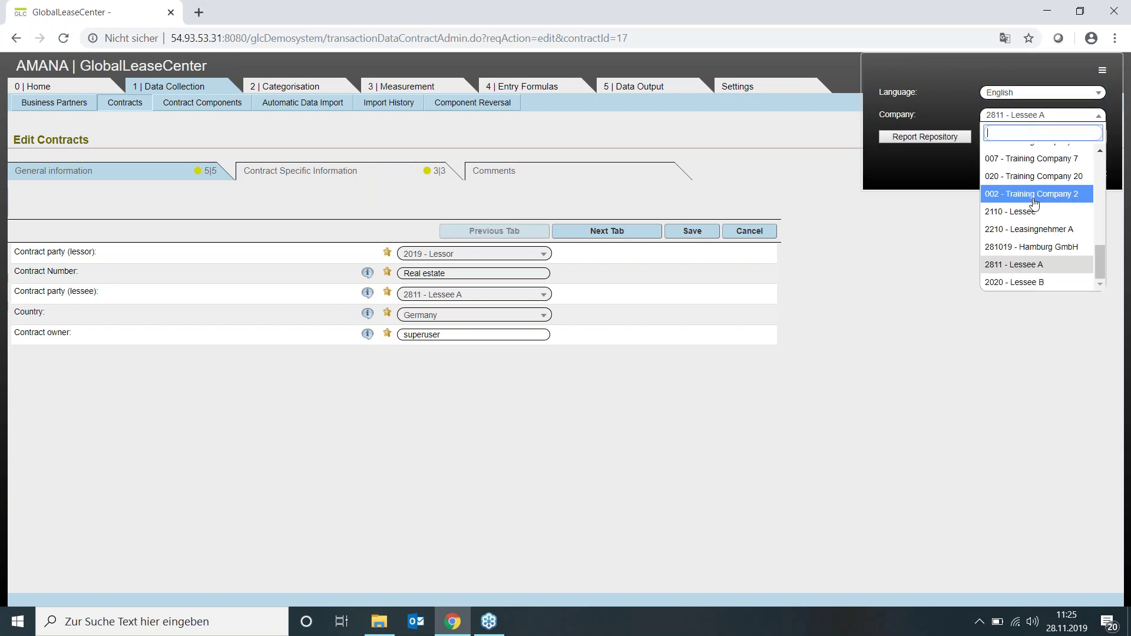
scroll(1036, 203, "up", 6)
scroll(1035, 203, "up", 6)
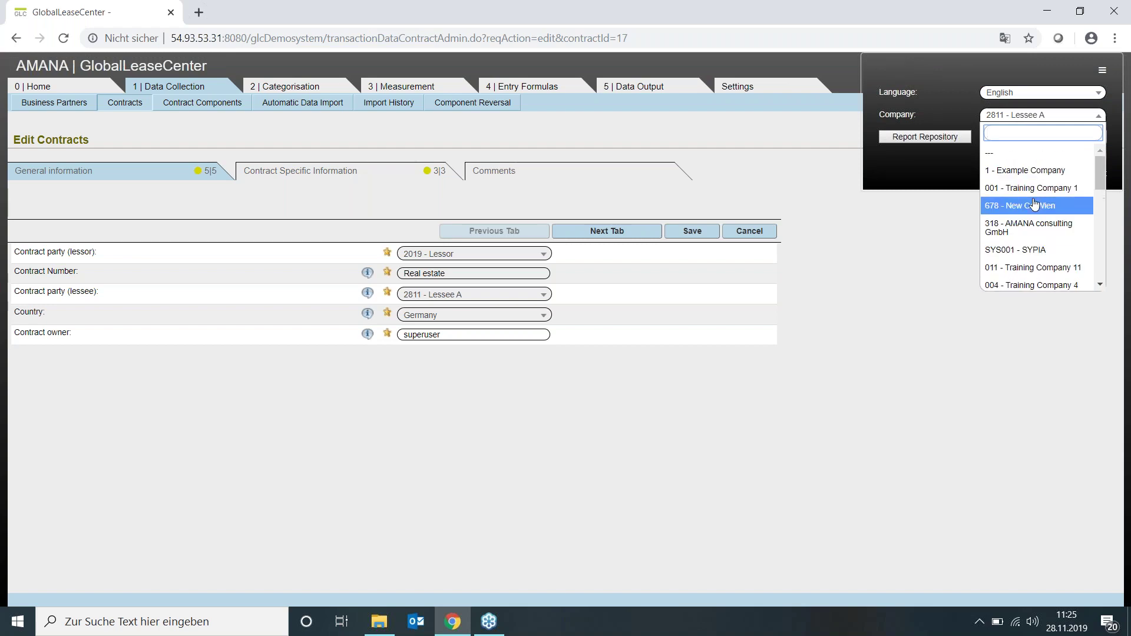
scroll(1035, 204, "down", 5)
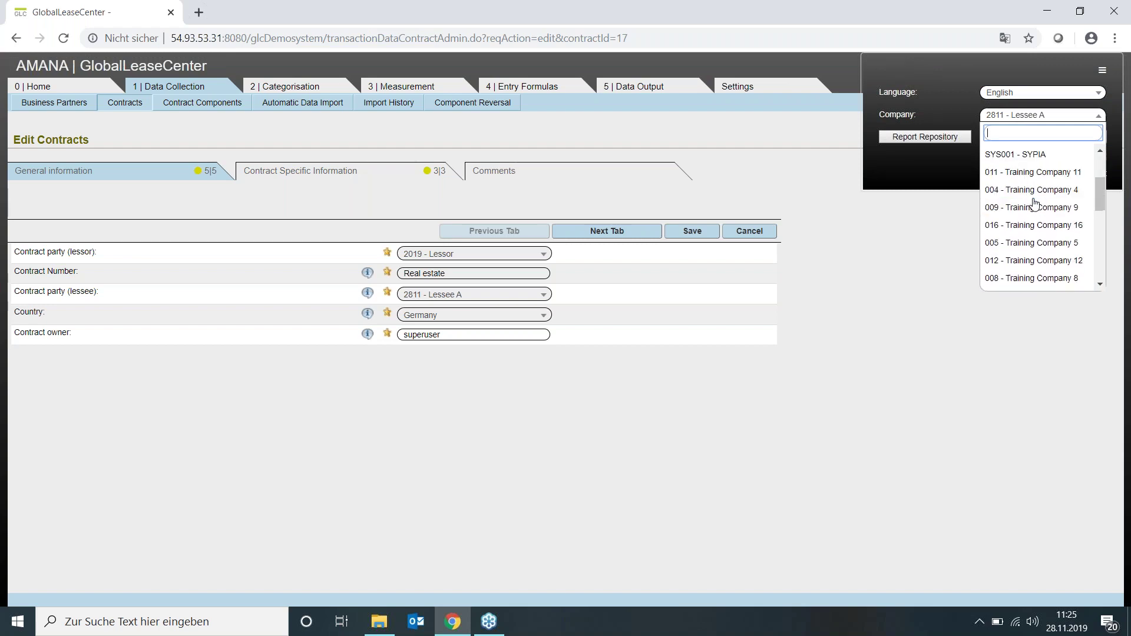
scroll(1035, 211, "up", 2)
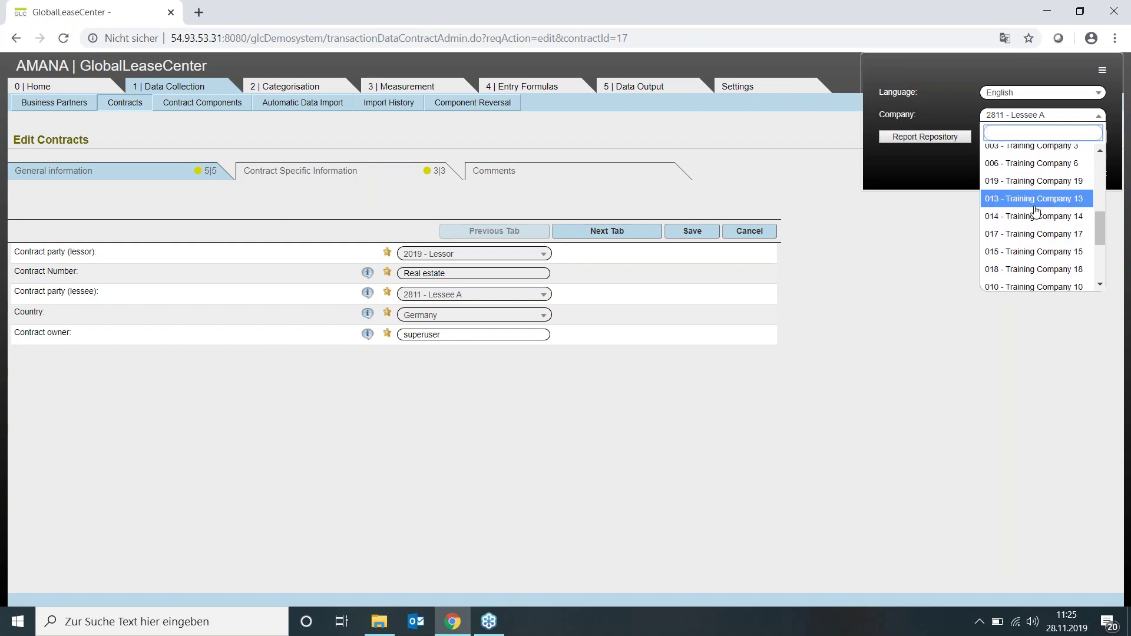
scroll(1036, 211, "up", 3)
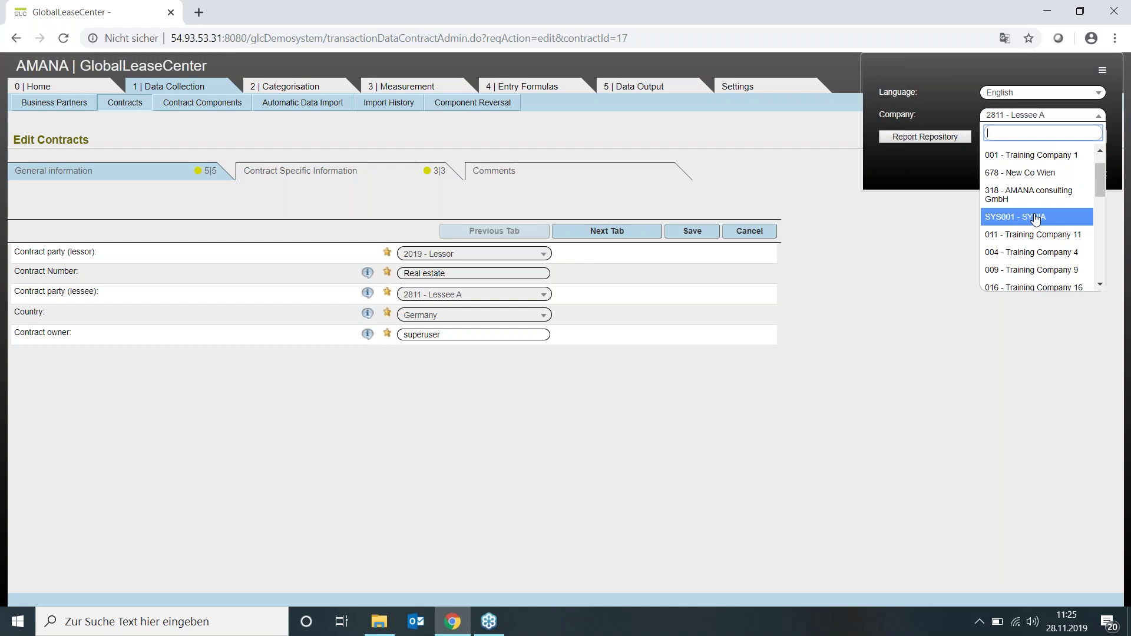
left_click(887, 277)
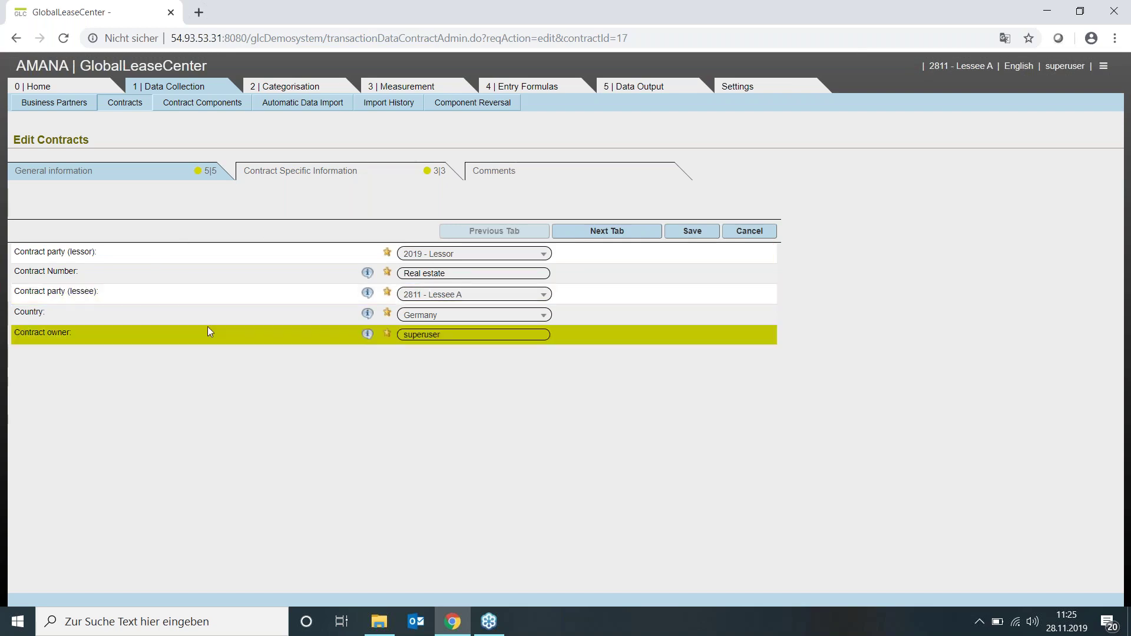
Review the Real estate contract's dates, lease term and comments, and save the contract.
left_click(293, 174)
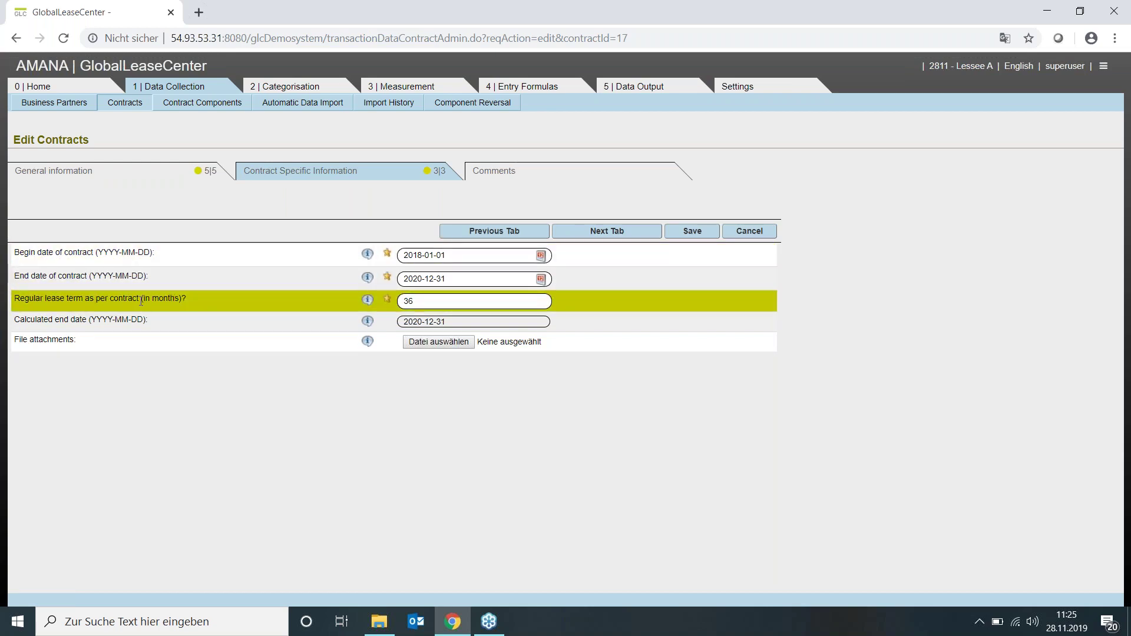
double_click(430, 302)
left_click(416, 423)
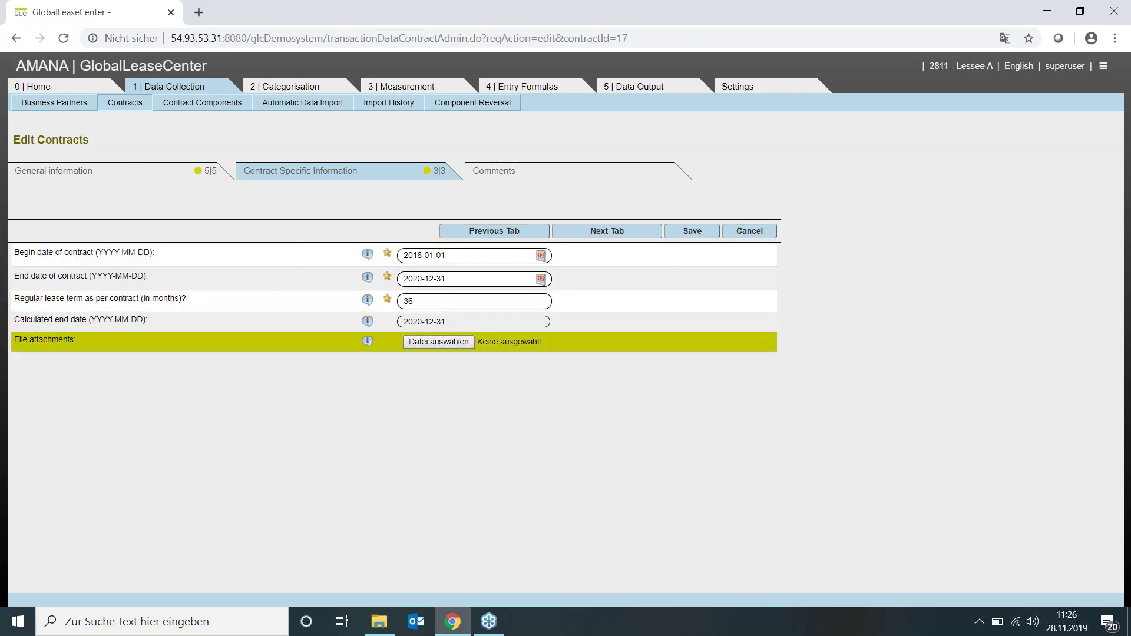
left_click(616, 232)
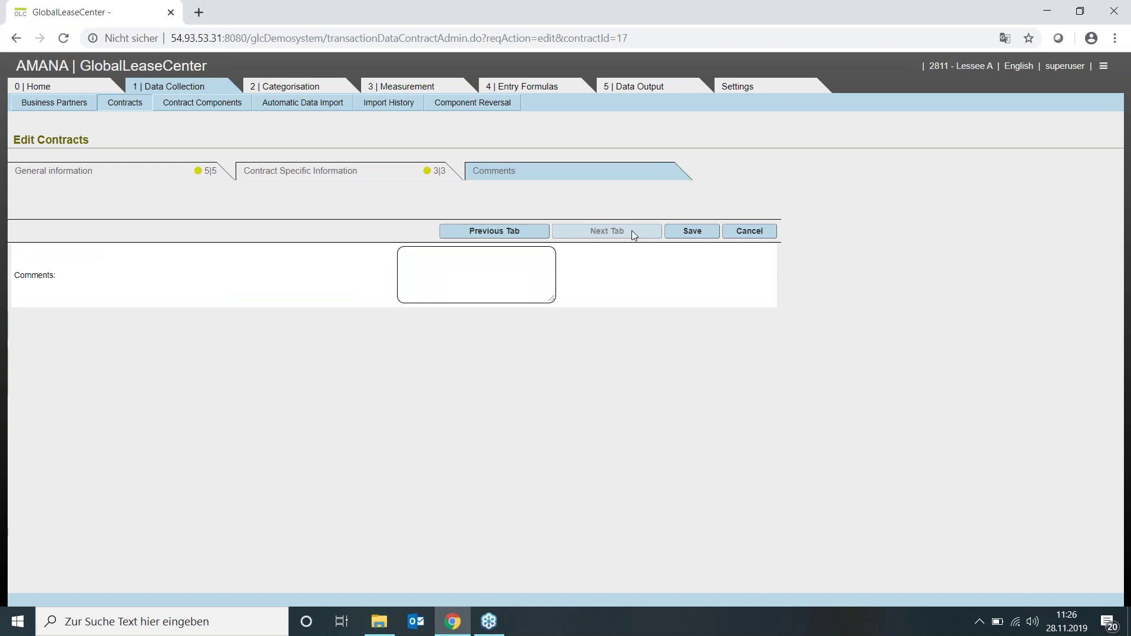
left_click(703, 234)
left_click(543, 346)
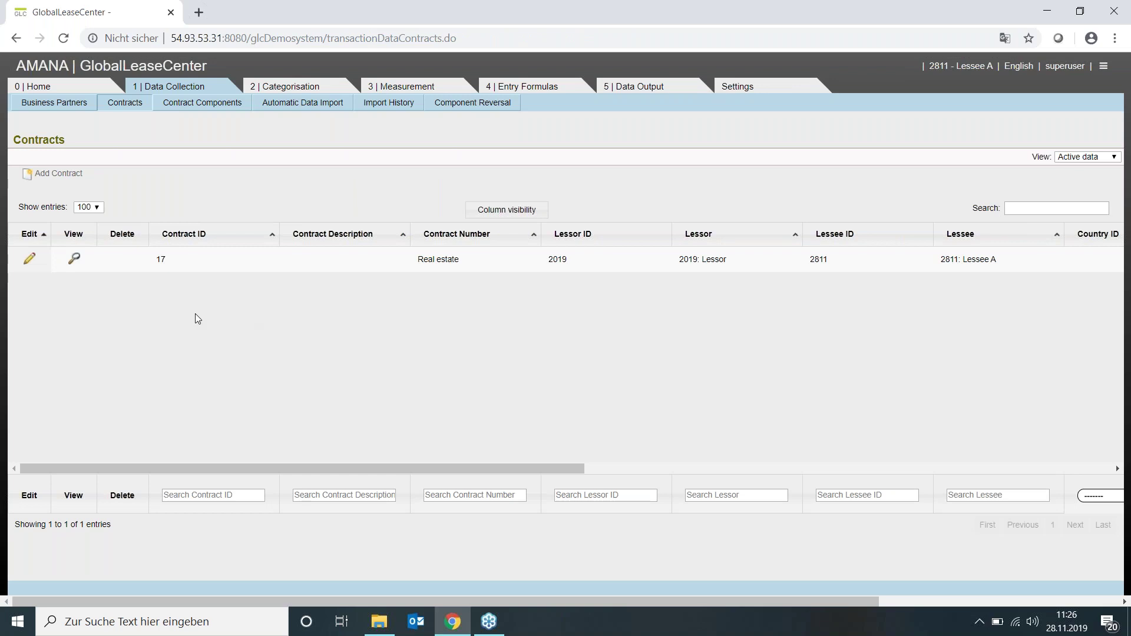
Open the contract components overview and select the Real estate contract to list its components.
left_click(190, 104)
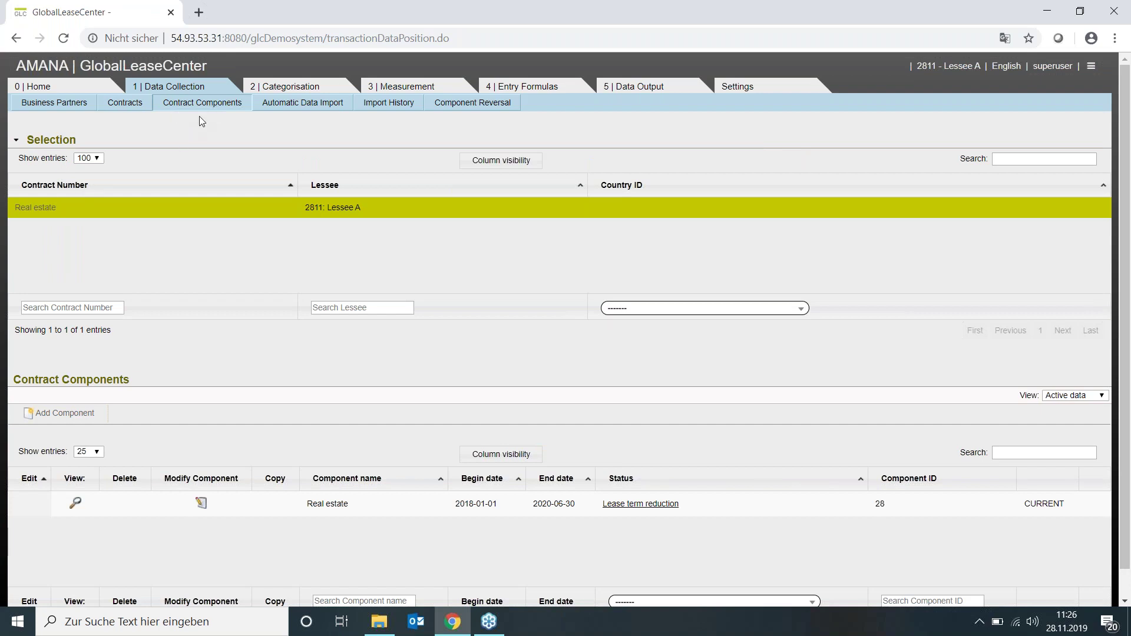
left_click(29, 208)
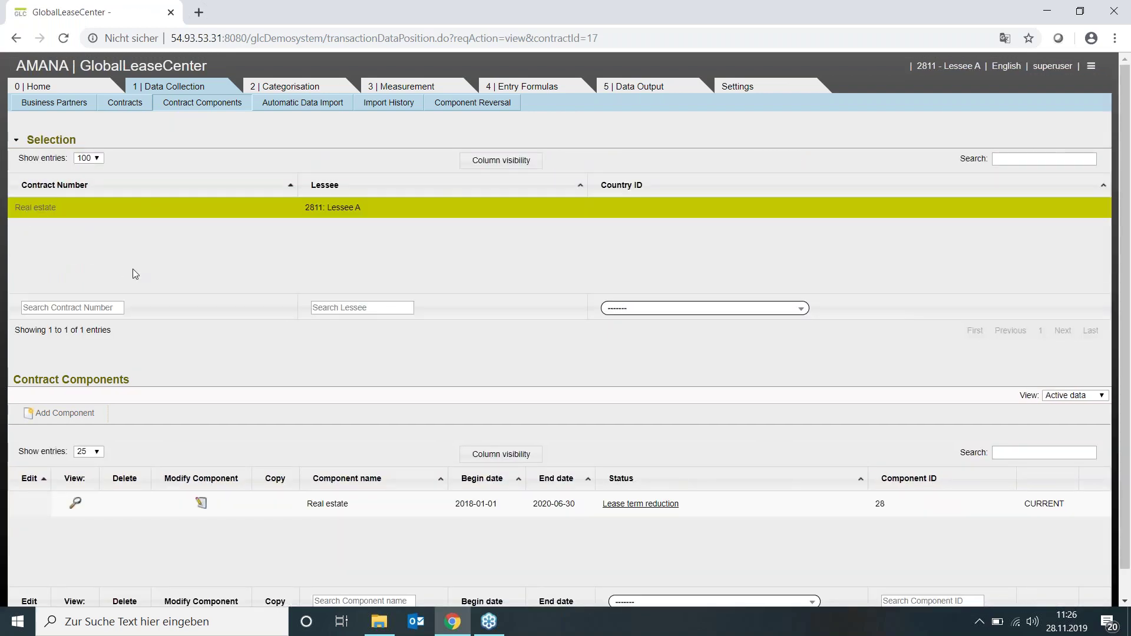
Start adding a component to the Real estate contract and answer Yes to the identified asset and economic benefits questions.
scroll(133, 269, "down", 1)
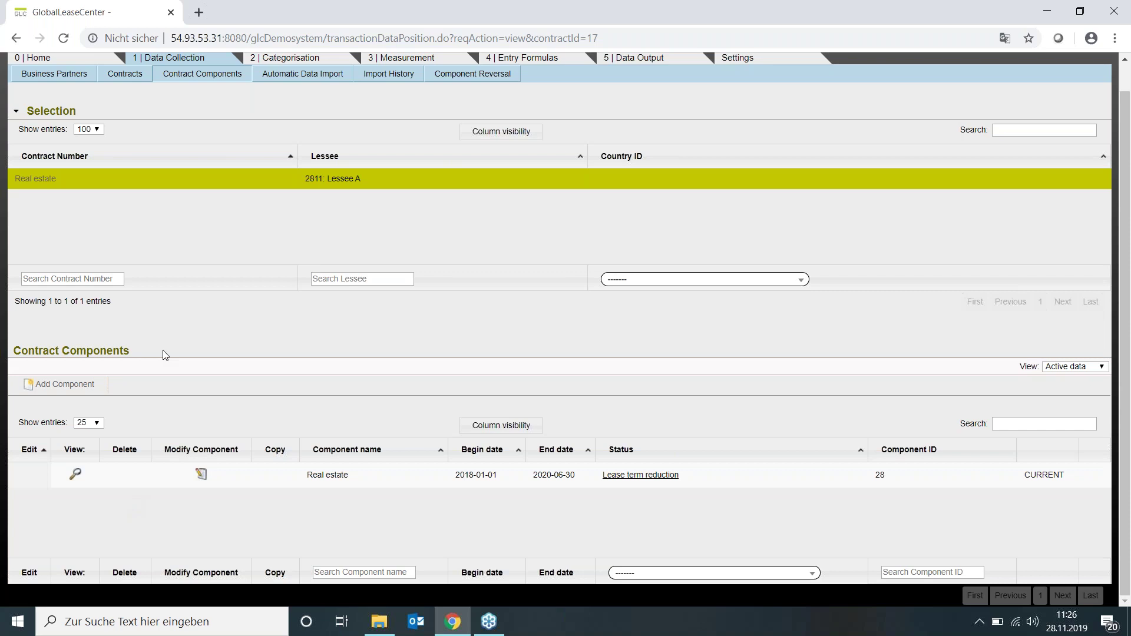
scroll(165, 354, "up", 1)
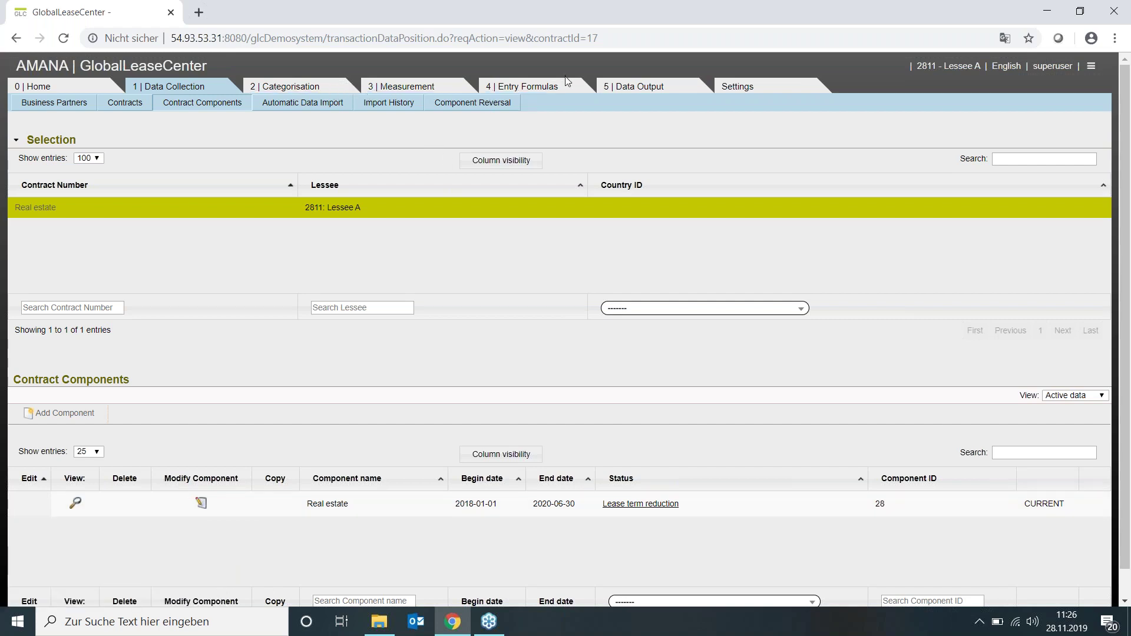
left_click(65, 415)
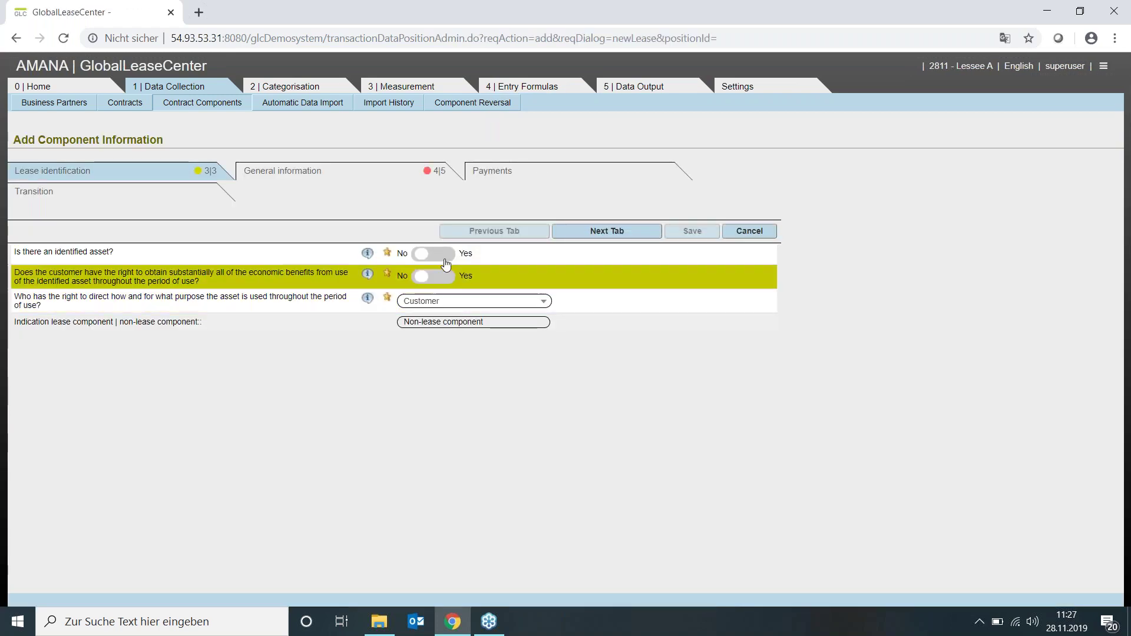
left_click(442, 255)
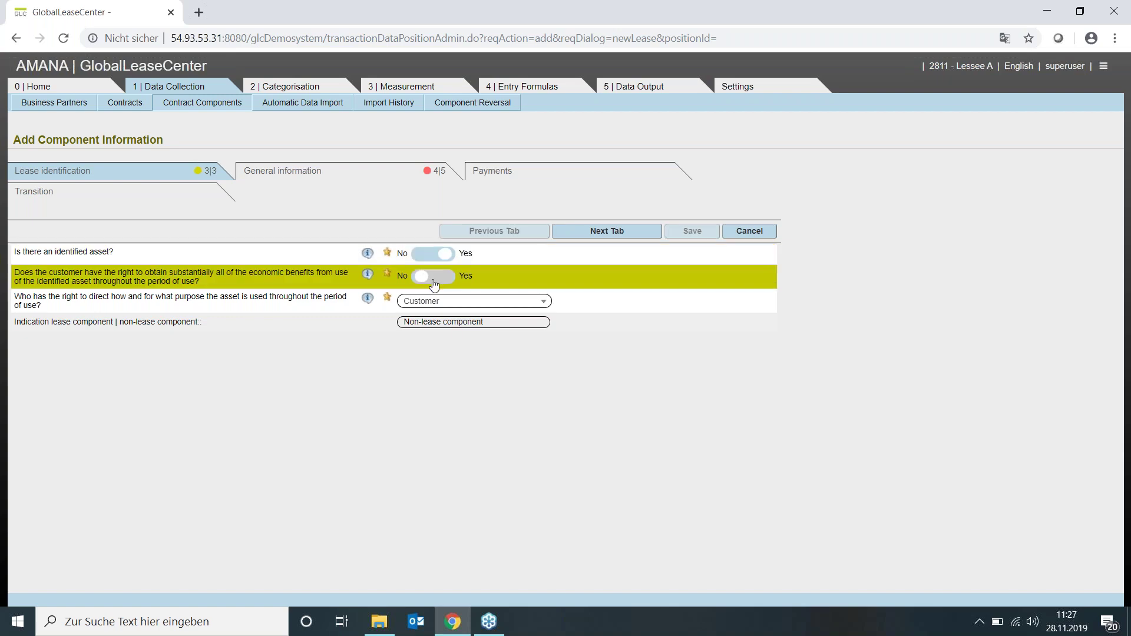
left_click(439, 254)
left_click(440, 254)
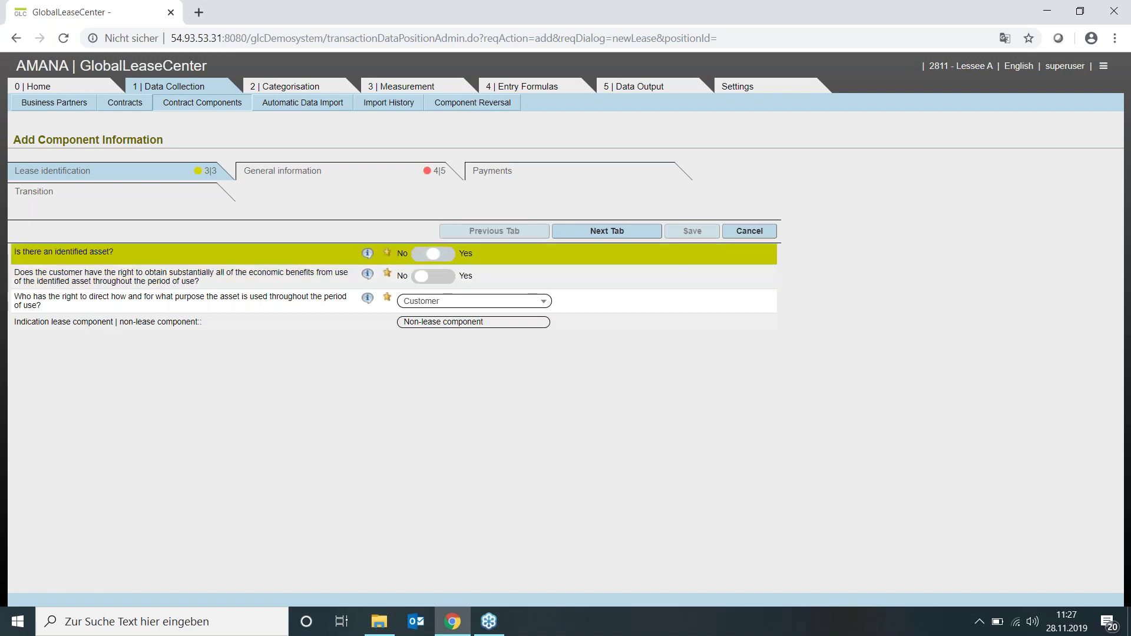
left_click(436, 282)
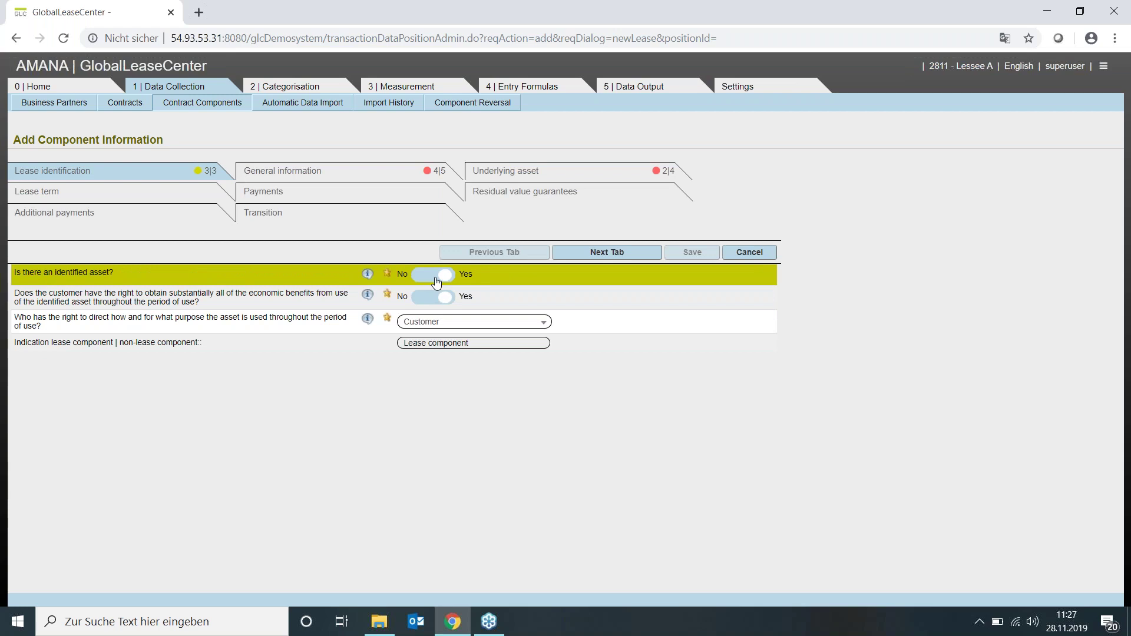
Switch the economic benefits answer to No and back to Yes to compare the lease and non-lease component indication.
left_click_drag(403, 343, 471, 341)
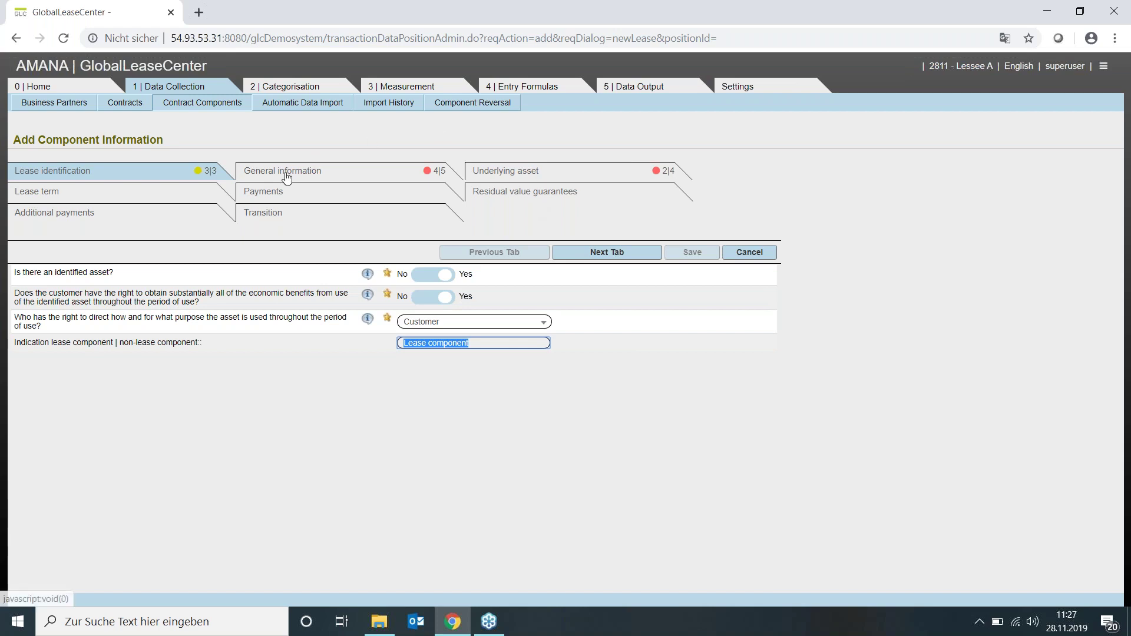
left_click(440, 322)
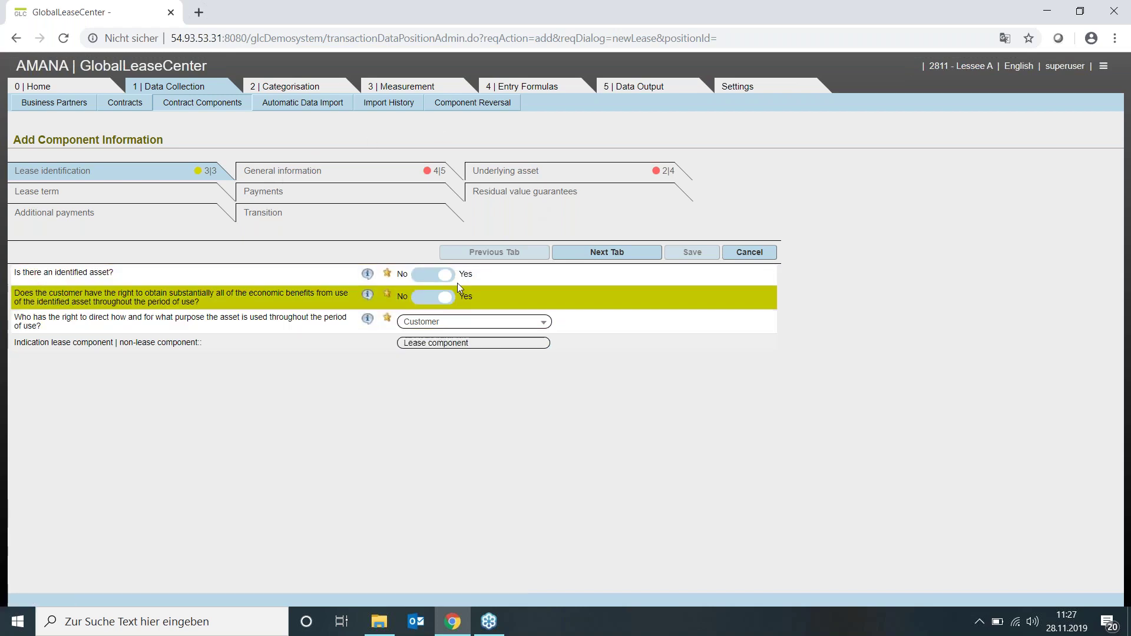
left_click(439, 297)
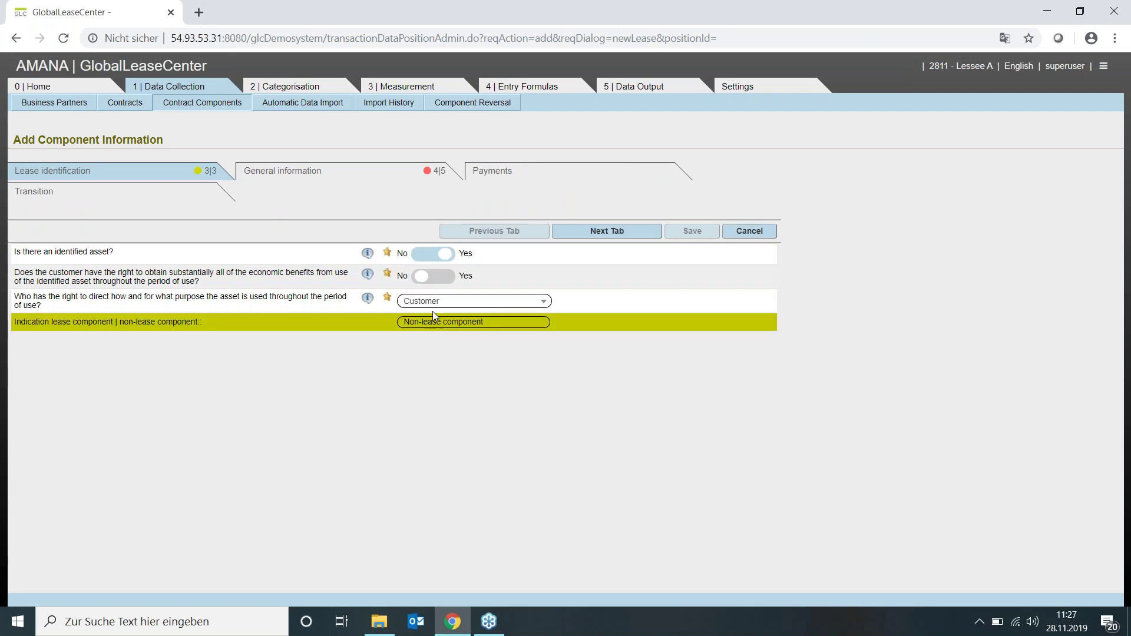
left_click(433, 276)
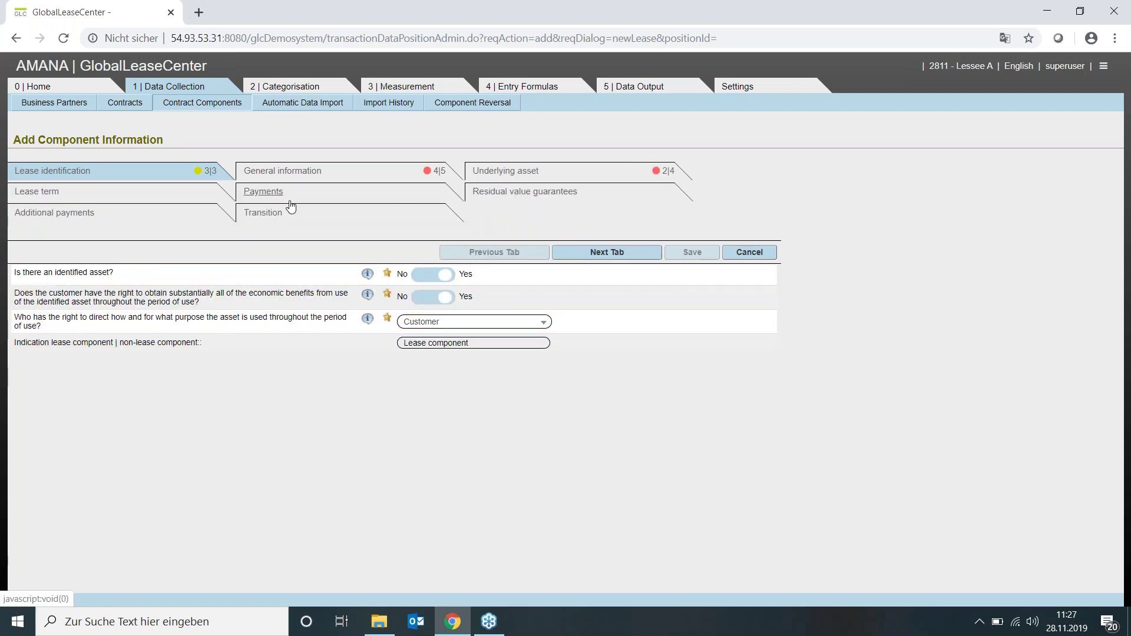
In the general information, name the component Real estate 2 and assign it the cost center named Cost center.
left_click(622, 255)
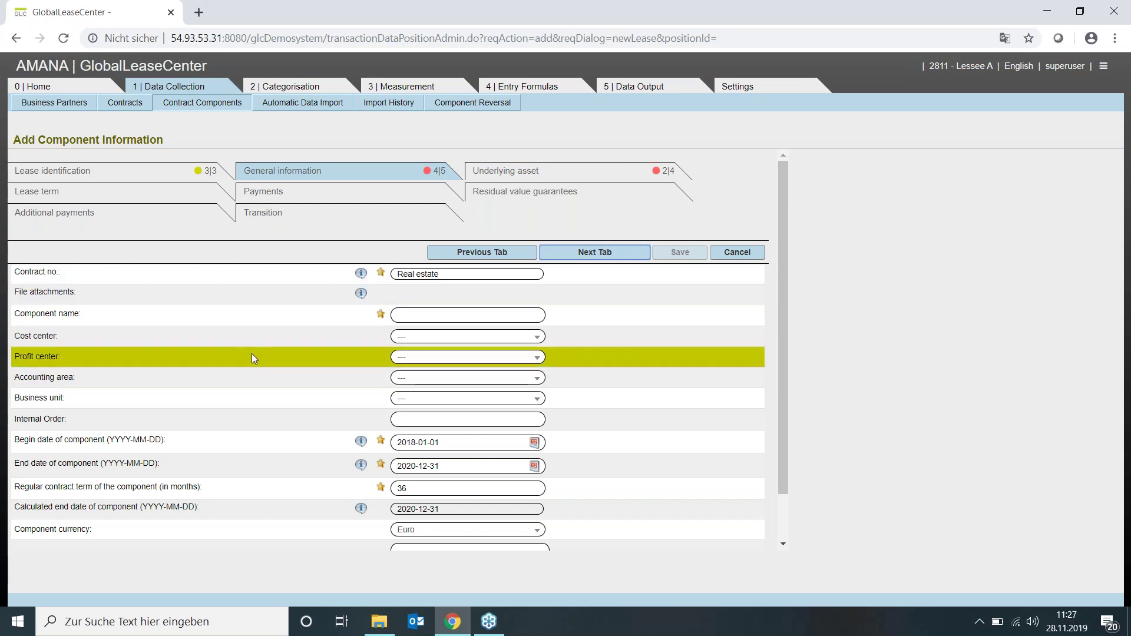
left_click_drag(453, 274, 394, 274)
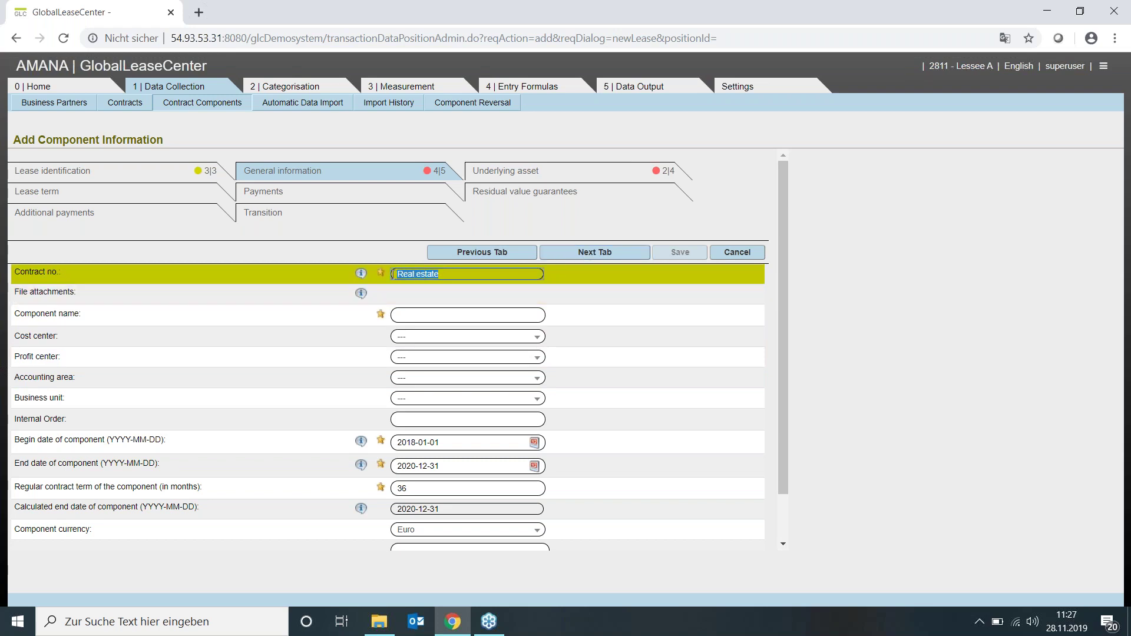
left_click(425, 315)
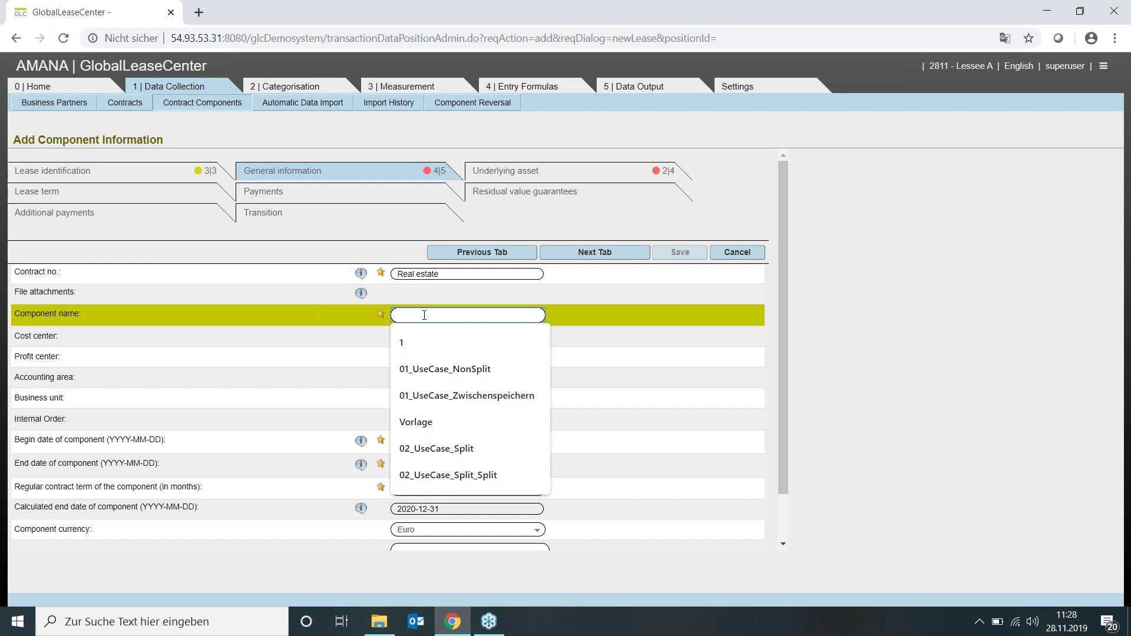
type("Real es")
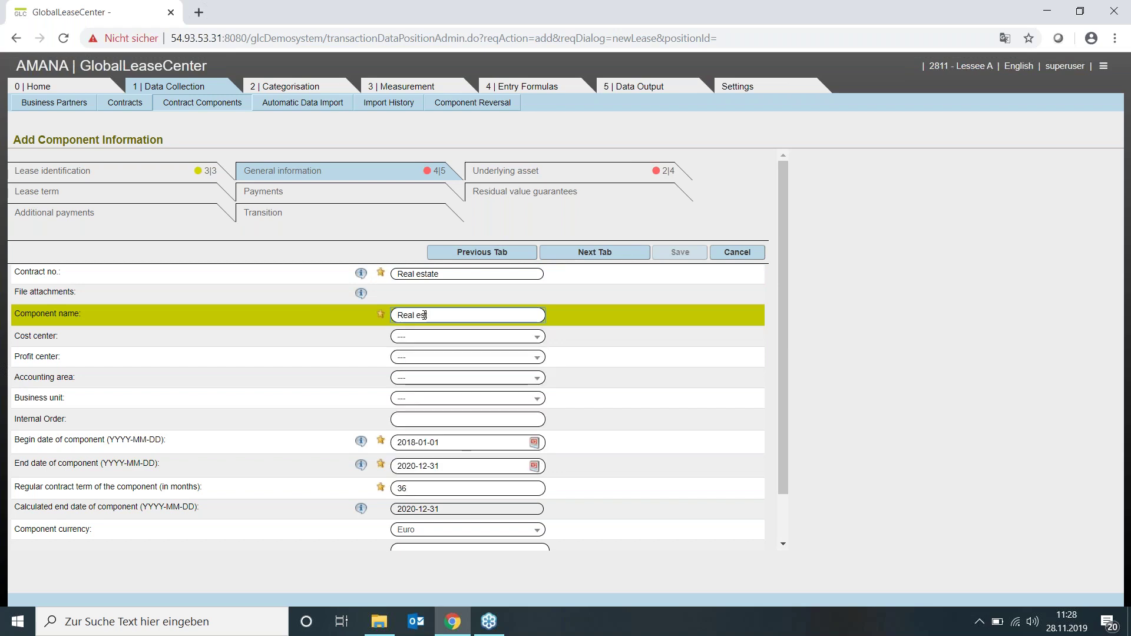
type("tate 2")
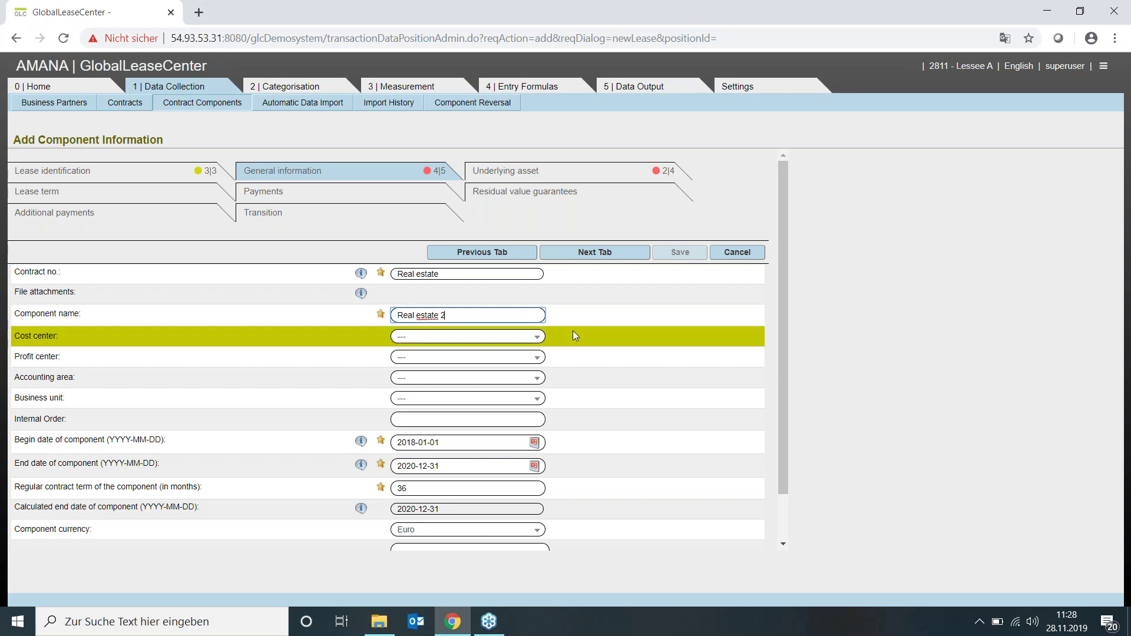
key("Tab")
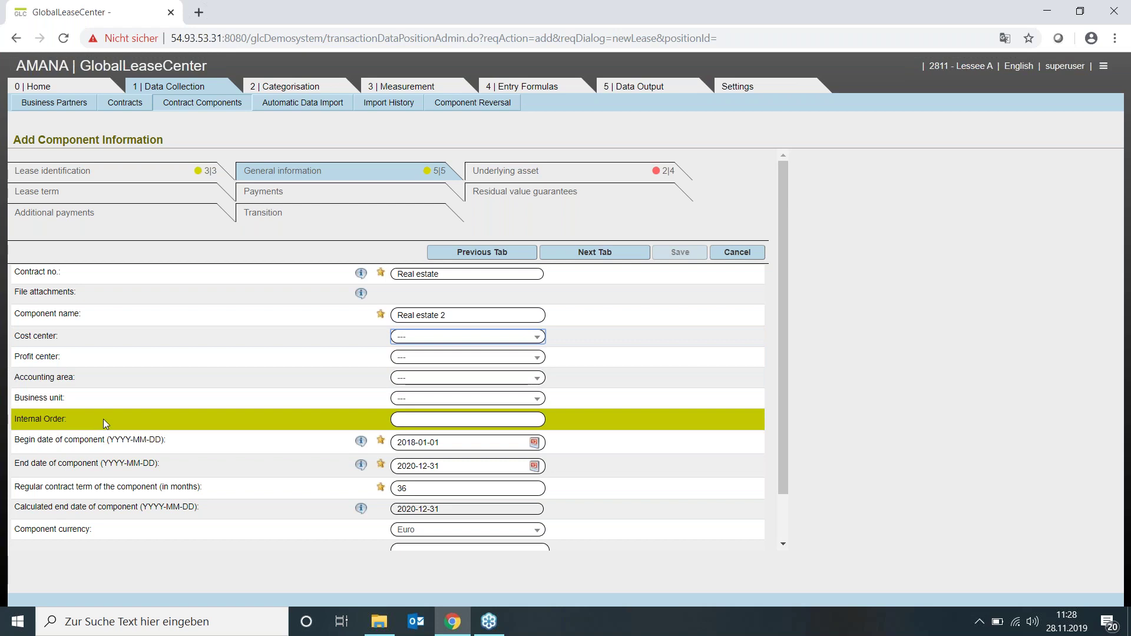
left_click(425, 340)
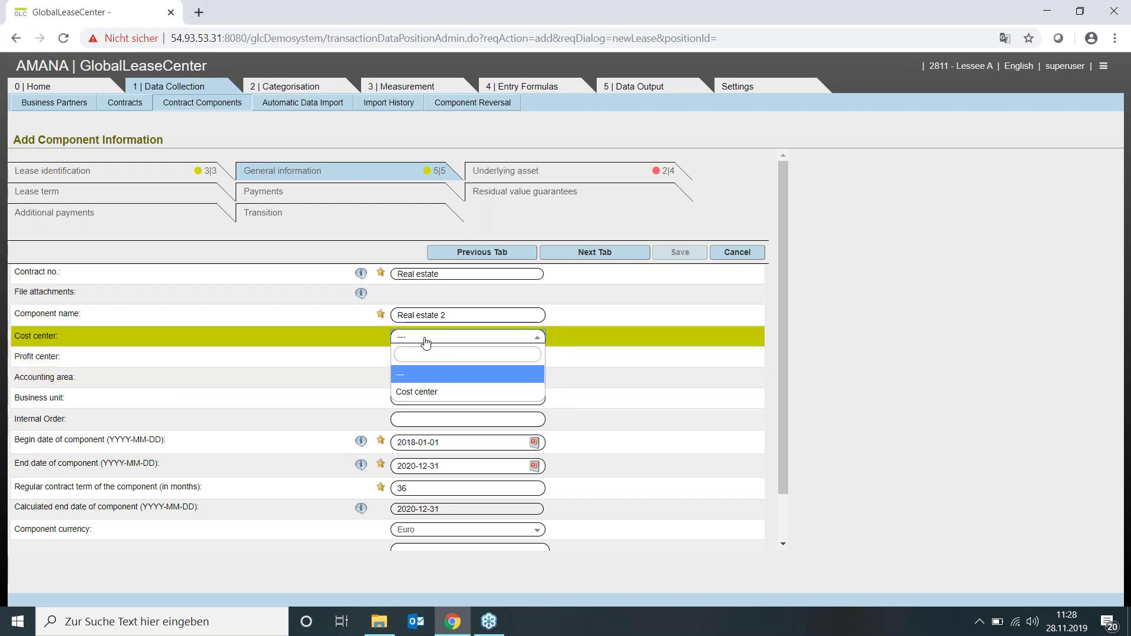
left_click(432, 393)
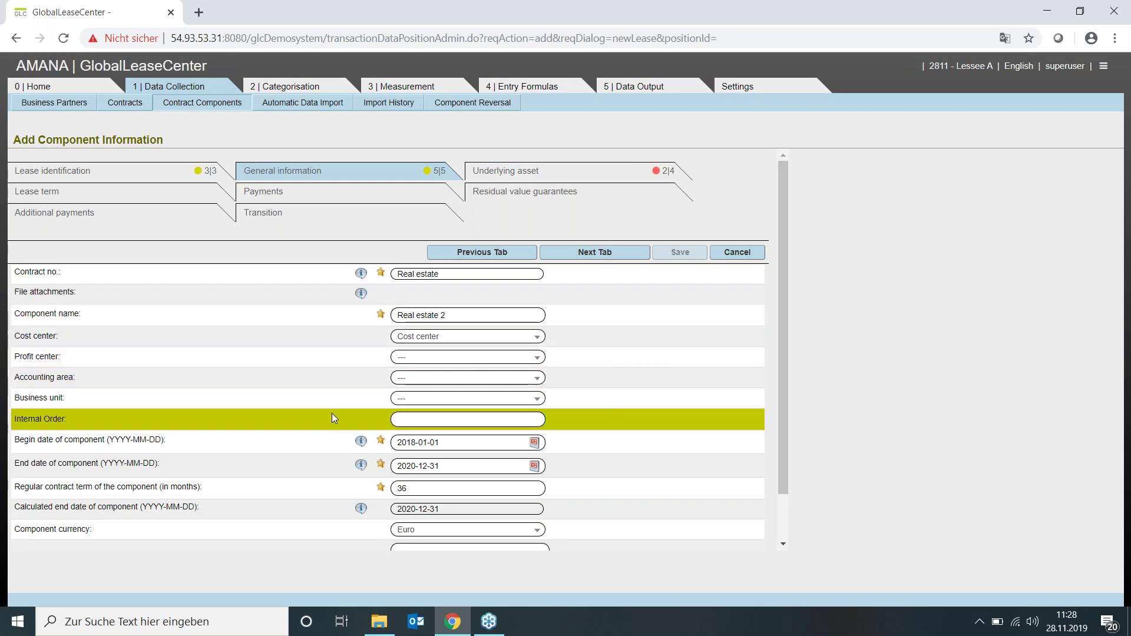
Set the component's begin date to 2018-03-01 and check its contract term and calculated end date.
scroll(331, 415, "down", 2)
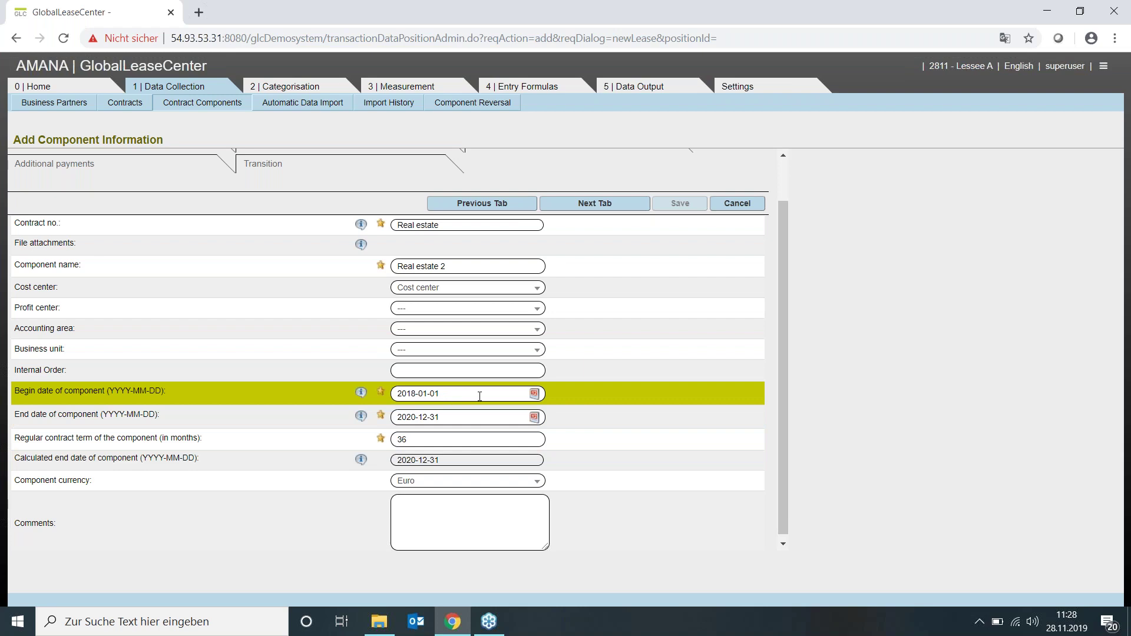
left_click(429, 392)
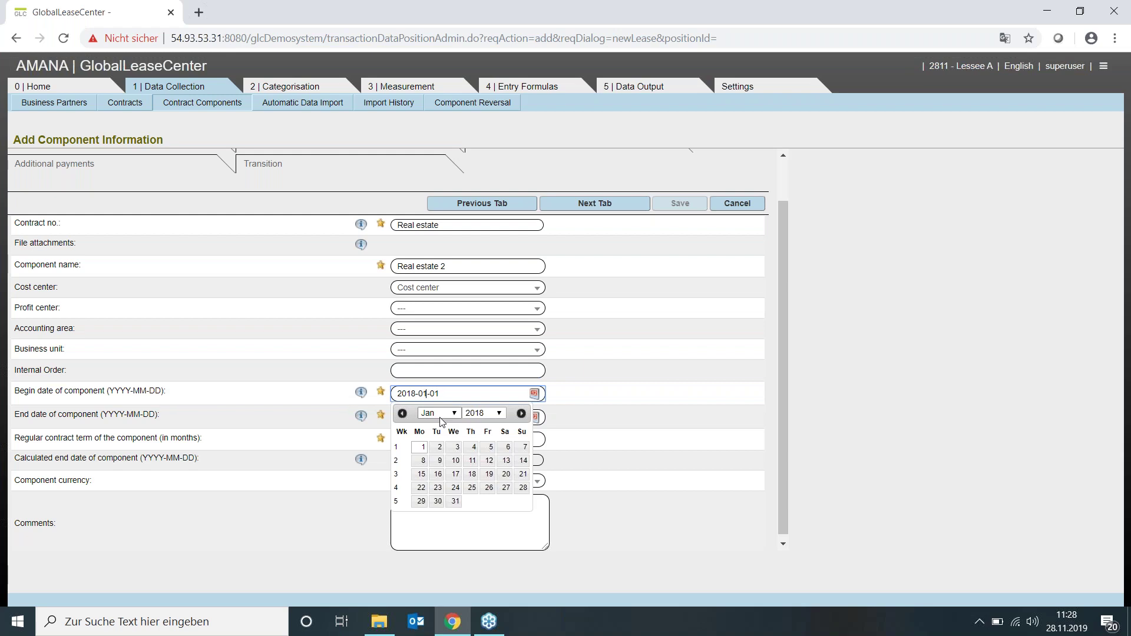
key("Down")
key("Down")
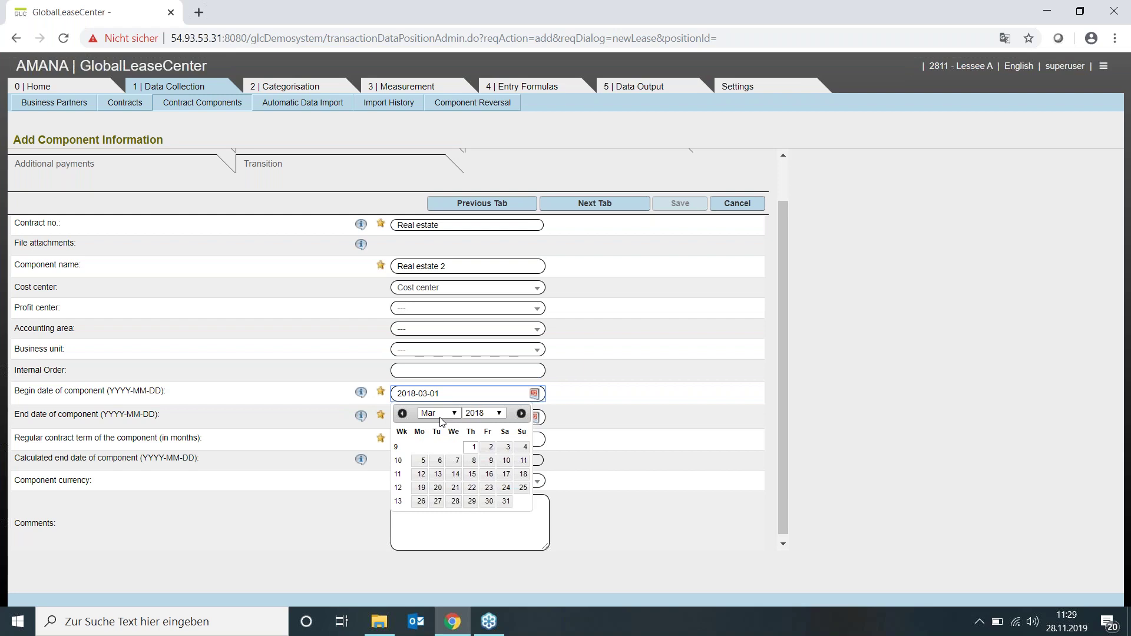
key("Tab")
left_click(632, 408)
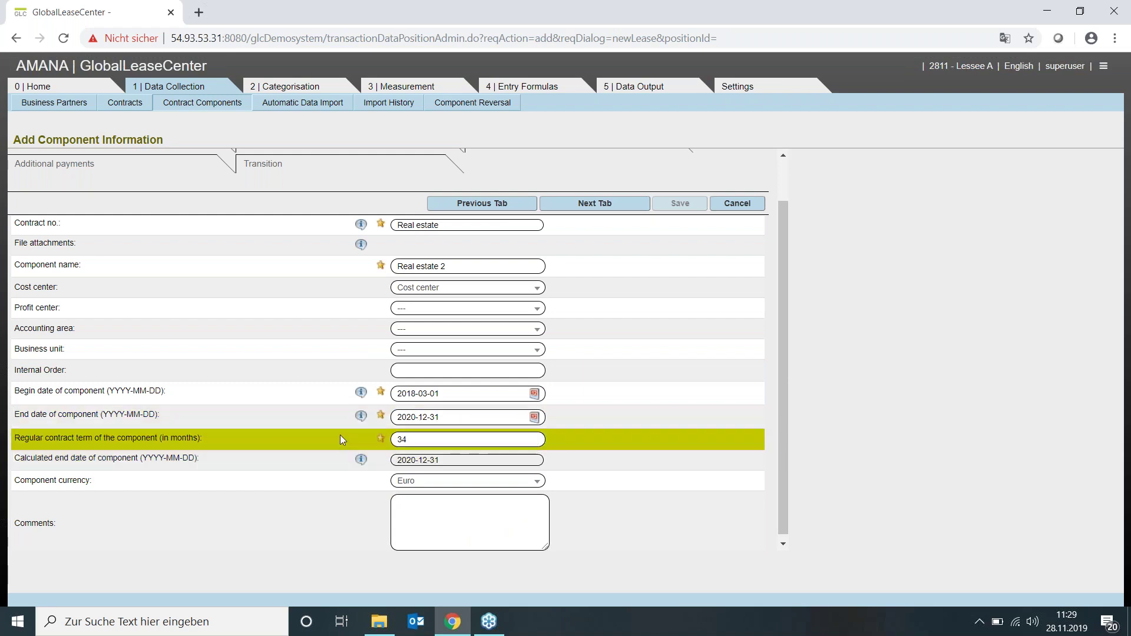
scroll(340, 435, "down", 1)
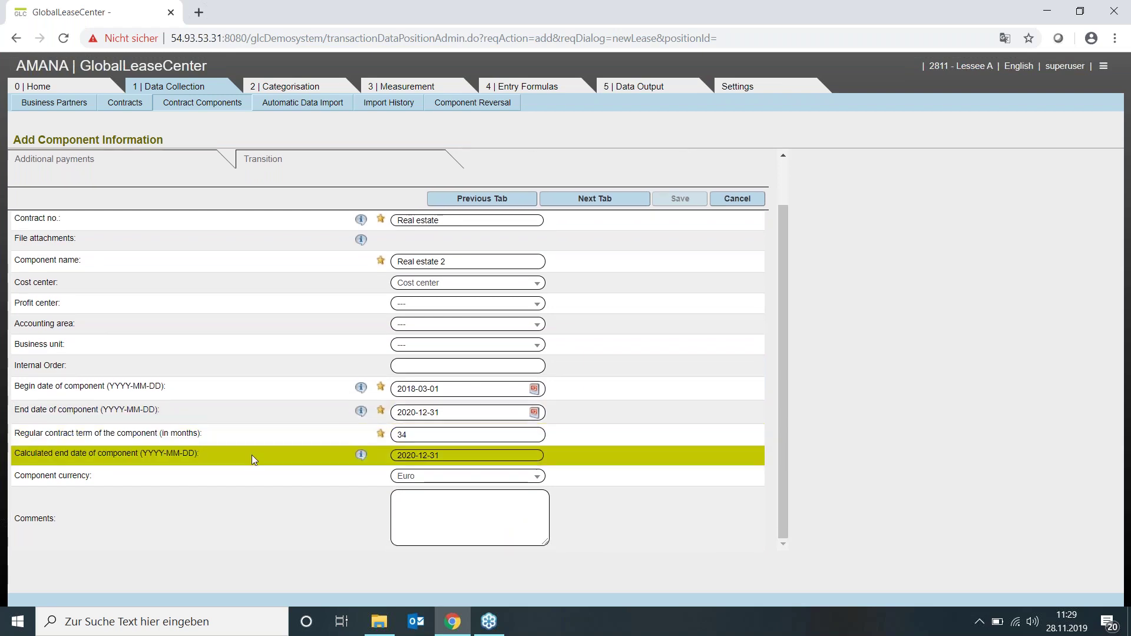
left_click_drag(446, 456, 397, 461)
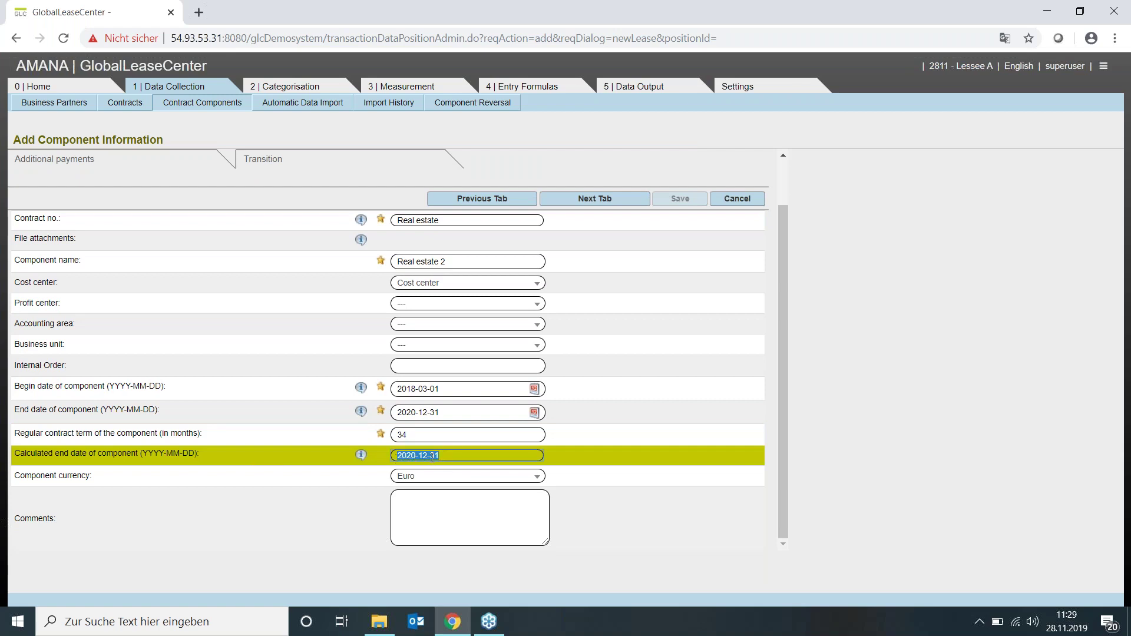
left_click(451, 458)
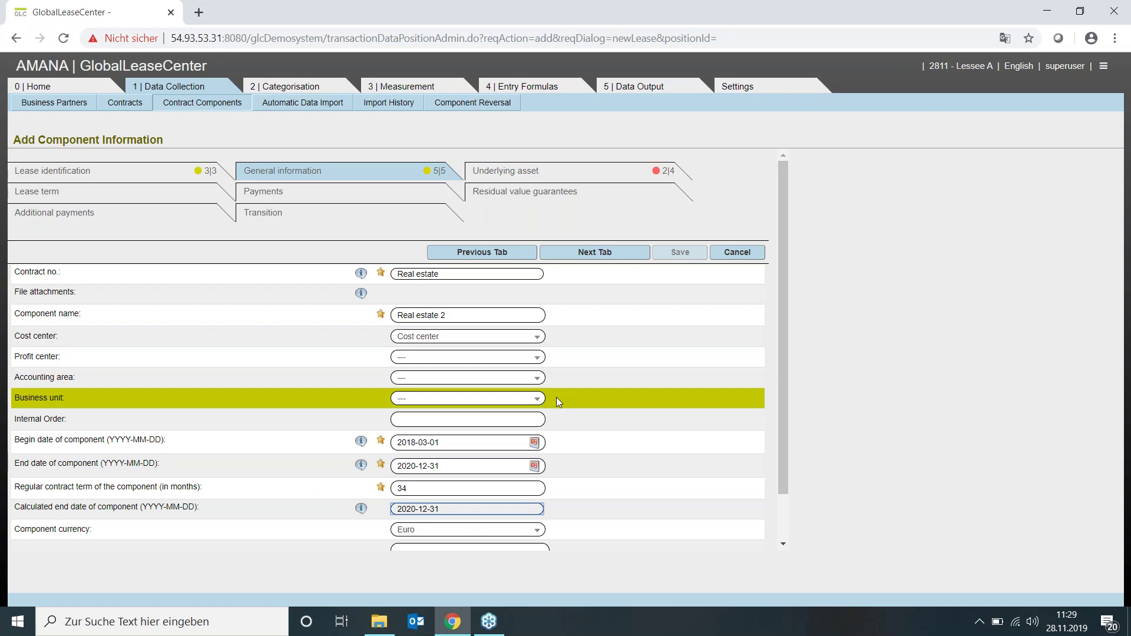
Enter the comment "info" in the component's general information.
scroll(556, 398, "down", 1)
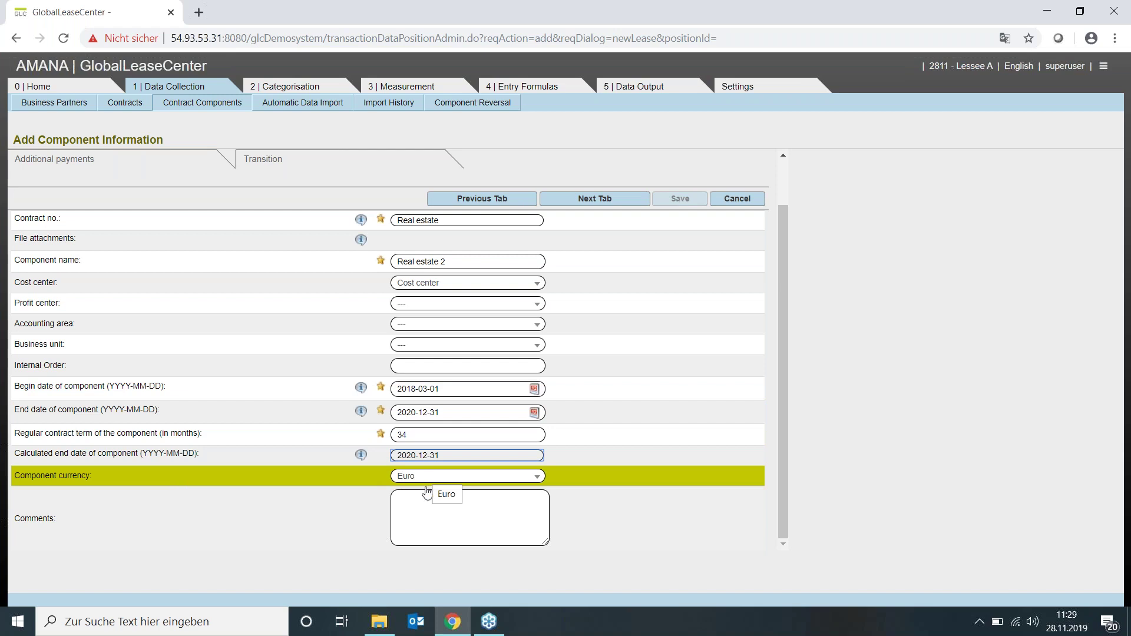
left_click(441, 519)
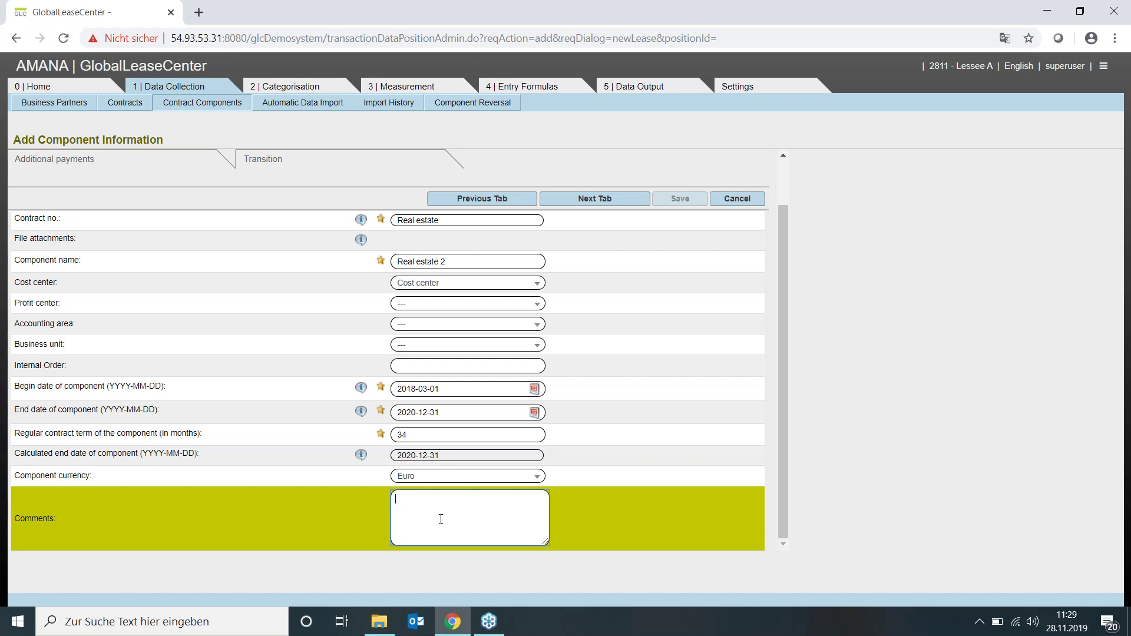
type("text")
key("BackSpace")
key("BackSpace")
key("BackSpace")
type("info")
scroll(595, 488, "up", 2)
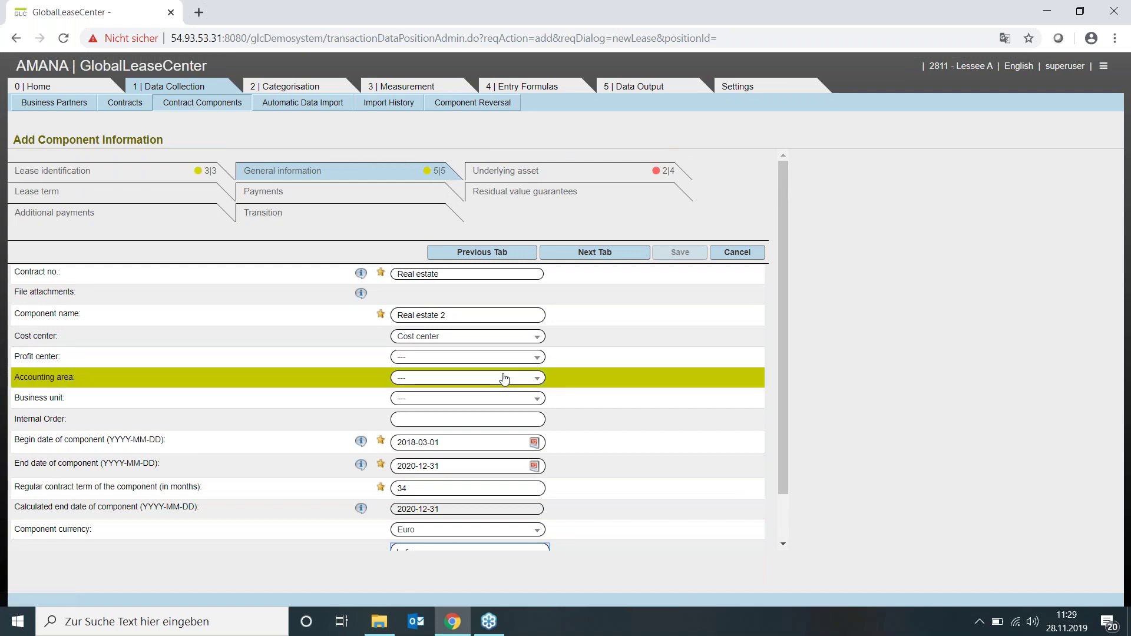
Set the underlying asset's class to Real estate and check the IFRS 16 interest rate filled in for it.
left_click(612, 253)
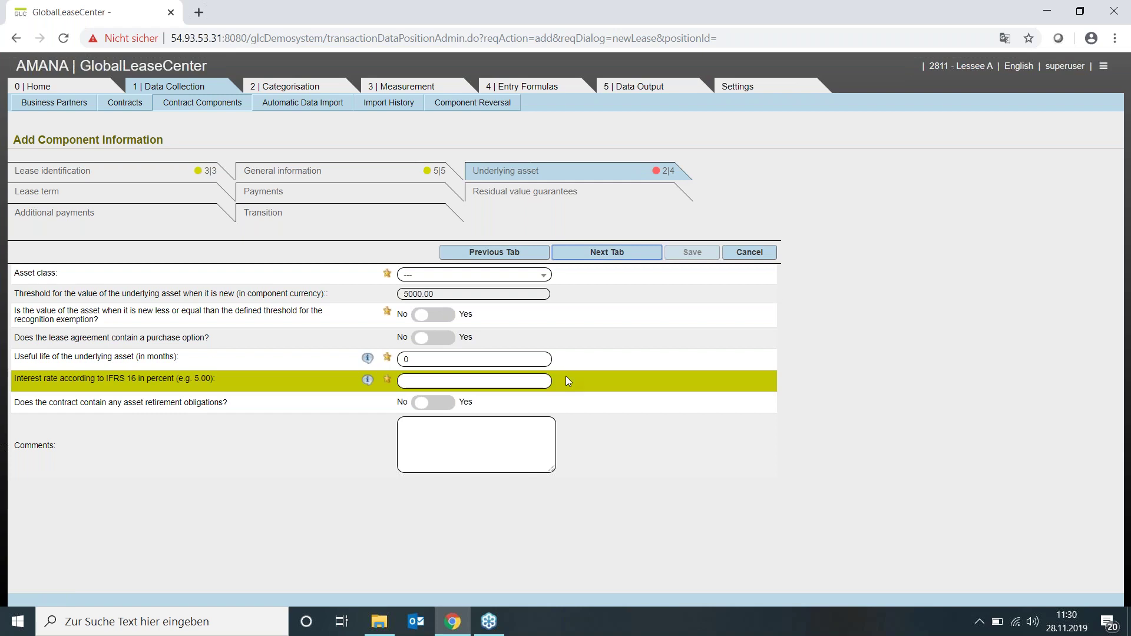
left_click(453, 275)
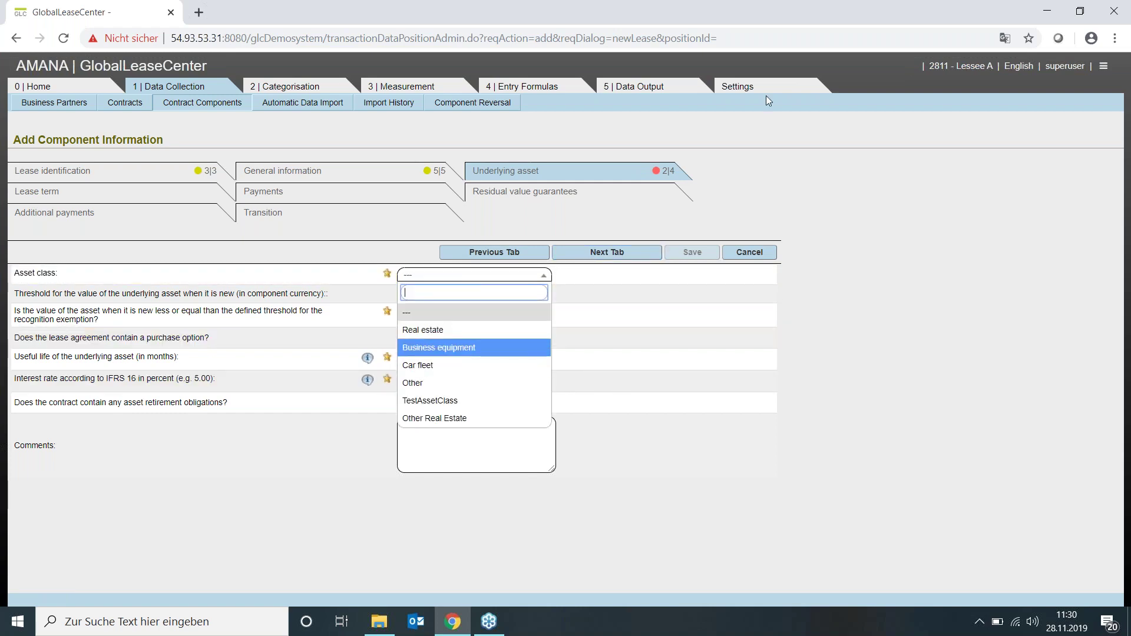
left_click(437, 331)
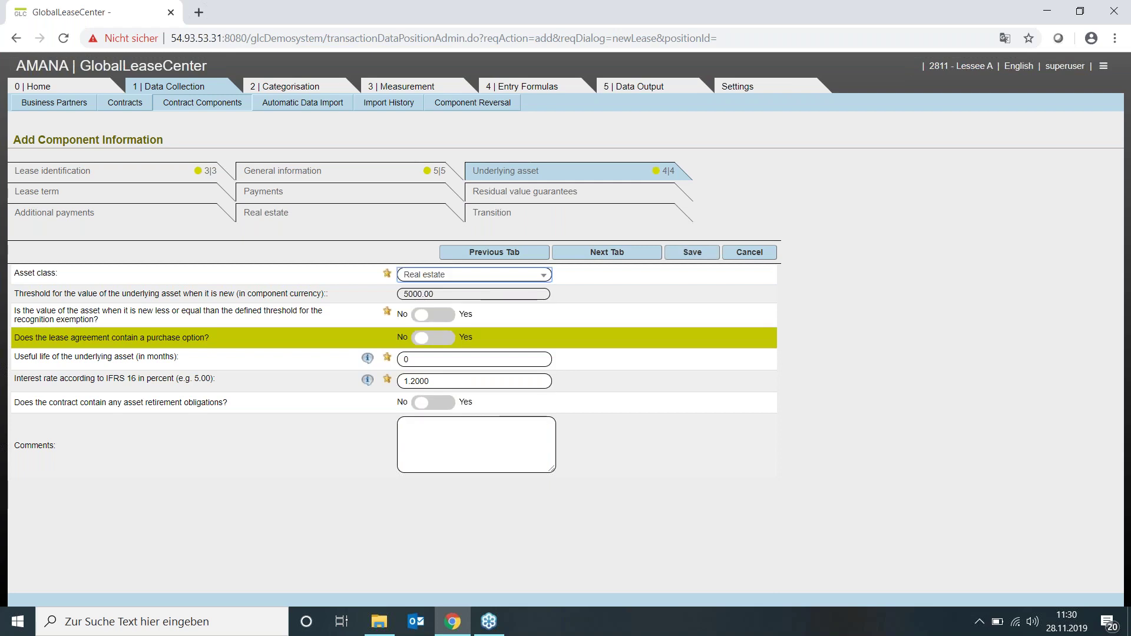
double_click(425, 381)
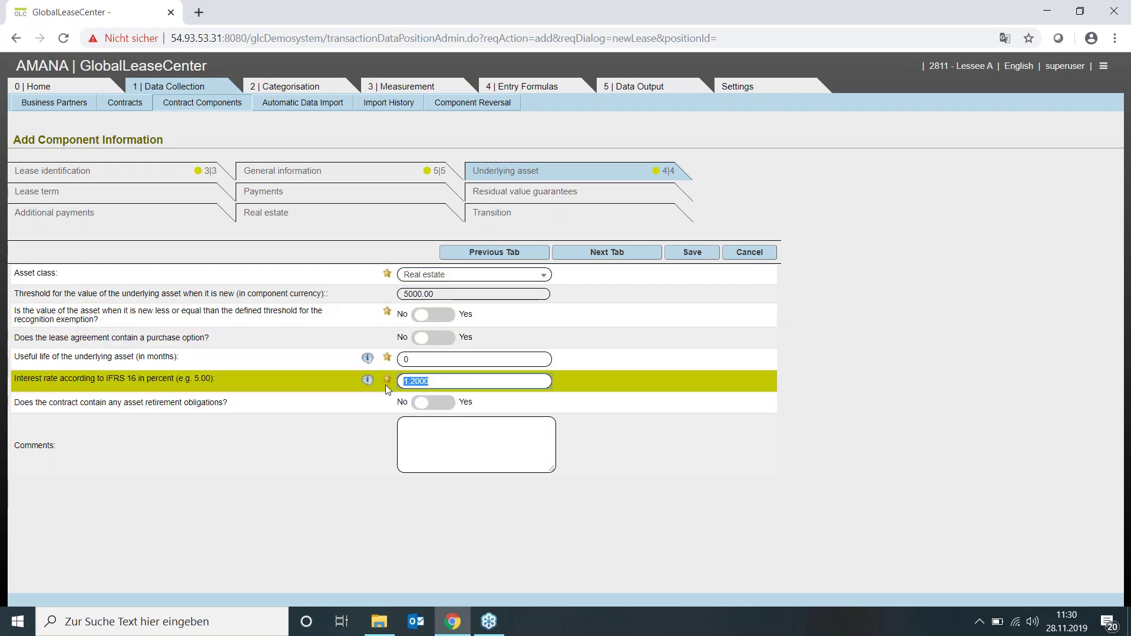
left_click(137, 388)
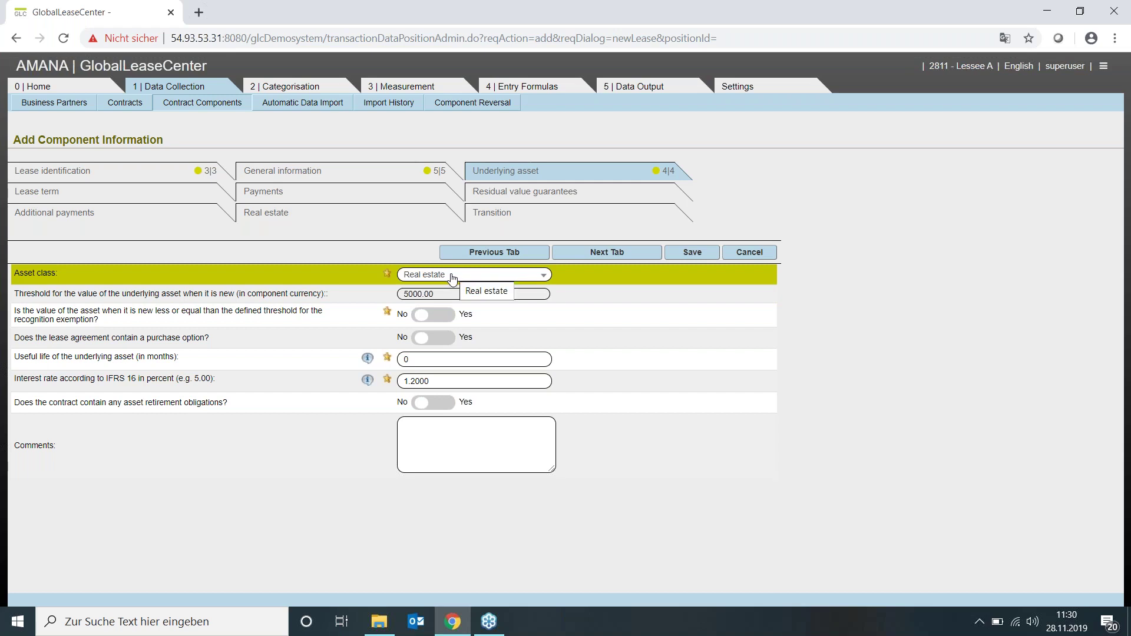
Return to the component's general information and review its dates, contract term and currency.
left_click(333, 177)
scroll(289, 478, "down", 1)
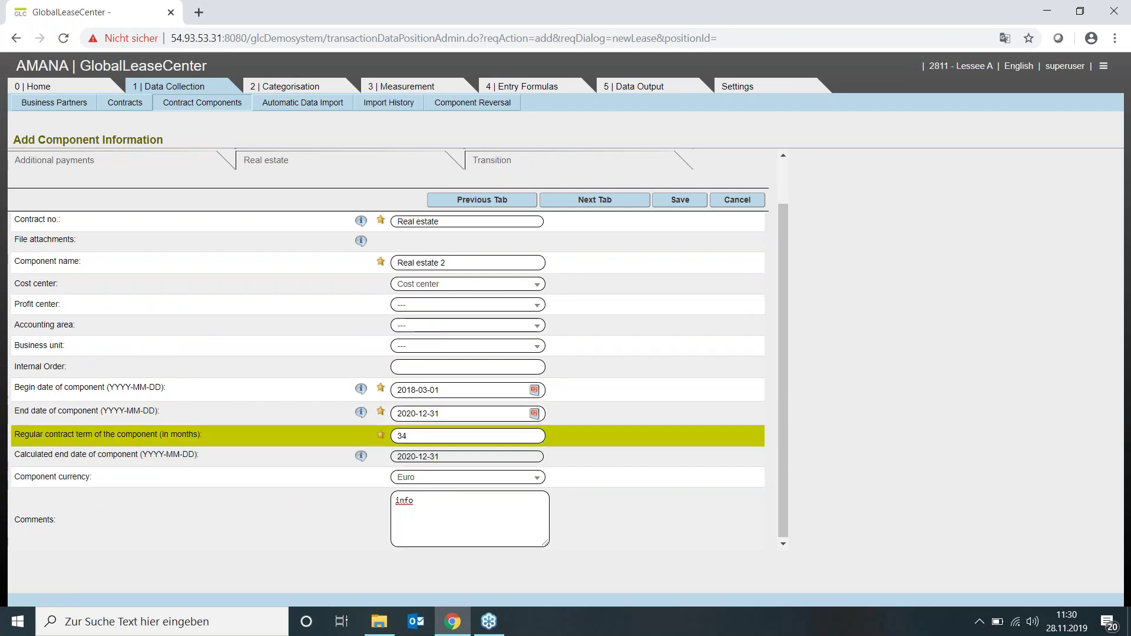
scroll(430, 420, "up", 1)
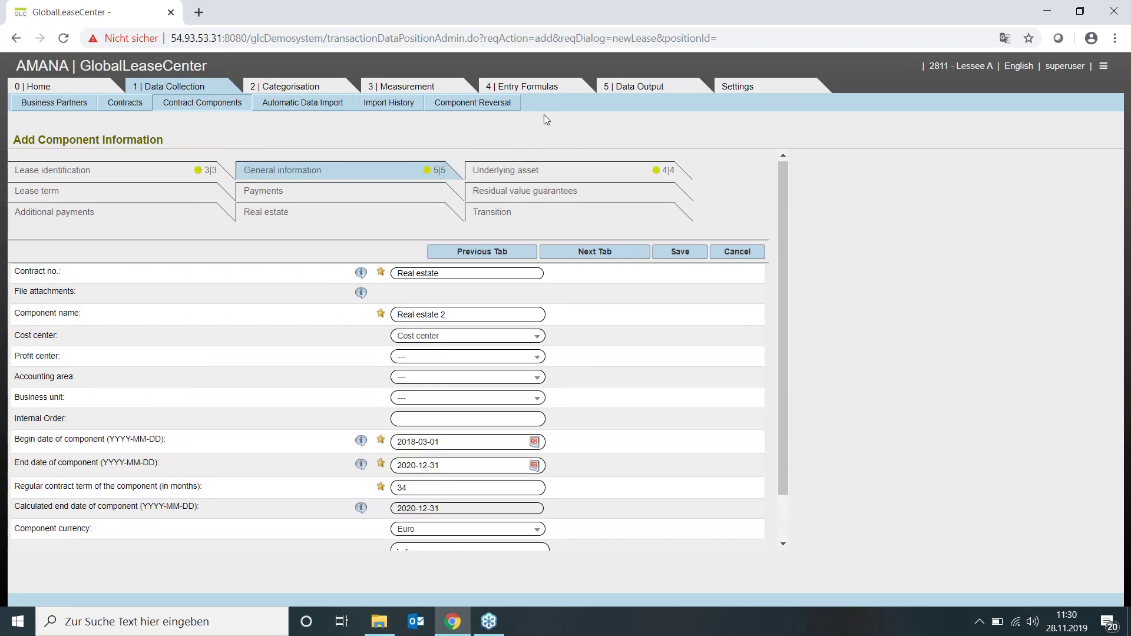
Mark the underlying asset's lease agreement as containing a purchase option and add an entry for that option.
left_click(502, 170)
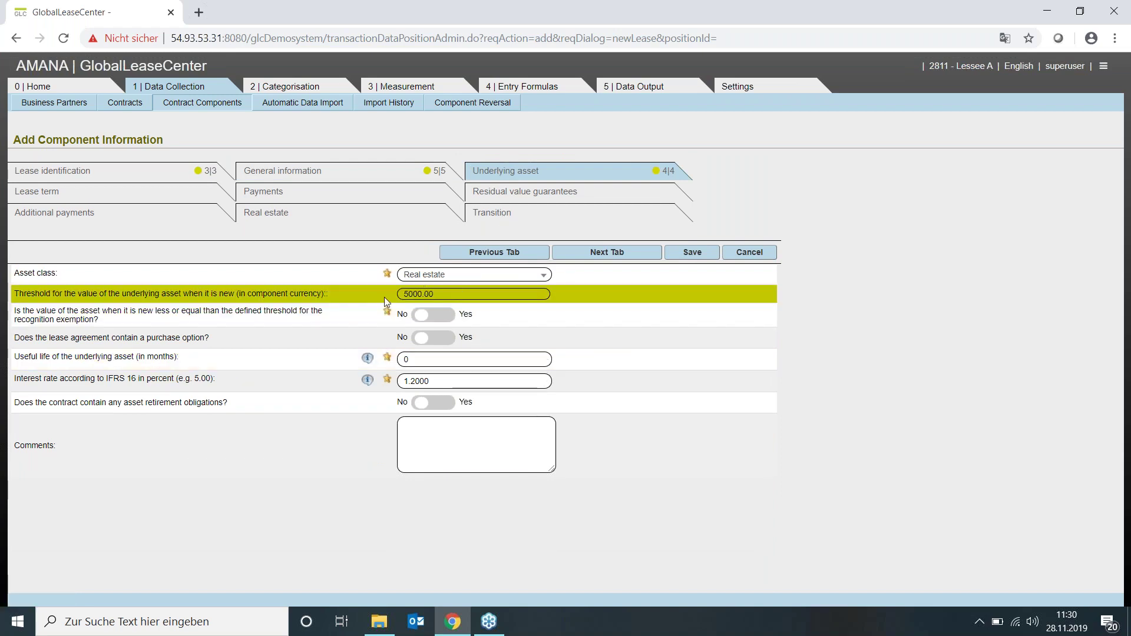
left_click(442, 319)
left_click(445, 319)
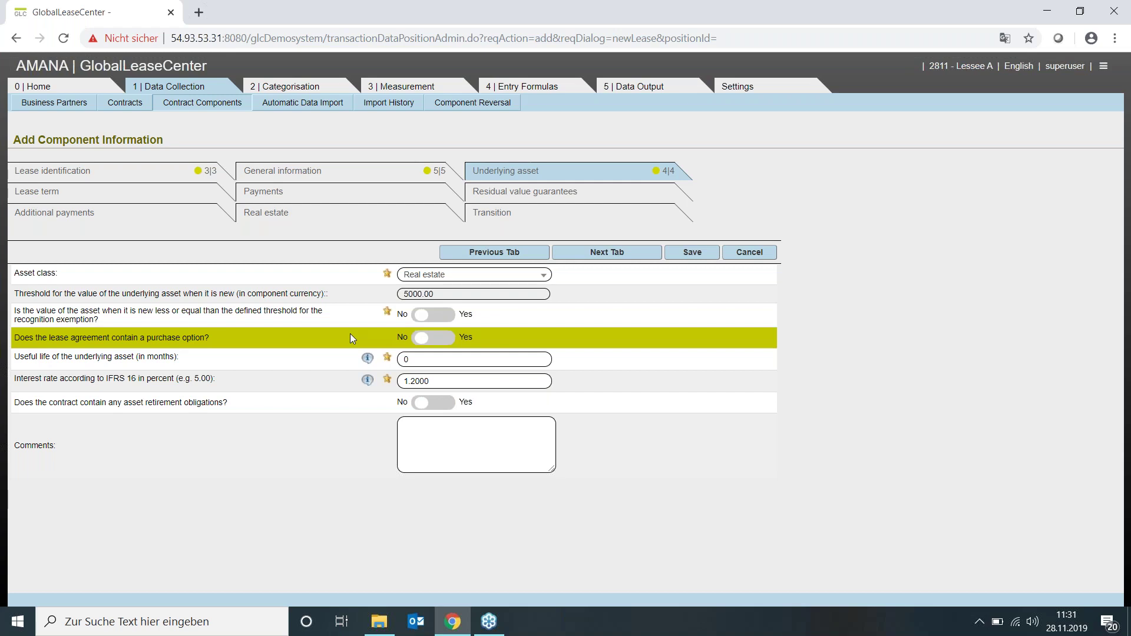
left_click(433, 337)
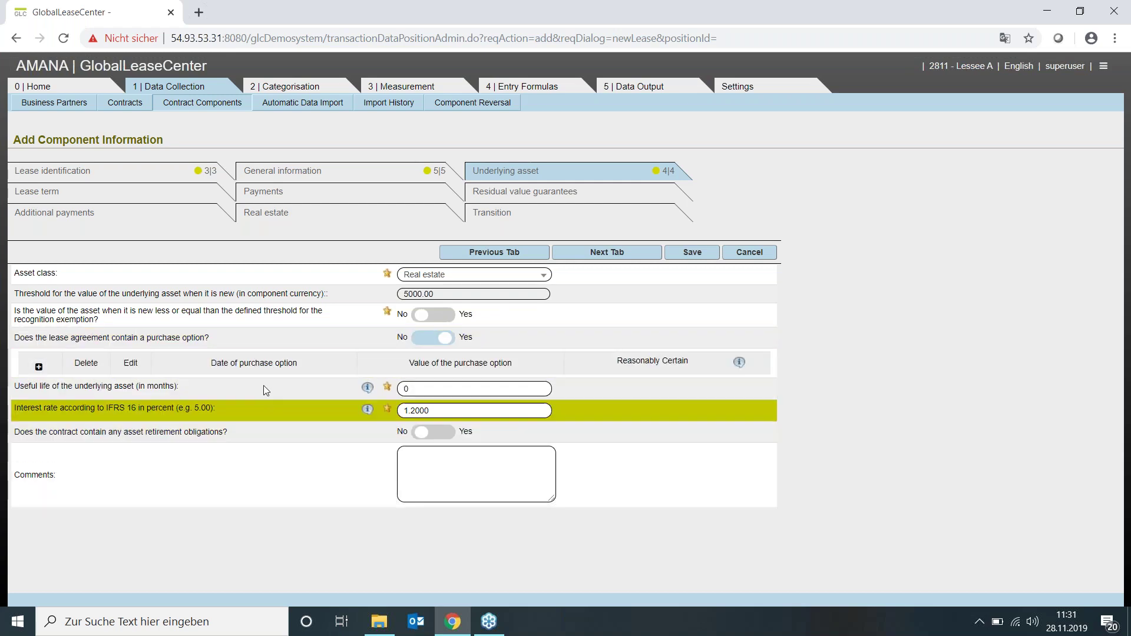
left_click(39, 368)
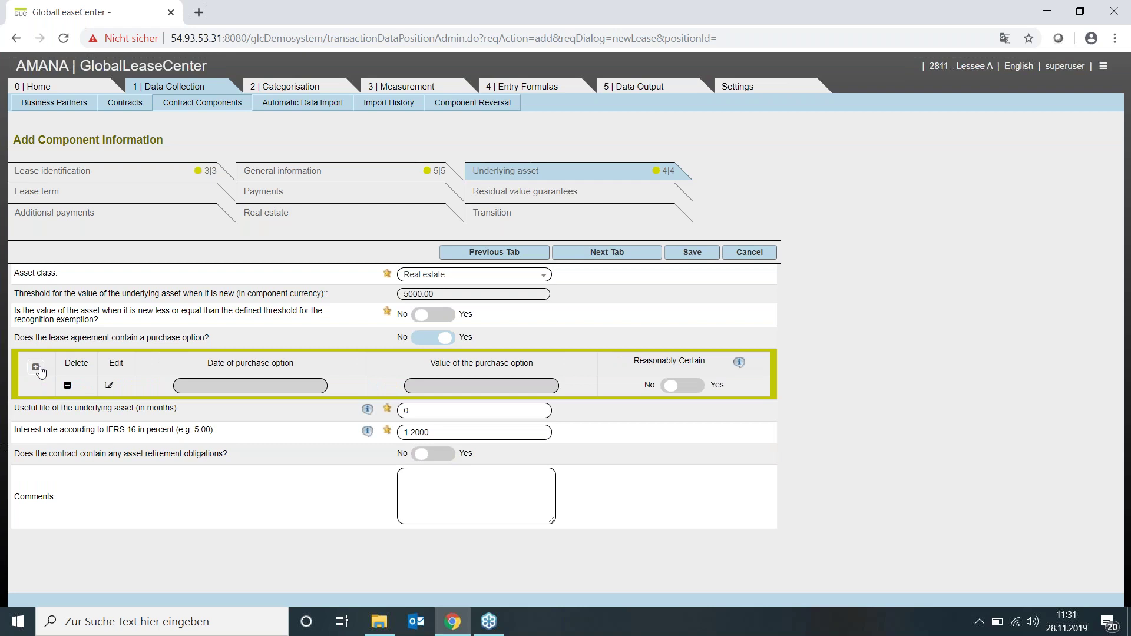
Fill in and save the purchase option with date 2020-12-31, value 5000 and exercise set as reasonably certain.
left_click(110, 387)
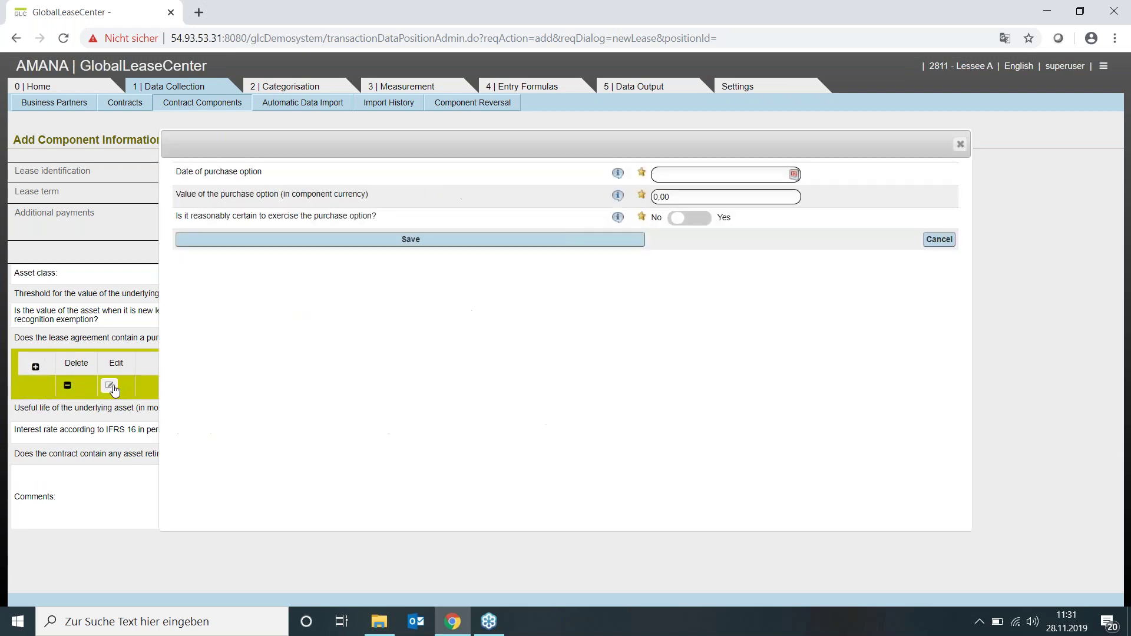
left_click(689, 181)
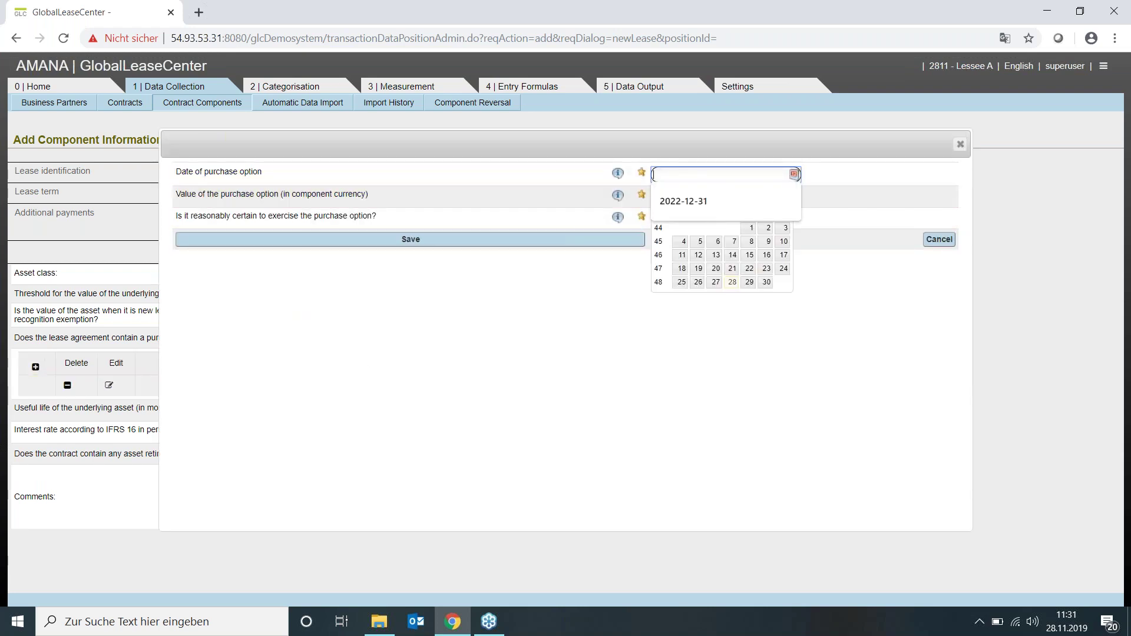
type("2020")
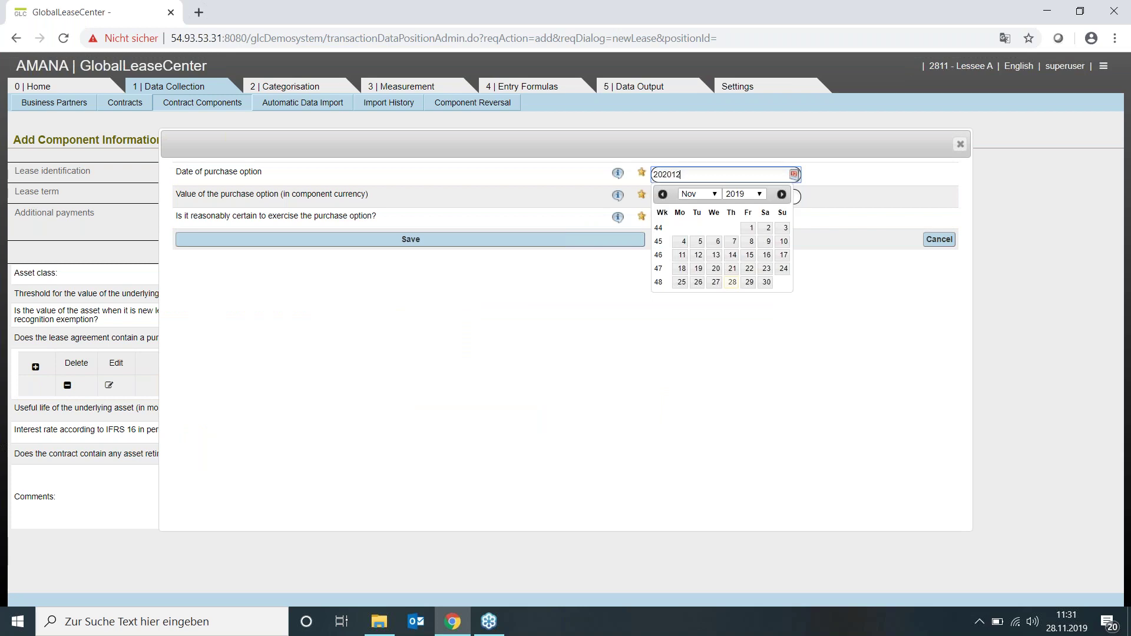
type("-12-31")
key("Tab")
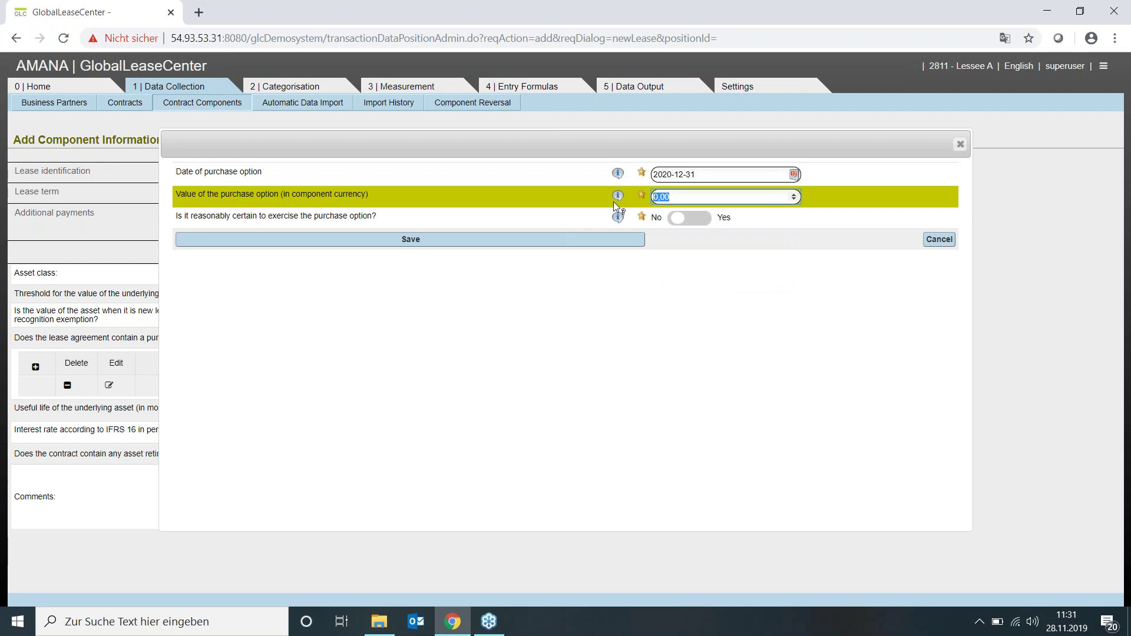
type("5000")
key("Tab")
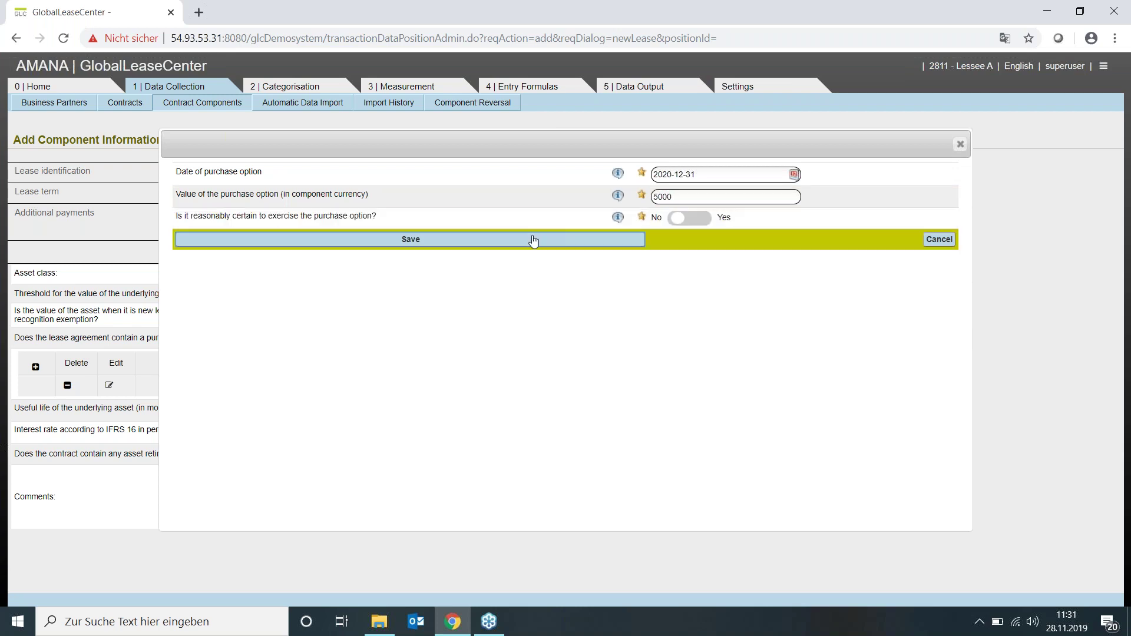
left_click(700, 226)
left_click(703, 226)
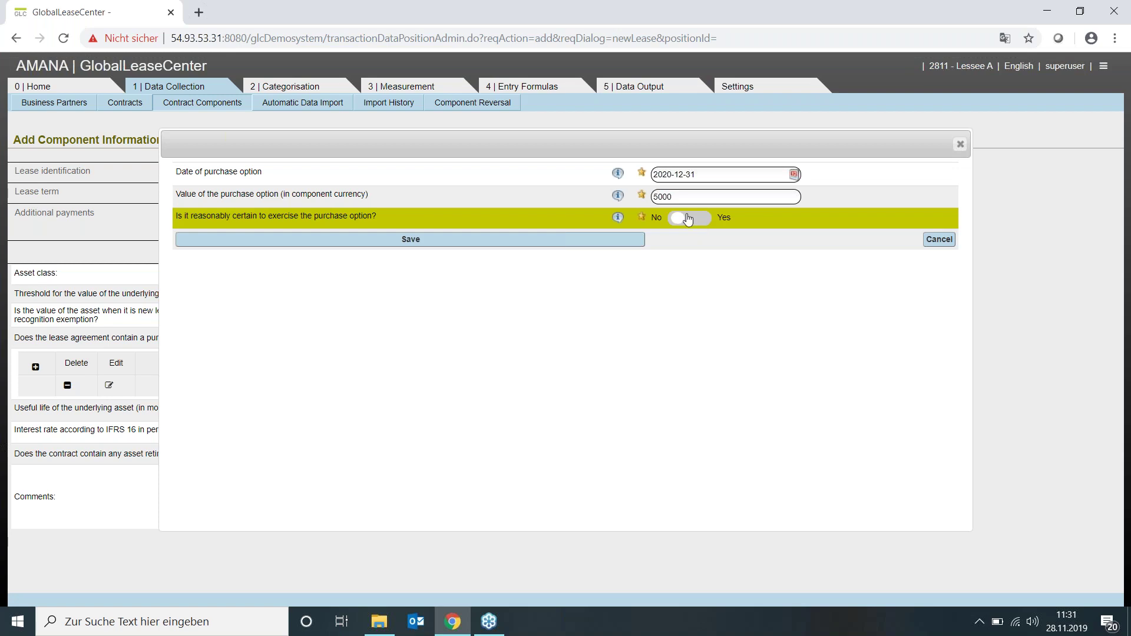
left_click(688, 224)
left_click(497, 240)
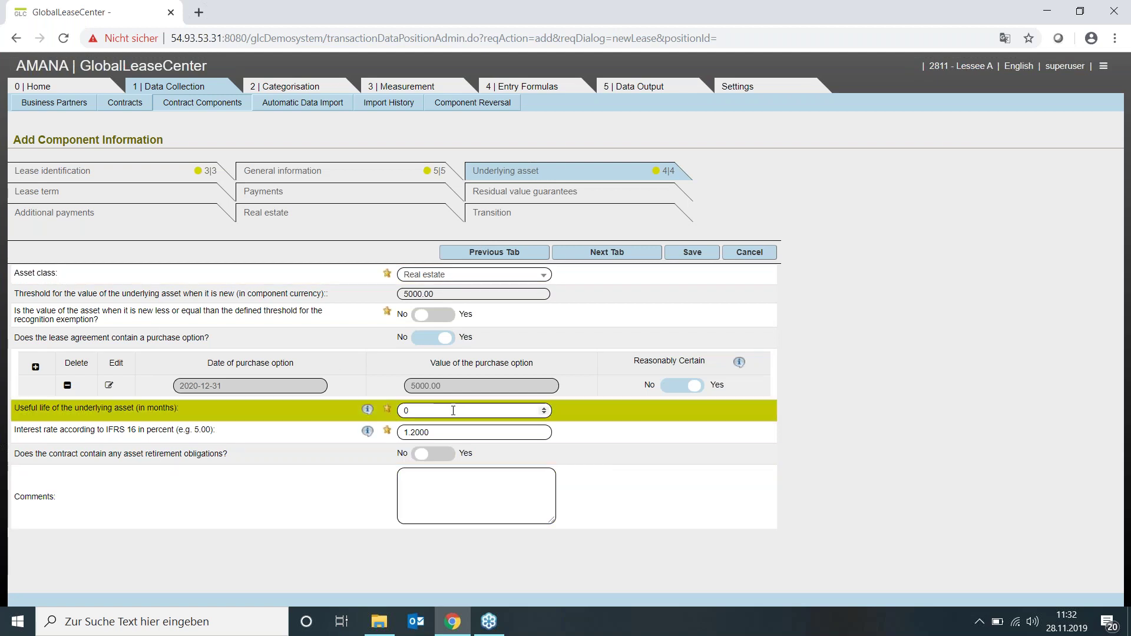
Set the useful life of the underlying asset to 180 months.
left_click(454, 411)
type("180")
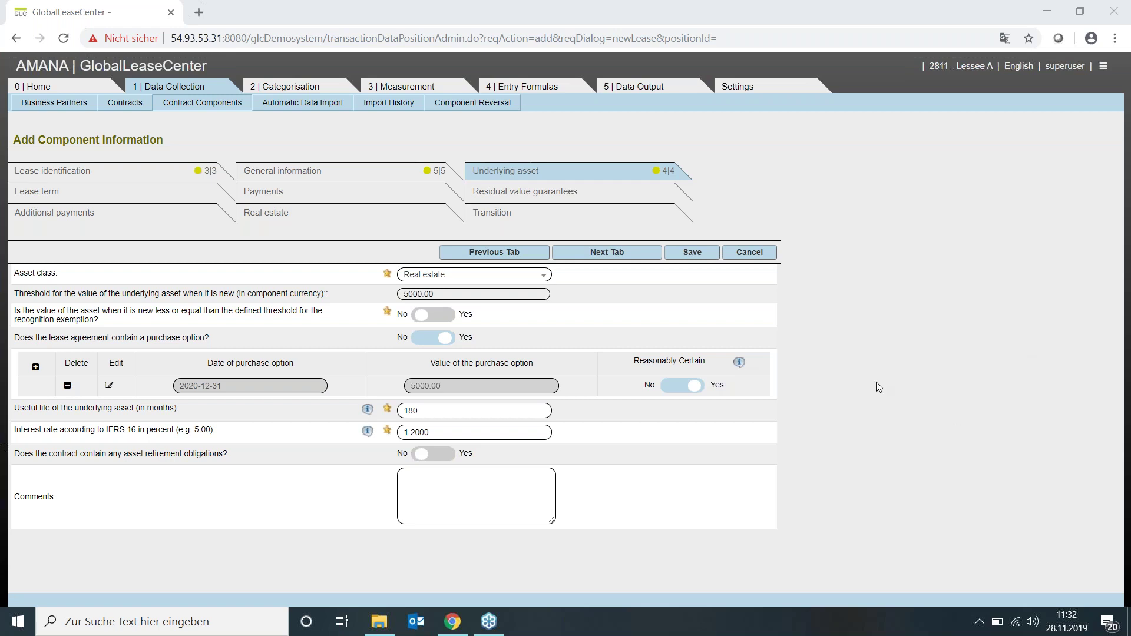
left_click(889, 230)
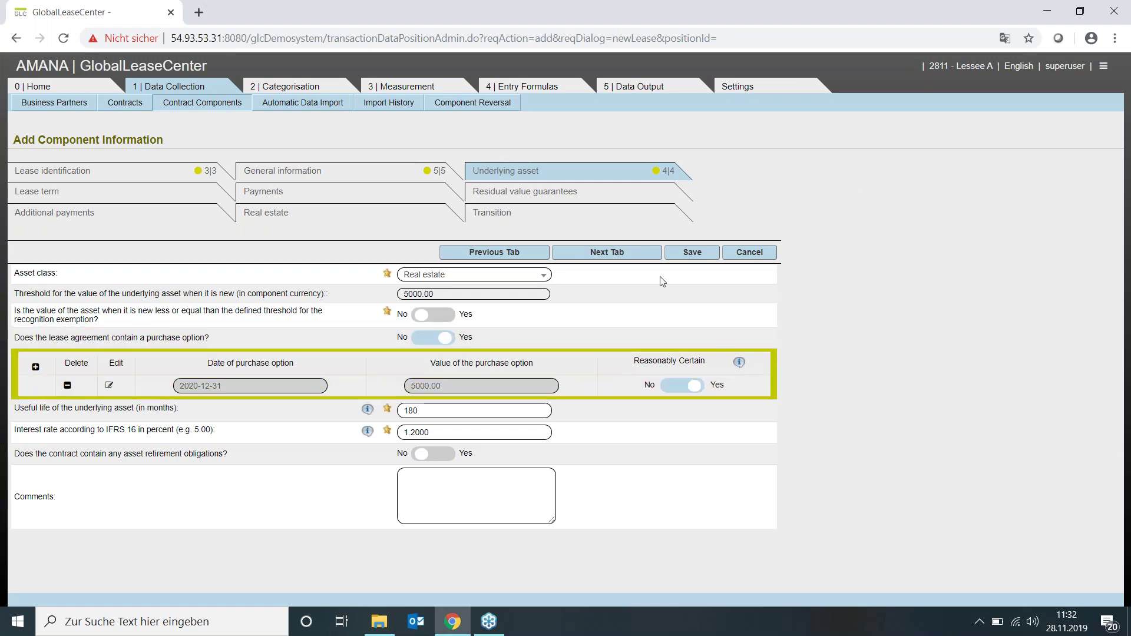
Try adding an extension option to the component's lease term, running from 2021-01-01 to 2021-12-31.
left_click(610, 255)
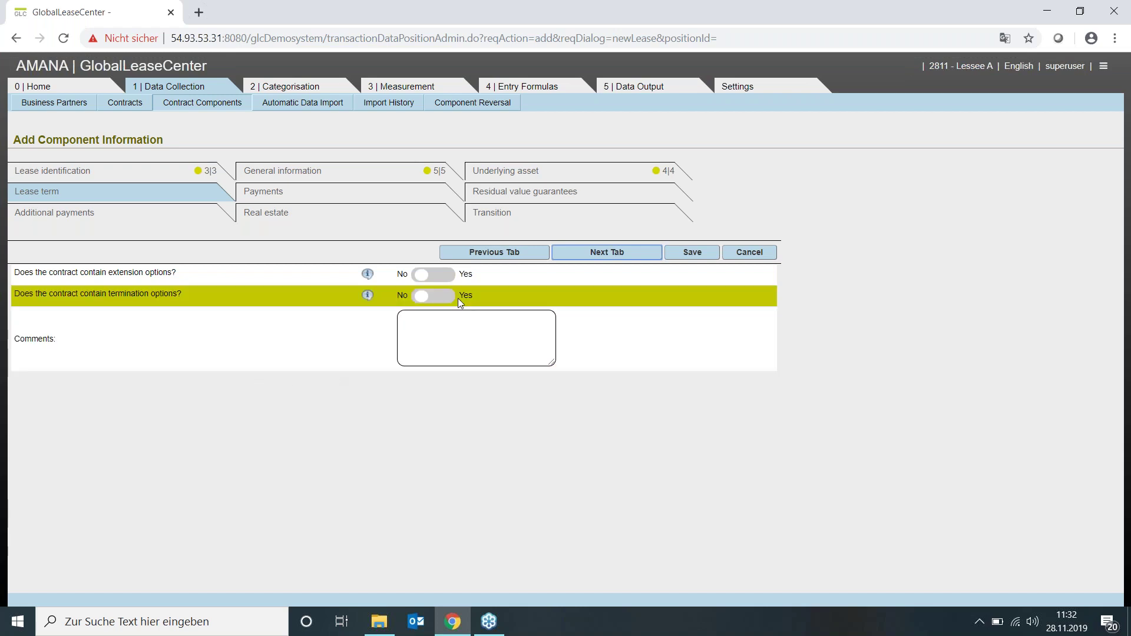
left_click(429, 277)
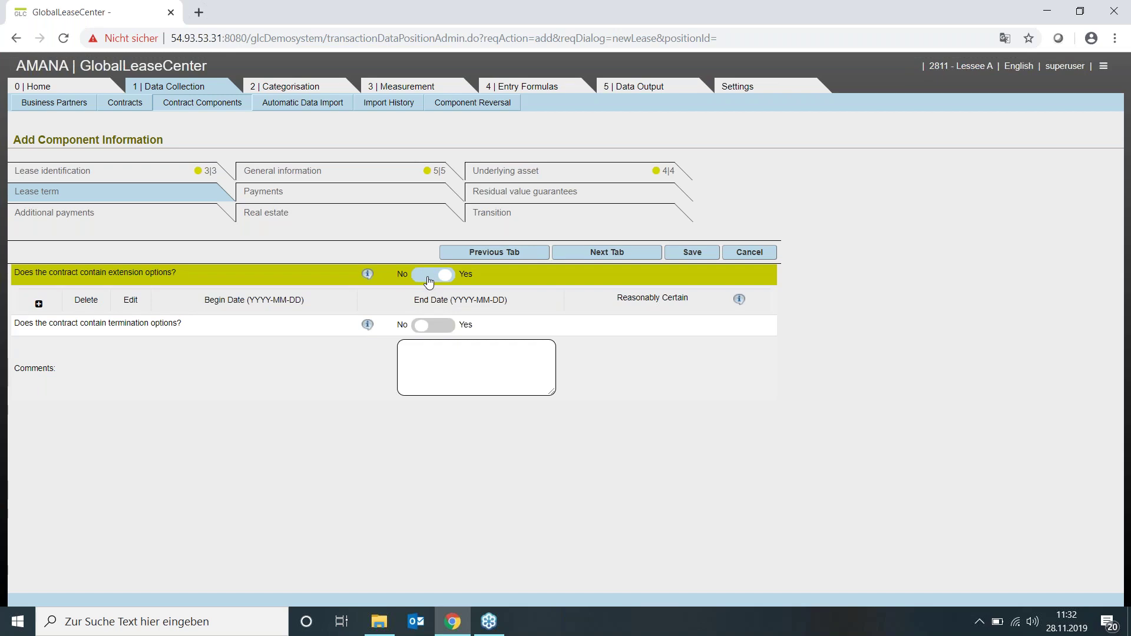
left_click(39, 305)
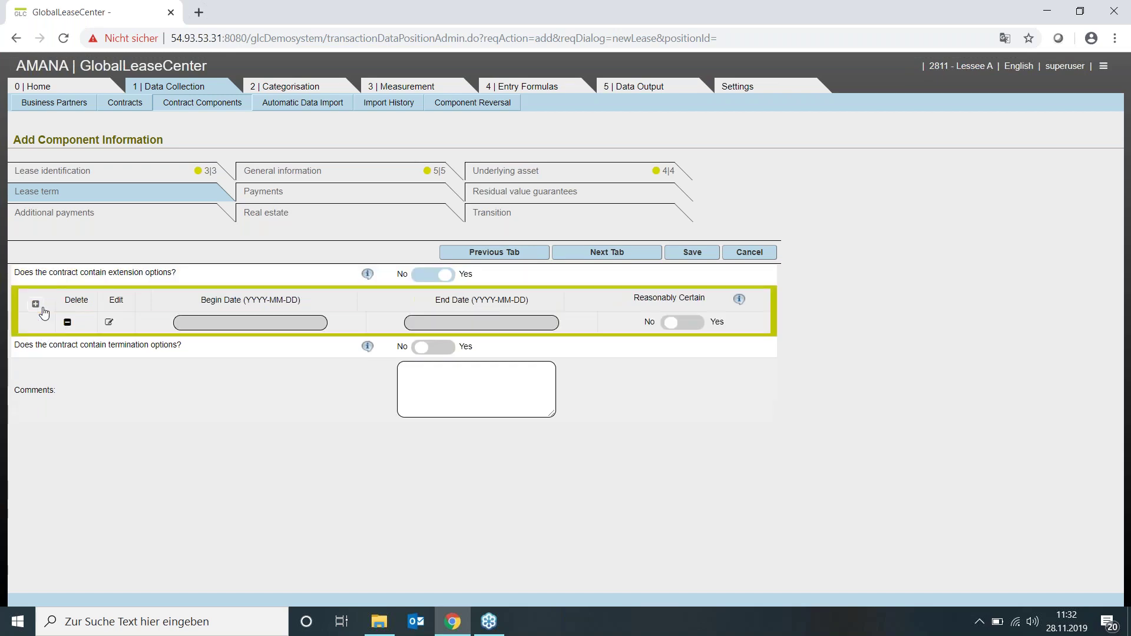
left_click(108, 323)
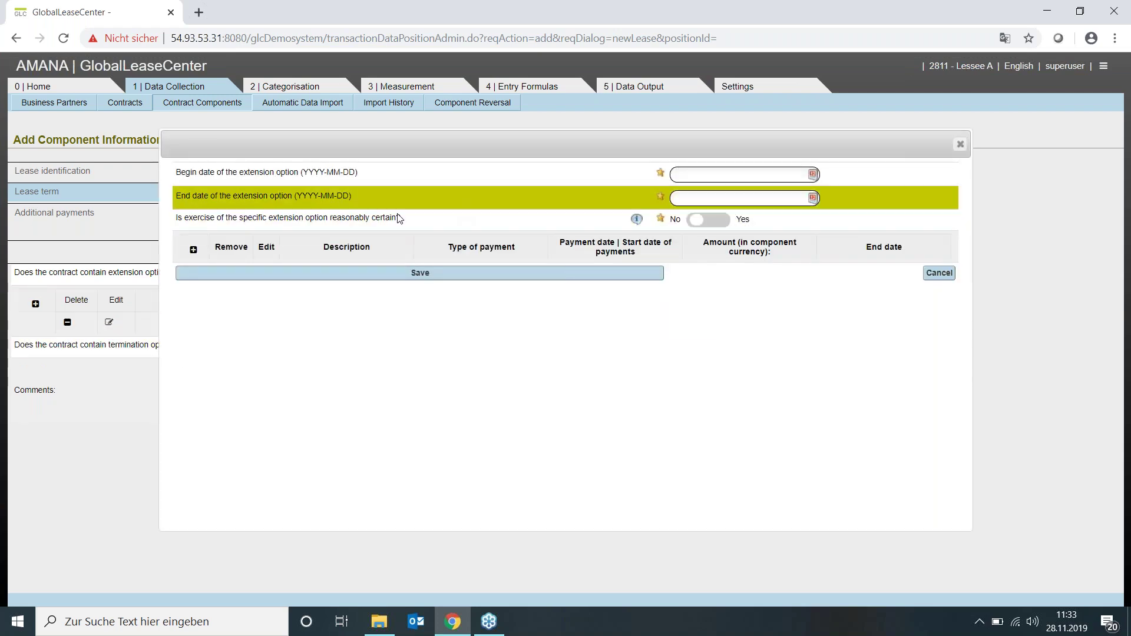
left_click(709, 175)
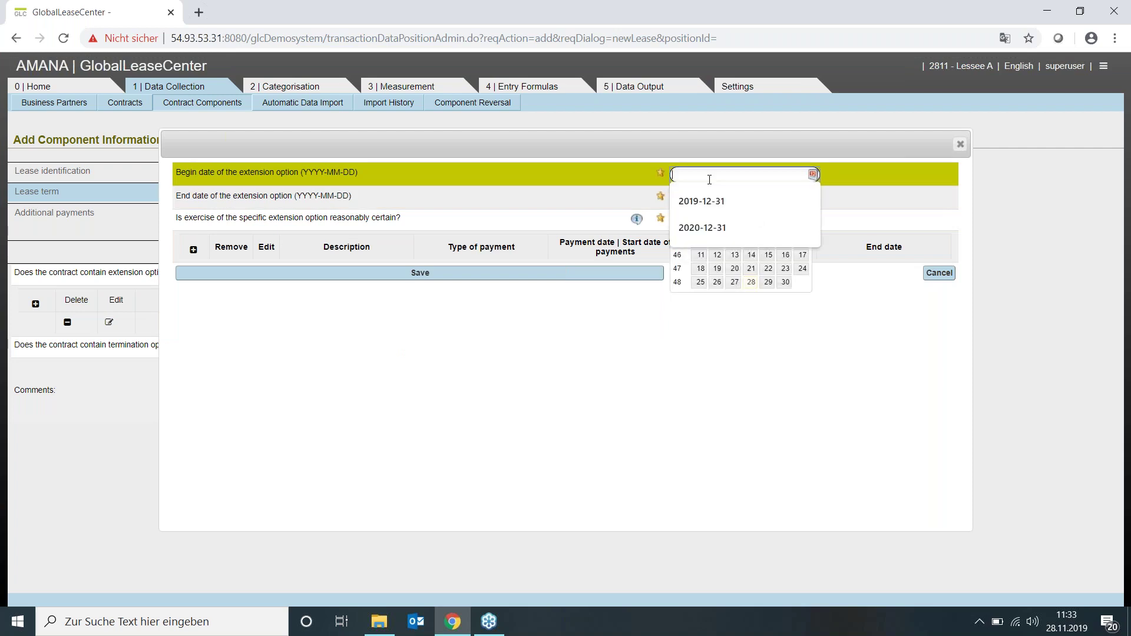
type("2021-01-01")
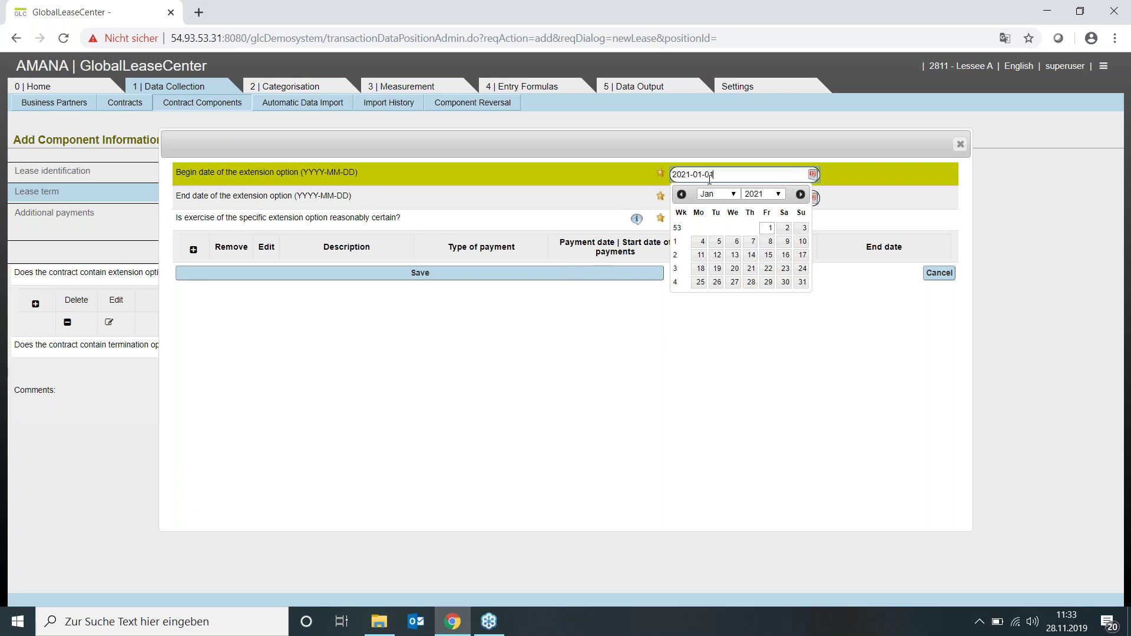
key("Tab")
type("2021-12-31")
key("Tab")
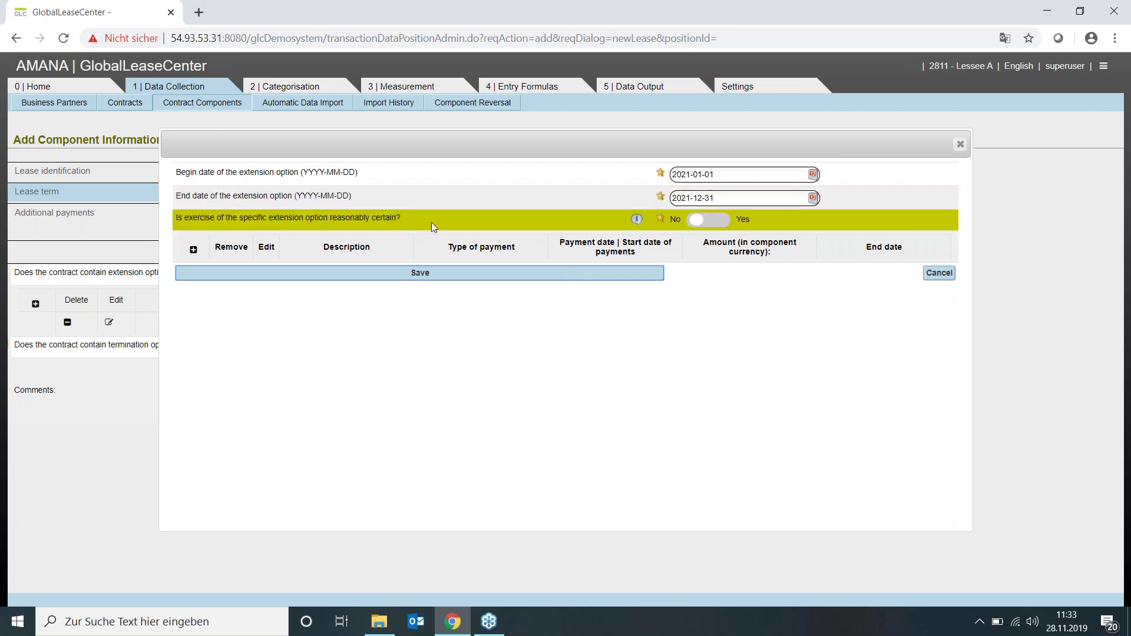
Add a payment entry to the extension option, examine its payment fields, and cancel editing the option.
left_click(194, 251)
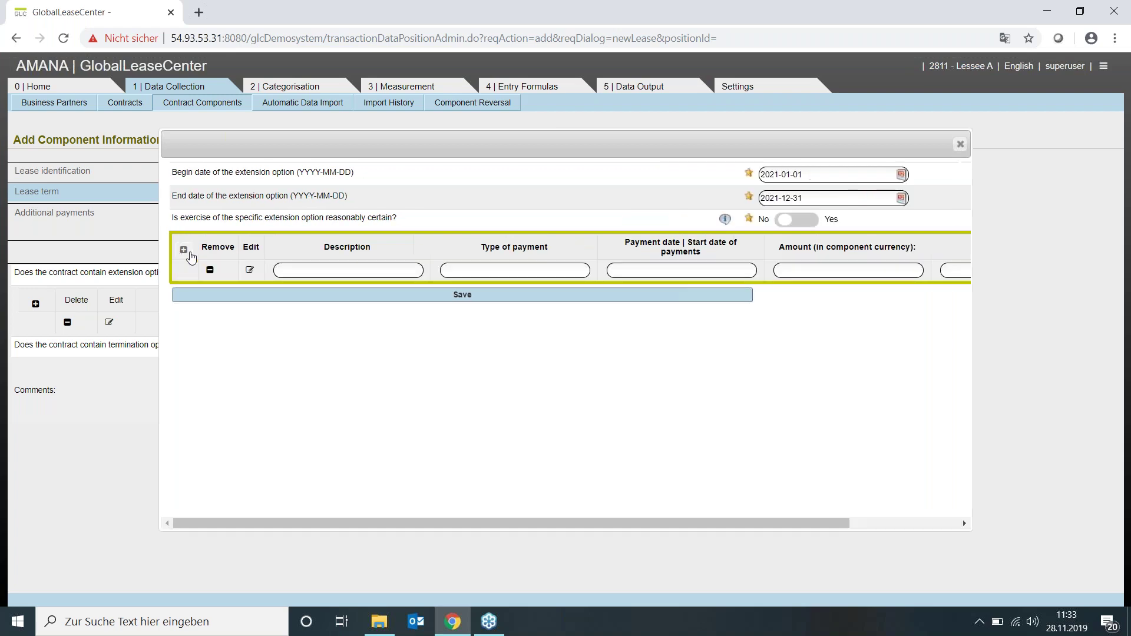
left_click(249, 272)
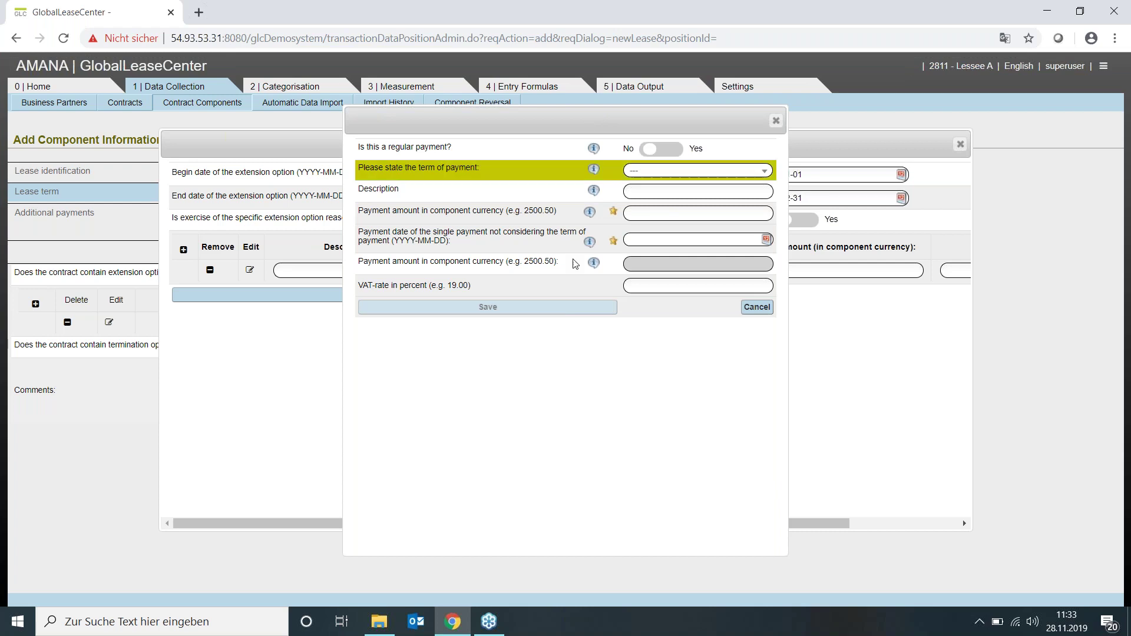
left_click(777, 121)
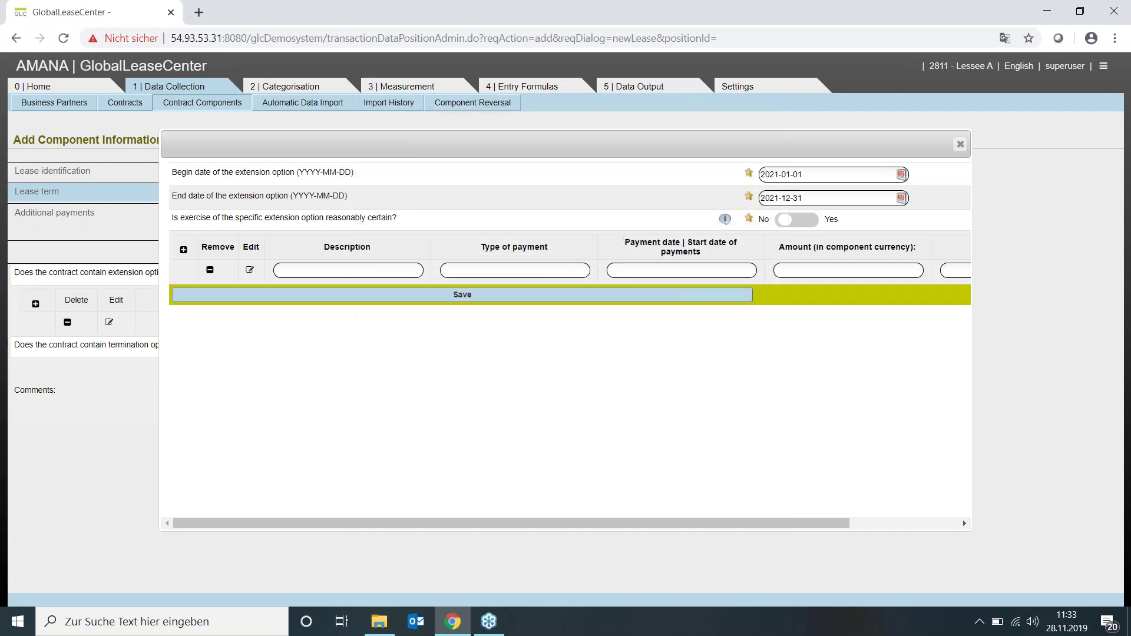
left_click_drag(609, 522, 778, 521)
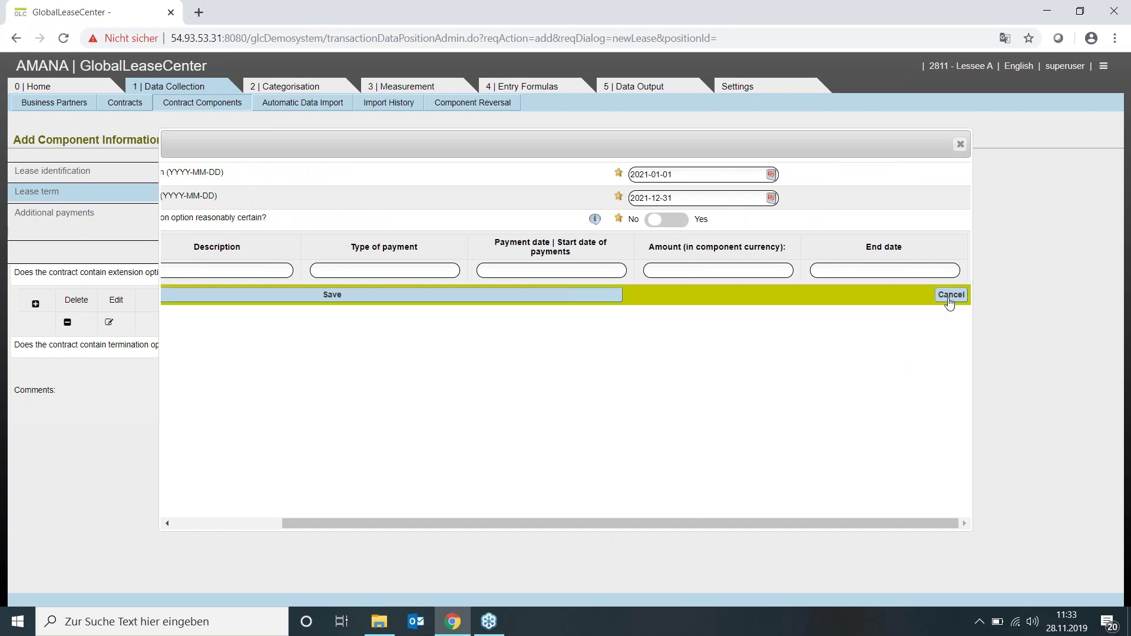
left_click_drag(563, 525, 825, 442)
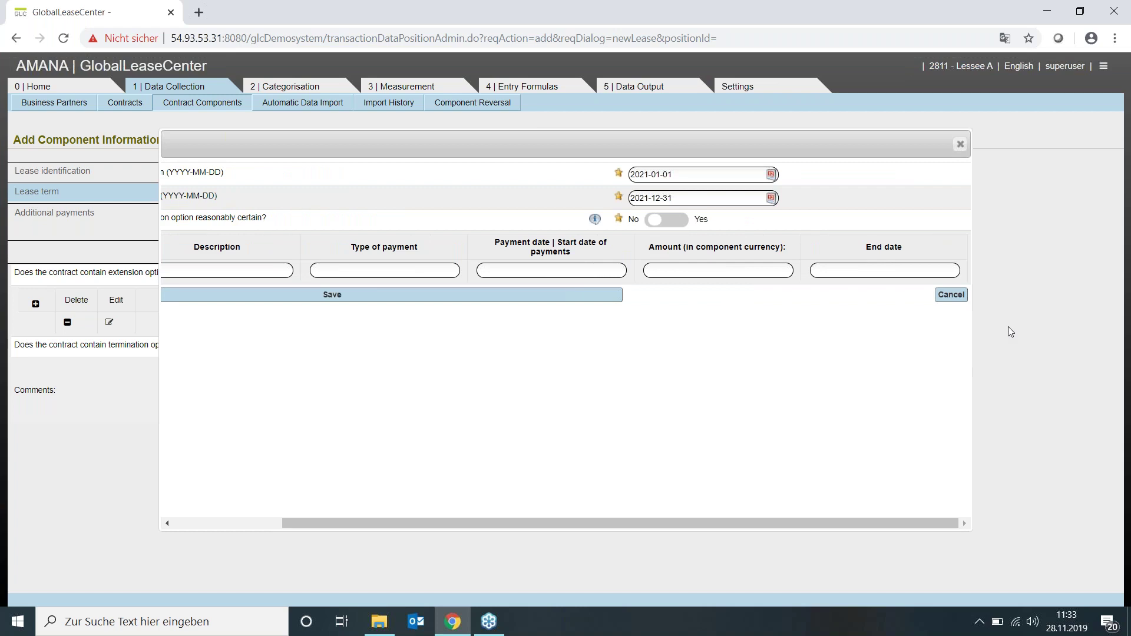
left_click(953, 296)
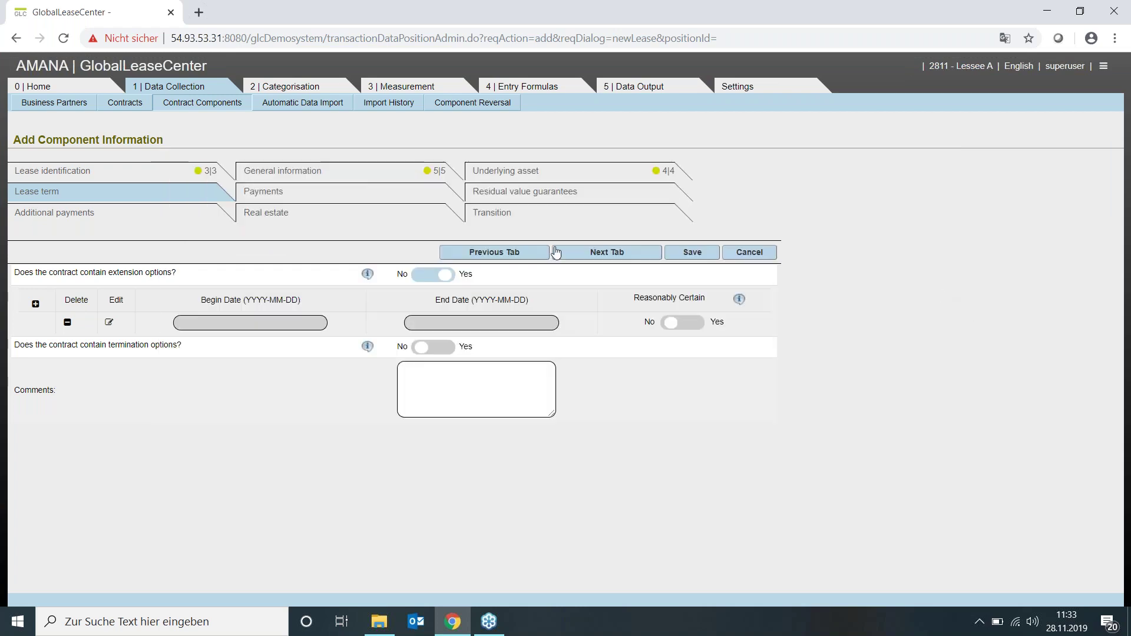
Glance at the component's general information and set the lease term's extension options back to No.
left_click(299, 172)
scroll(283, 388, "down", 1)
scroll(275, 369, "up", 1)
left_click(87, 195)
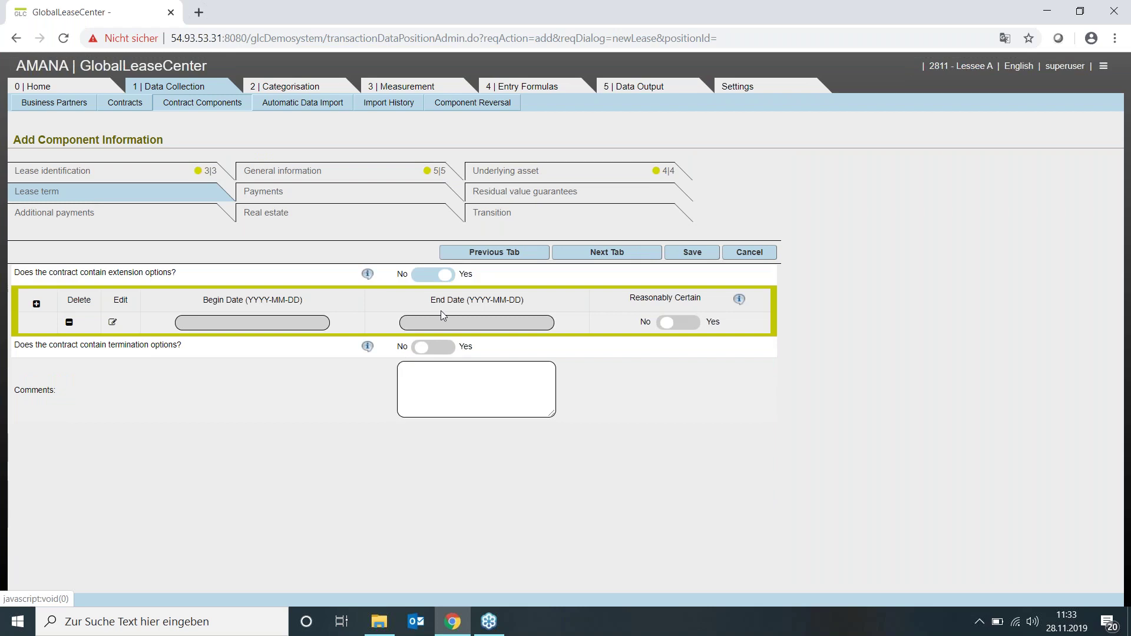
left_click(440, 277)
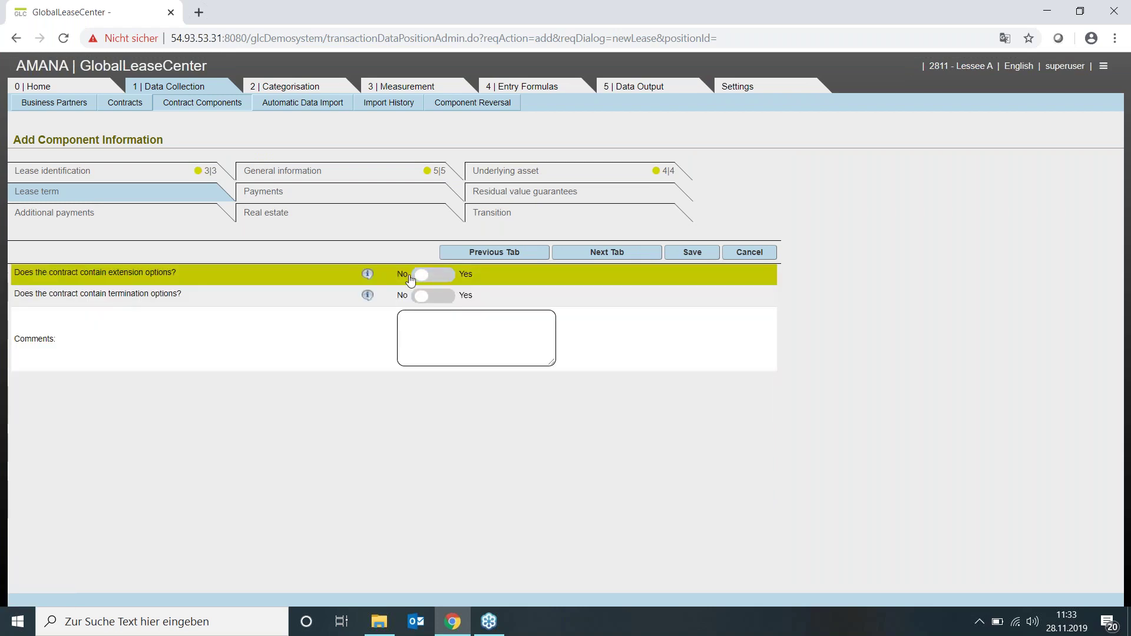
Examine a trial termination option's date, certainty and penalty payment fields, and discard it by setting termination options back to No.
left_click(445, 300)
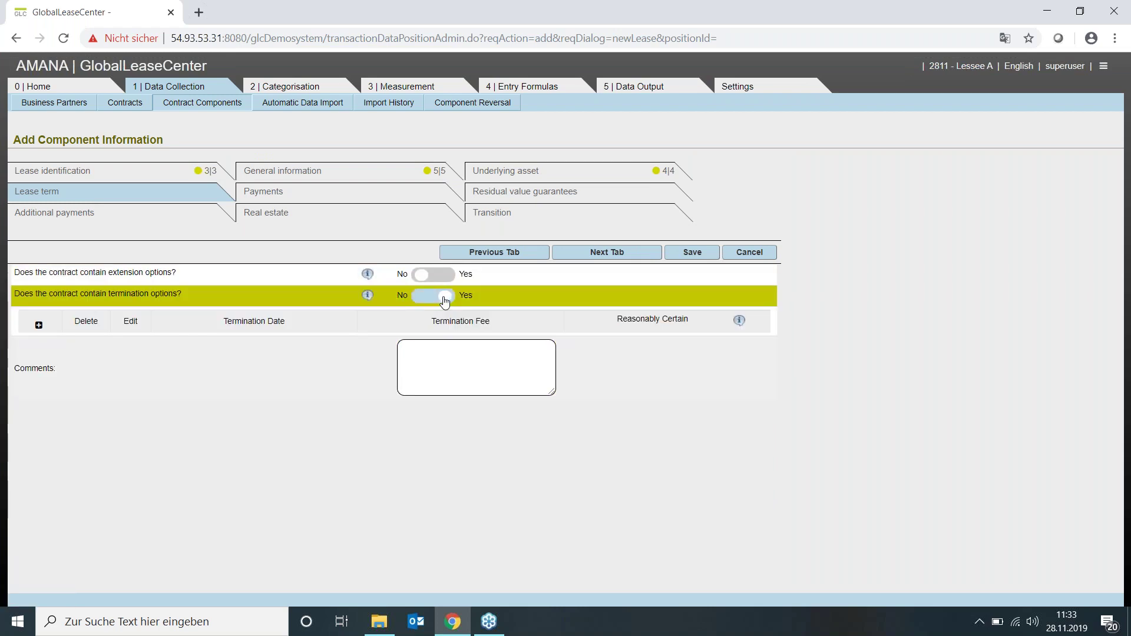
left_click(38, 326)
left_click(109, 343)
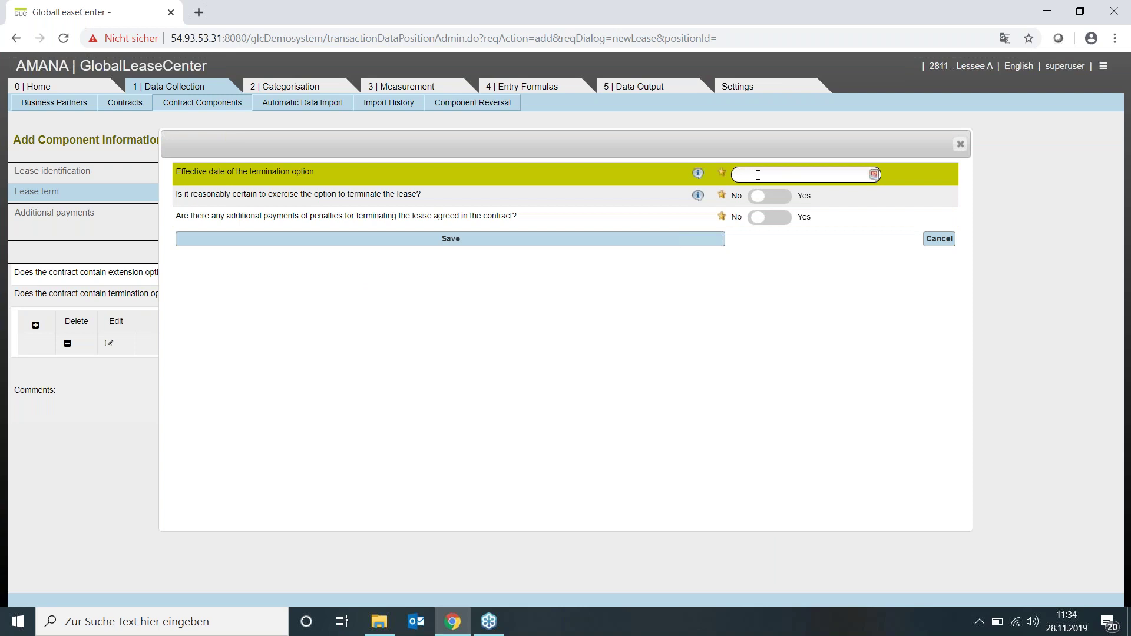
left_click(757, 175)
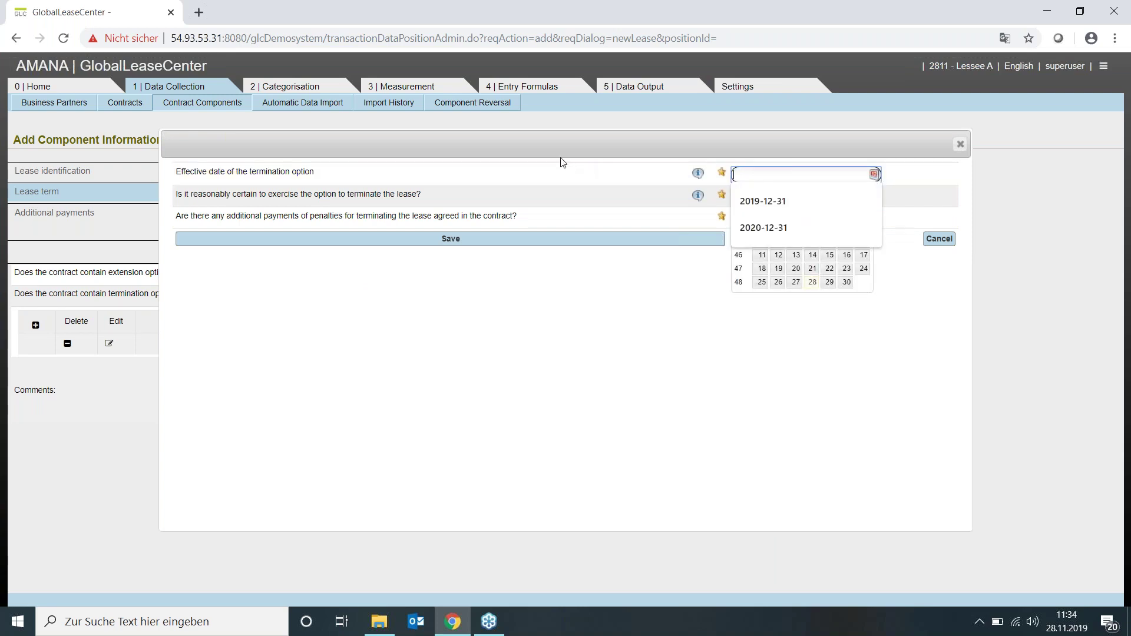
left_click(538, 175)
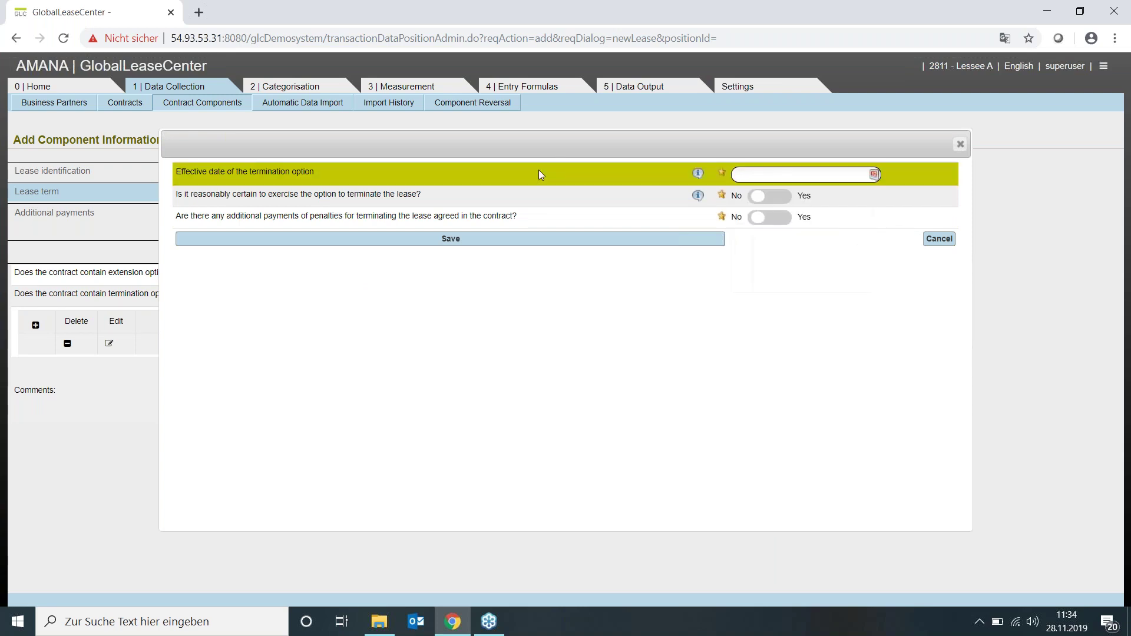
left_click(770, 218)
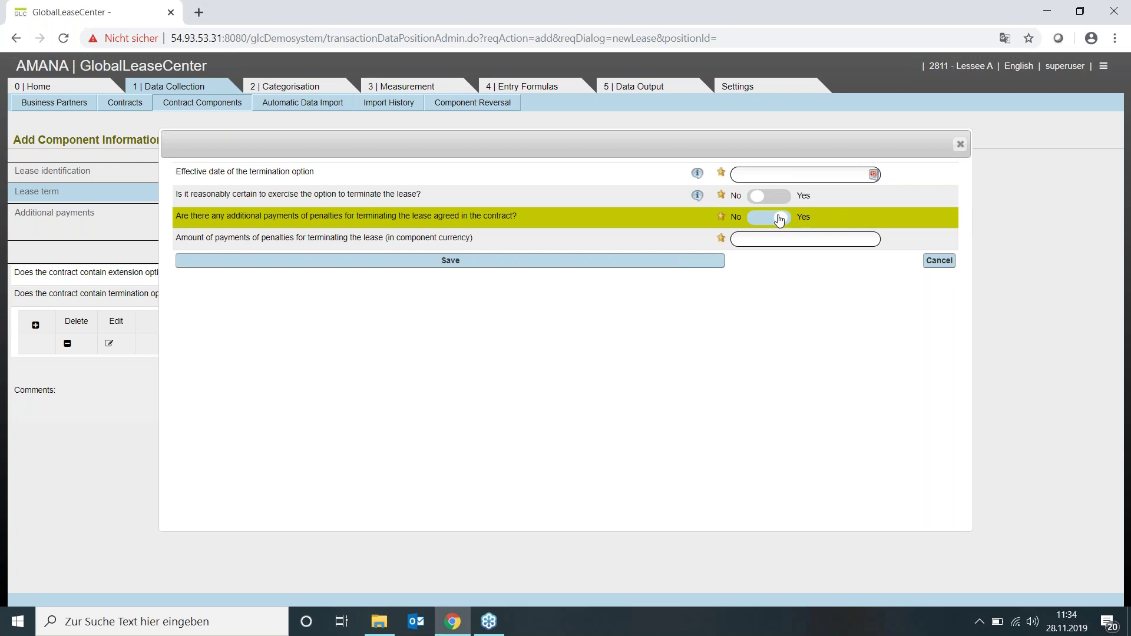
left_click(779, 219)
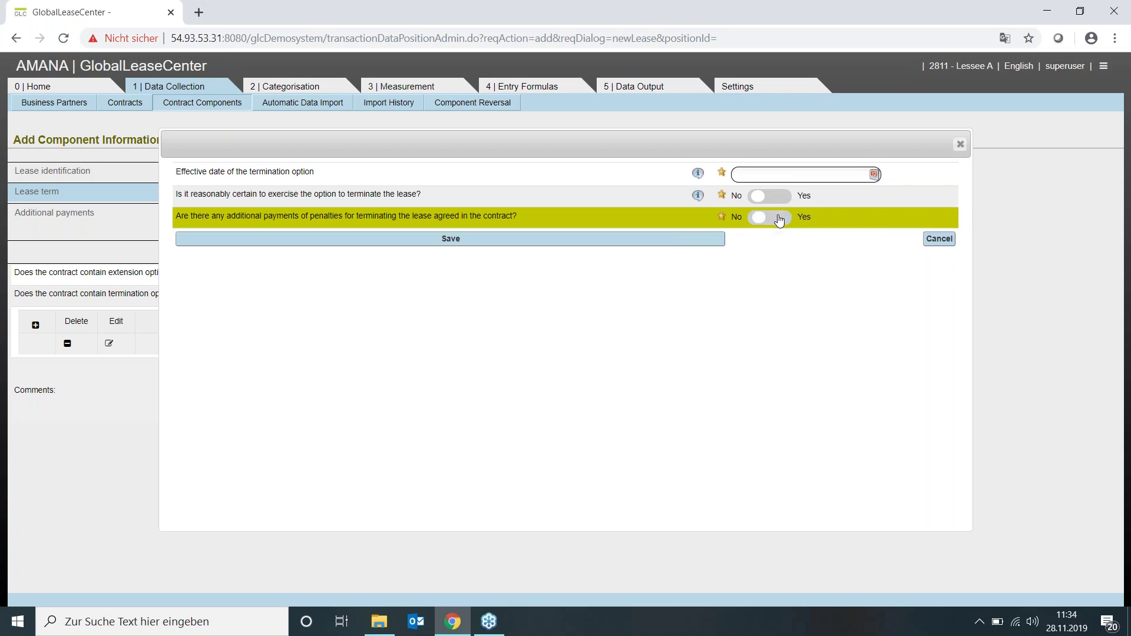
left_click(939, 239)
left_click(432, 295)
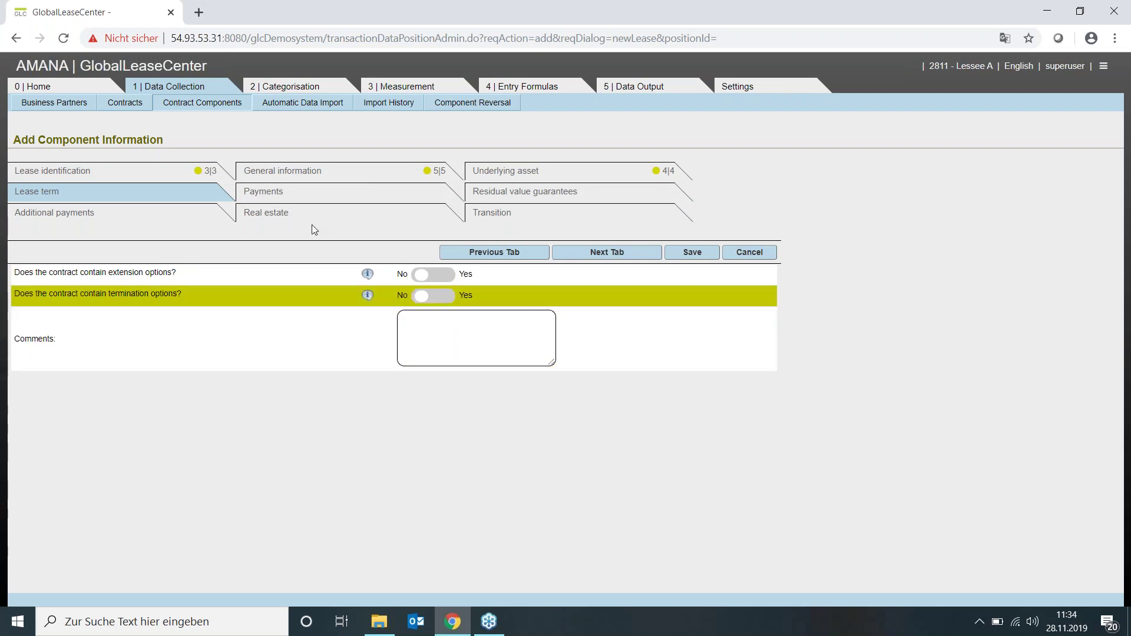
Add a single payment entry to the component's payments with a payment amount of 1000.
left_click(275, 197)
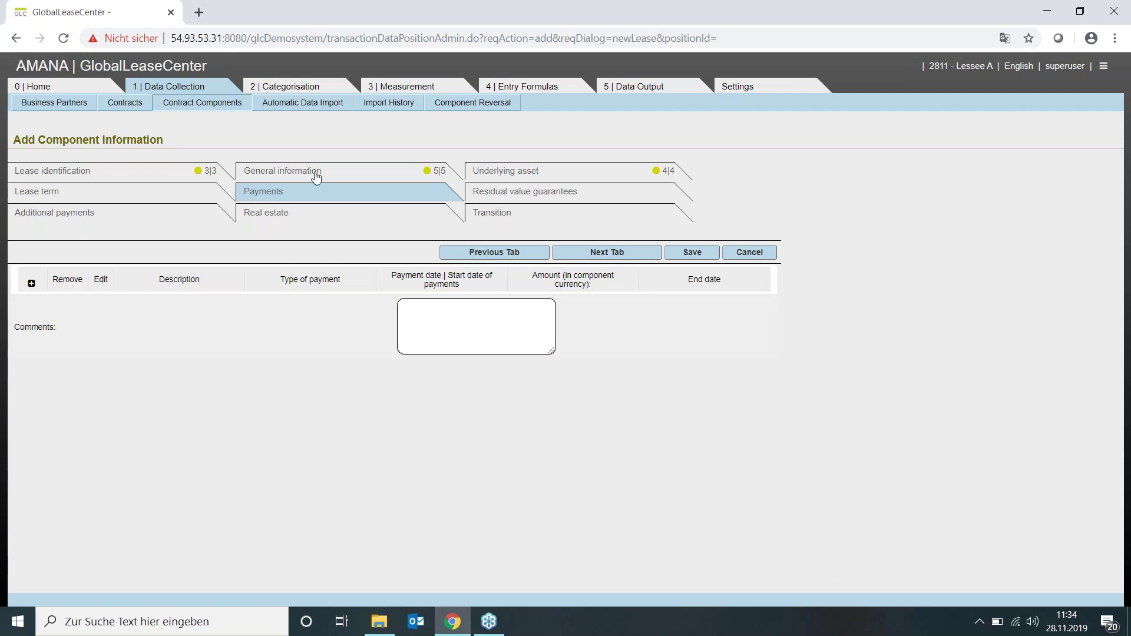
left_click(31, 285)
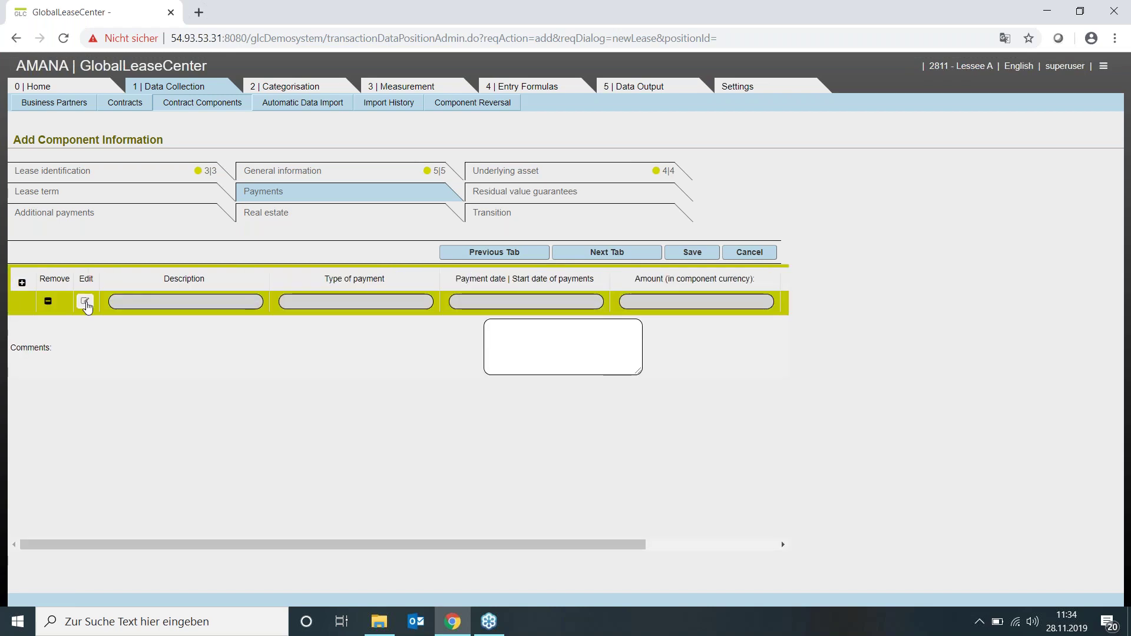
left_click(86, 302)
left_click_drag(568, 126, 496, 141)
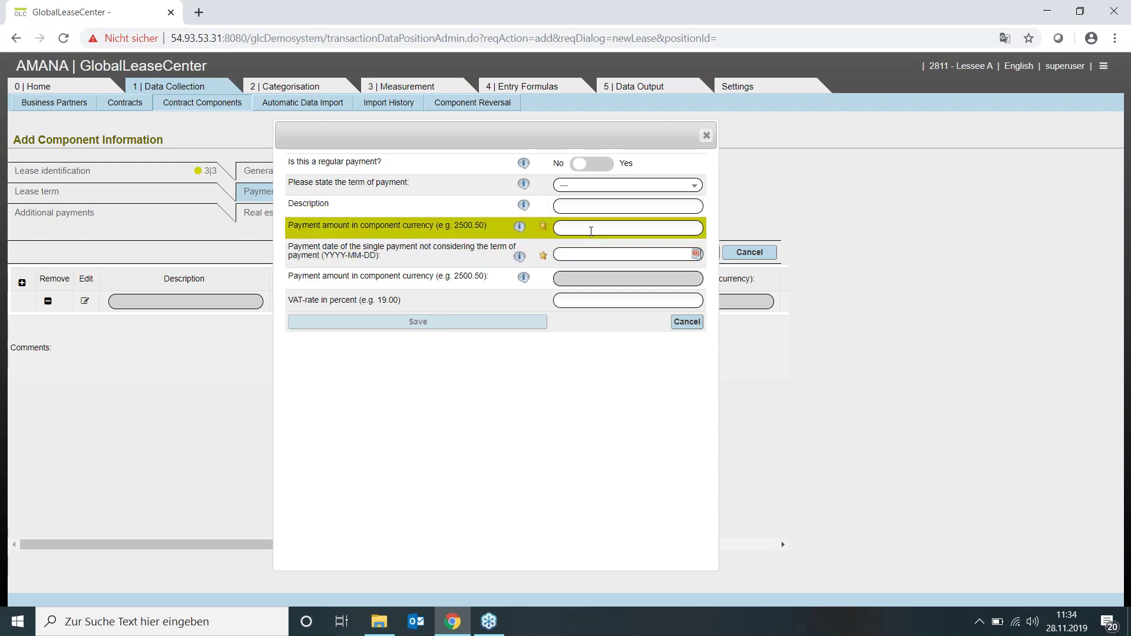
left_click(591, 231)
type("1000")
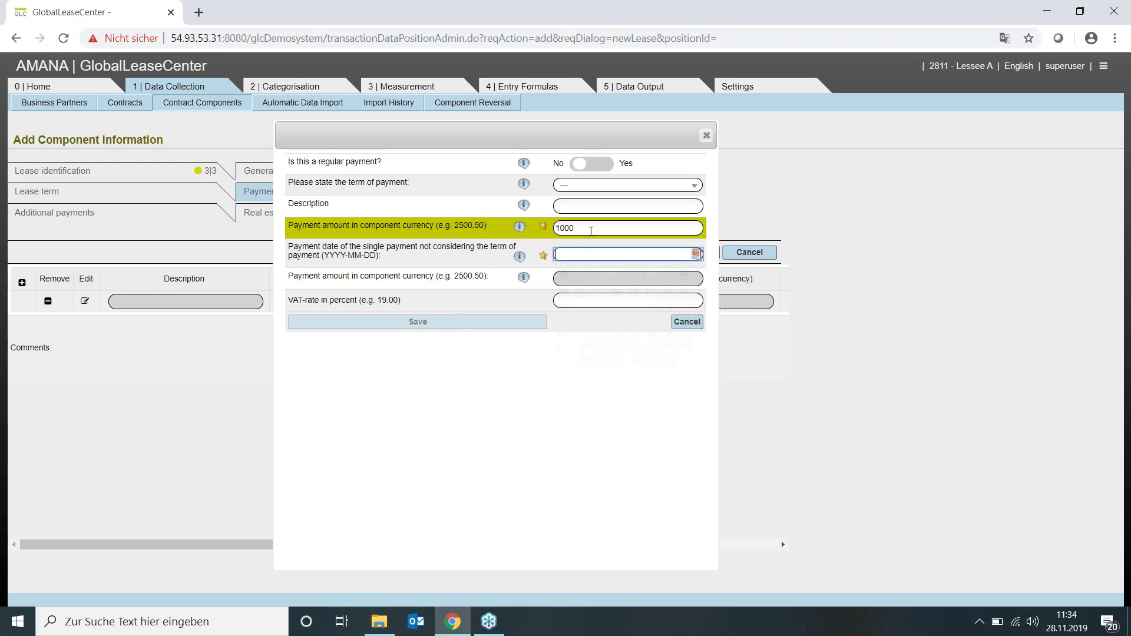
key("Tab")
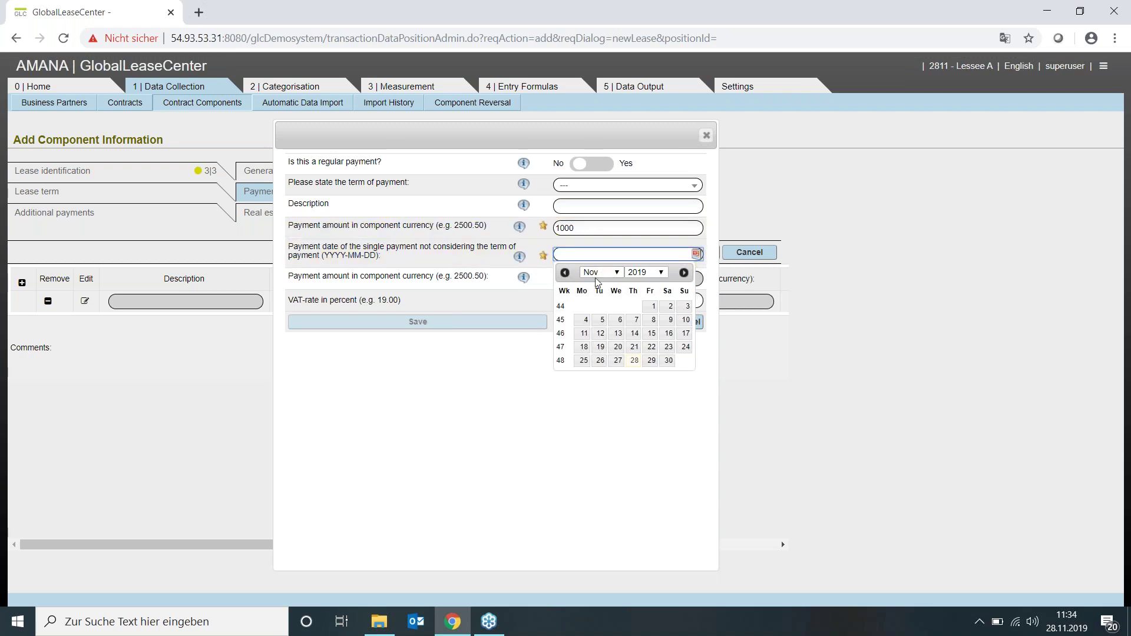
Pick 2019-02-01 as the payment date of the single payment.
left_click(565, 273)
left_click(565, 273)
left_click(565, 273)
left_click(566, 273)
left_click(565, 273)
left_click(566, 273)
left_click(566, 273)
left_click(566, 274)
left_click(569, 275)
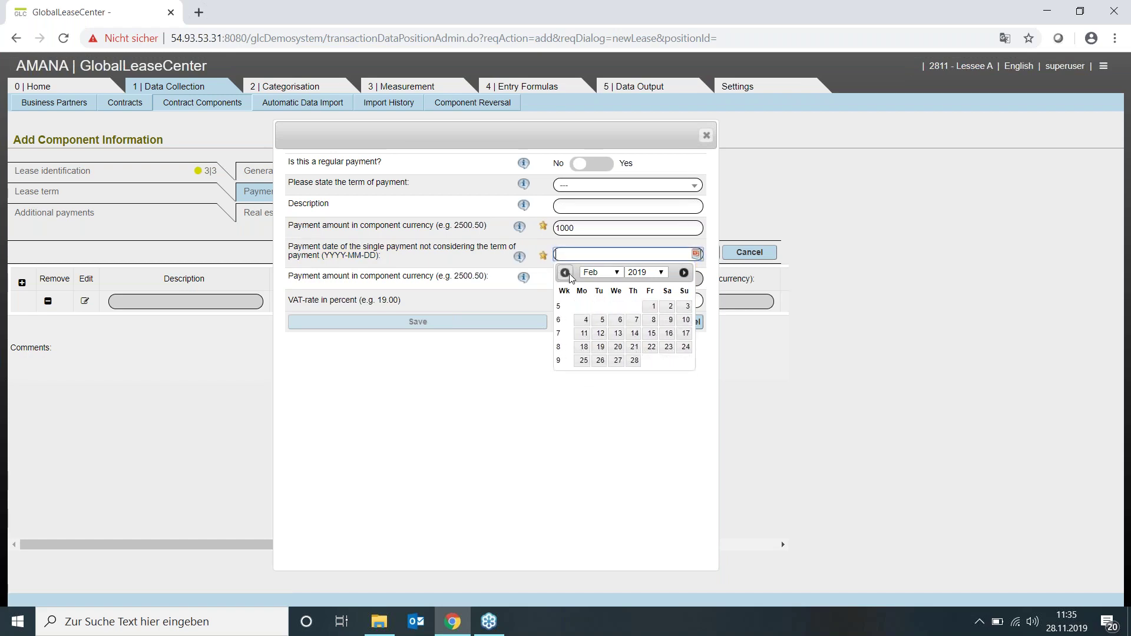
left_click(651, 309)
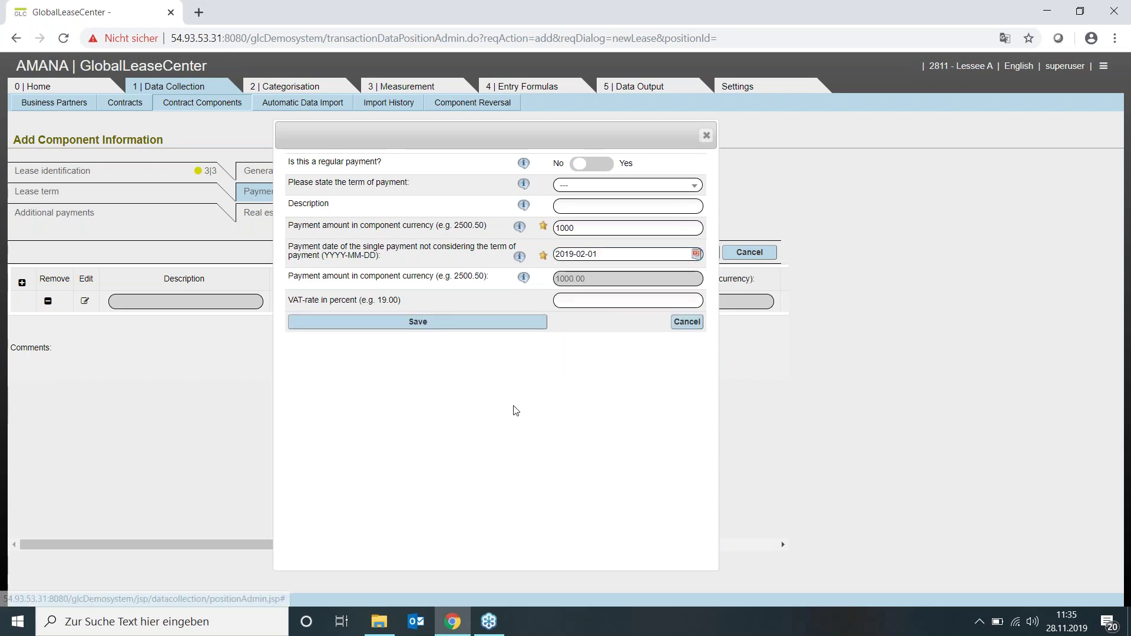
Change the single payment's date to 2019-04-01 and save the payment.
left_click(586, 254)
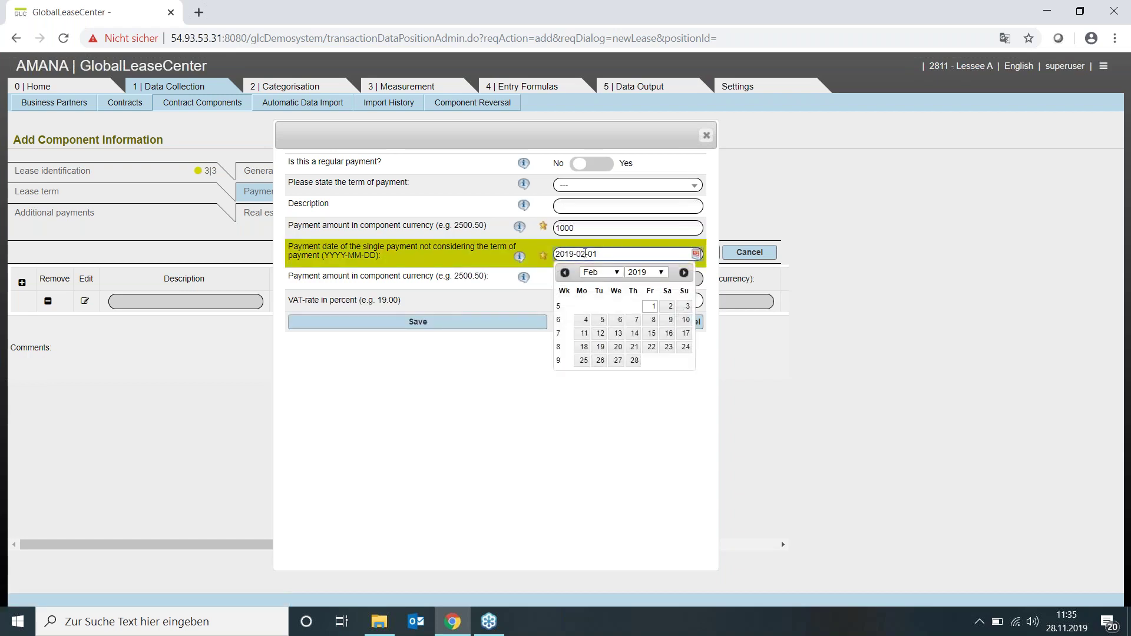
key("BackSpace")
type("4")
key("Tab")
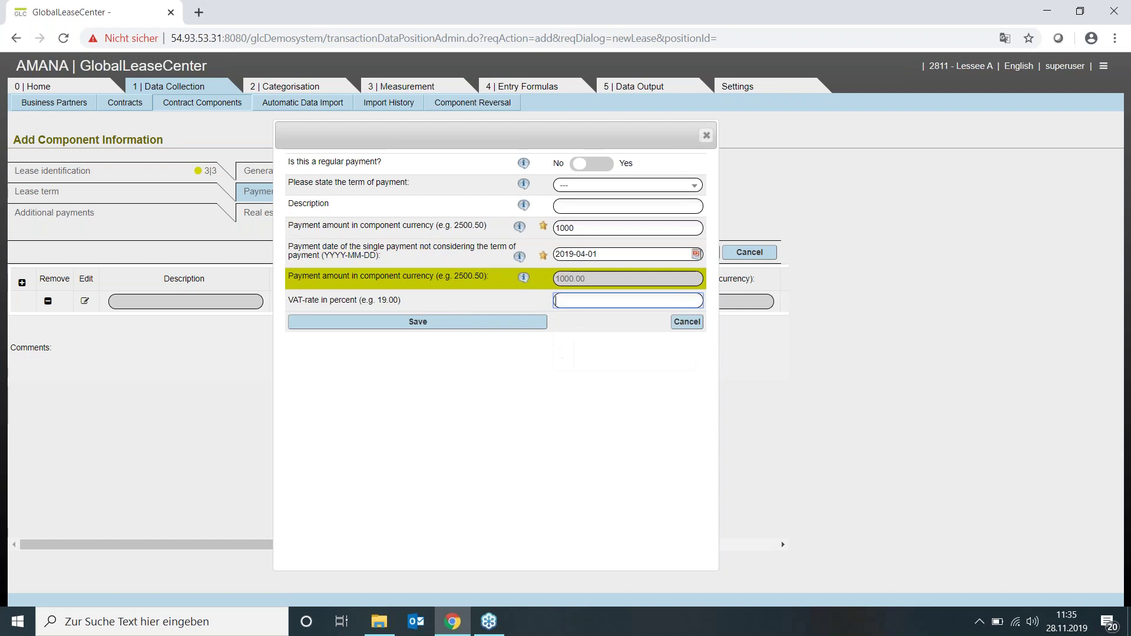
left_click(452, 323)
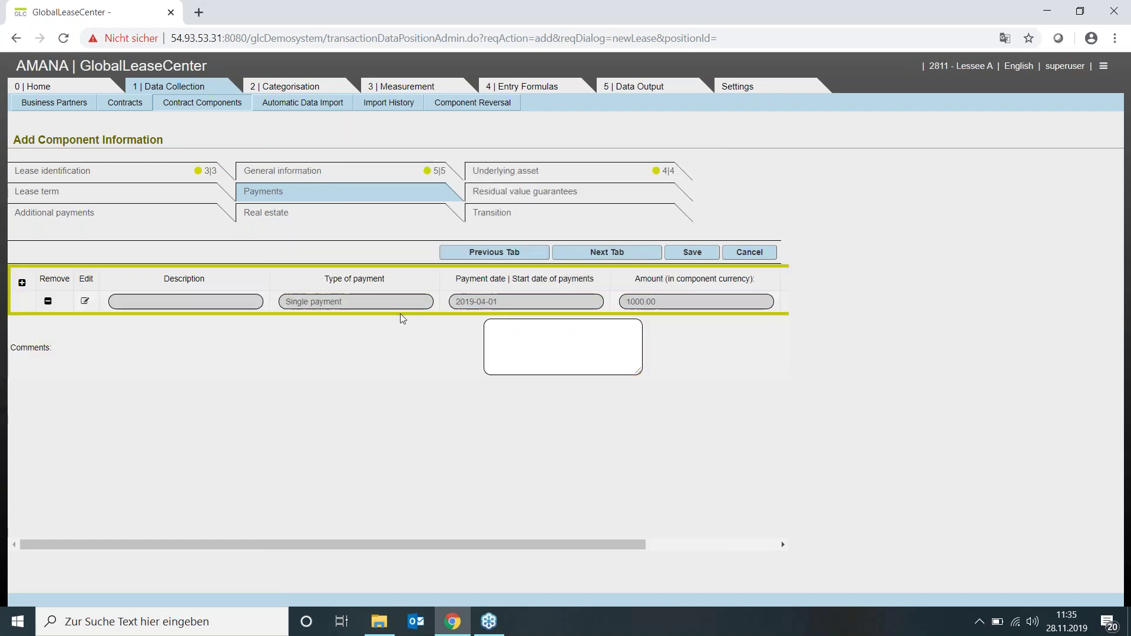
Add a second payment entry as a regular payment with amount 500 and type Fixed payment.
left_click(24, 284)
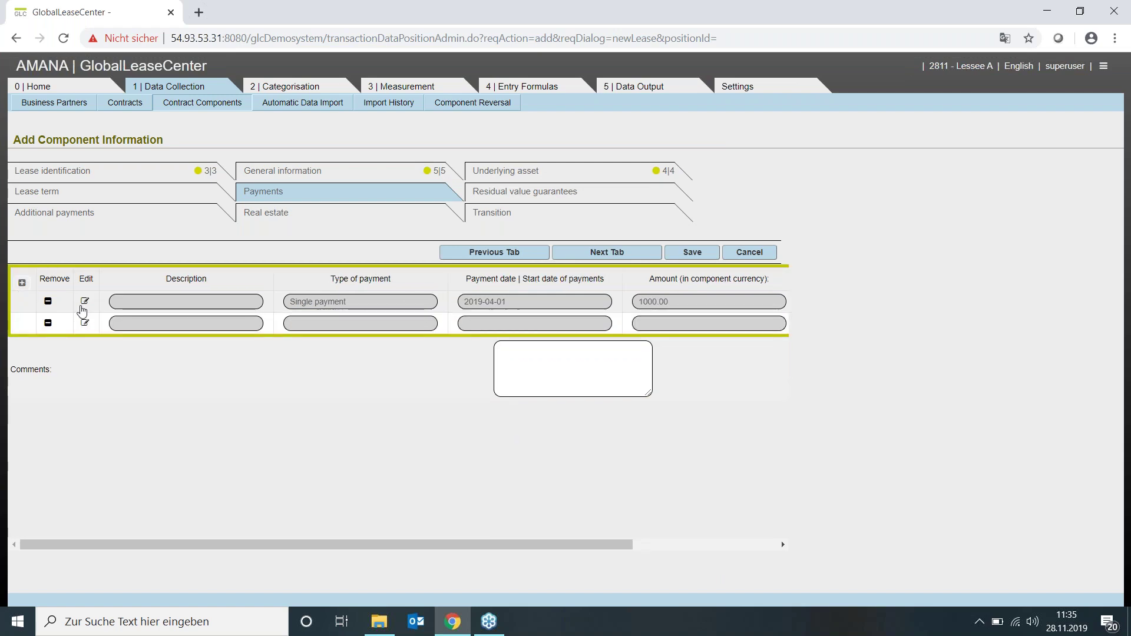
left_click(86, 323)
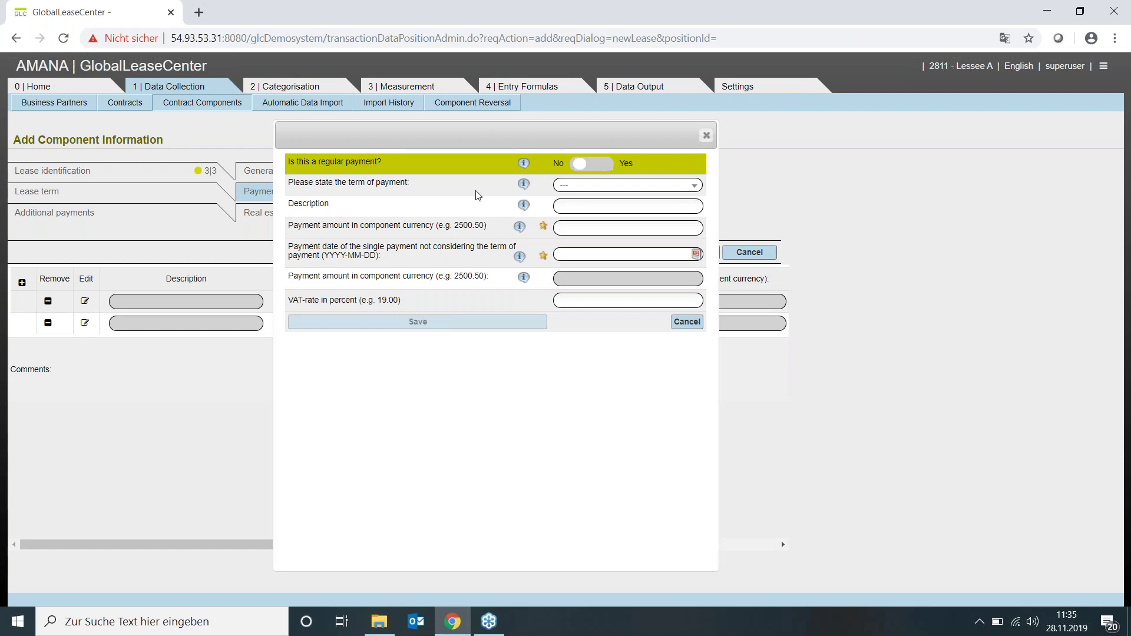
left_click(608, 169)
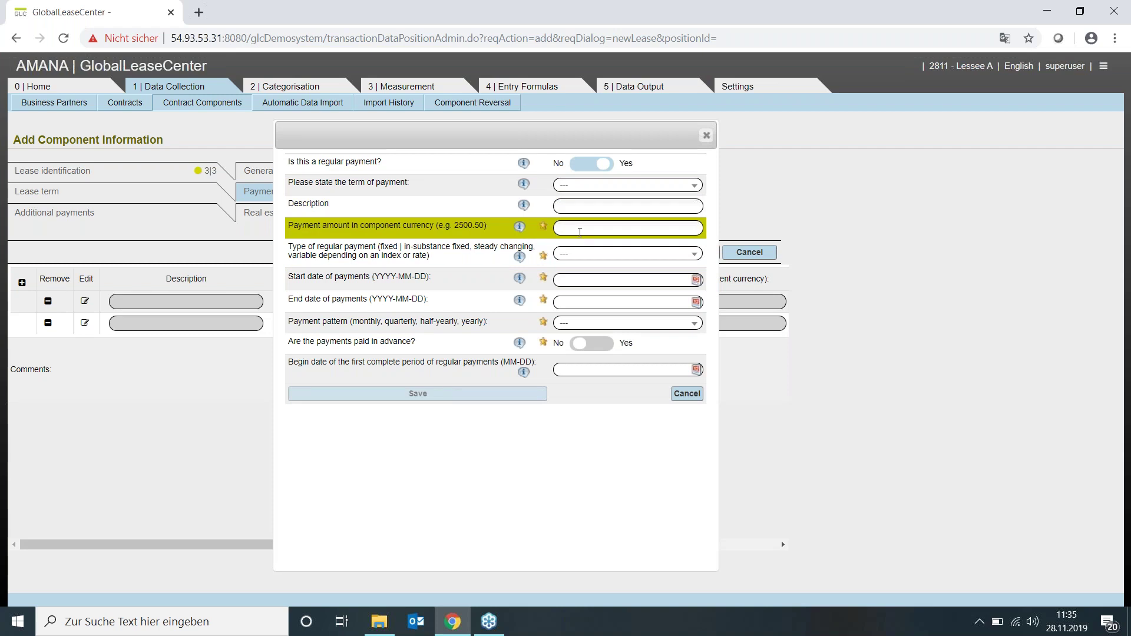
left_click(581, 230)
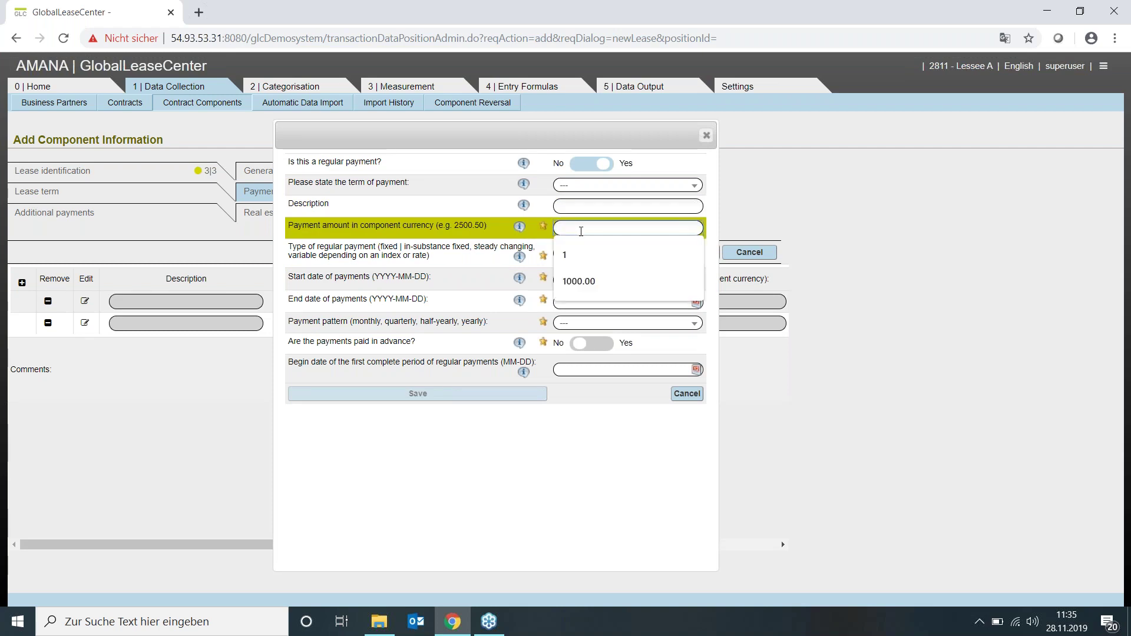
type("500")
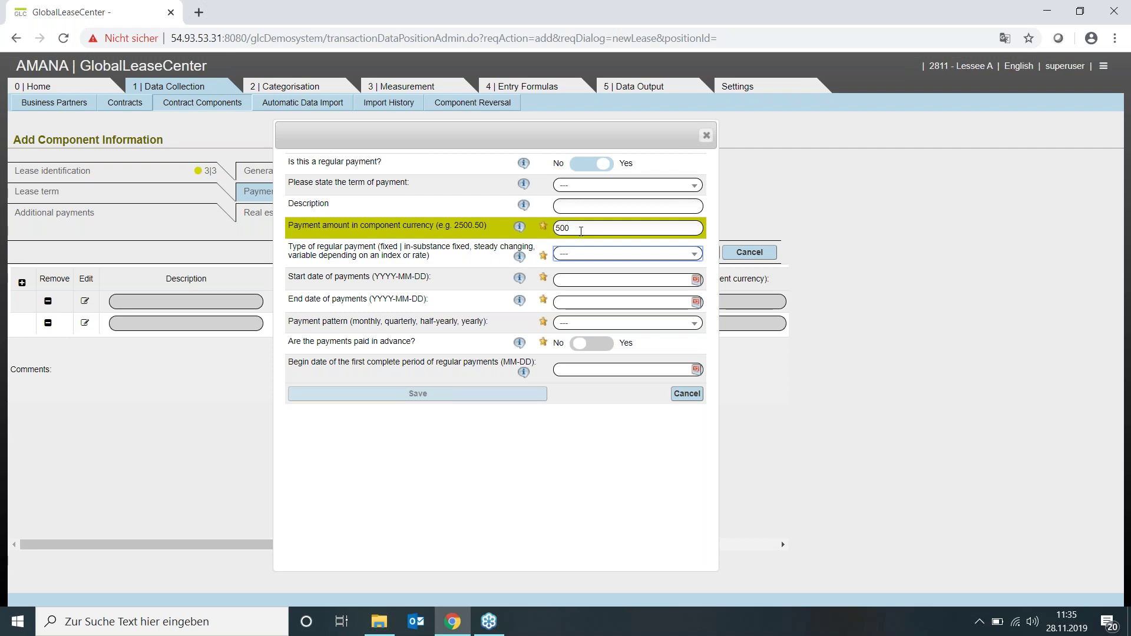
left_click(582, 257)
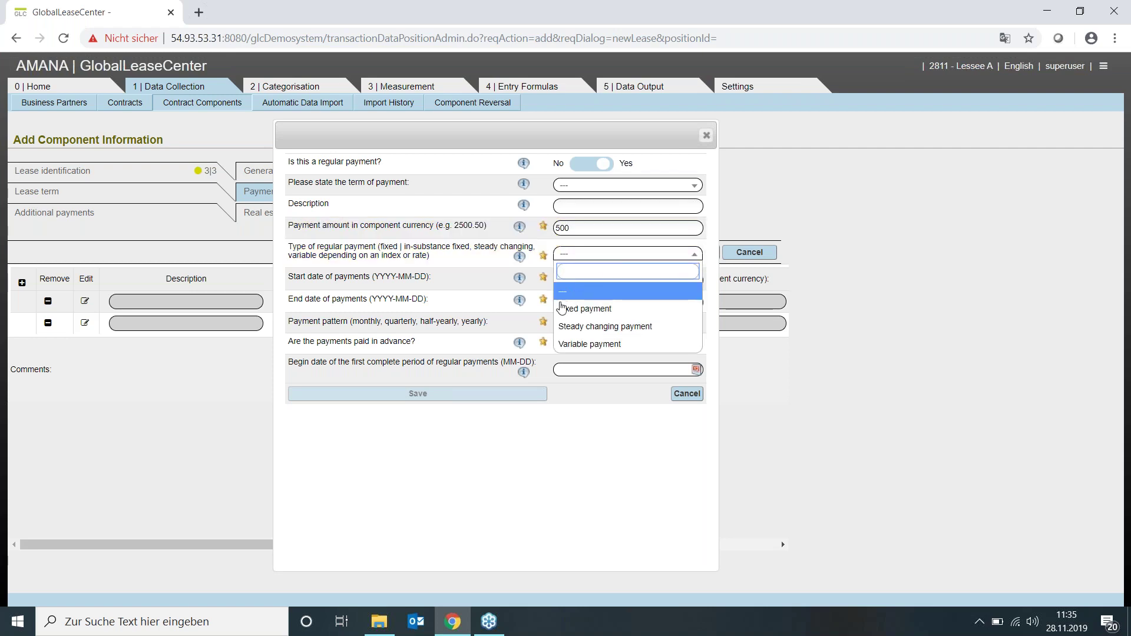
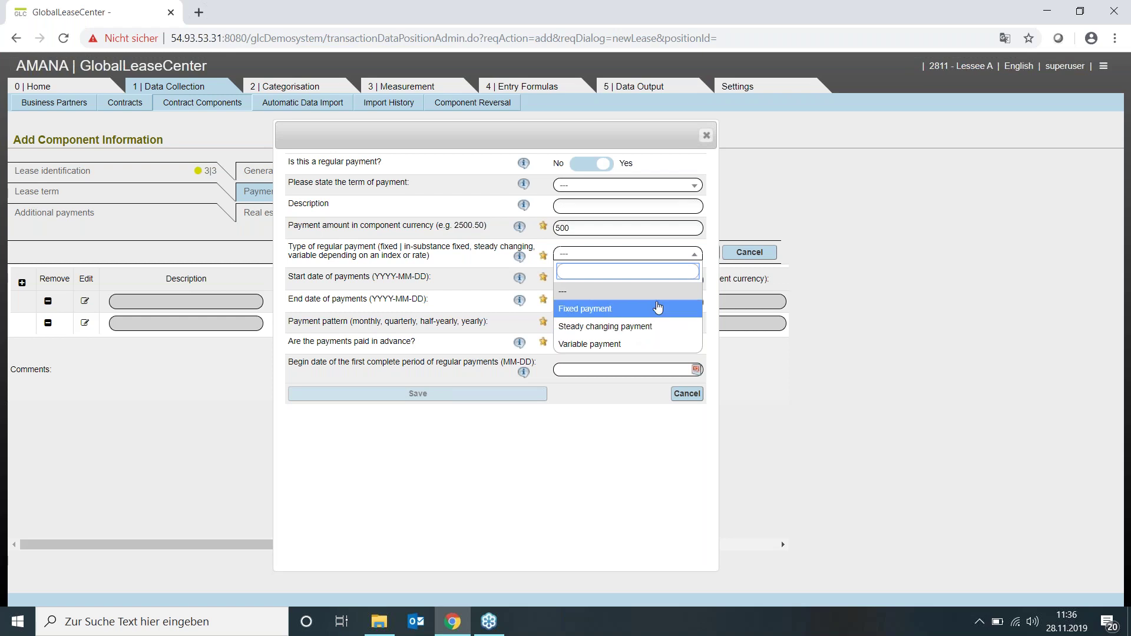
left_click(600, 309)
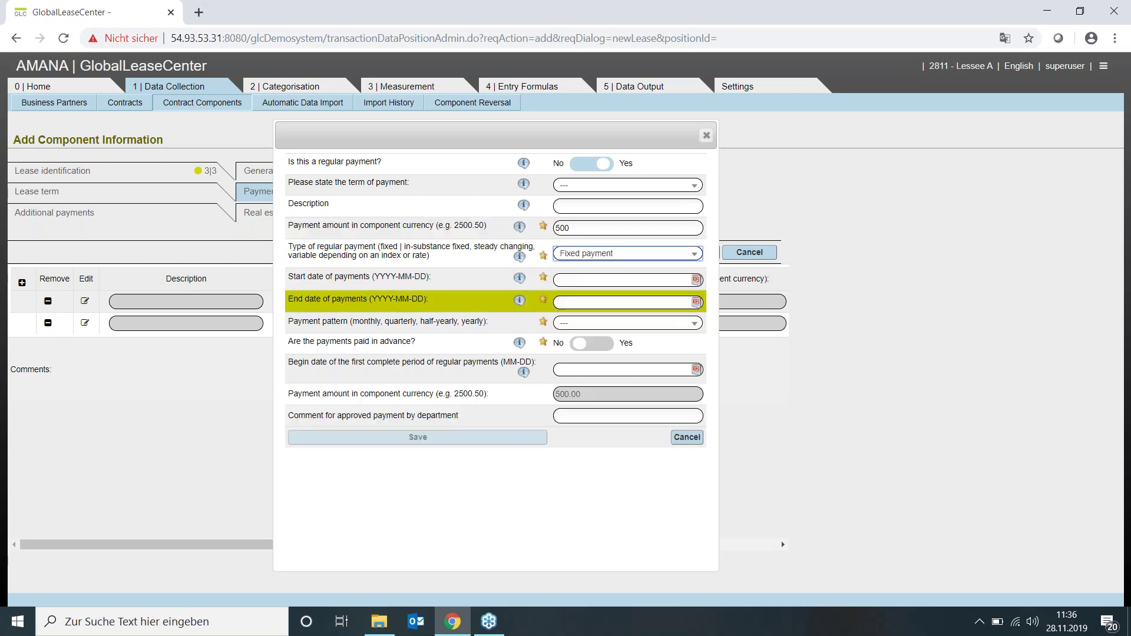
Set the regular payment's start date to 2019-03-01 and its end date to 2020-12-31.
left_click(600, 303)
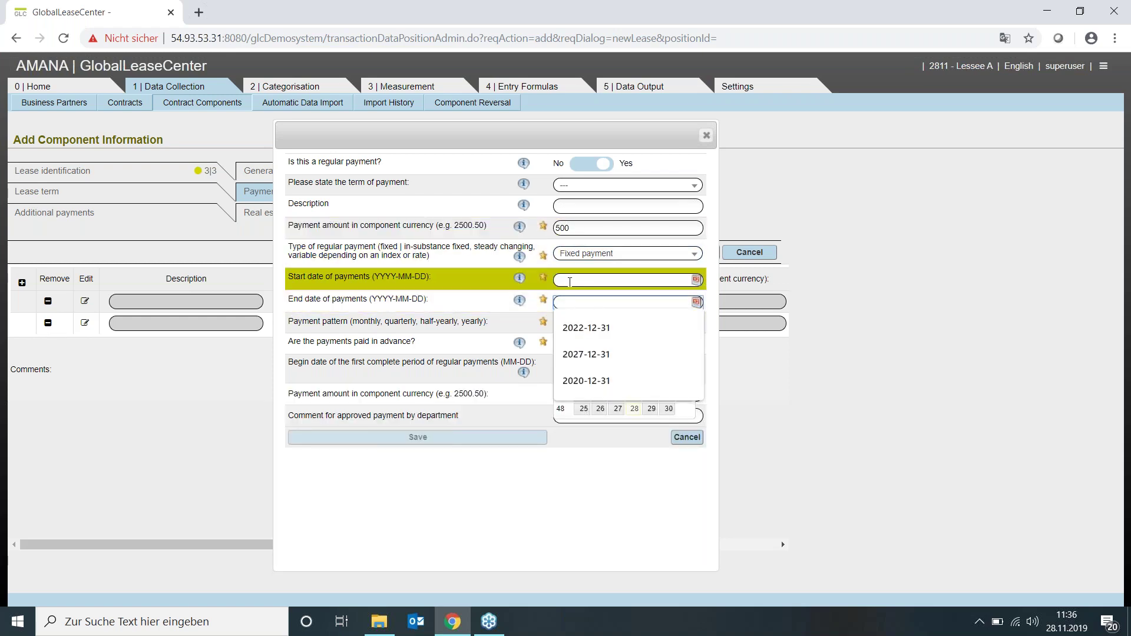
left_click(569, 281)
type("2019-03-01")
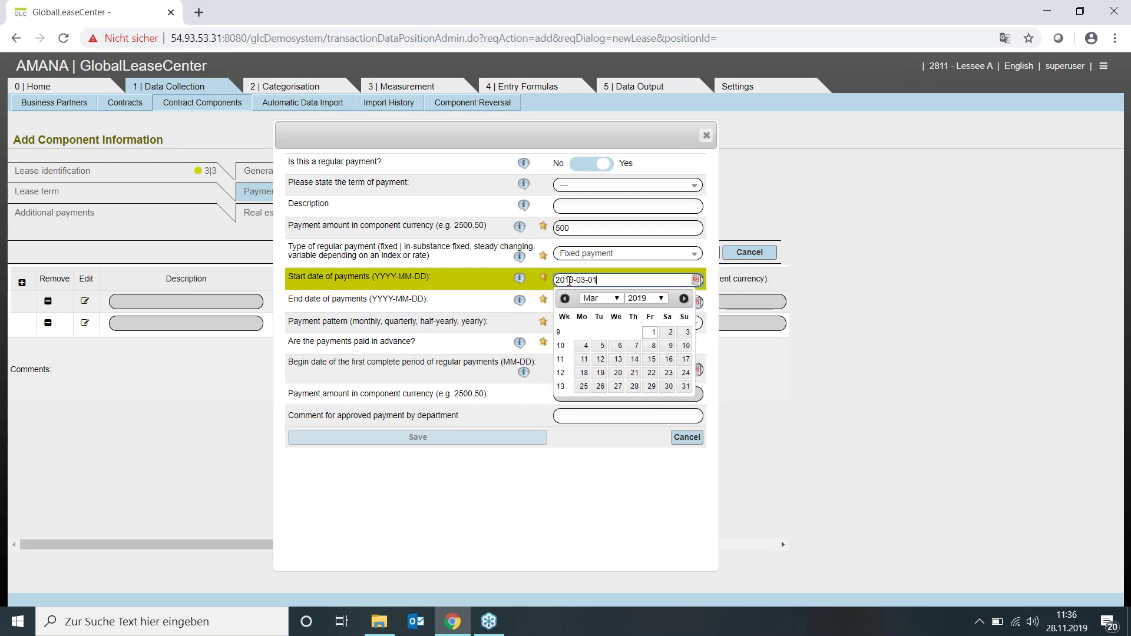
key("Tab")
type("2020")
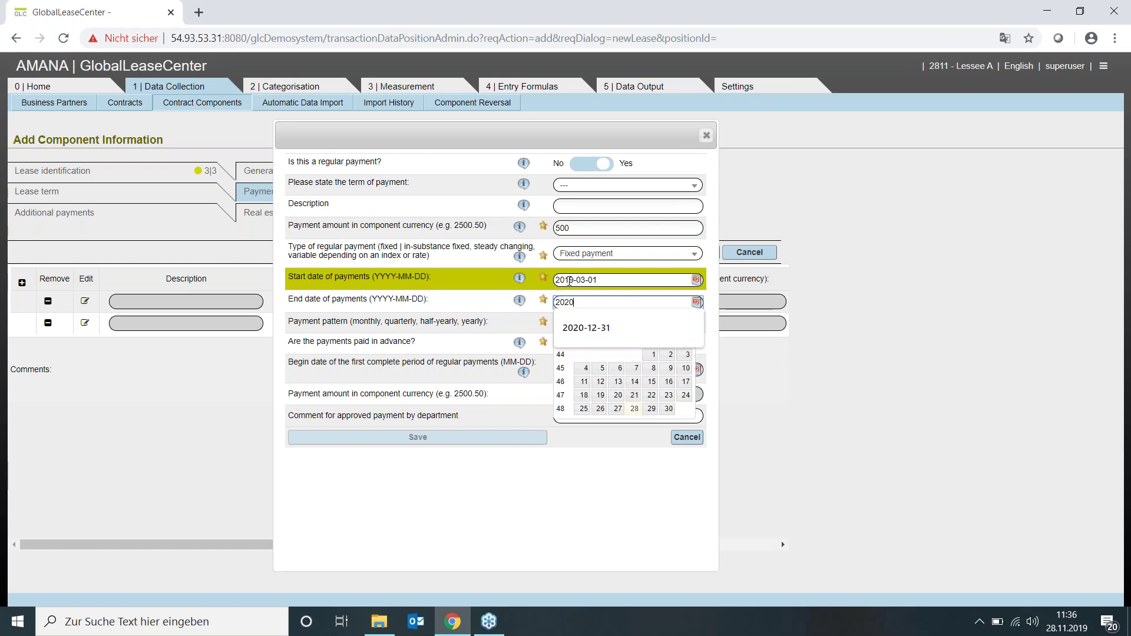
type("-12-31")
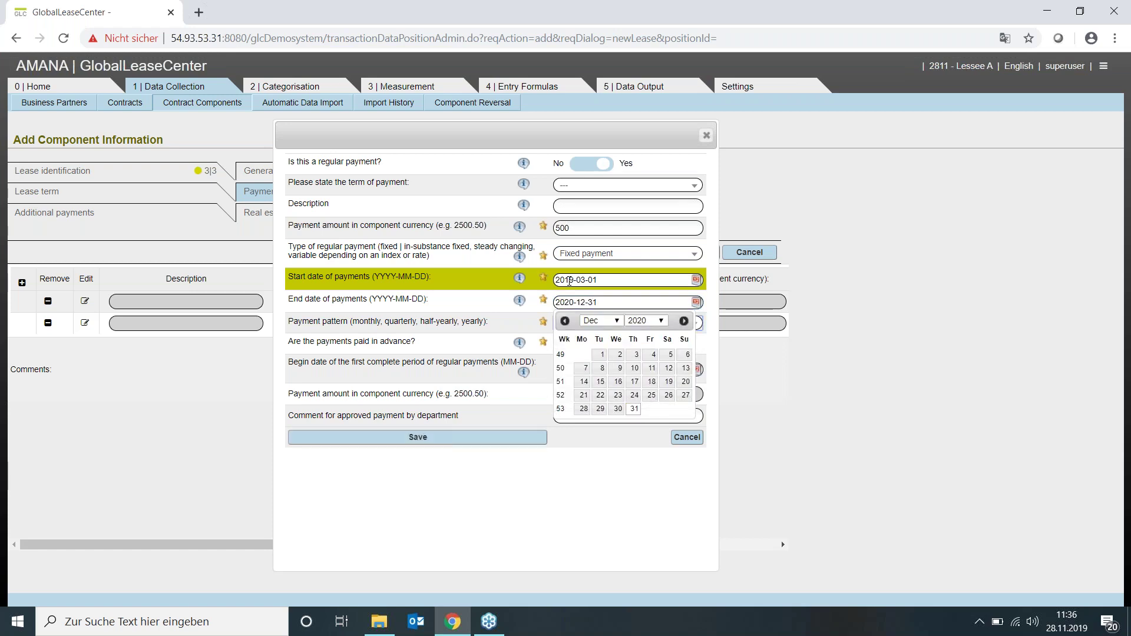
key("Tab")
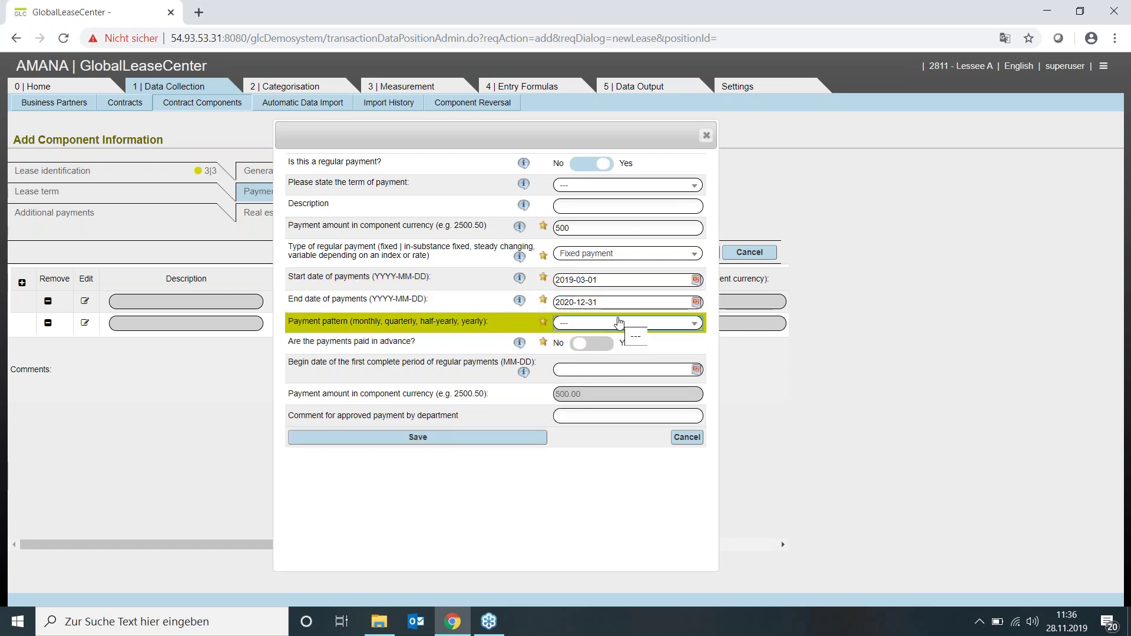
Set the regular payment's pattern to Monthly and save the payment.
left_click(625, 324)
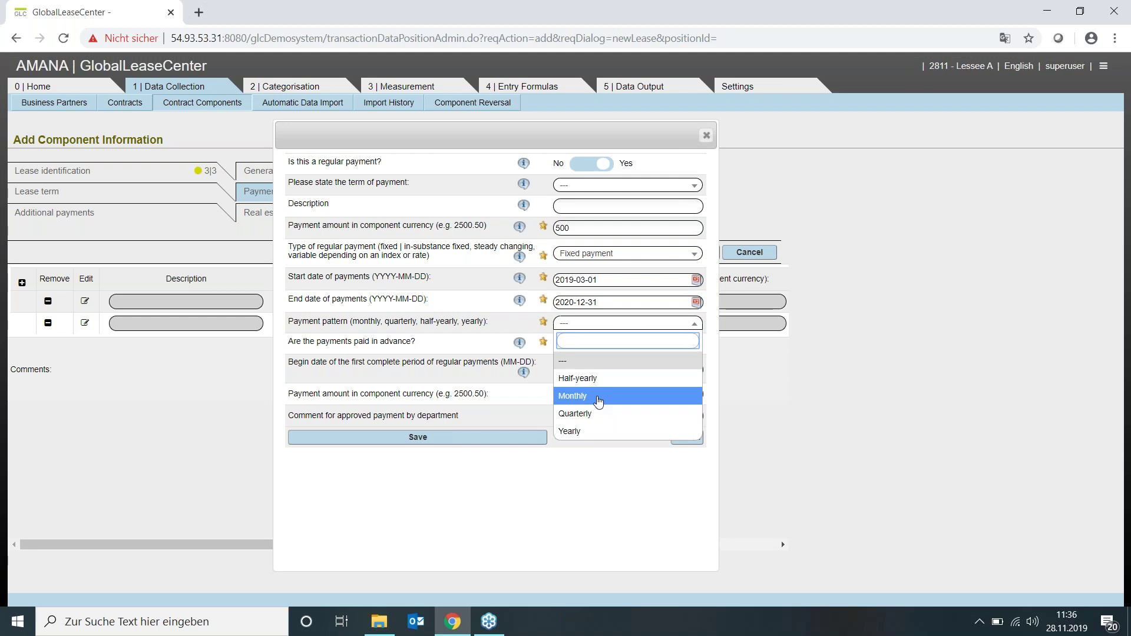
left_click(599, 400)
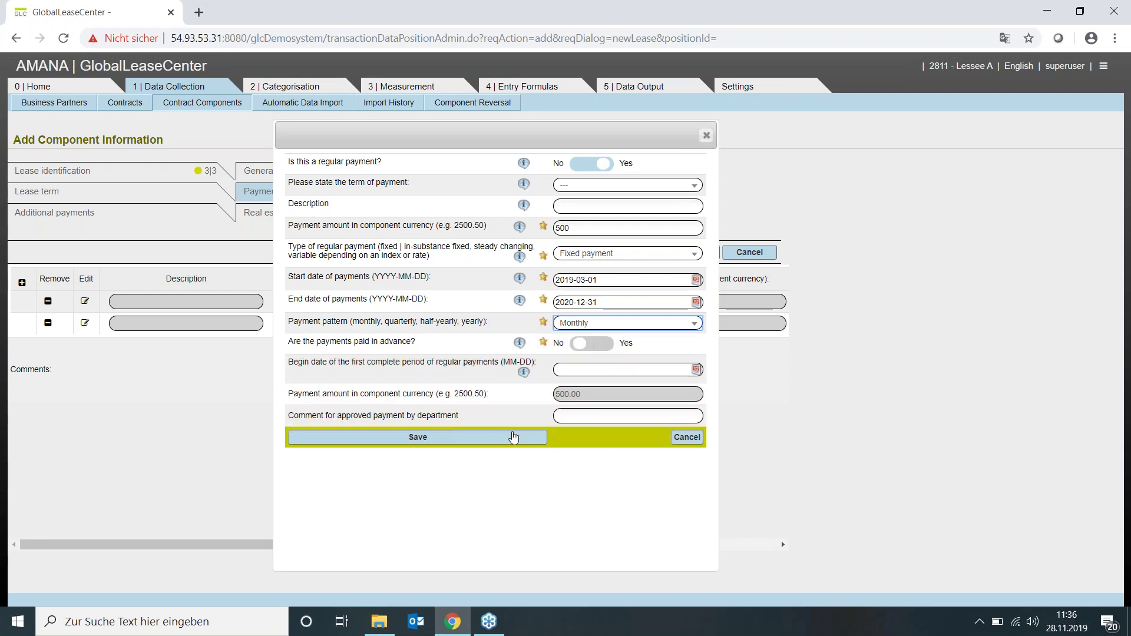
left_click(478, 439)
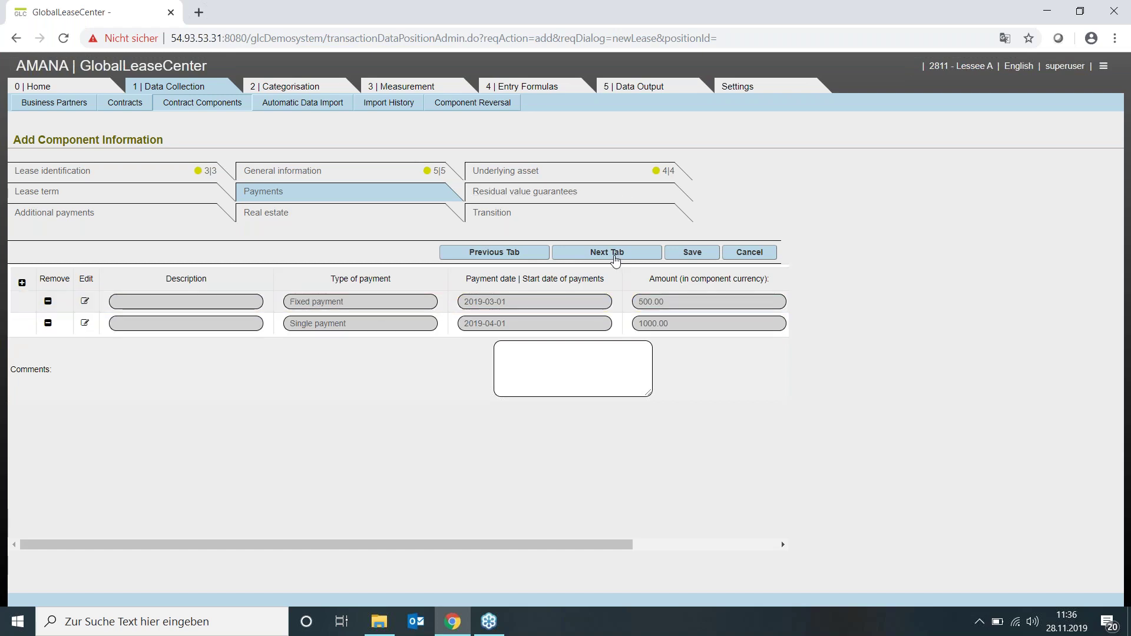
Examine the amount fields for a residual value guarantee and set the guarantee option back to No.
left_click(615, 253)
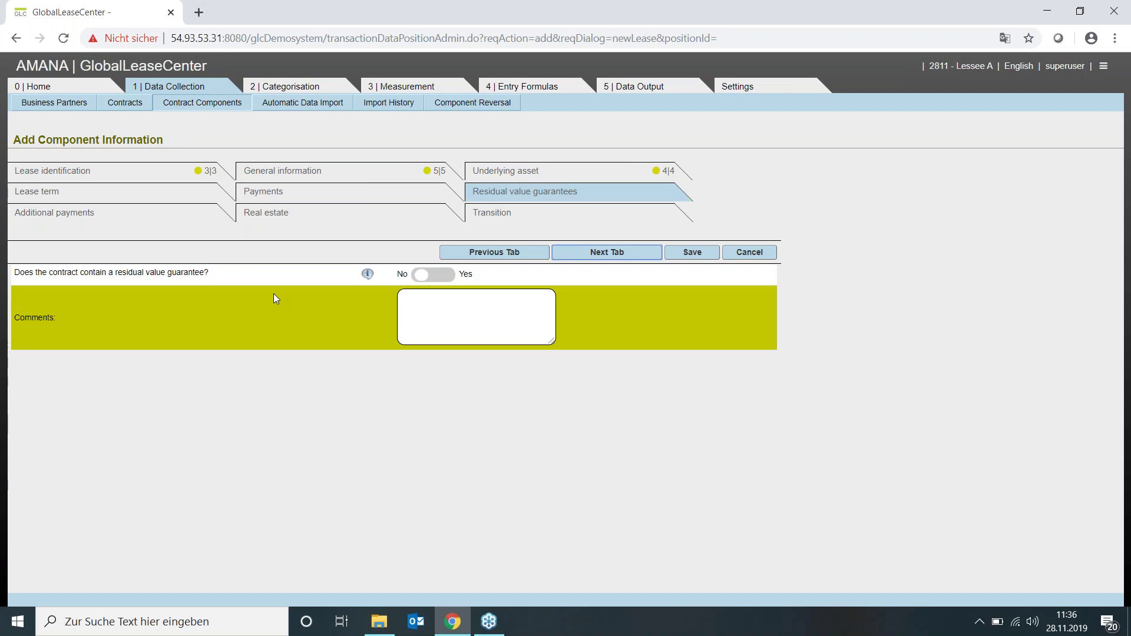
left_click(432, 277)
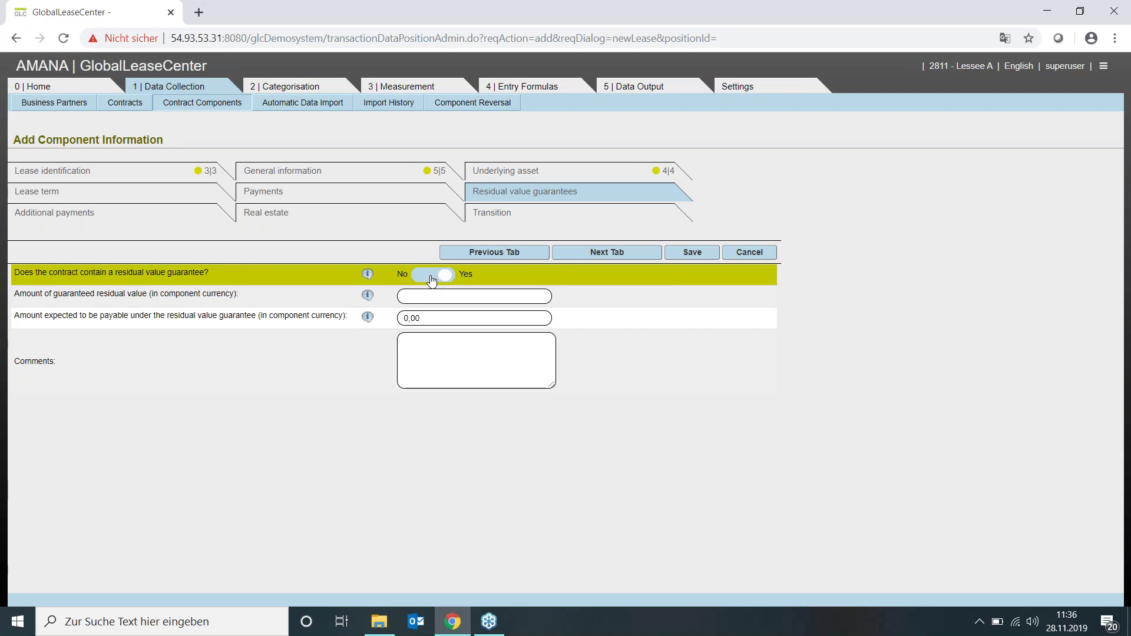
left_click(432, 277)
Examine the initial direct costs amount field among the additional payments and set the option back to No.
left_click(607, 252)
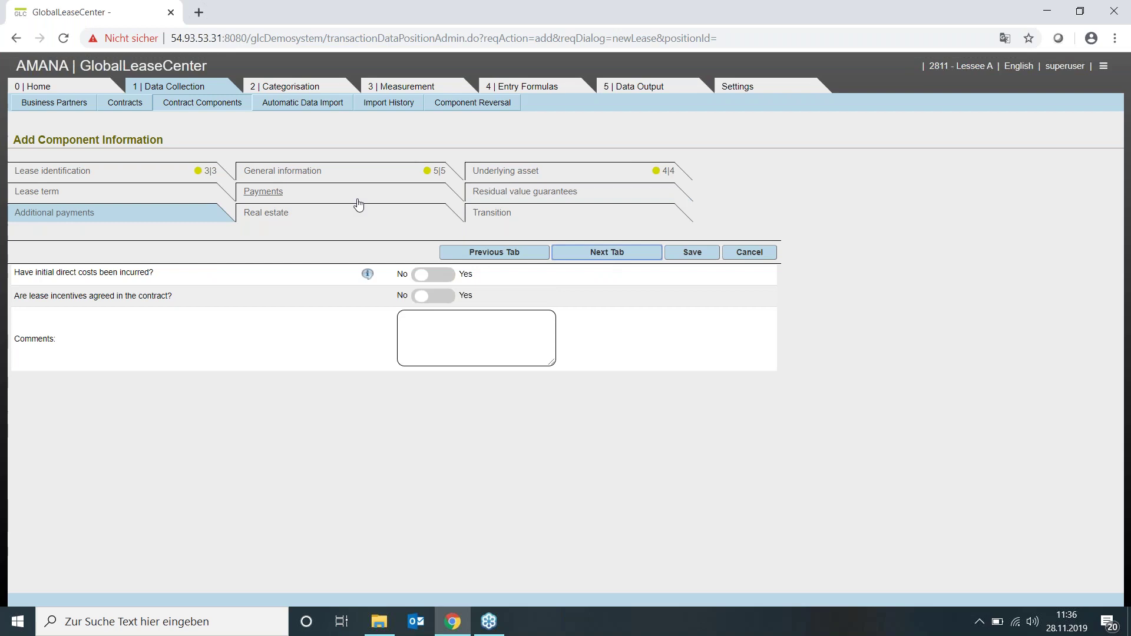
left_click(440, 281)
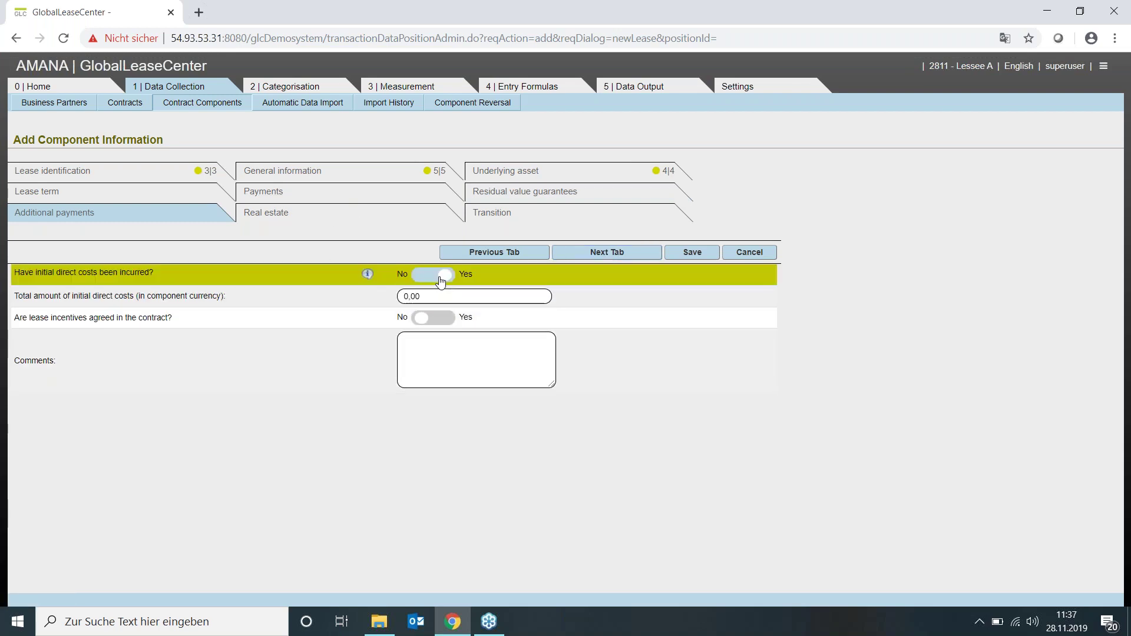
left_click(441, 280)
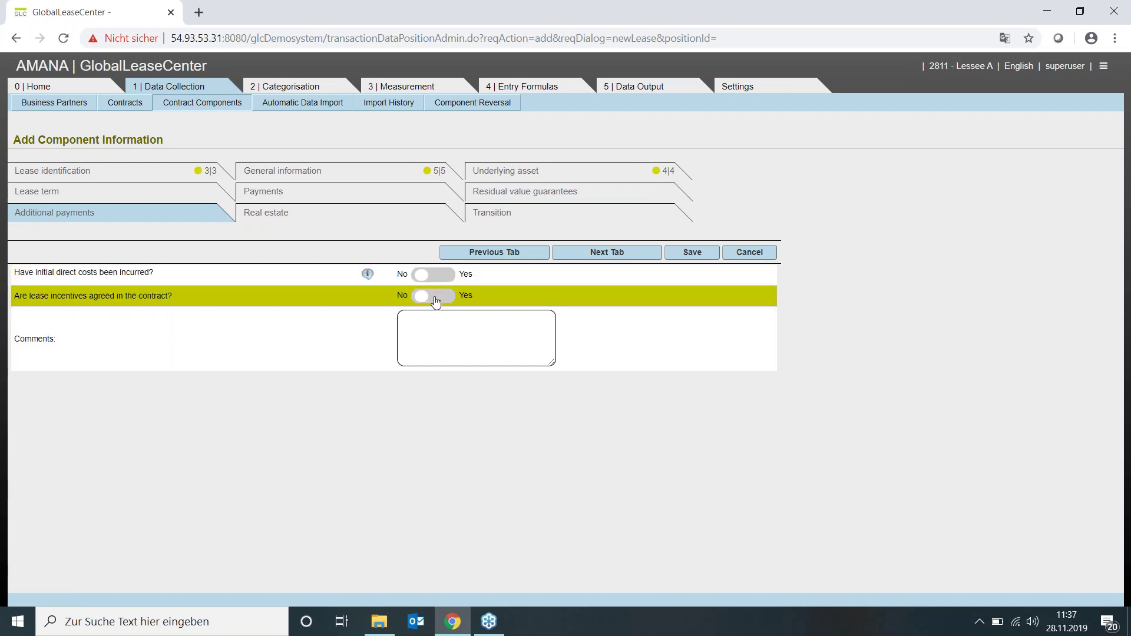
Review the lease incentive fields under additional payments and the real estate fields of the new component.
left_click(436, 301)
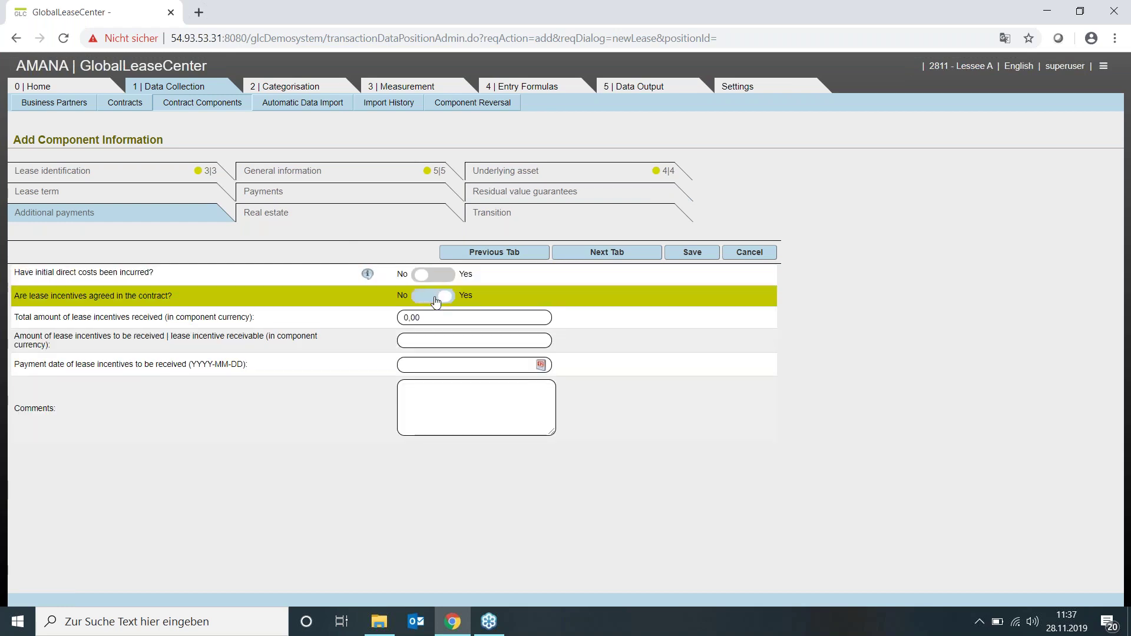
left_click(436, 301)
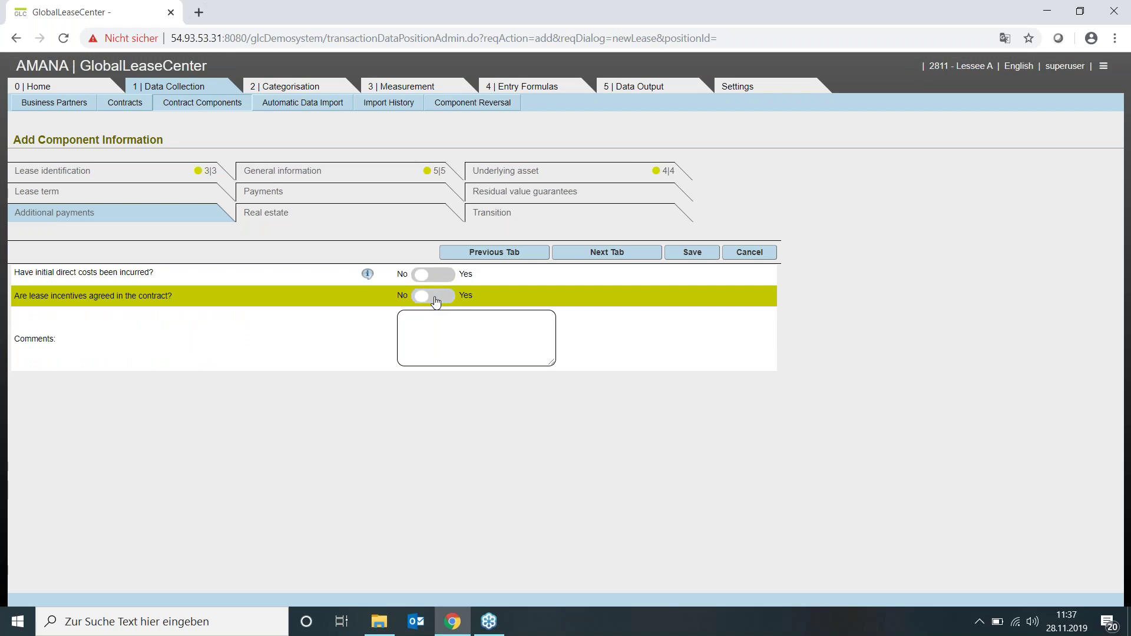
left_click(613, 253)
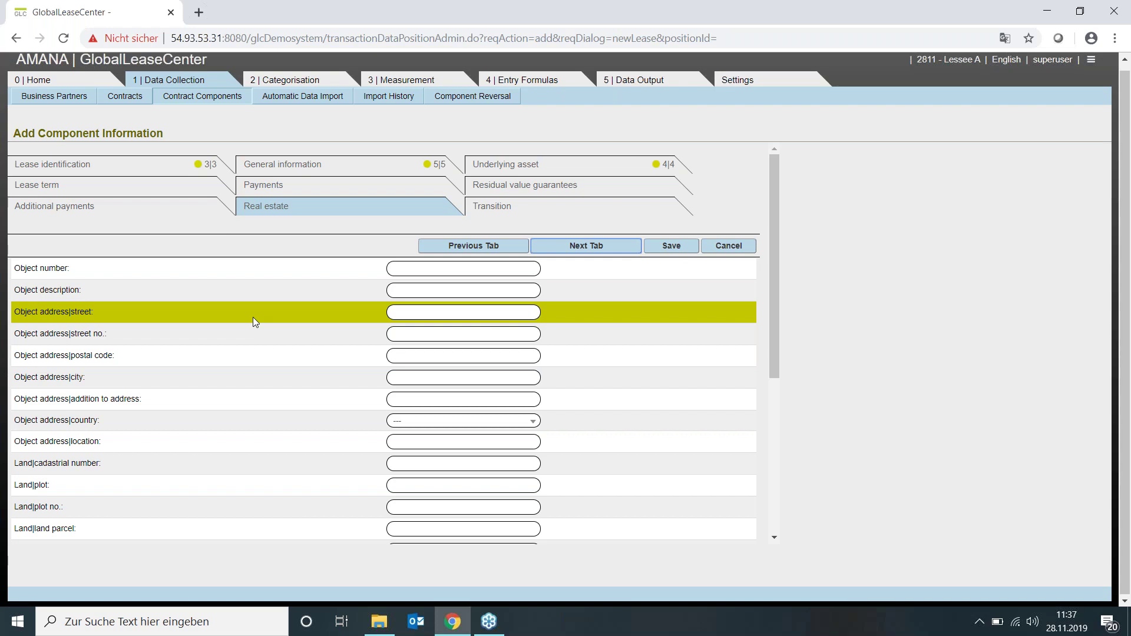
scroll(280, 417, "up", 1)
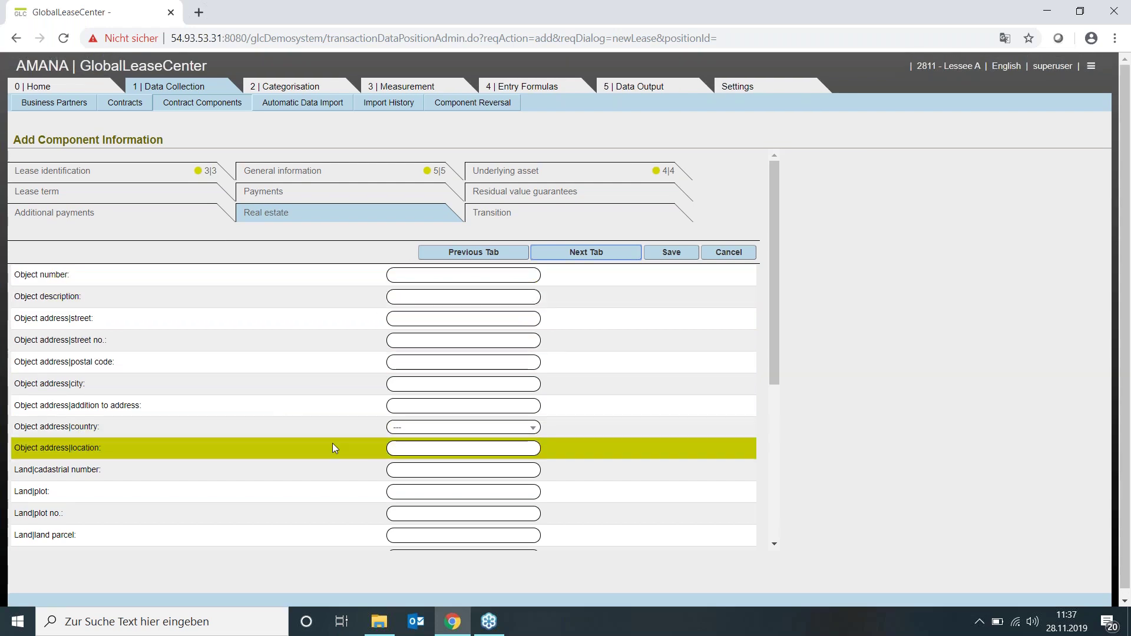
Explore which transition fields appear for a finance lease and for right-of-use measurement at carrying amount, resetting each option to No.
left_click(583, 260)
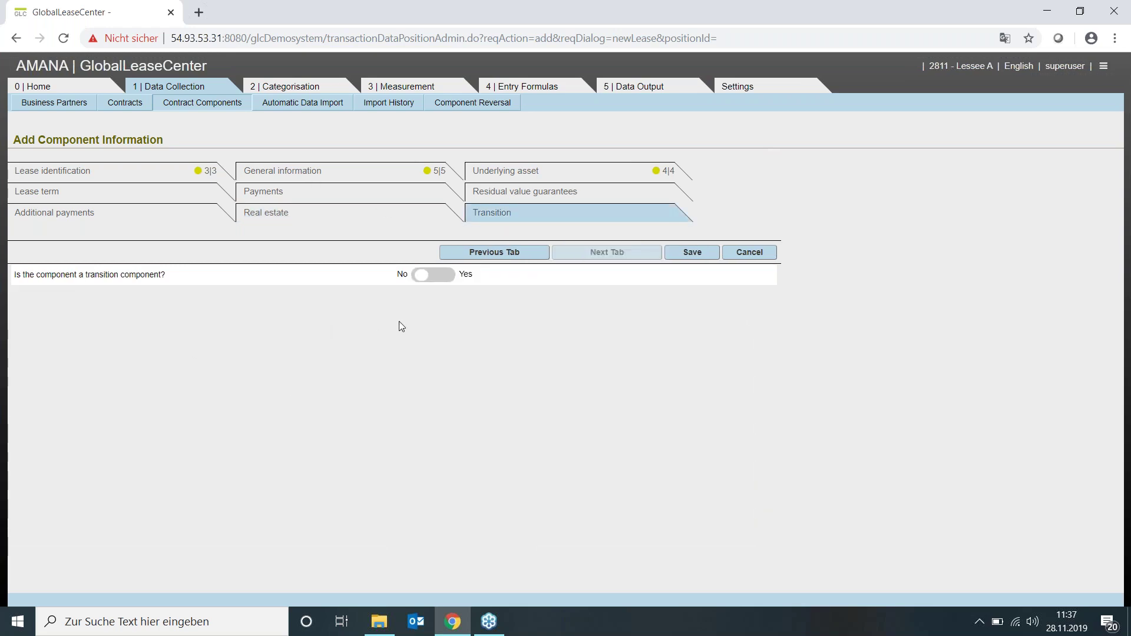
left_click(436, 281)
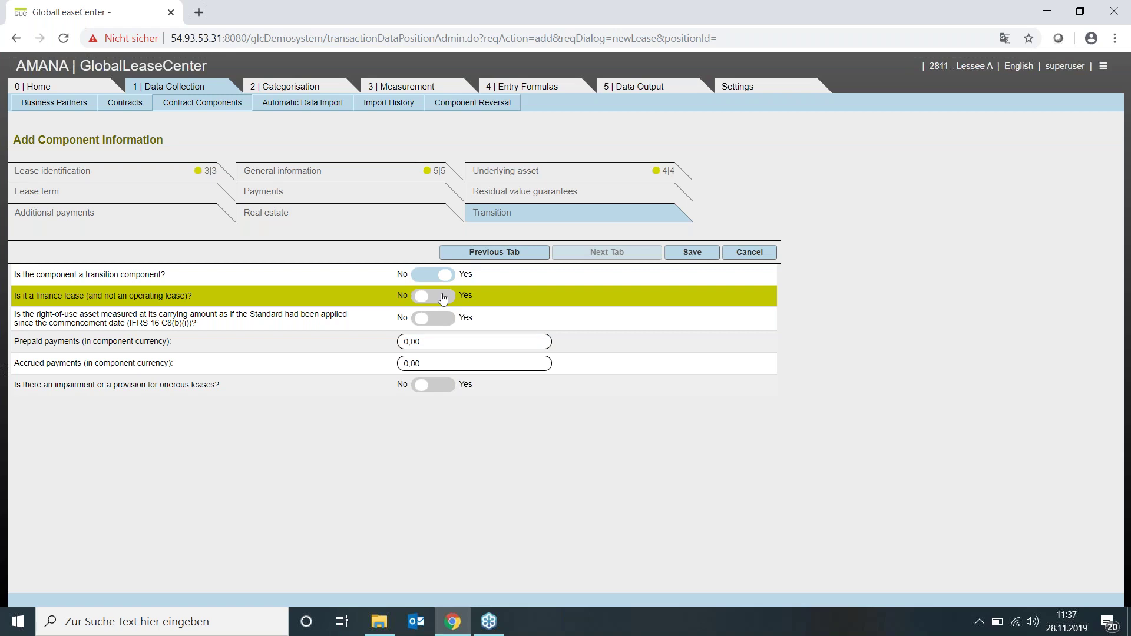
left_click(443, 300)
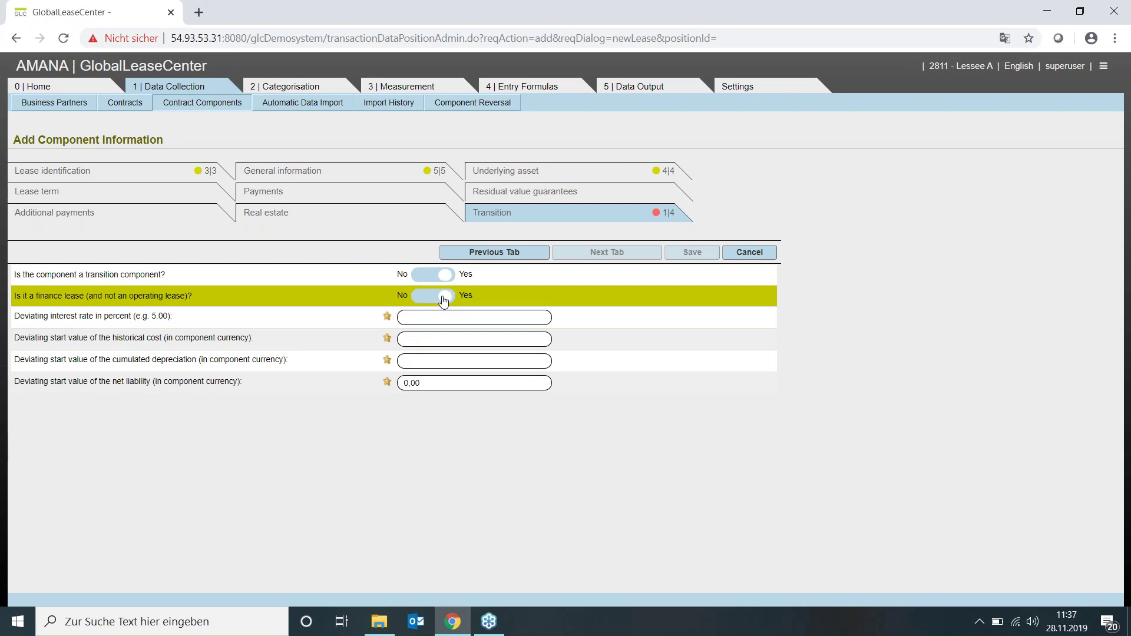
left_click(448, 298)
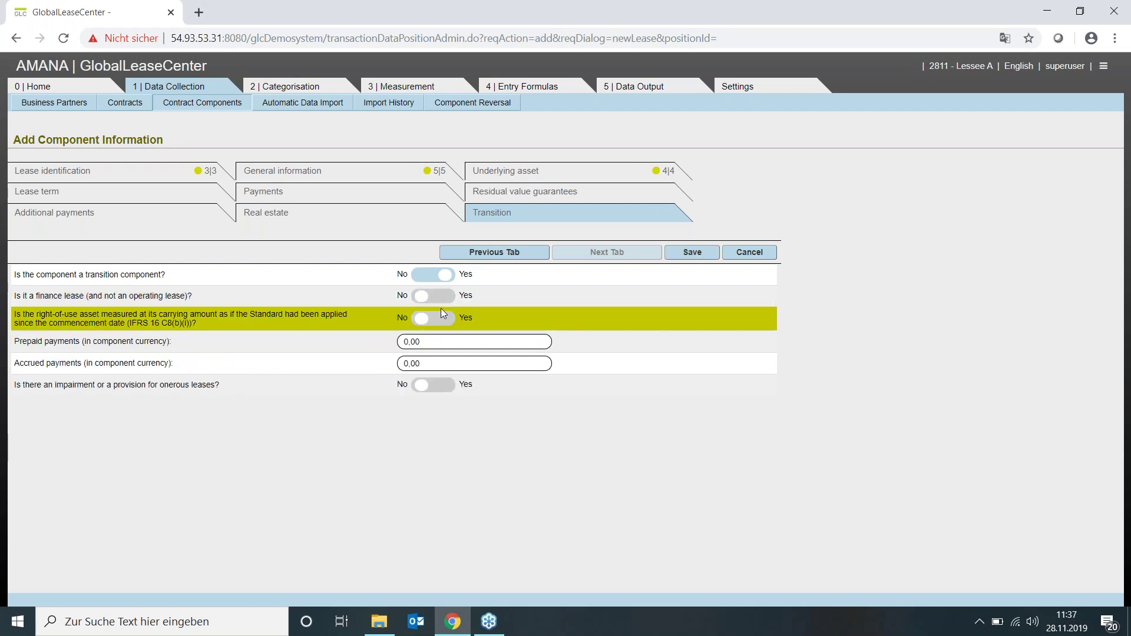
left_click(441, 318)
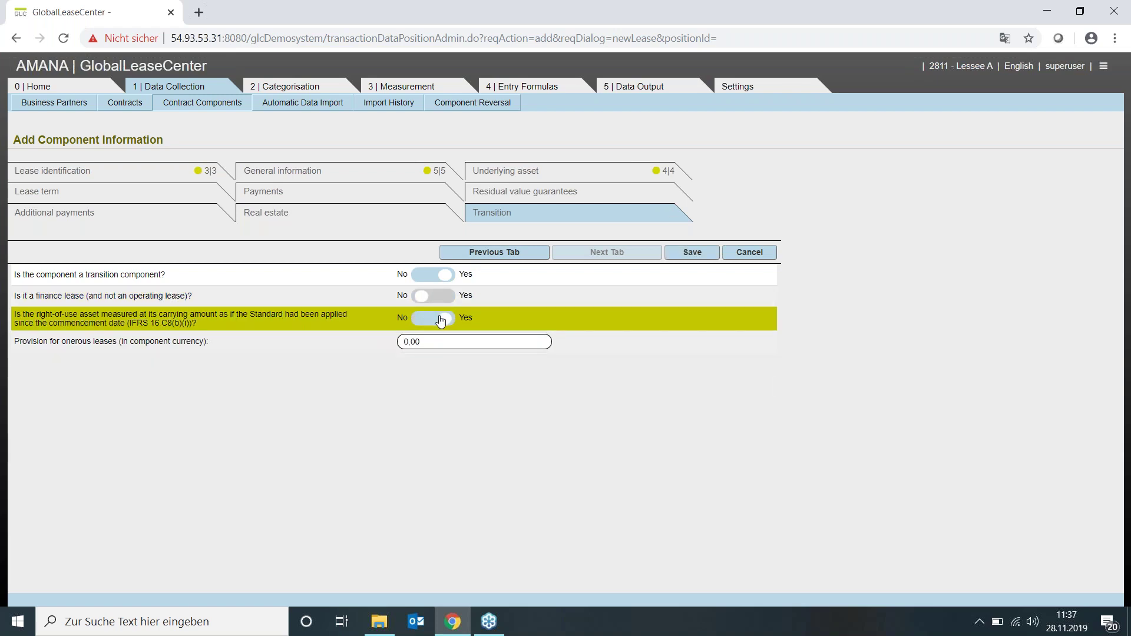
left_click(441, 320)
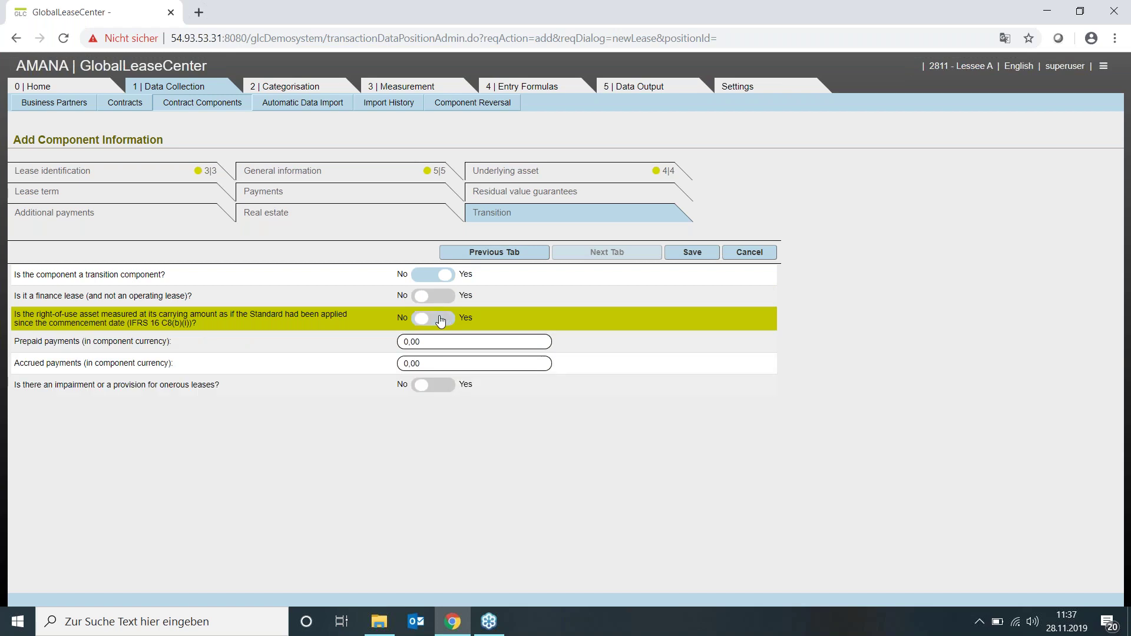
left_click(443, 276)
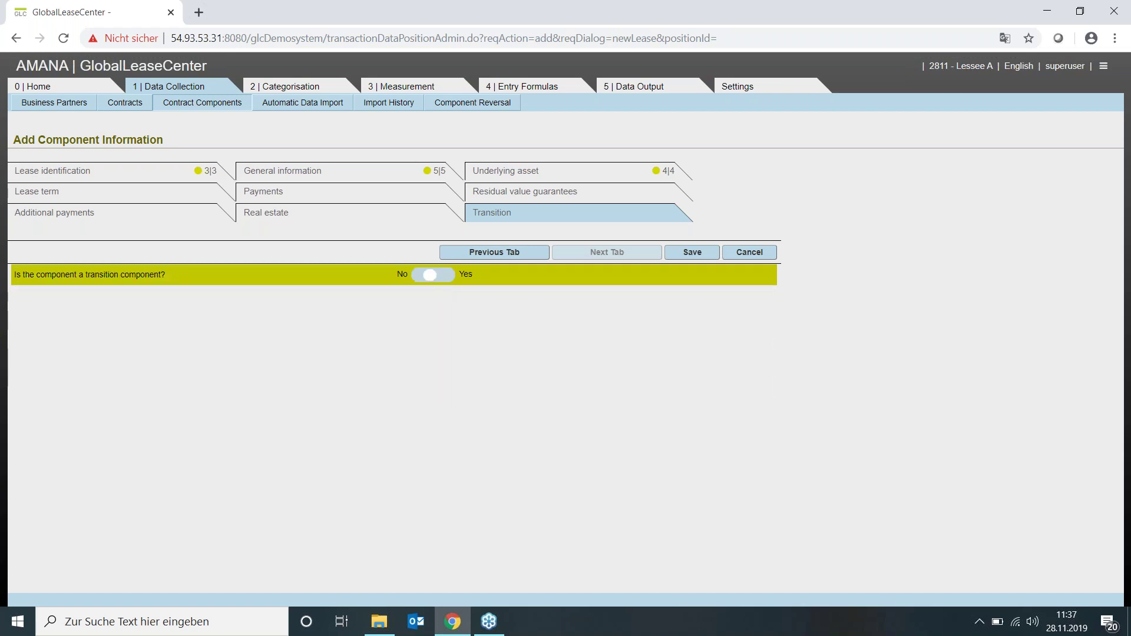
Set the start date of the component's fixed payment to 2018-03-01 and save the payment.
left_click(313, 173)
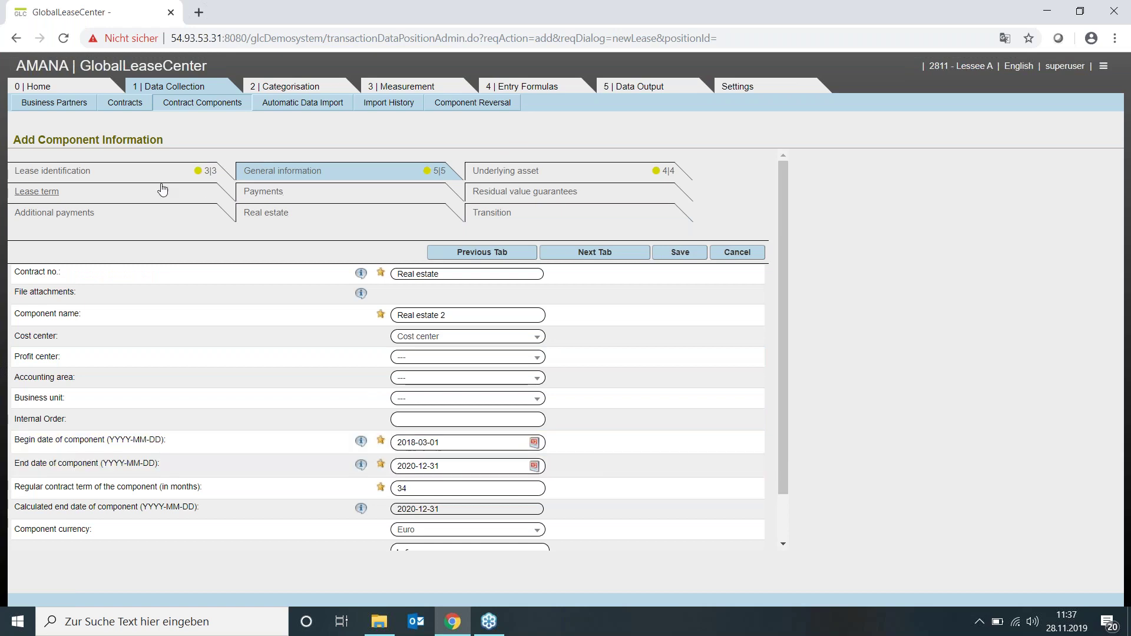
left_click(284, 190)
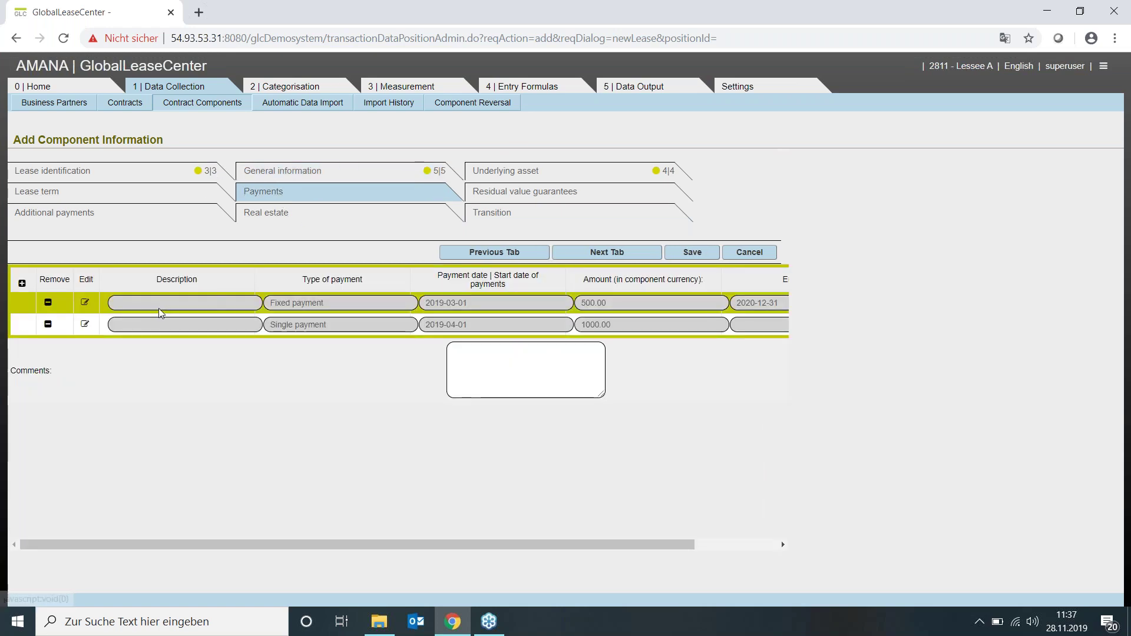
left_click(85, 302)
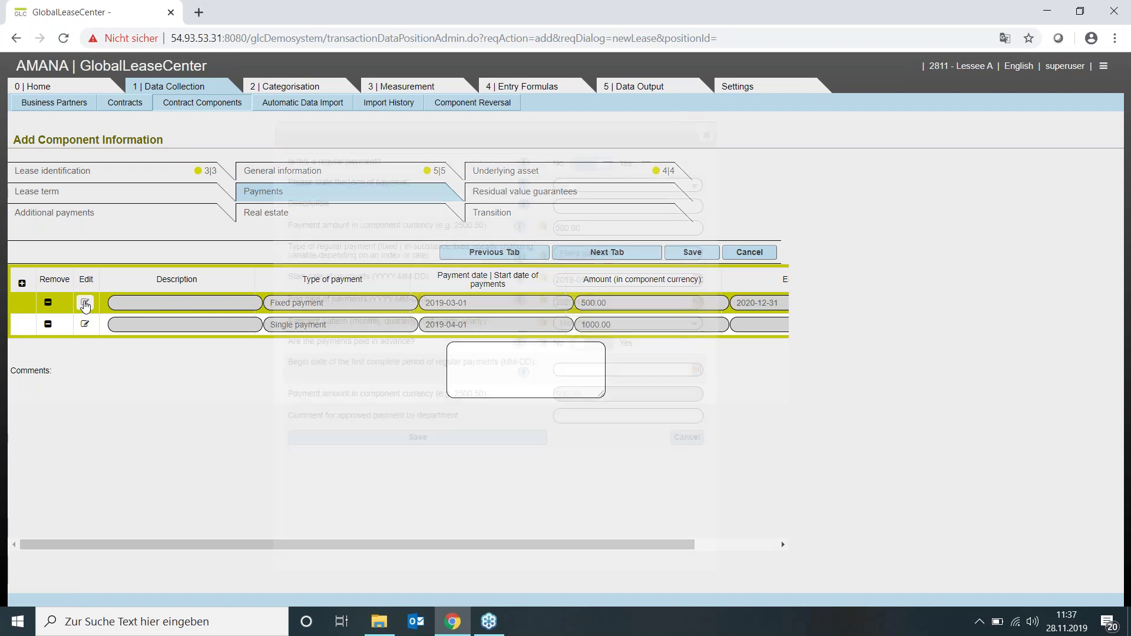
left_click(576, 280)
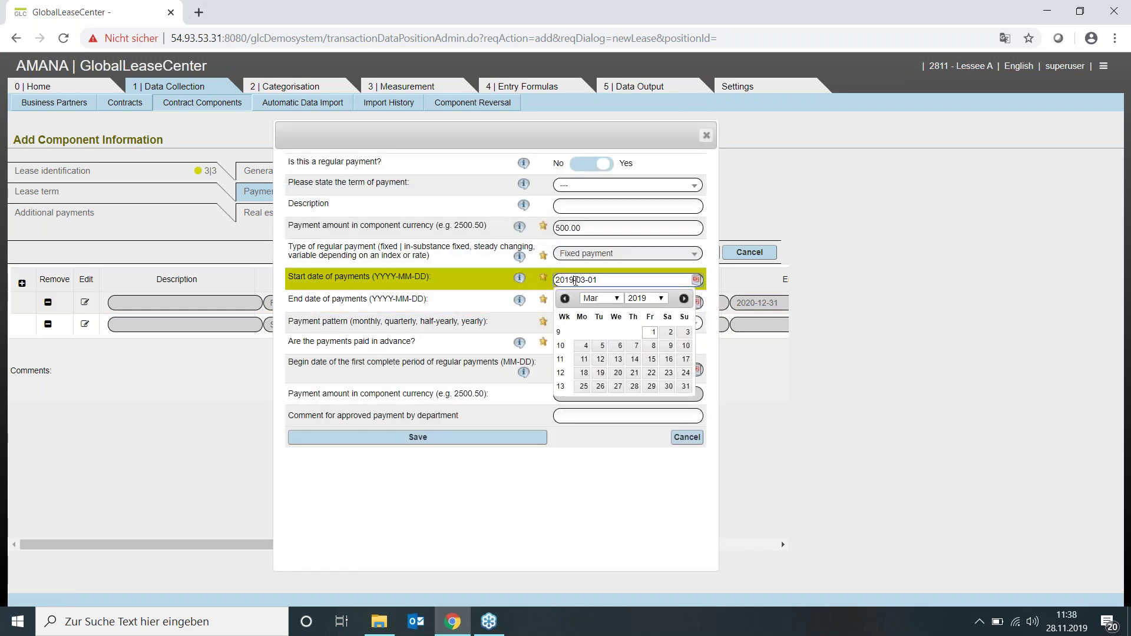
key("BackSpace")
type("8")
key("Tab")
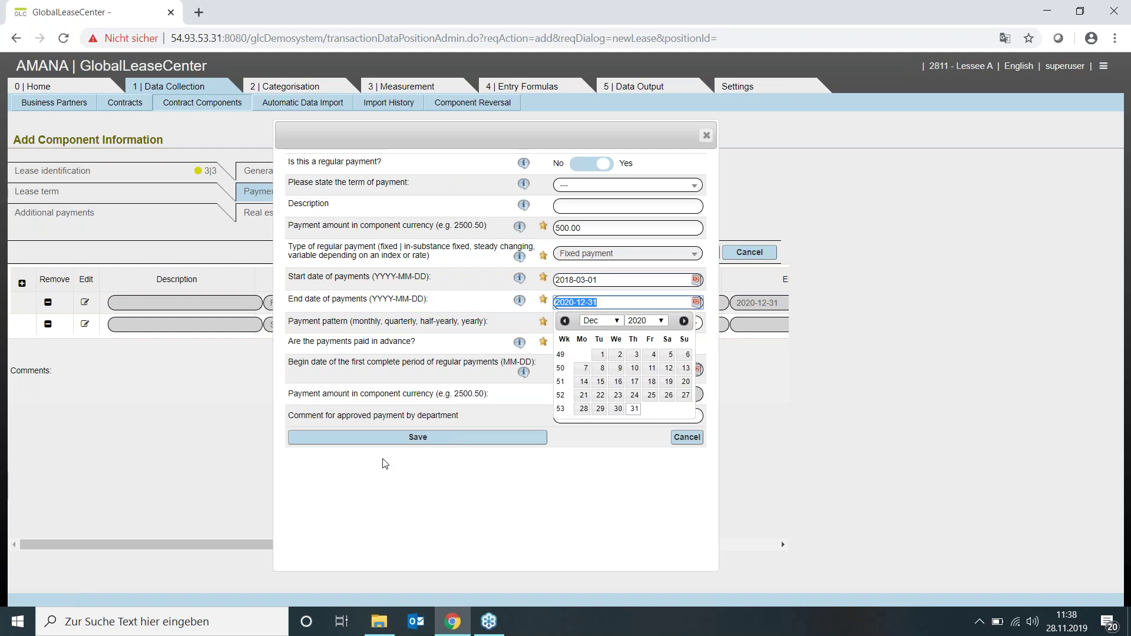
left_click(405, 439)
Mark the component as a transition component and save it as completed.
left_click(506, 214)
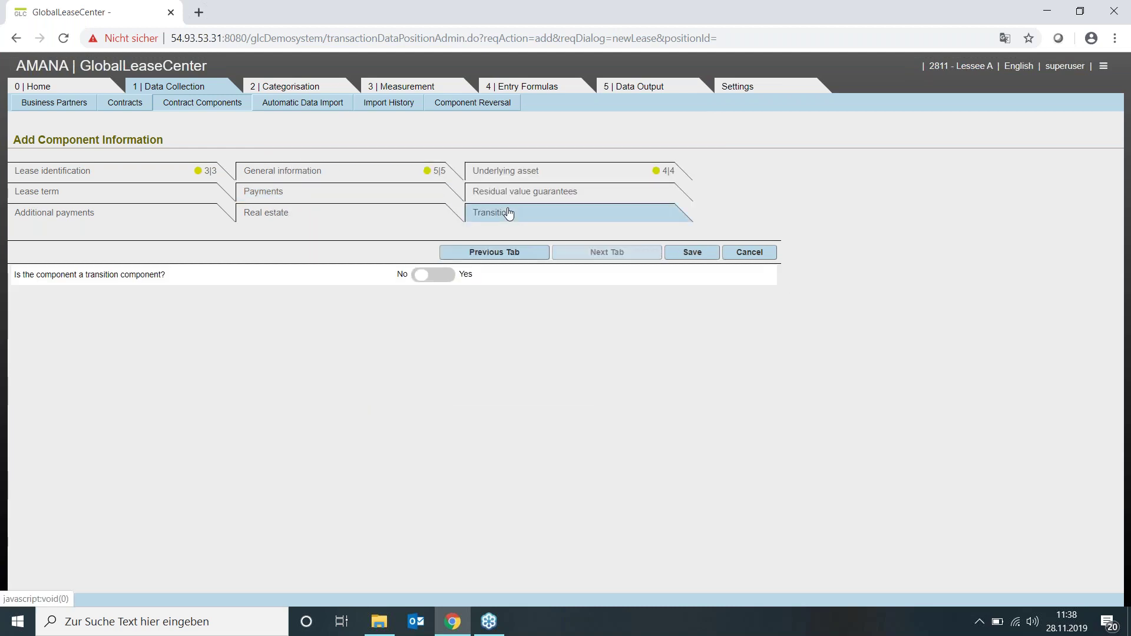
left_click(433, 275)
left_click(688, 252)
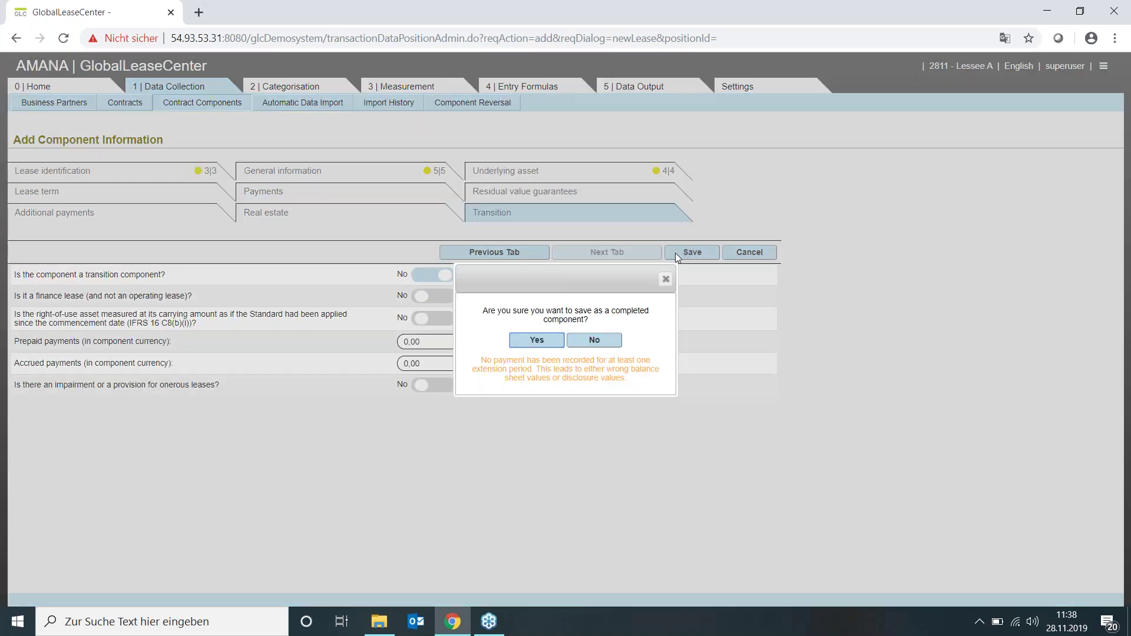
left_click(526, 342)
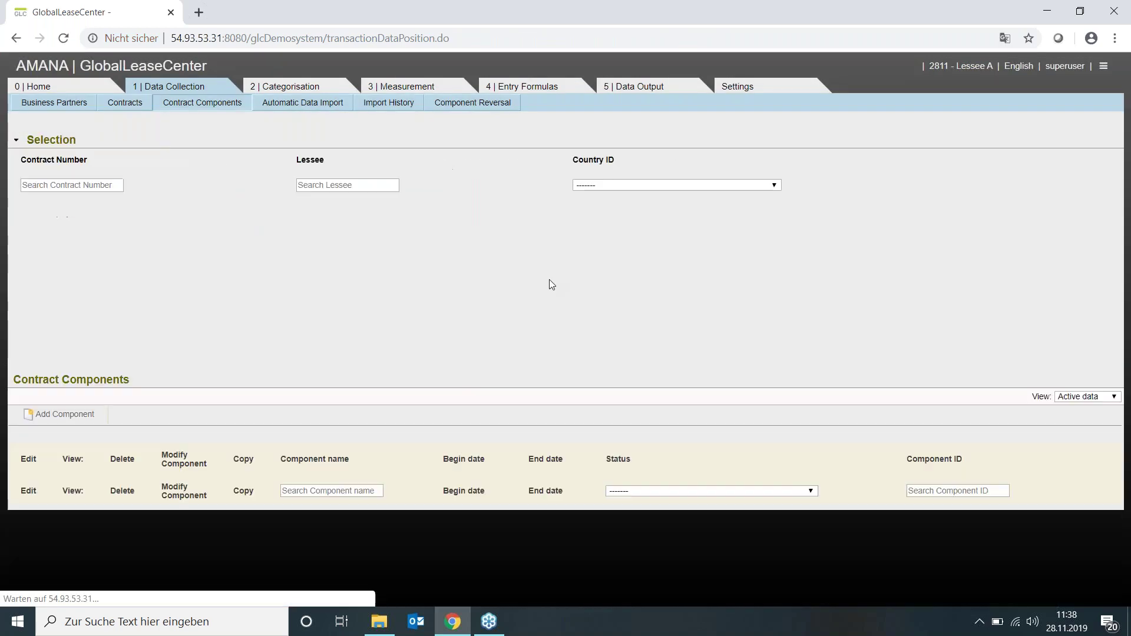
Examine the Real estate contract's component list, including the name, dates, status and available actions of Real estate 2.
scroll(362, 477, "down", 1)
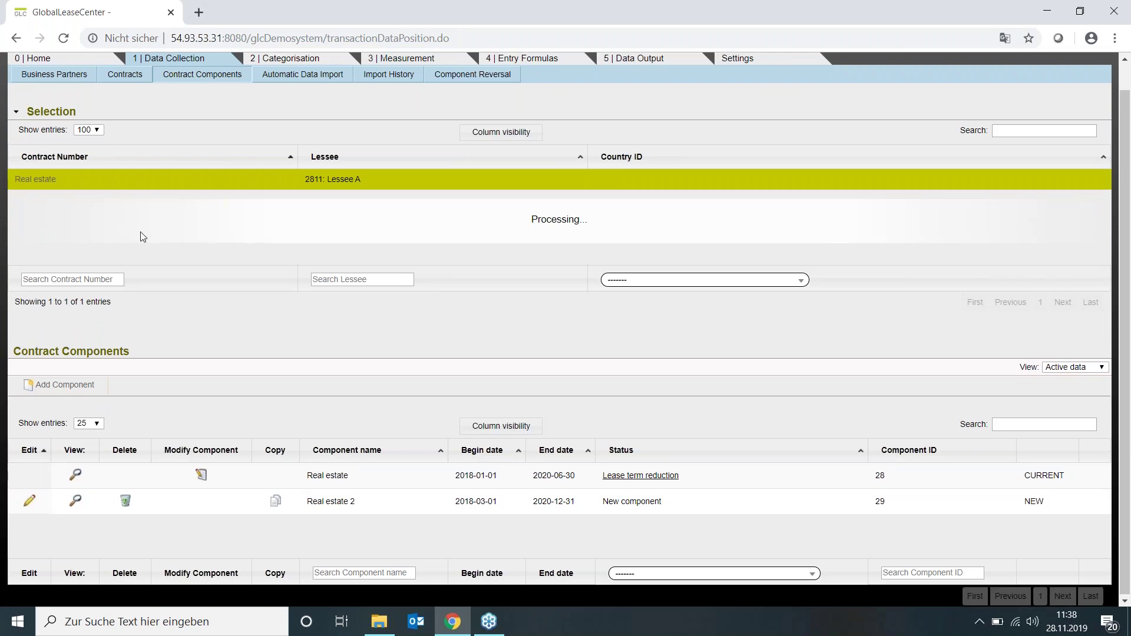
triple_click(331, 503)
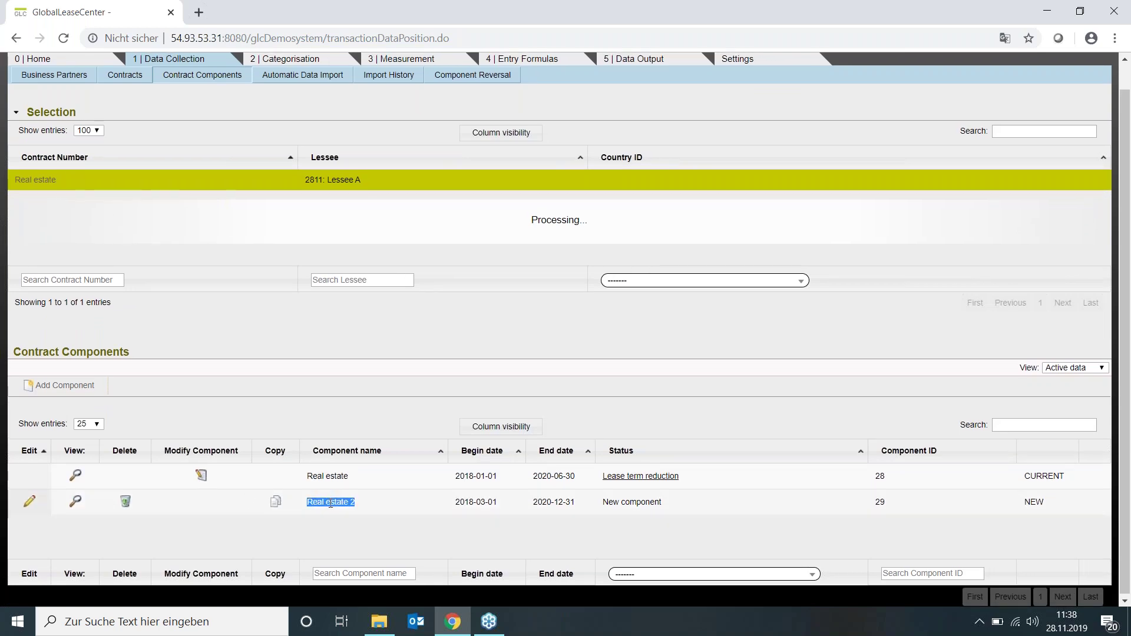
left_click(397, 508)
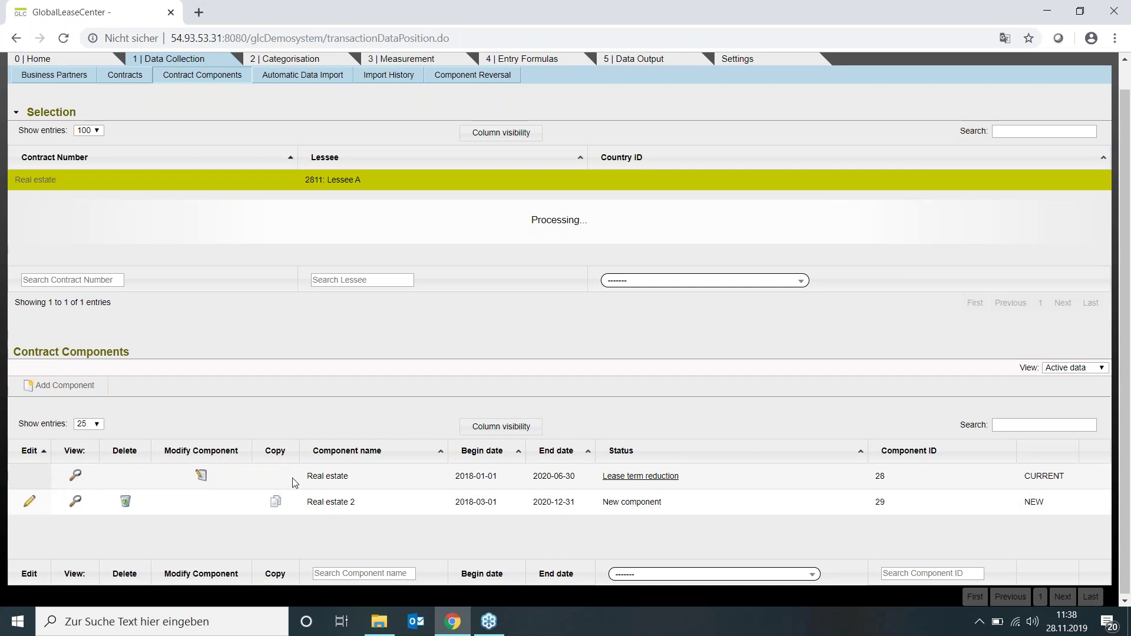
scroll(330, 495, "up", 1)
scroll(385, 521, "down", 1)
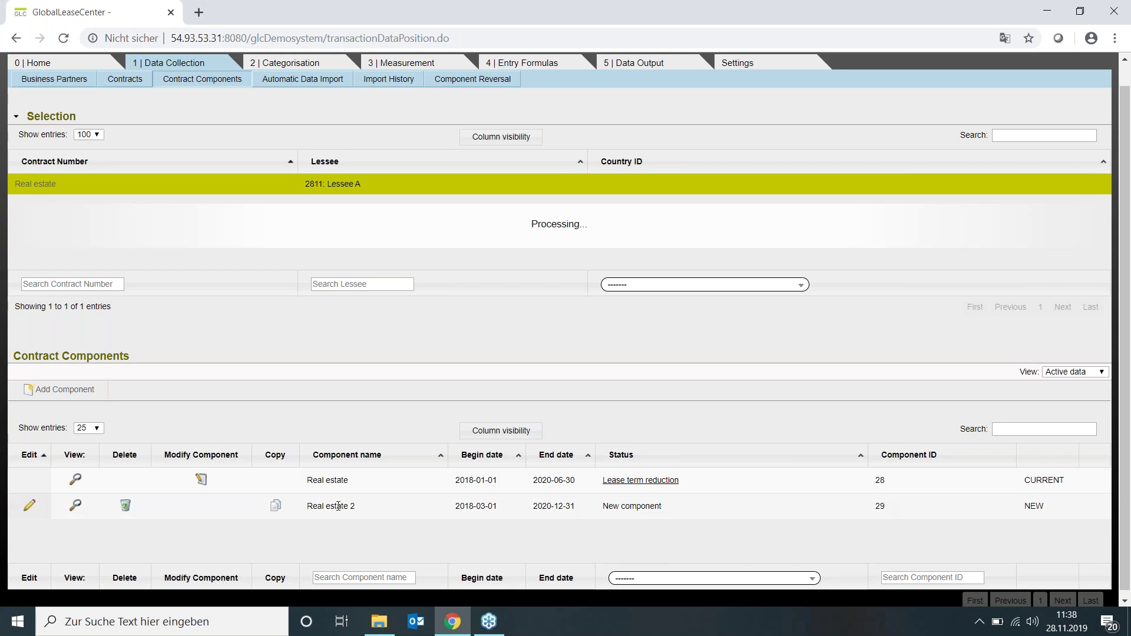
scroll(342, 121, "up", 1)
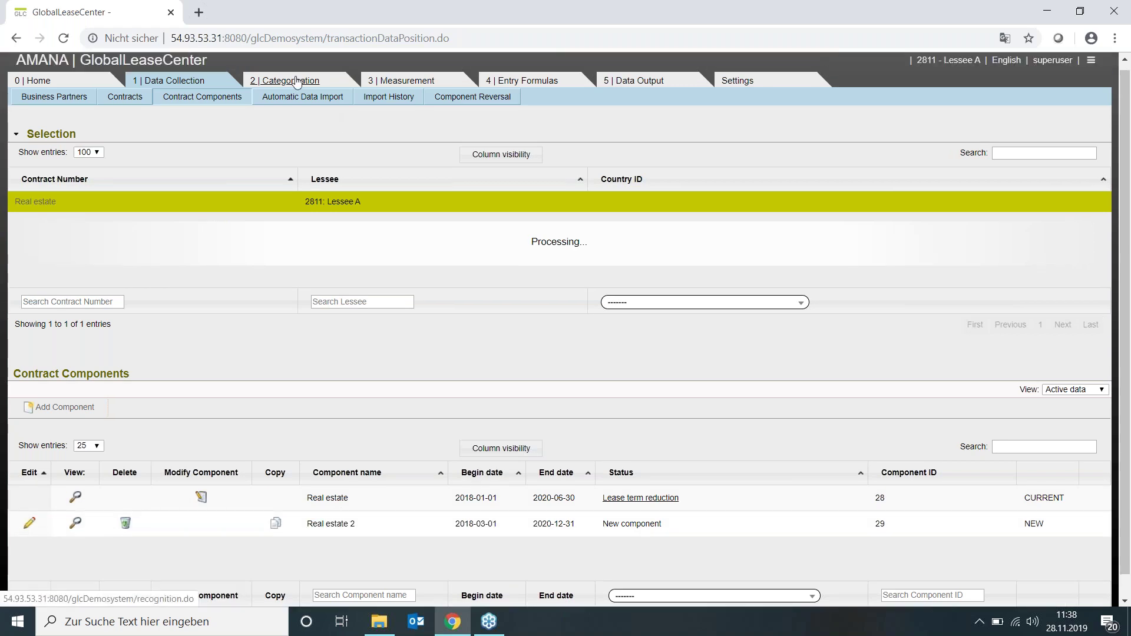
scroll(235, 405, "down", 1)
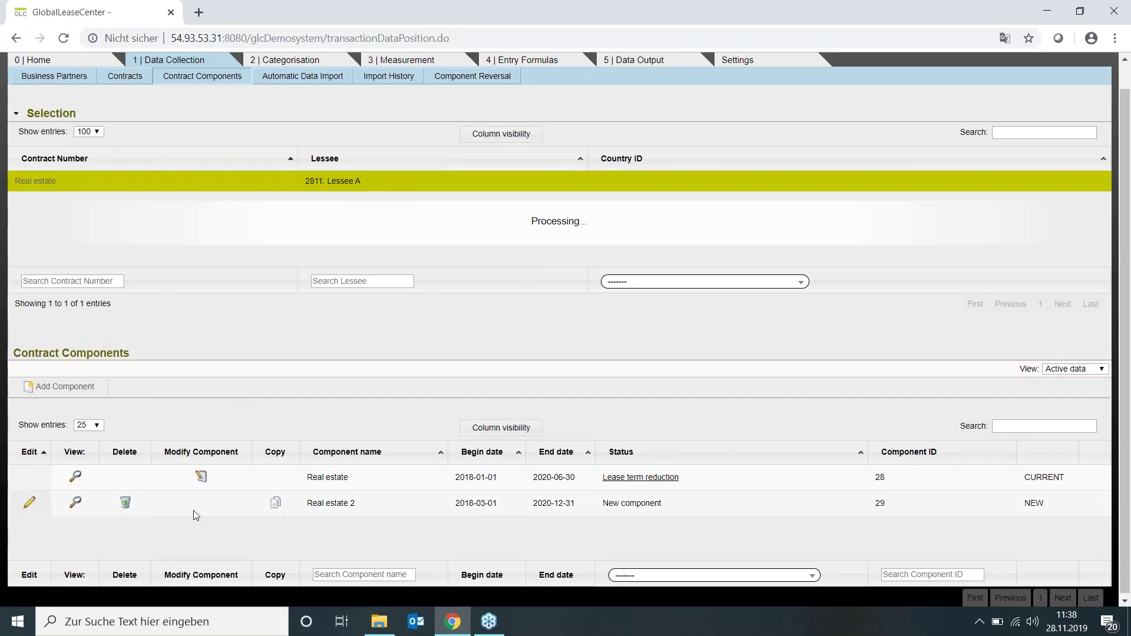
scroll(266, 383, "up", 1)
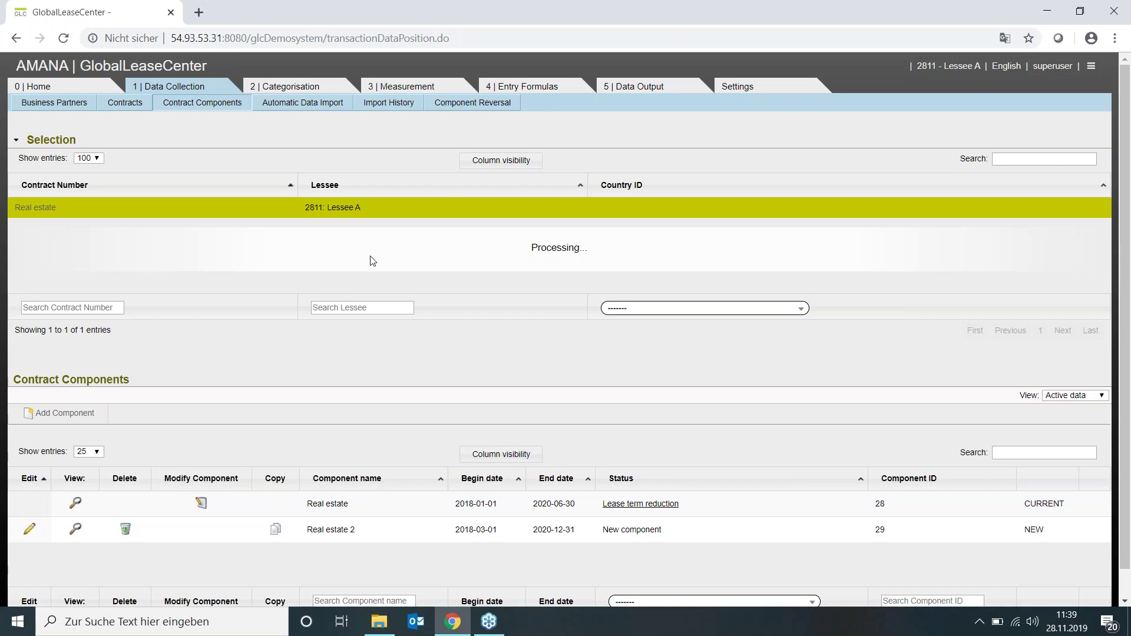
Check which kinds of import the automatic data import offers.
left_click(297, 104)
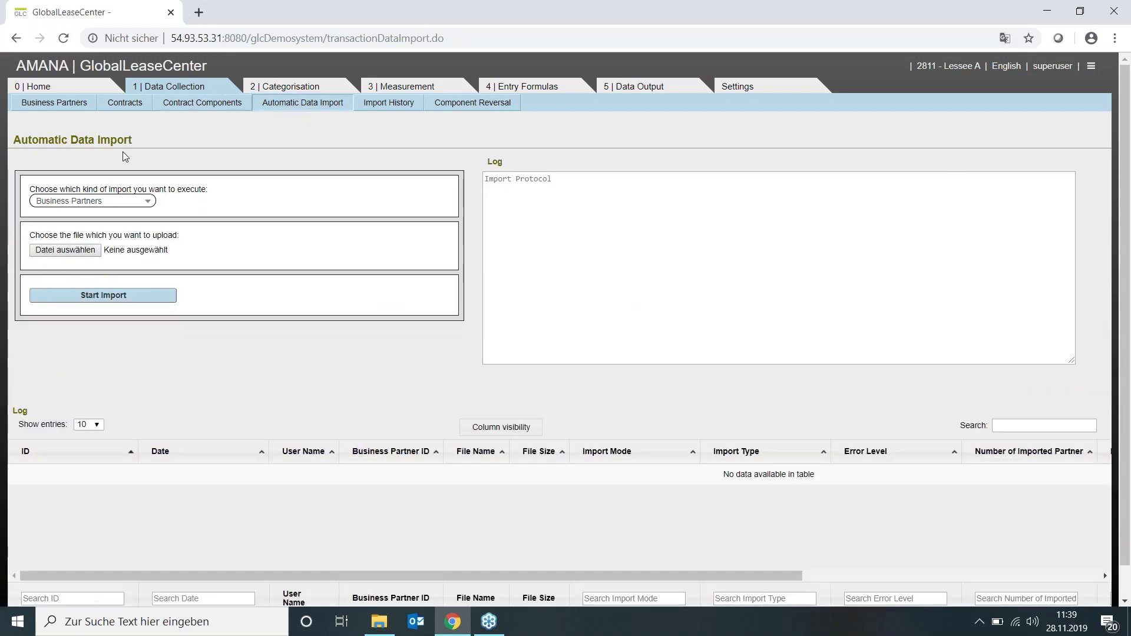
left_click(90, 202)
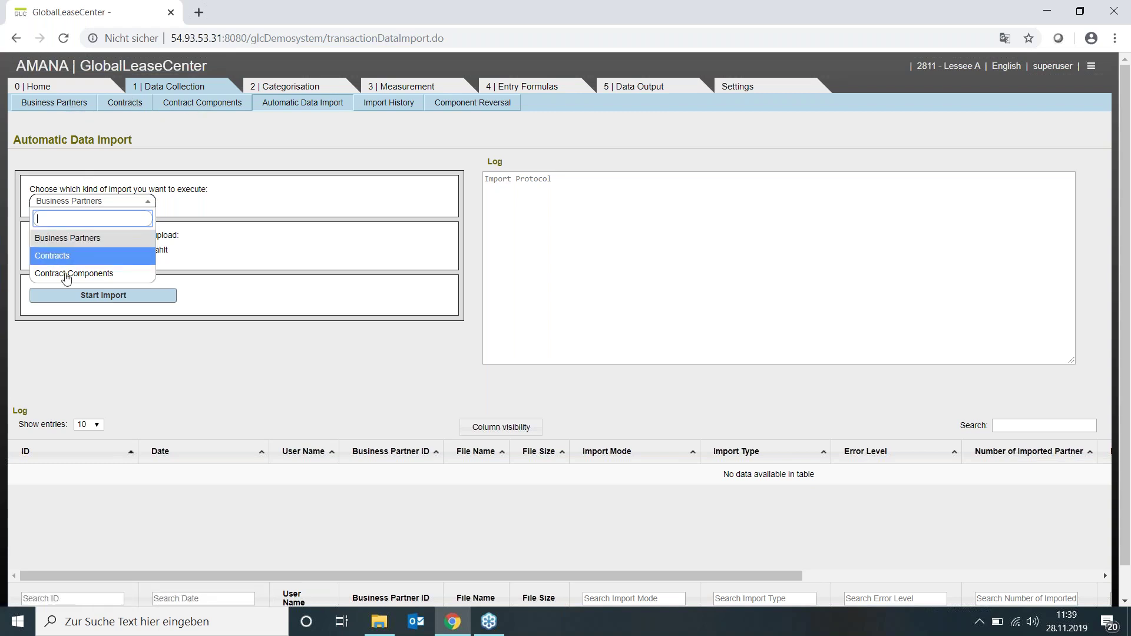
left_click(323, 179)
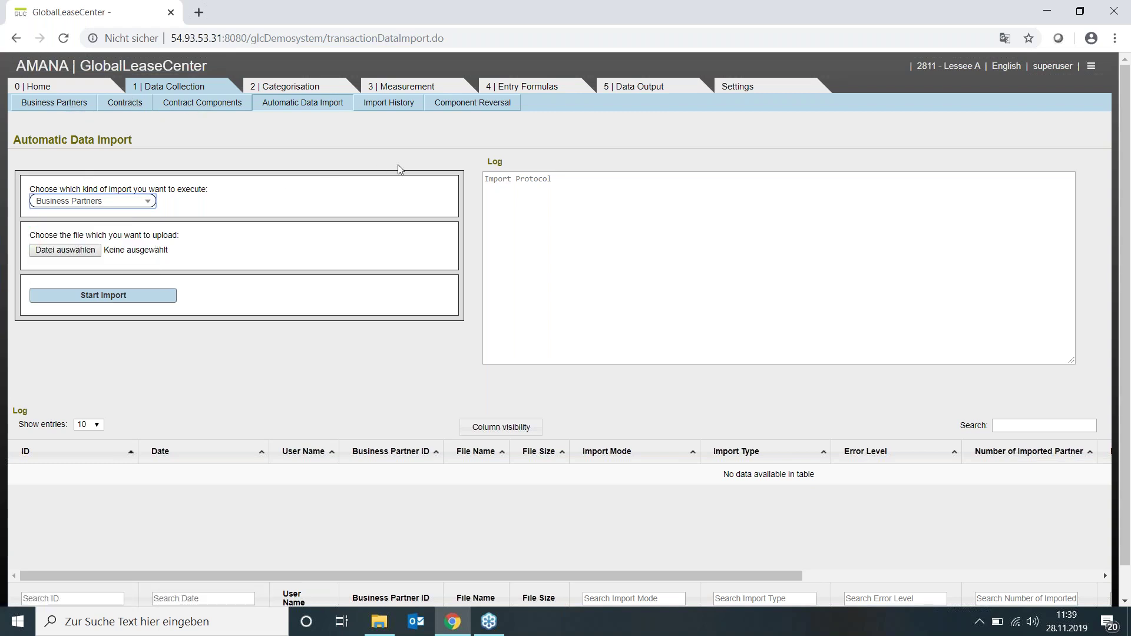
Categorise the pending component Real estate 2 and check its lease category in the categorisation results.
left_click(322, 88)
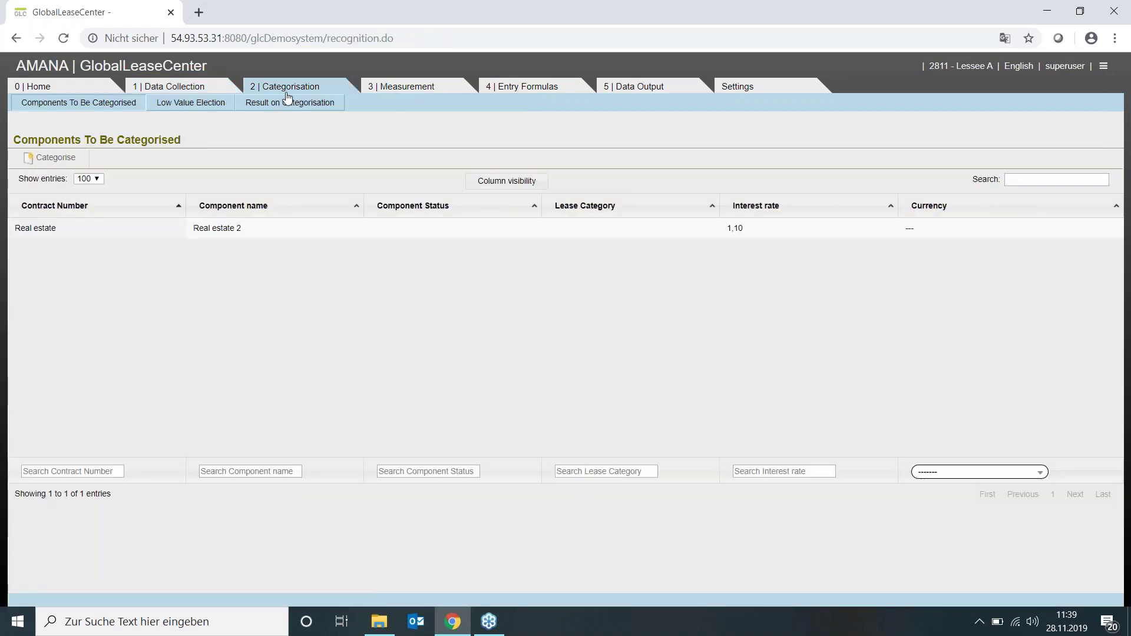
left_click(52, 159)
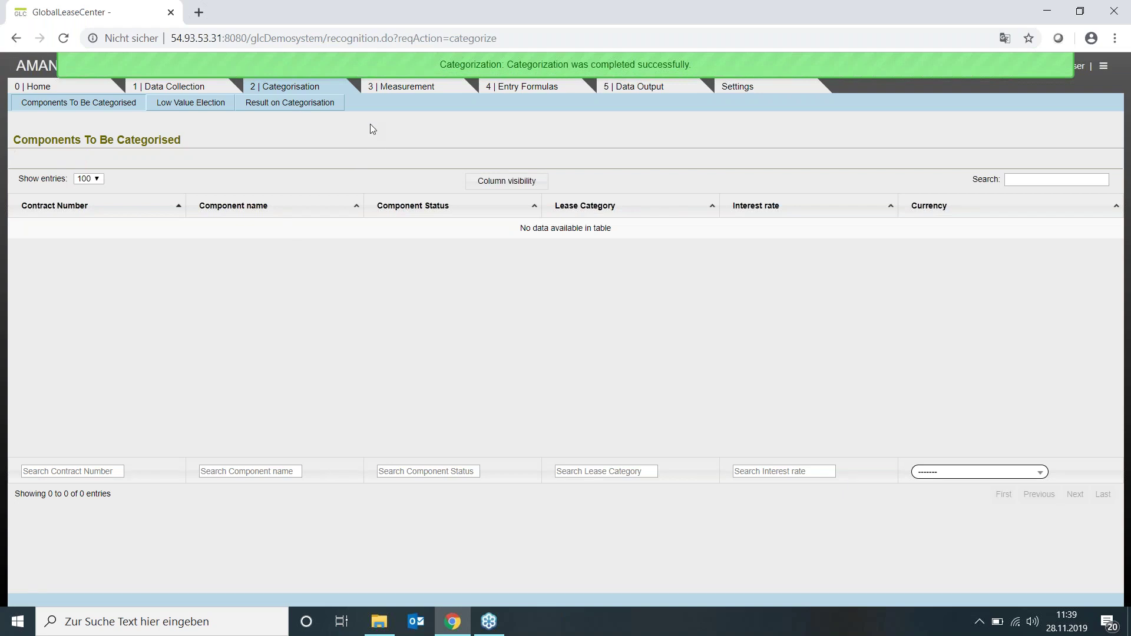
left_click(289, 102)
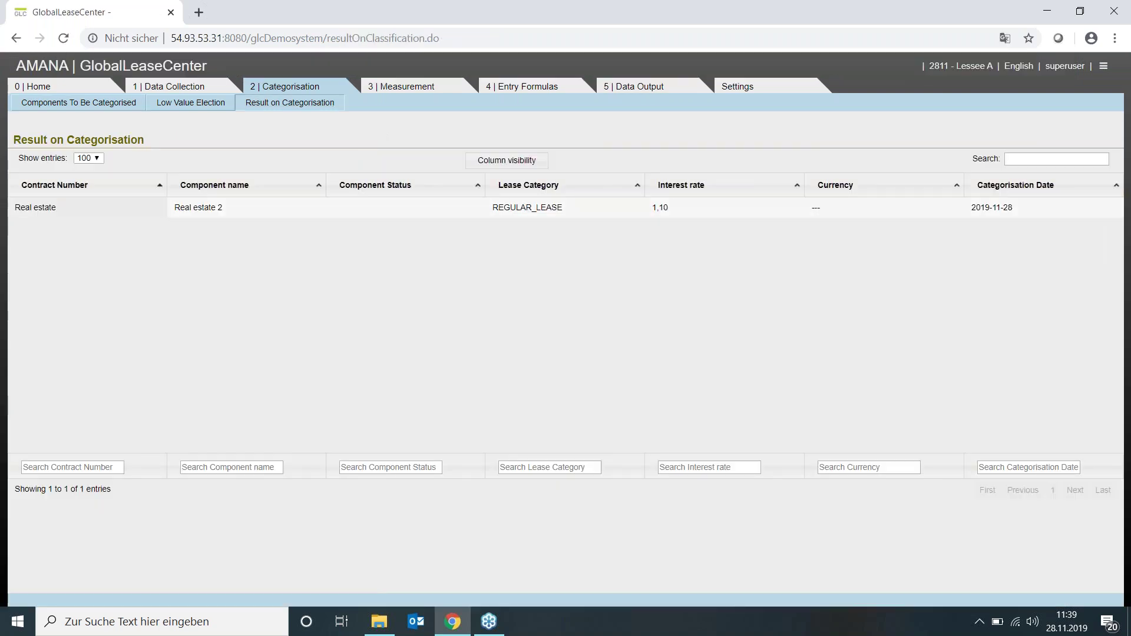
left_click_drag(494, 211, 573, 210)
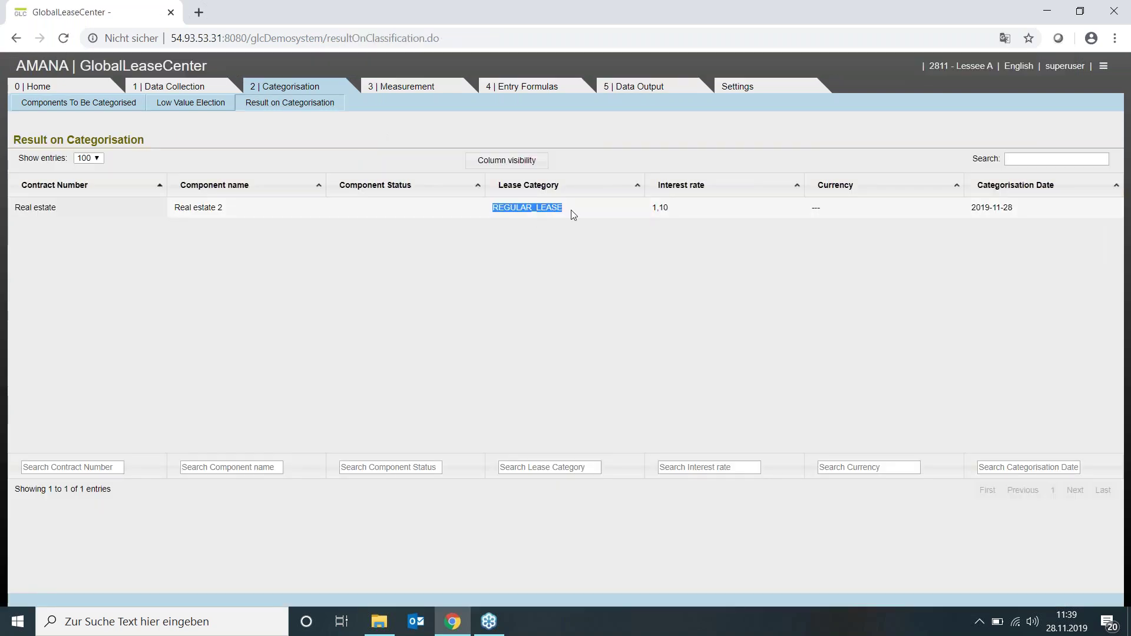
left_click(571, 247)
Calculate the lease liability measurement preview for component Real estate 2 of the Real estate contract.
left_click(426, 90)
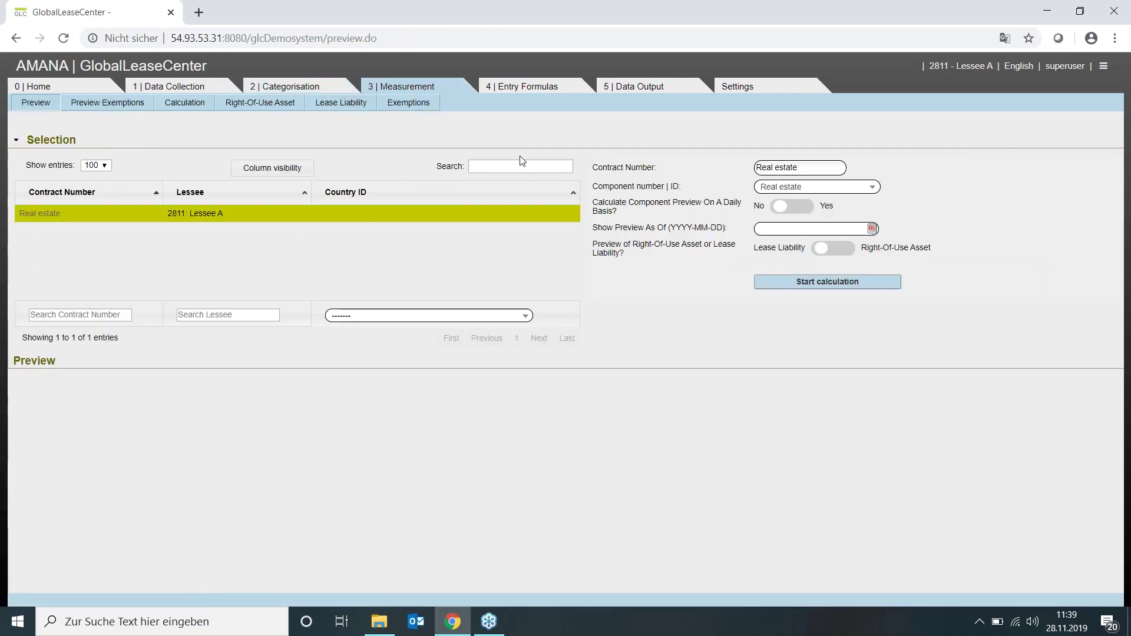
left_click(787, 189)
left_click(789, 242)
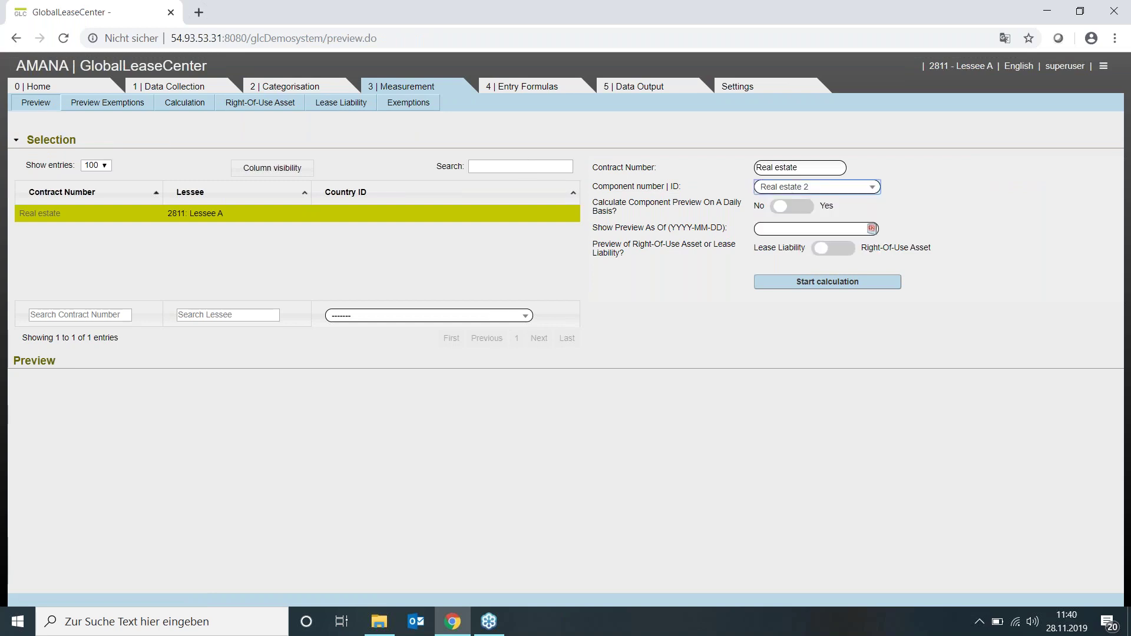
left_click(828, 283)
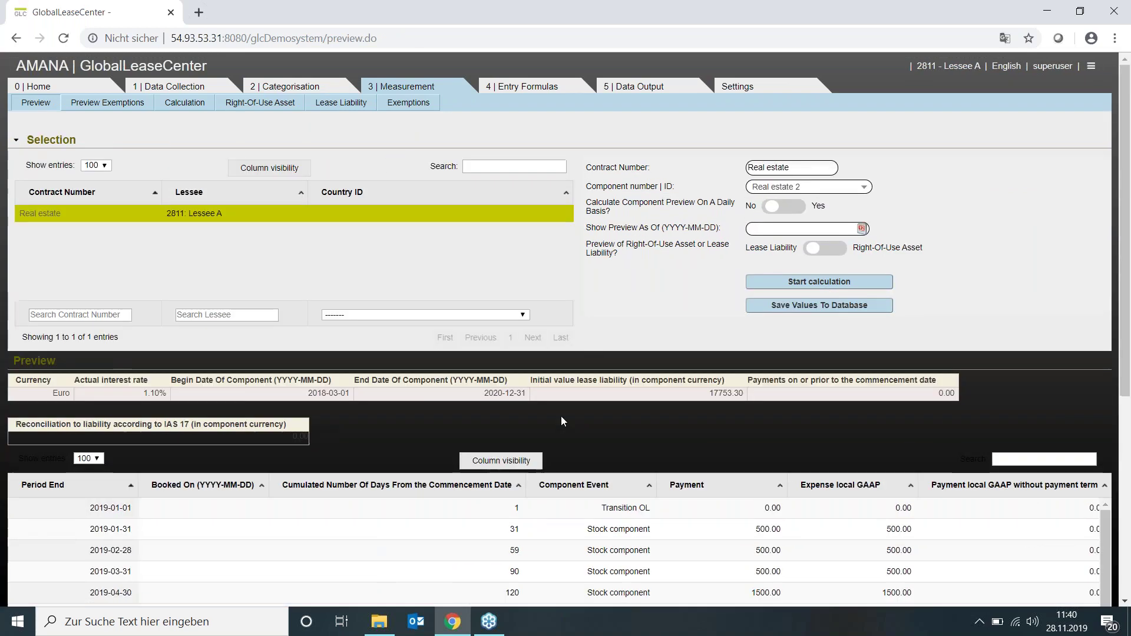
Examine the lease liability preview of Real estate 2, including its transition event, period ends and payments, with the selection area collapsed.
scroll(562, 421, "down", 1)
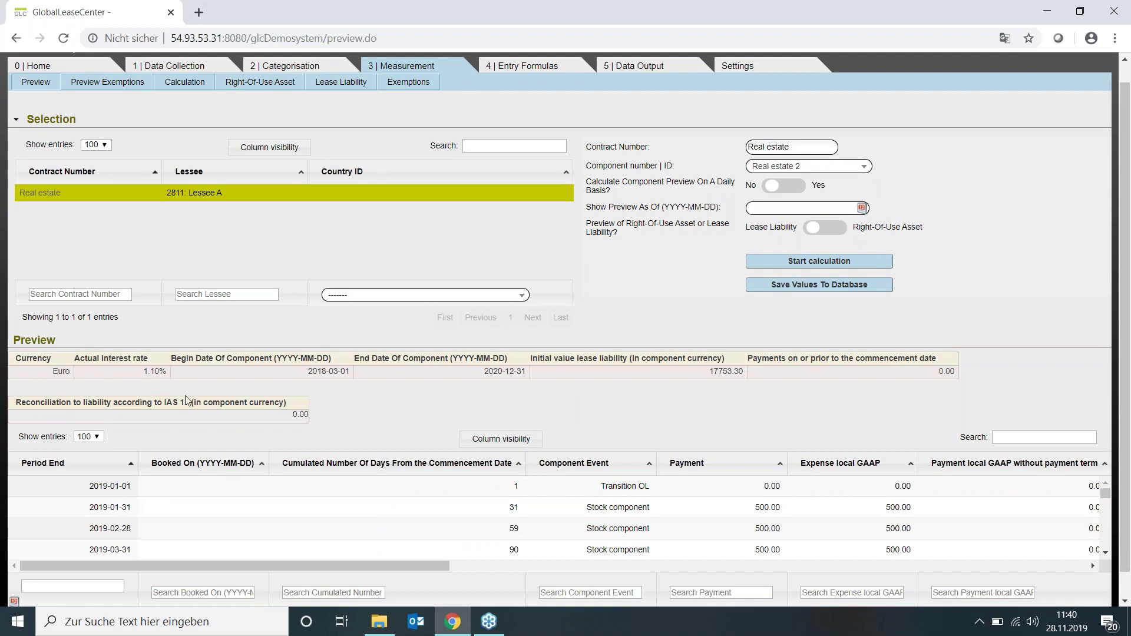
scroll(610, 480, "down", 1)
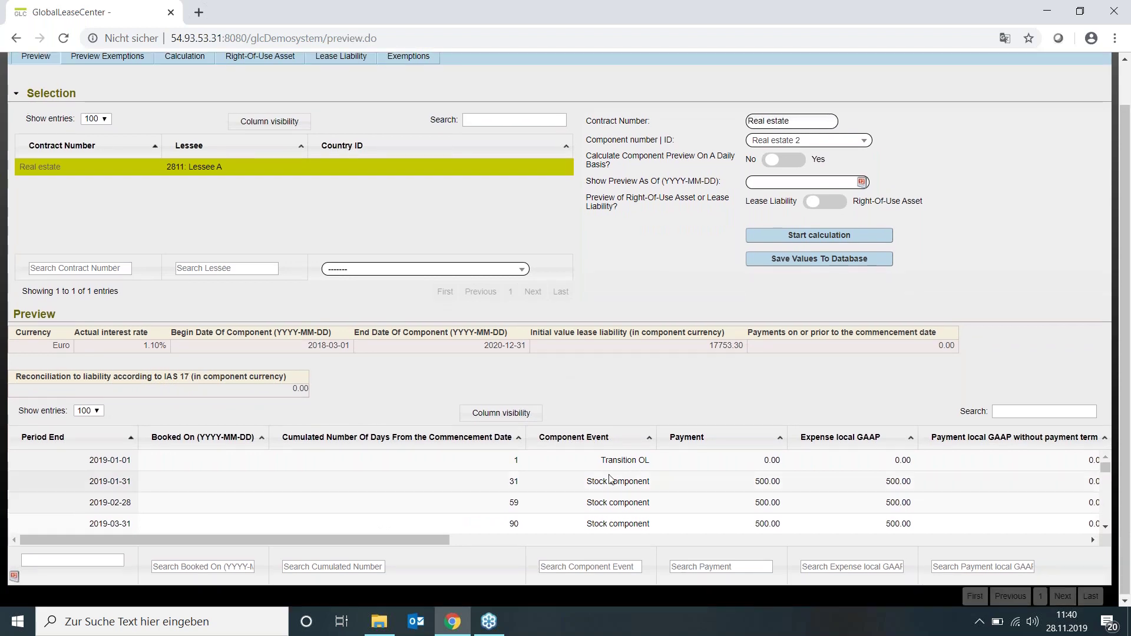
left_click_drag(601, 460, 668, 460)
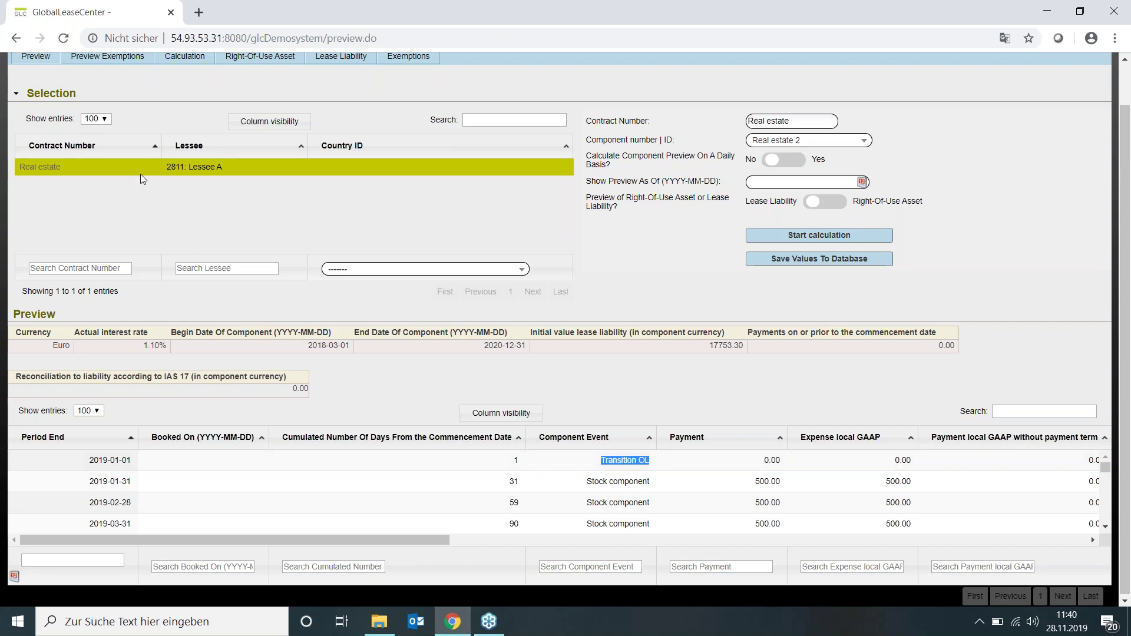
scroll(105, 210, "up", 2)
left_click(37, 123)
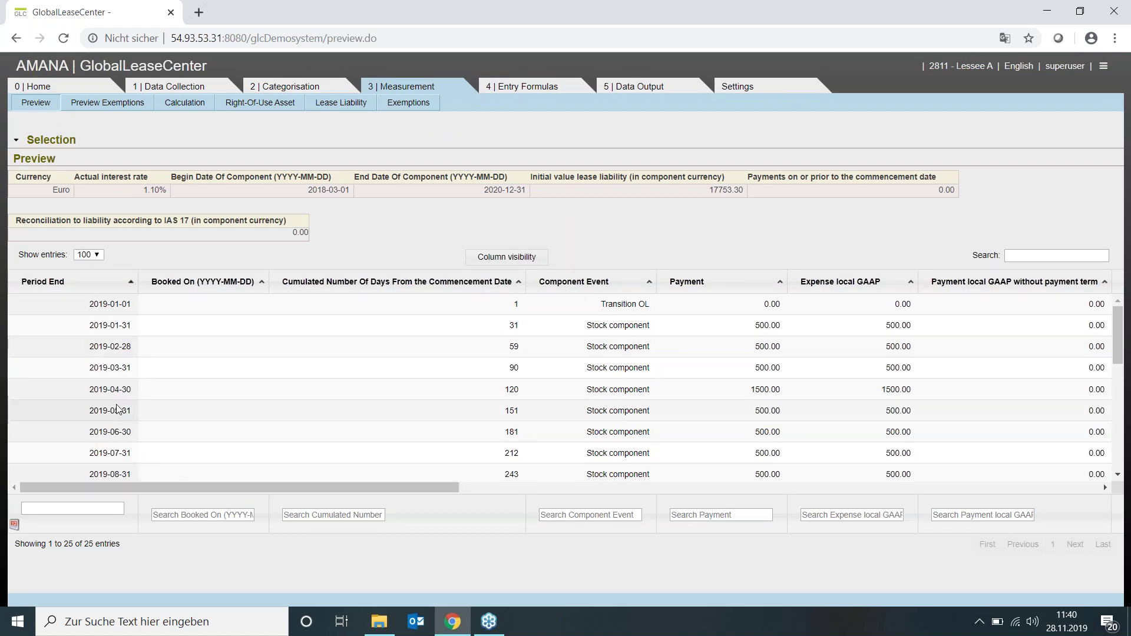
scroll(110, 310, "down", 3)
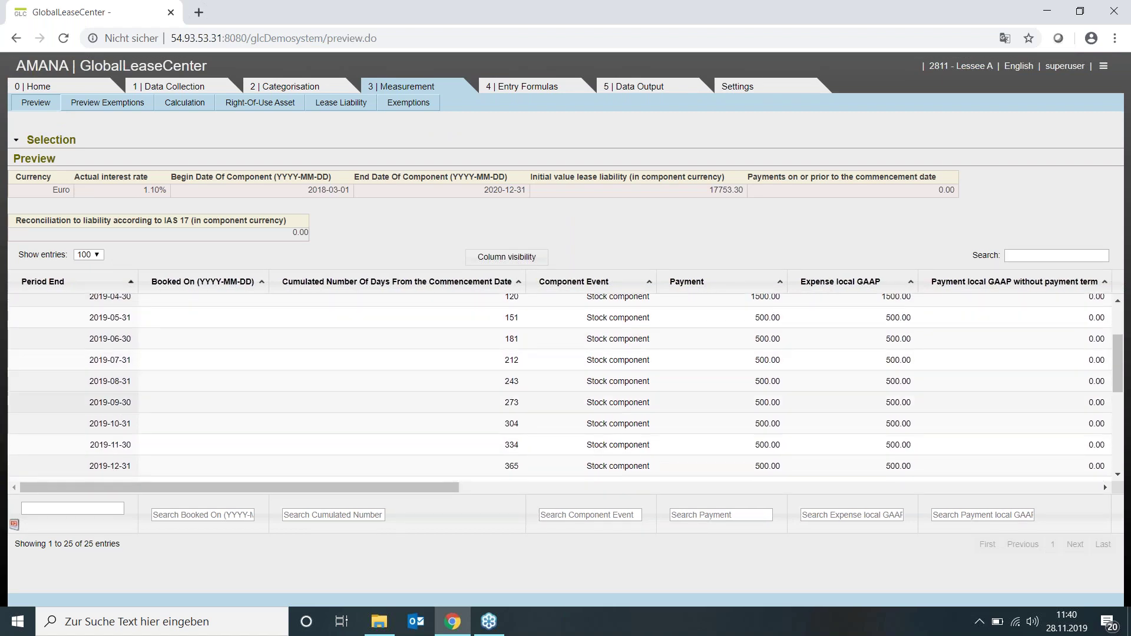
scroll(560, 386, "down", 8)
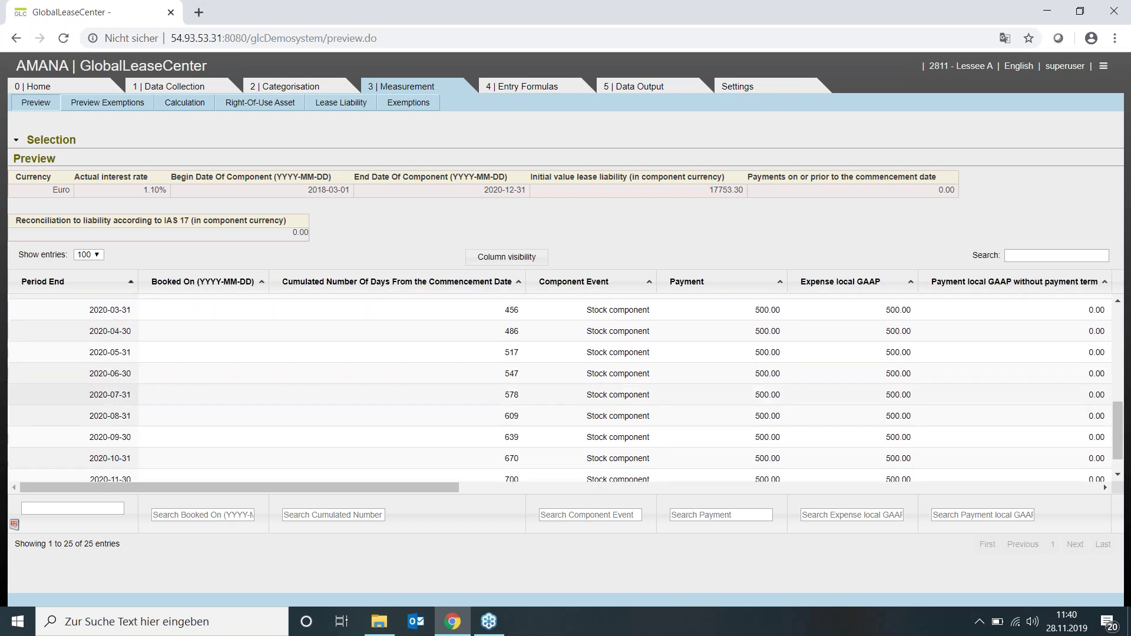
scroll(560, 386, "up", 3)
scroll(524, 330, "up", 8)
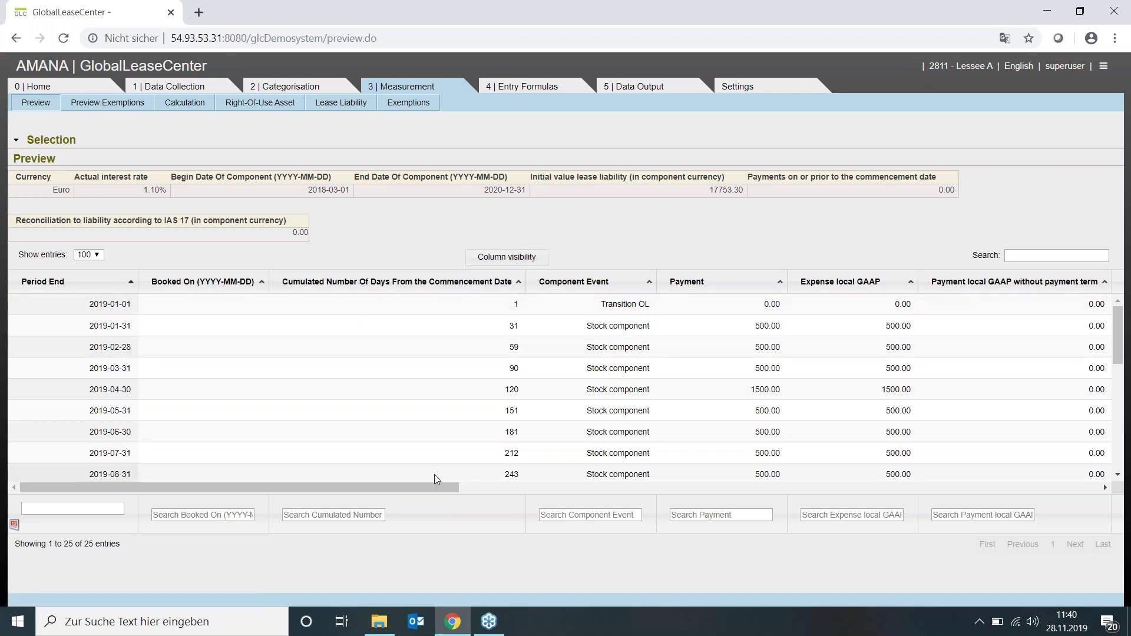
left_click_drag(431, 485, 577, 483)
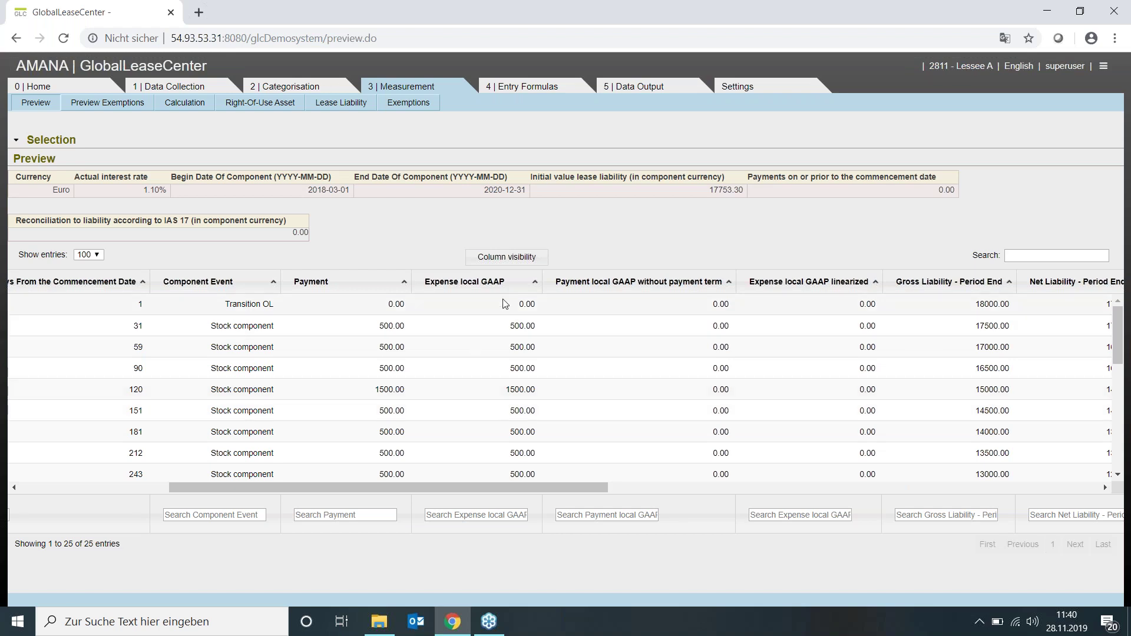
Hide the columns Expense local GAAP, Payment local GAAP without payment term and Expense local GAAP linearized from the preview table.
left_click(513, 253)
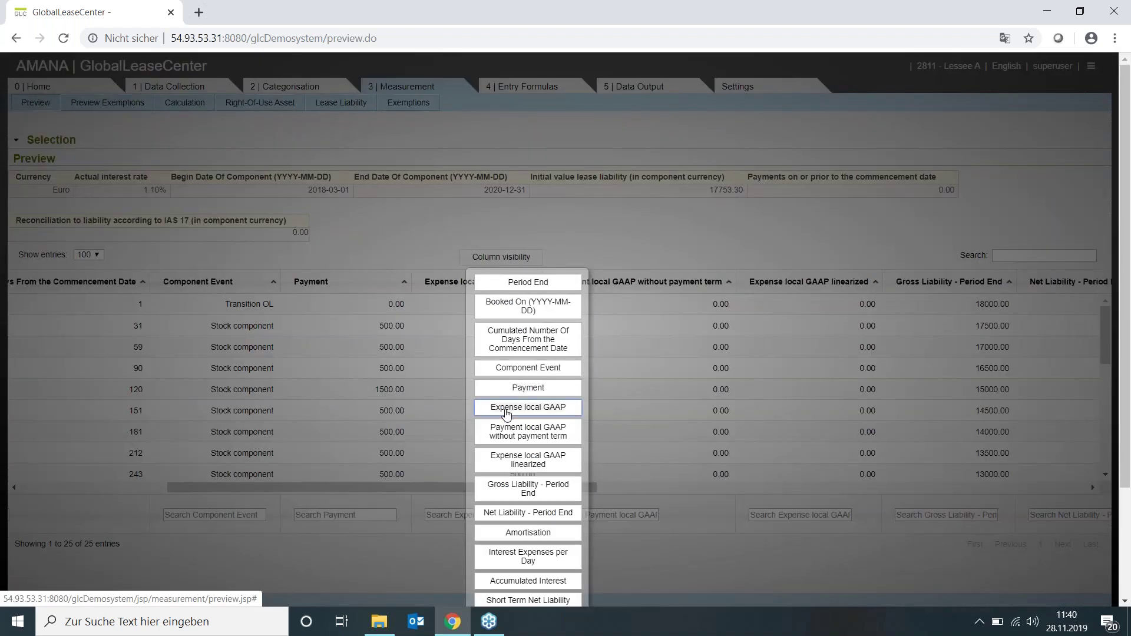
left_click(507, 413)
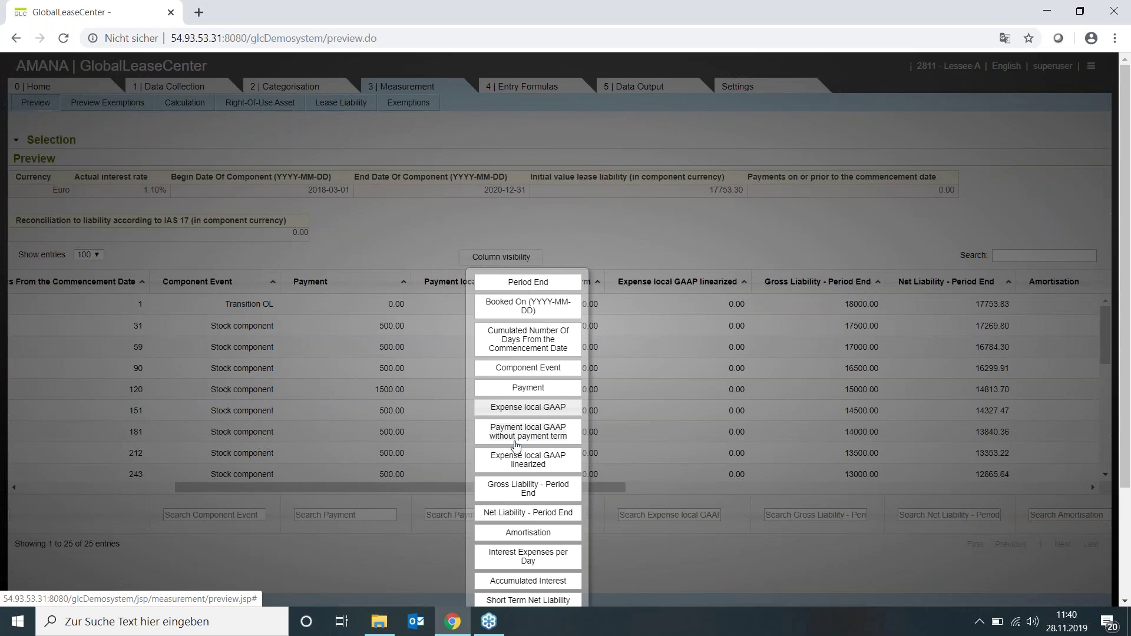
left_click(516, 433)
left_click(518, 462)
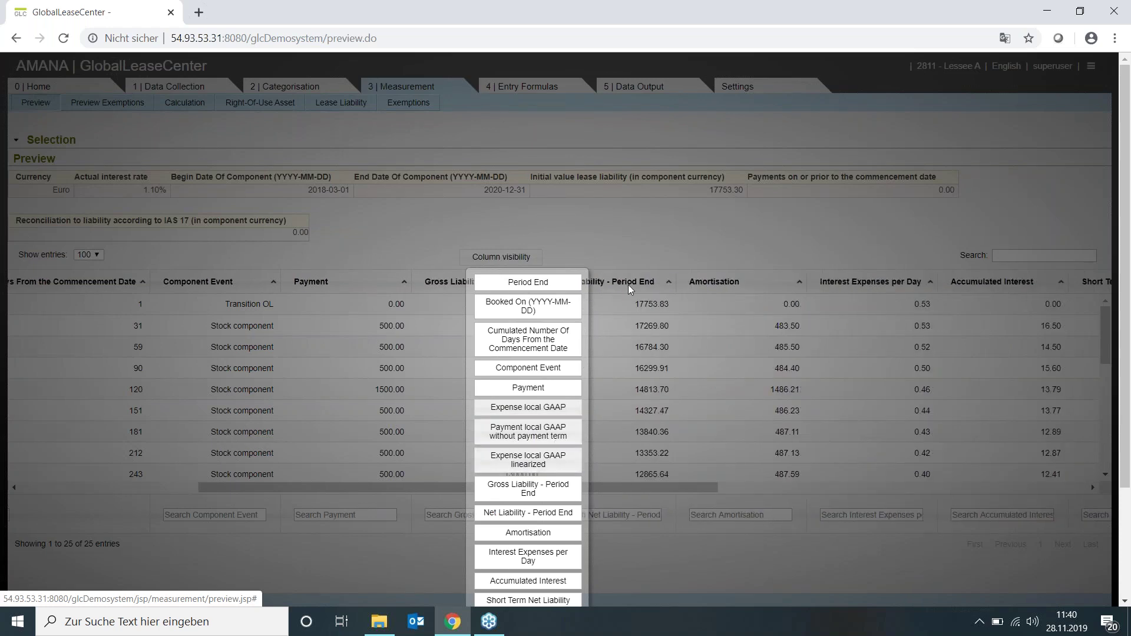
left_click(636, 238)
Review the gross and net liability, amortisation, interest and short- and long-term columns of the lease liability preview.
left_click_drag(518, 486, 600, 487)
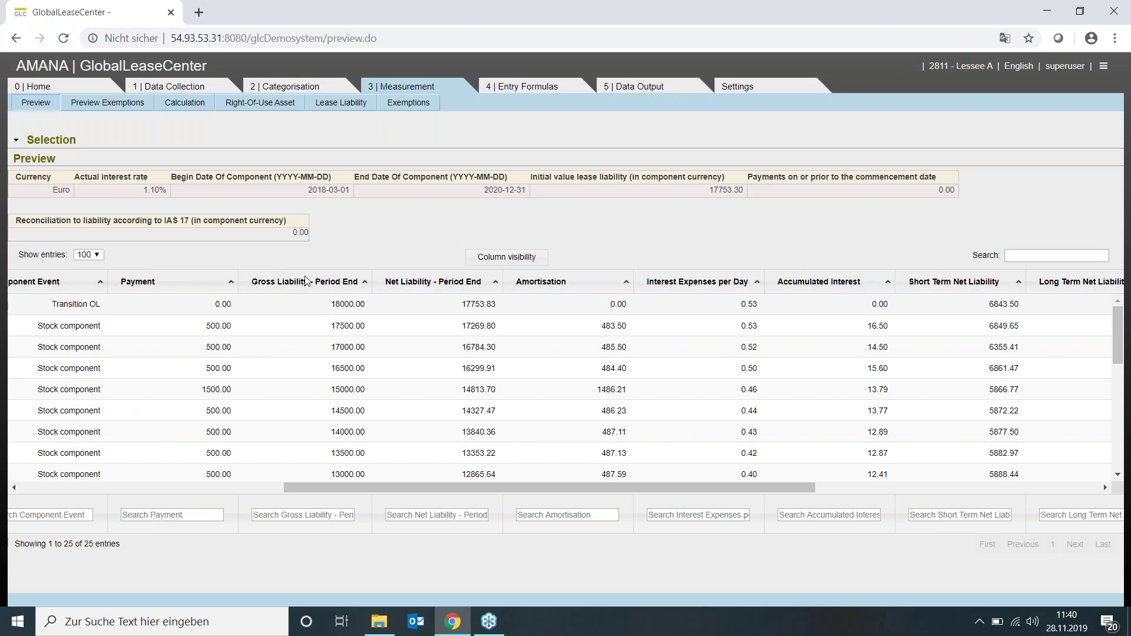
left_click_drag(290, 487, 24, 489)
left_click_drag(167, 484, 467, 535)
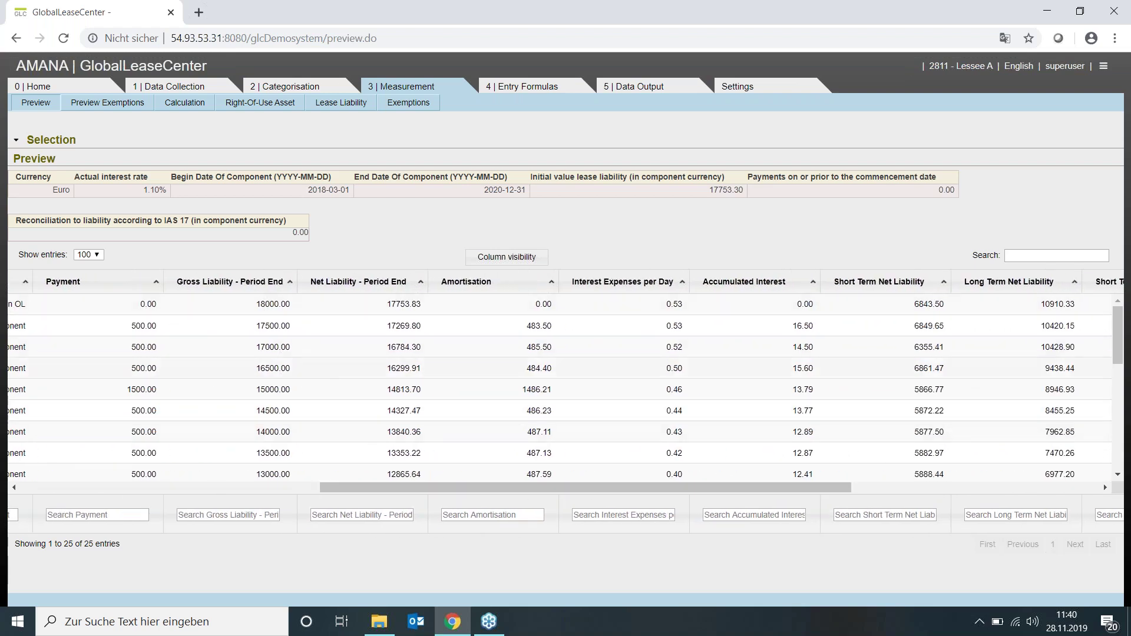
left_click_drag(545, 484, 710, 494)
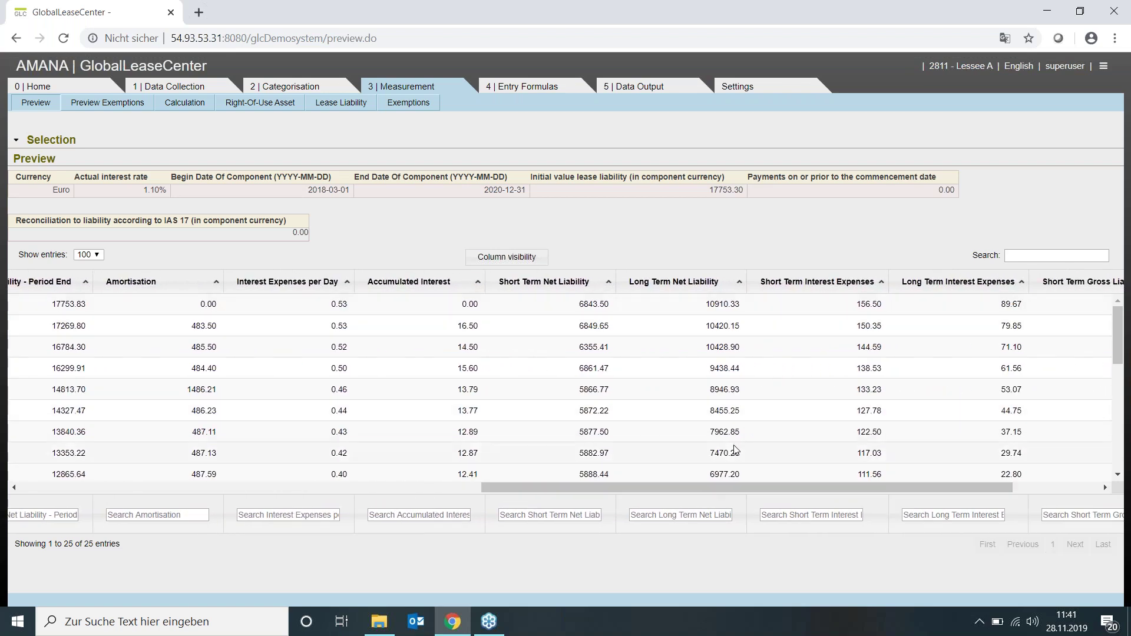
left_click_drag(678, 490, 757, 490)
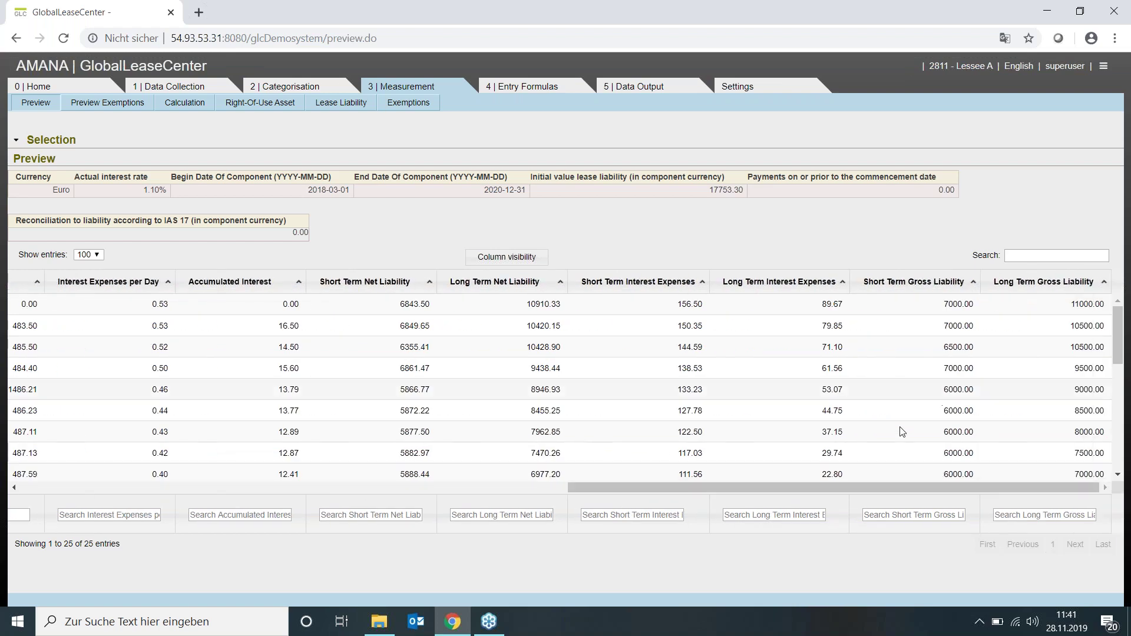
left_click_drag(793, 491, 248, 488)
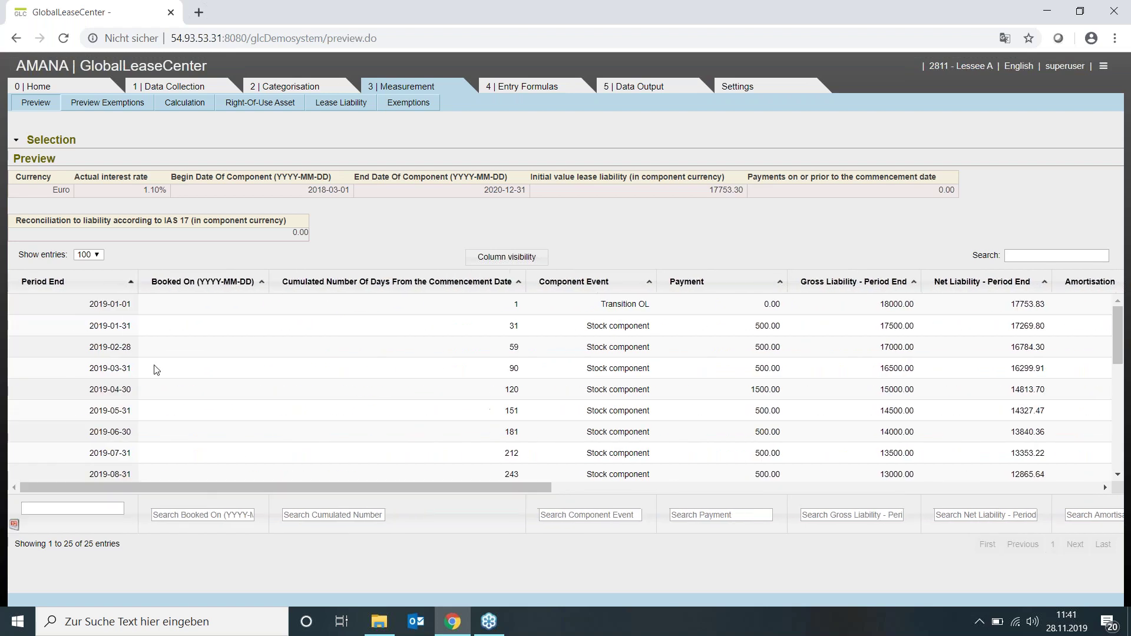
Switch the preview of Real estate 2 to Right-Of-Use Asset and calculate it.
left_click(29, 141)
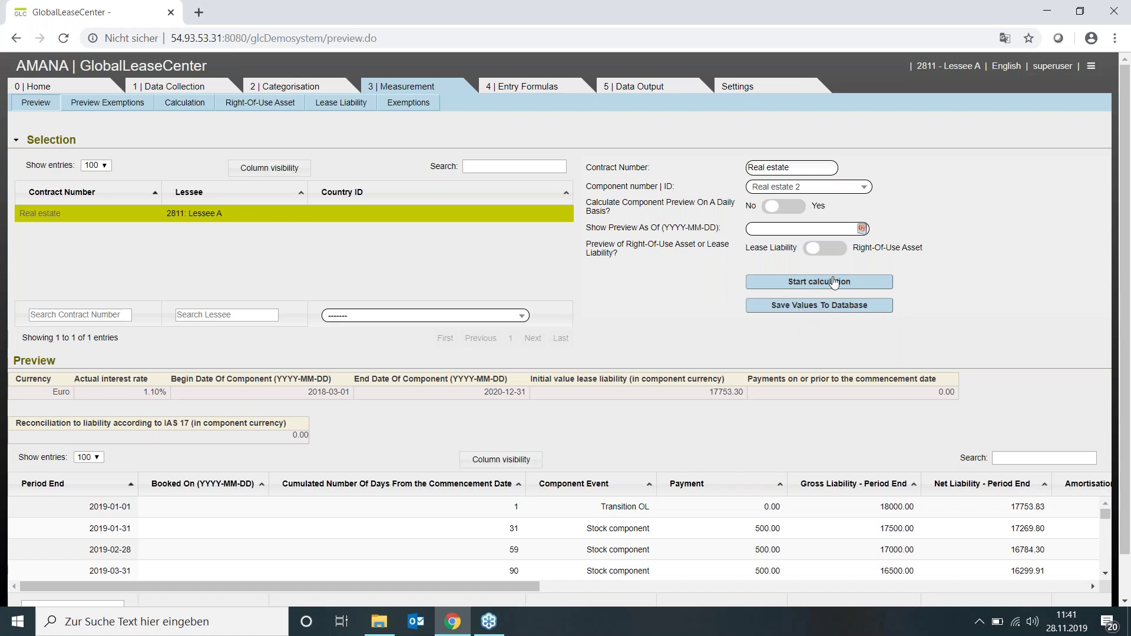
left_click(830, 253)
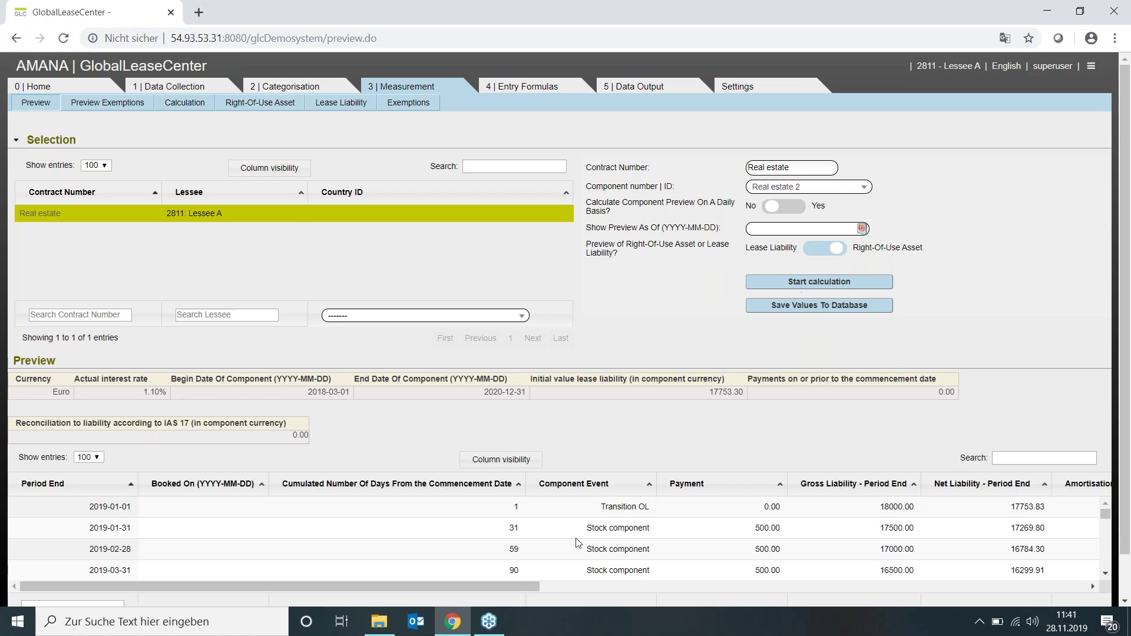
left_click(809, 286)
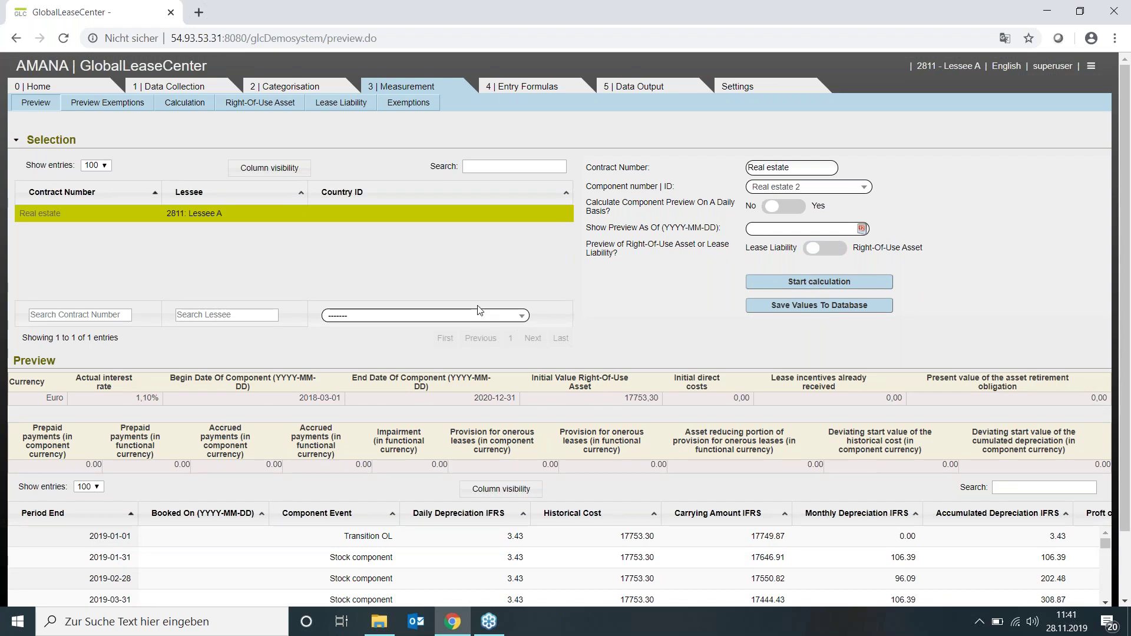
Examine the initial right-of-use asset value and the depreciation and carrying amount columns across the preview periods.
left_click(17, 142)
double_click(641, 191)
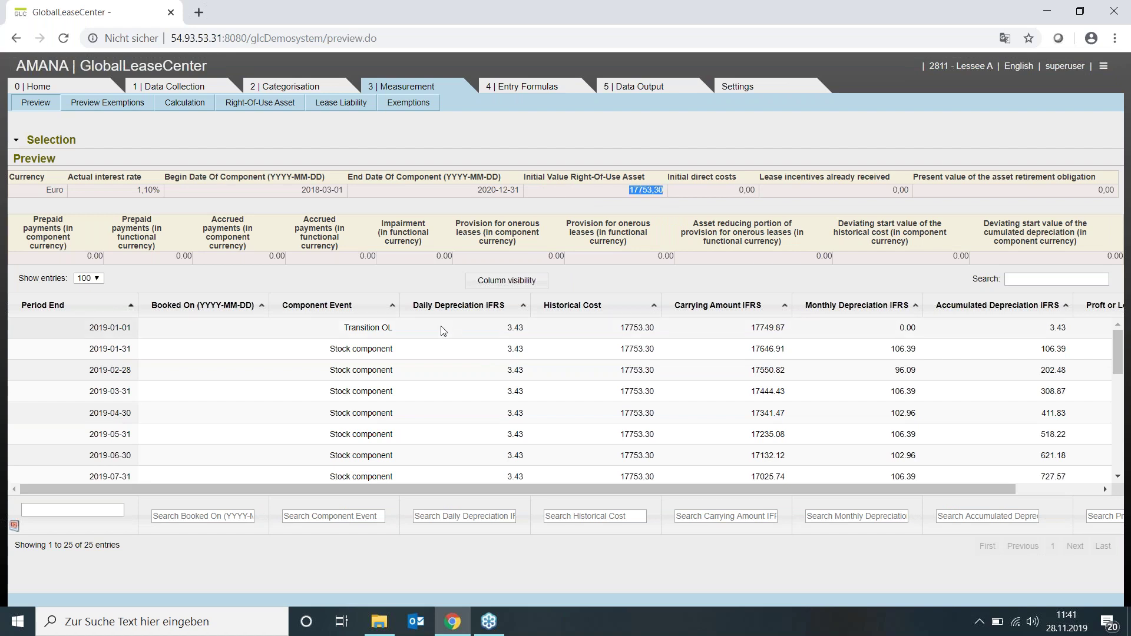
left_click_drag(390, 486, 438, 482)
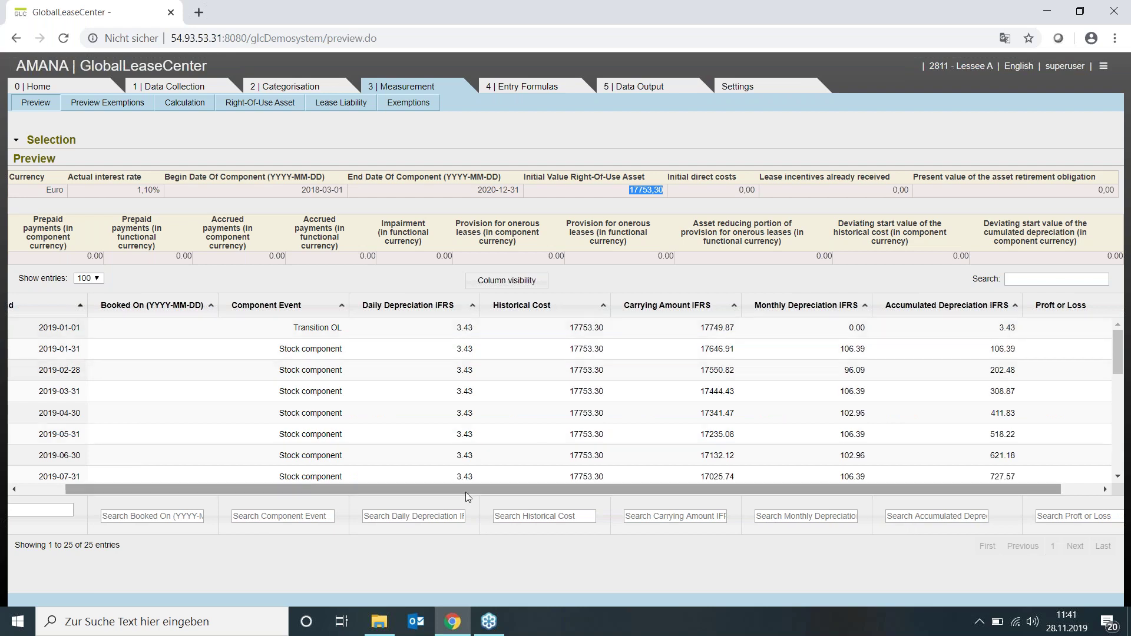
left_click_drag(469, 493, 542, 490)
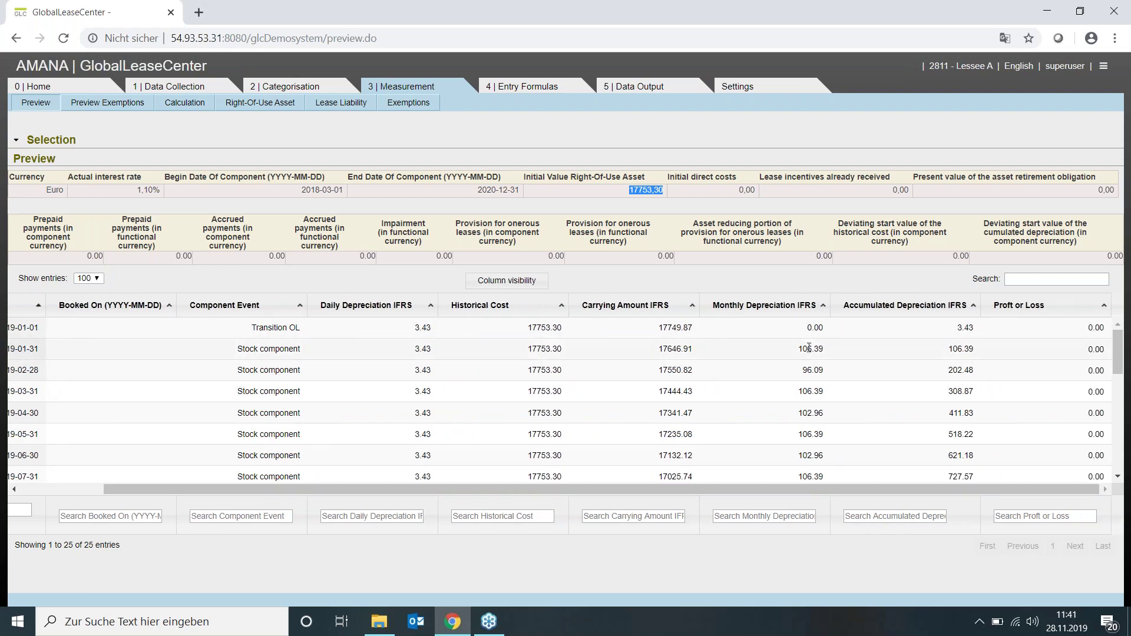
scroll(939, 392, "down", 4)
scroll(940, 392, "down", 3)
left_click_drag(786, 487, 518, 496)
scroll(468, 379, "up", 6)
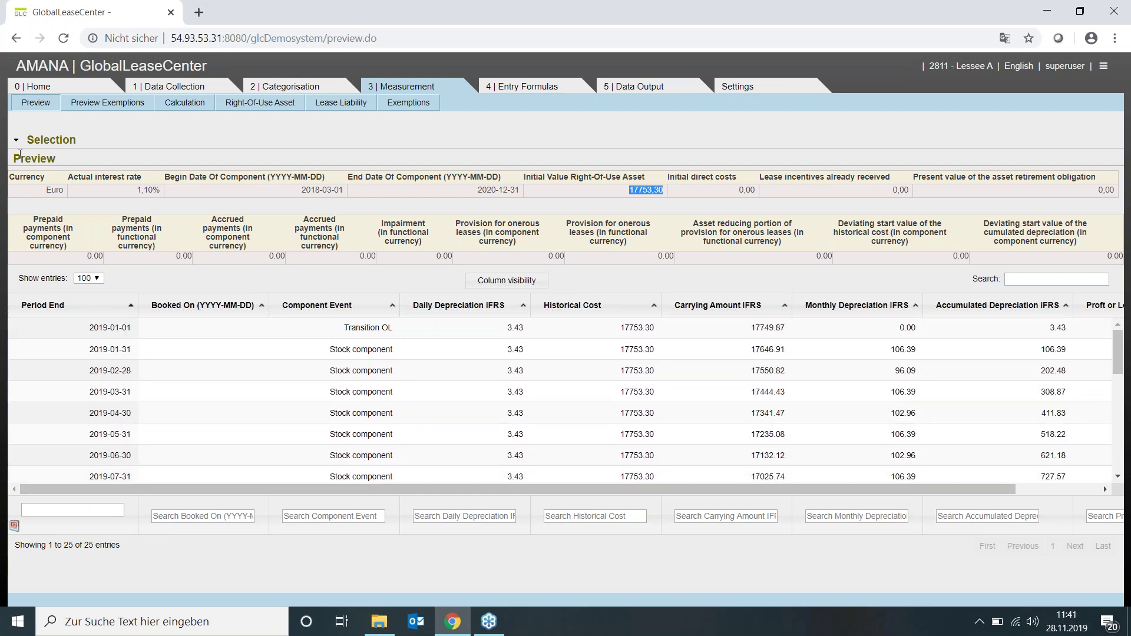
Save the displayed calculation of Real estate 2 to the database.
left_click(16, 140)
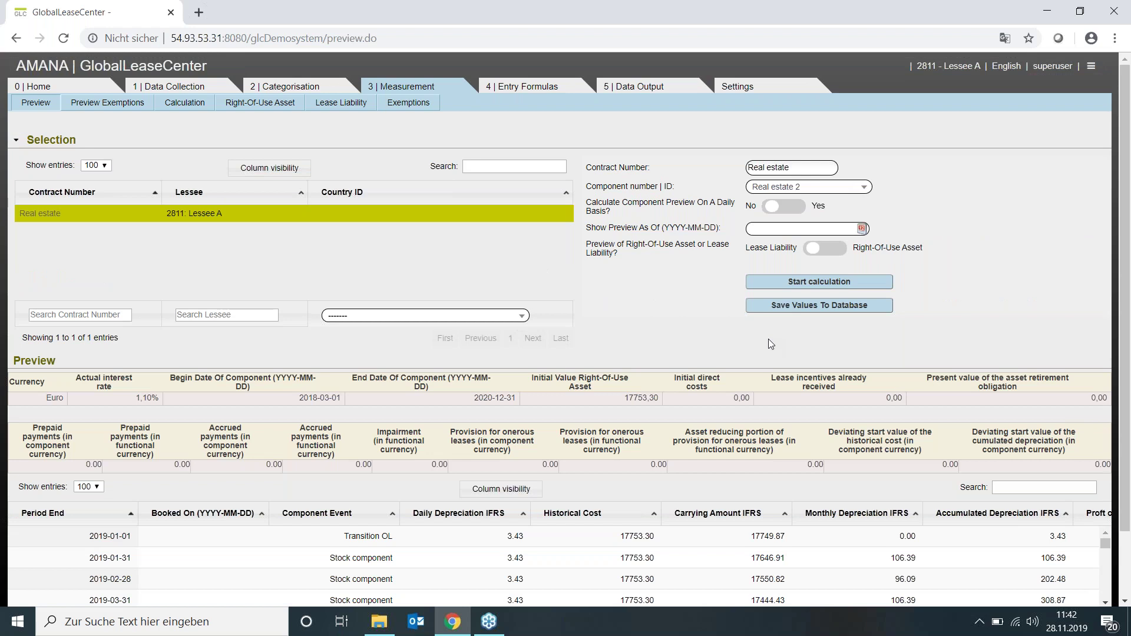
left_click(798, 307)
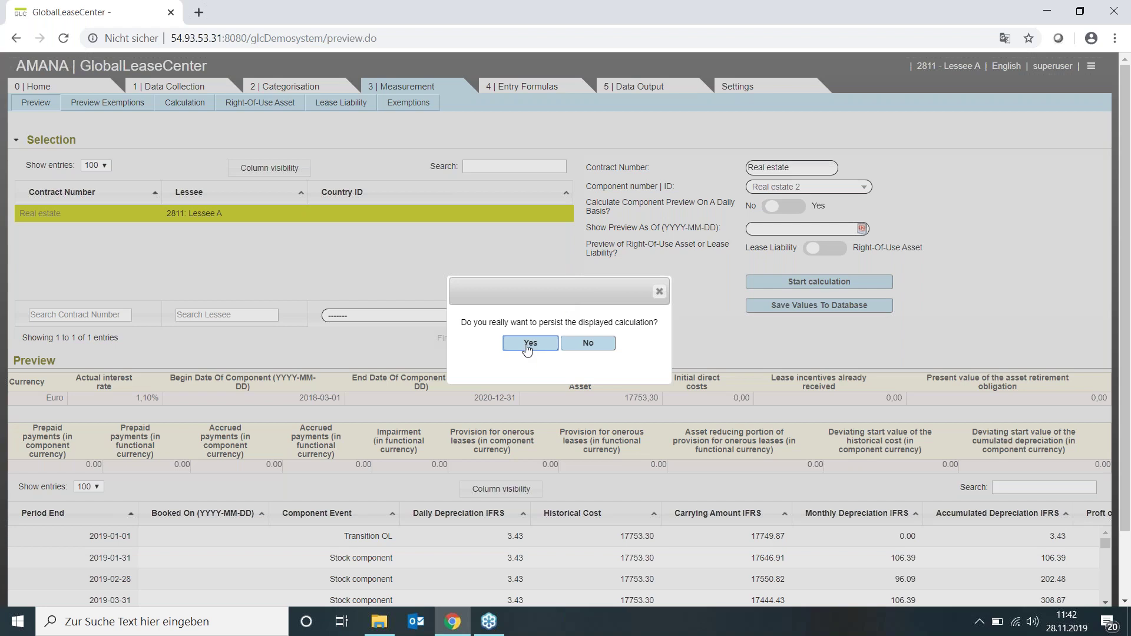
left_click(529, 344)
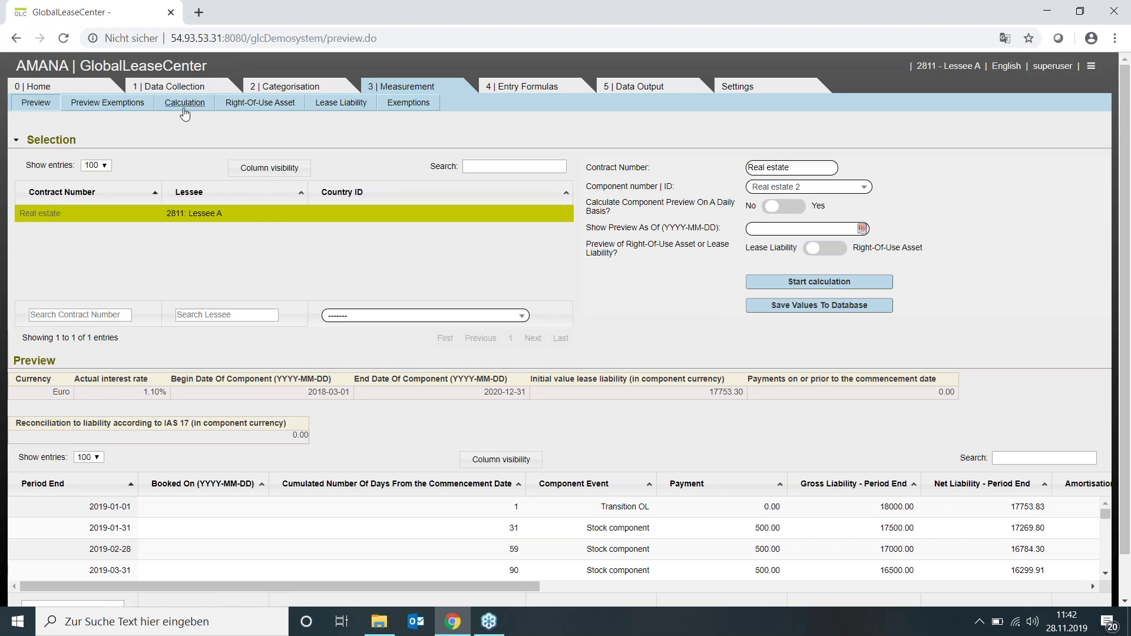
Check the company choice and other options for calculating all components at once.
left_click(184, 110)
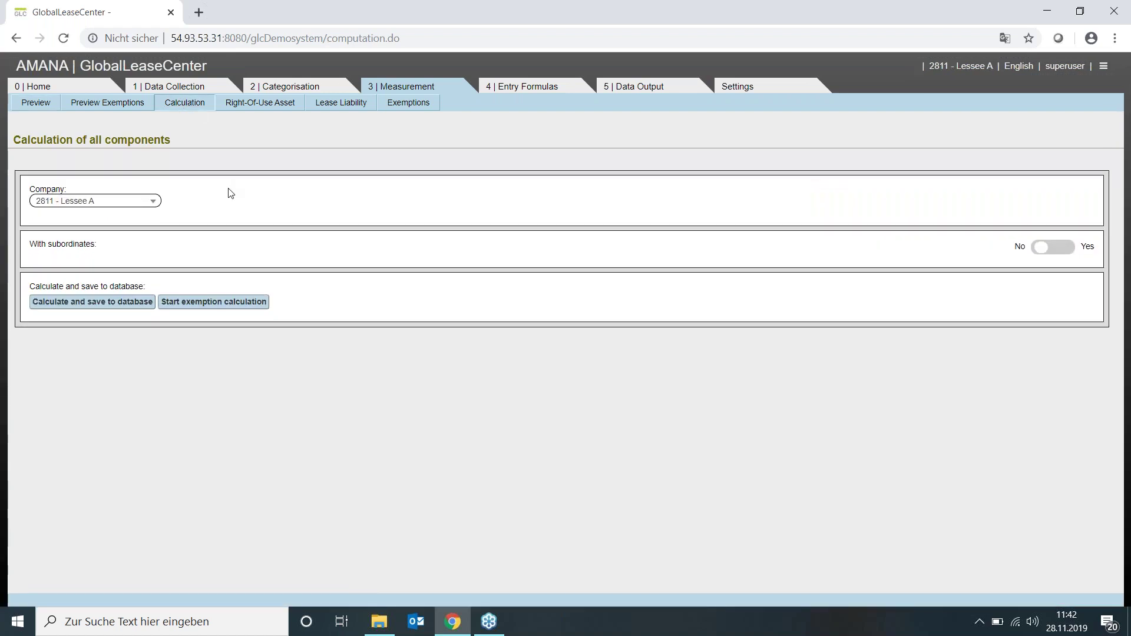
left_click(101, 204)
left_click(102, 203)
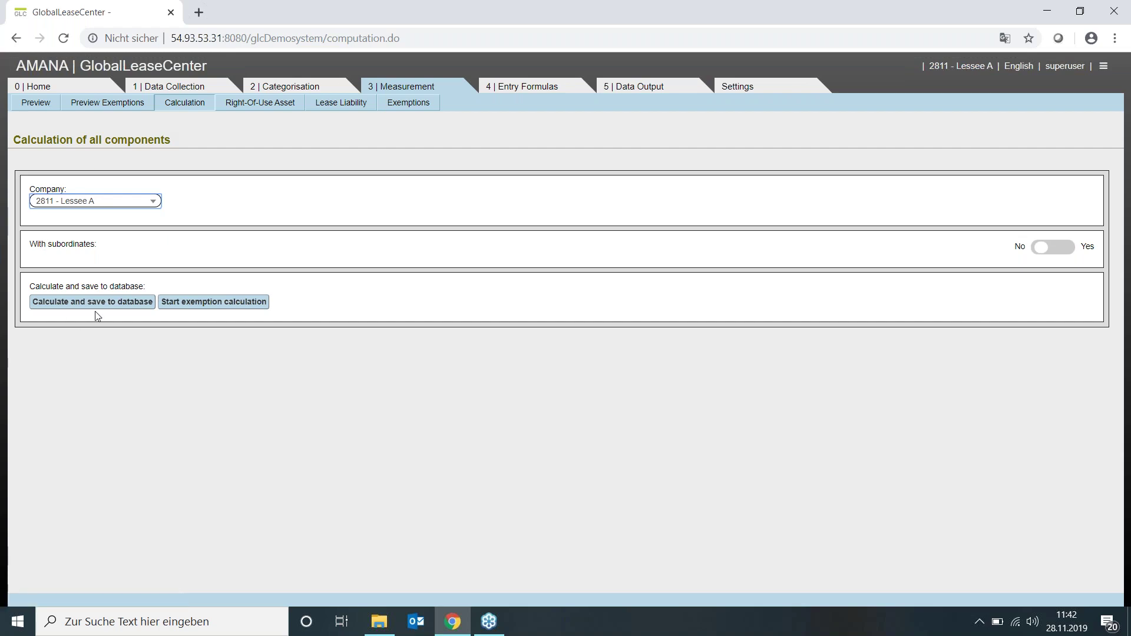
left_click(704, 255)
Examine the transaction plan of the entry formulas, from the debit and credit accounts to the attribute, transaction group and account selector columns.
left_click(538, 89)
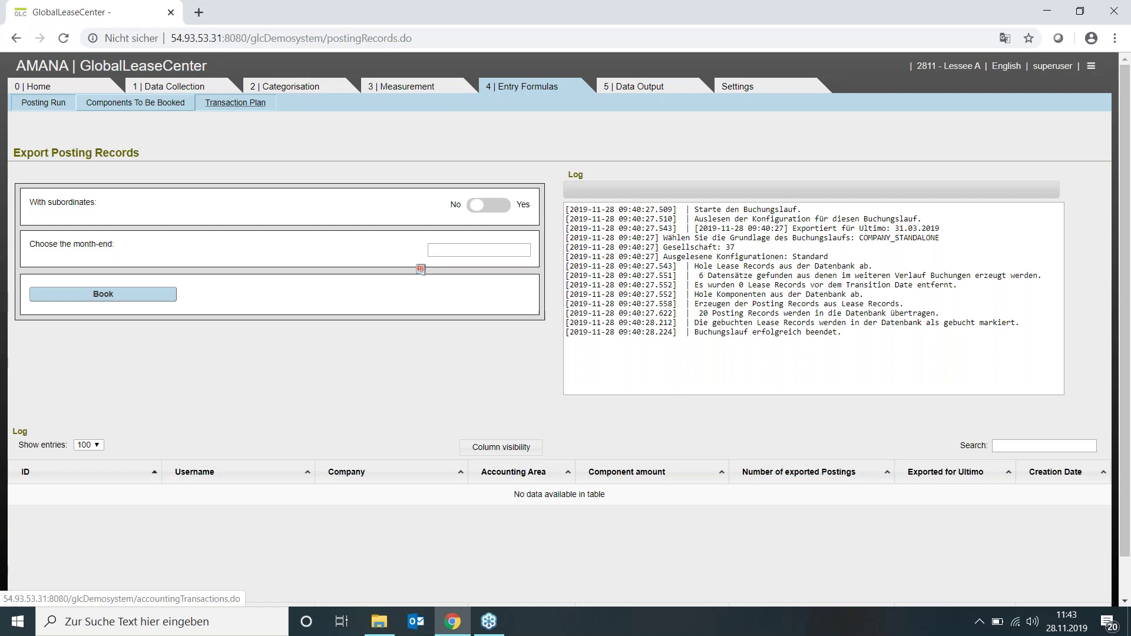
left_click(235, 103)
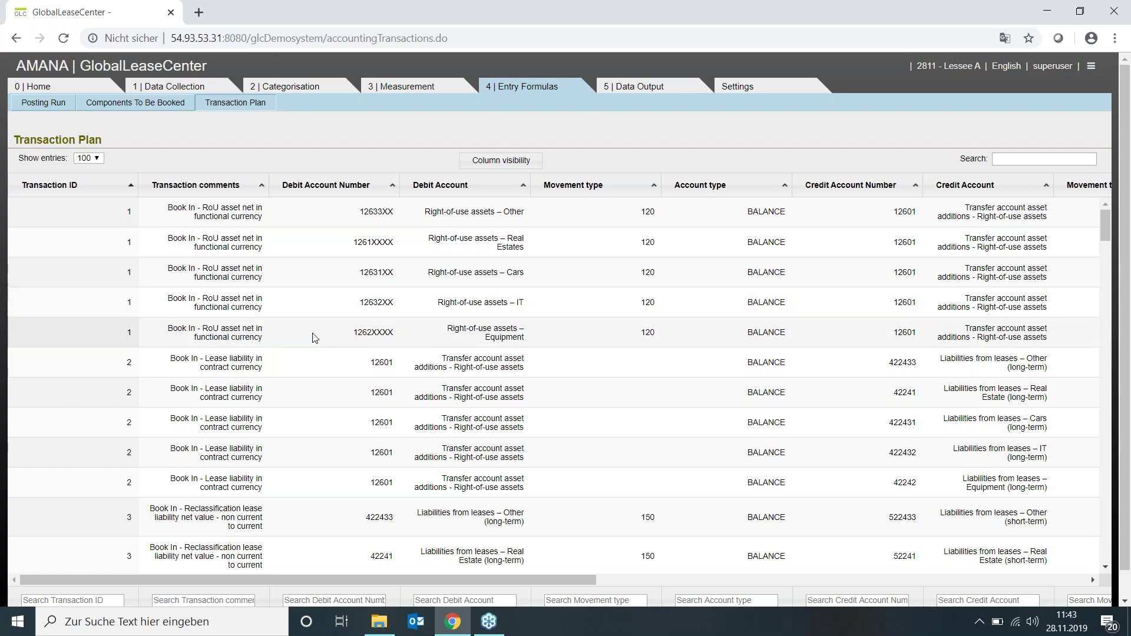
left_click_drag(339, 576, 182, 575)
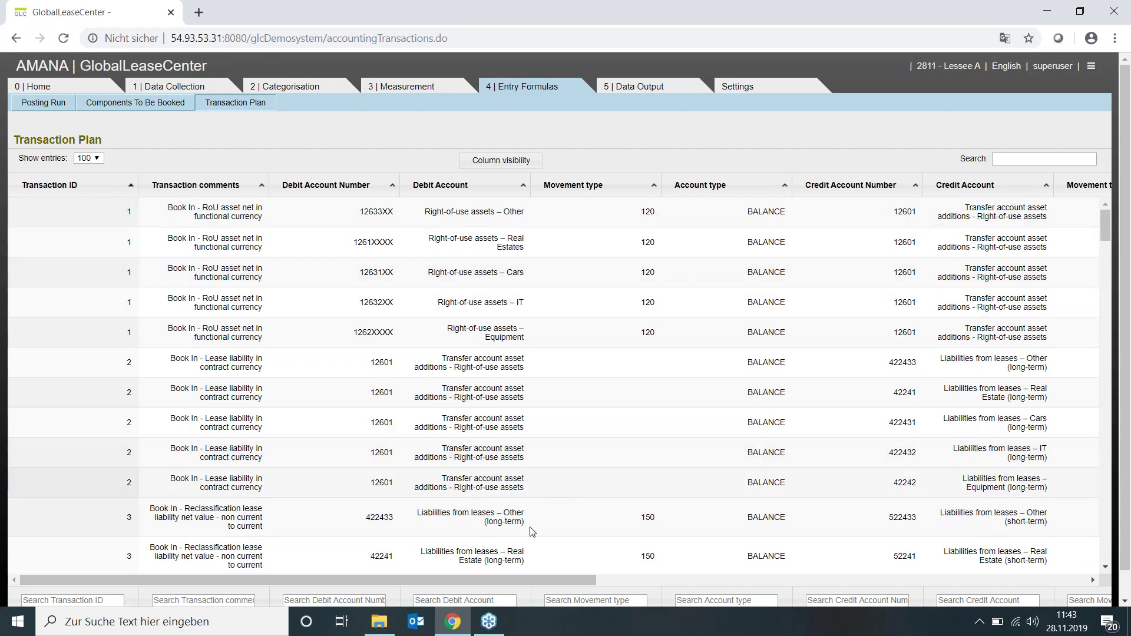
left_click_drag(487, 582, 943, 539)
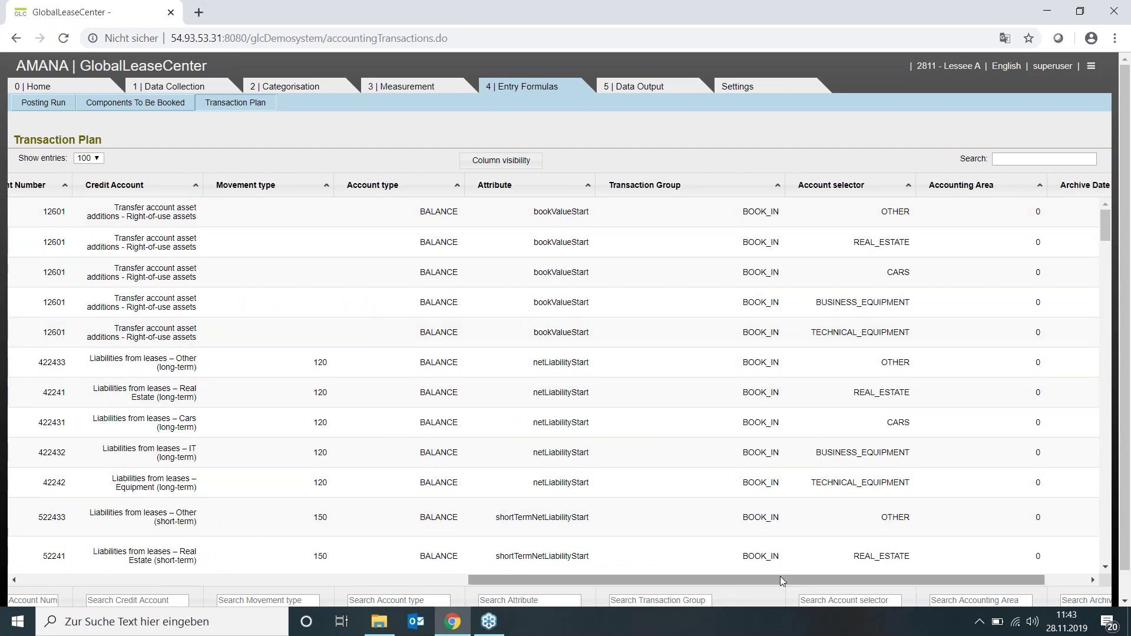
Book the posting run for the month-end 2019-01-31.
left_click_drag(740, 580, 291, 580)
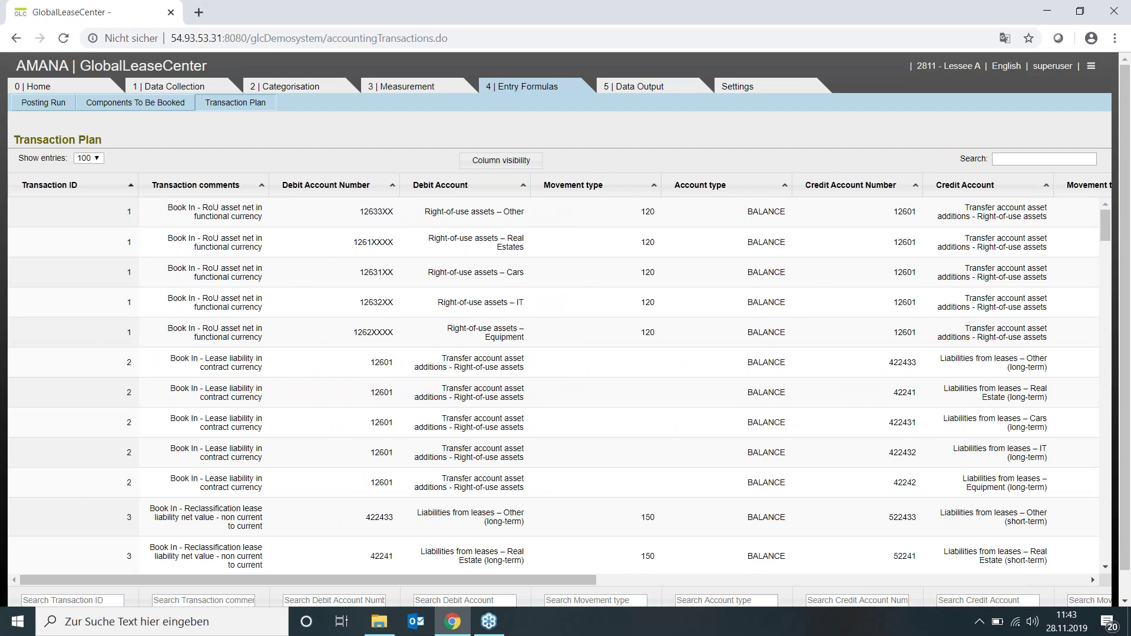
left_click(51, 105)
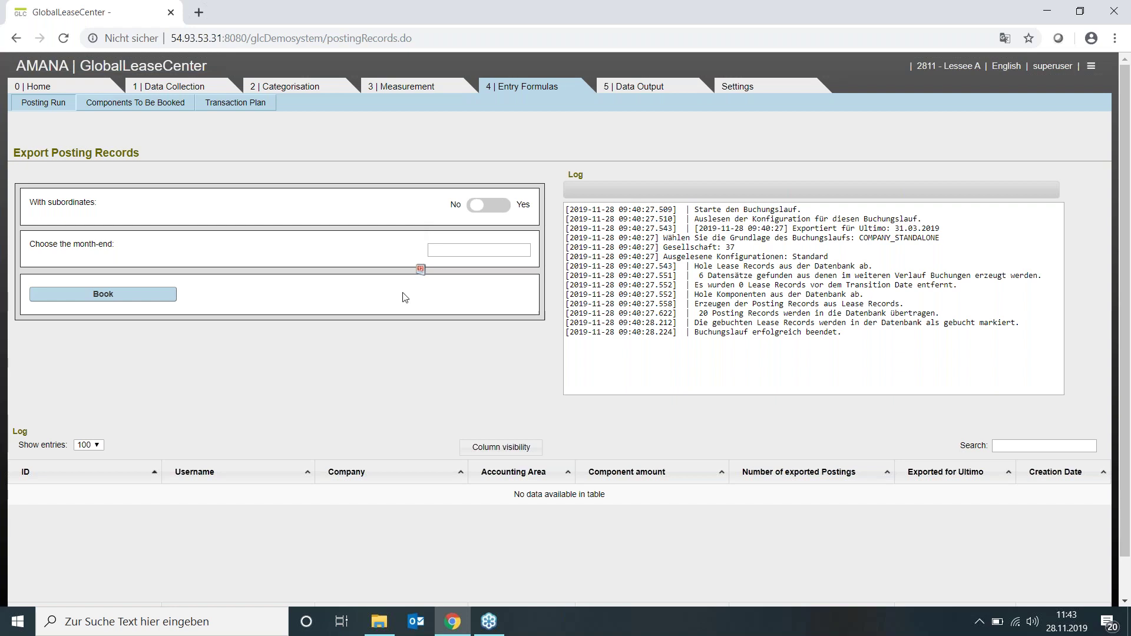
left_click(424, 270)
left_click(439, 269)
left_click(439, 269)
left_click(439, 269)
left_click(439, 268)
left_click(439, 268)
left_click(439, 269)
left_click(440, 269)
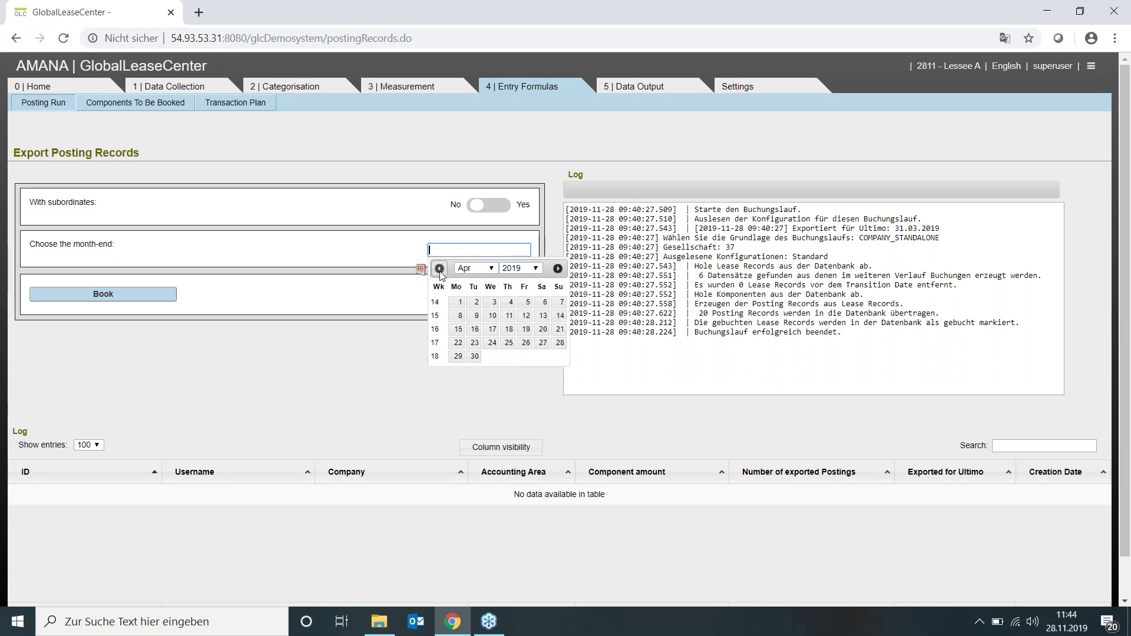
left_click(440, 269)
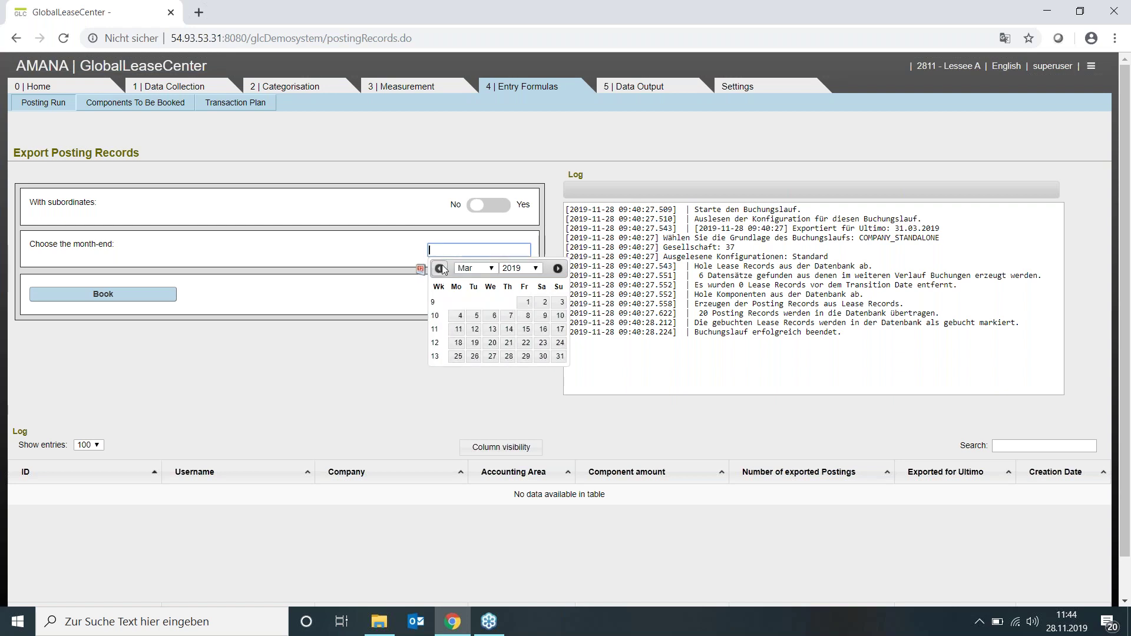
left_click(440, 268)
left_click(439, 268)
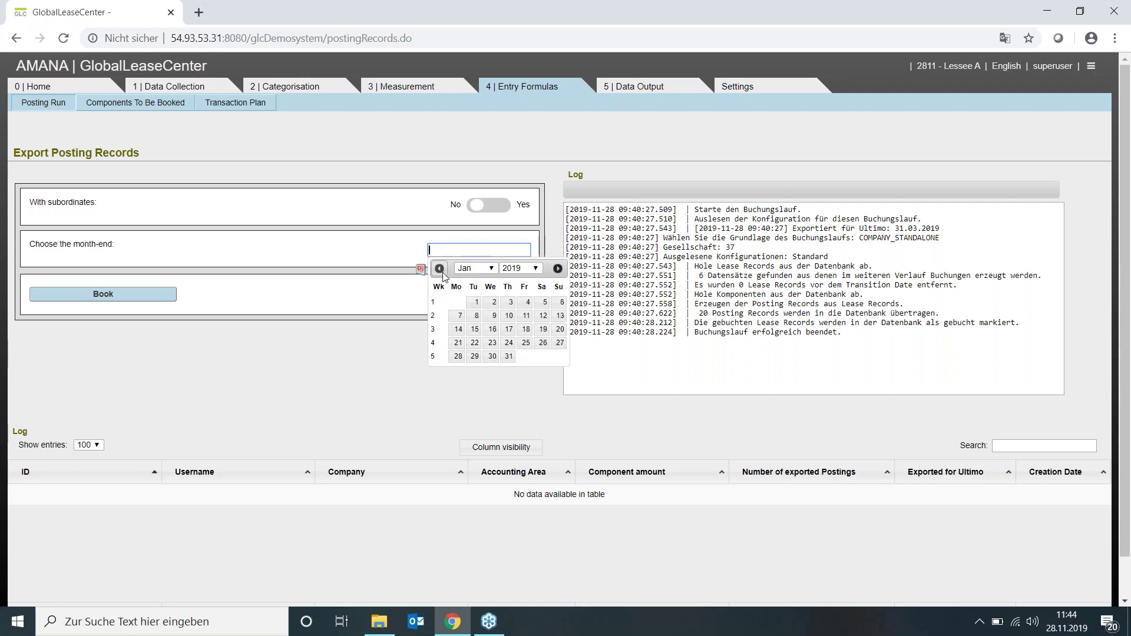
left_click(509, 356)
left_click(103, 295)
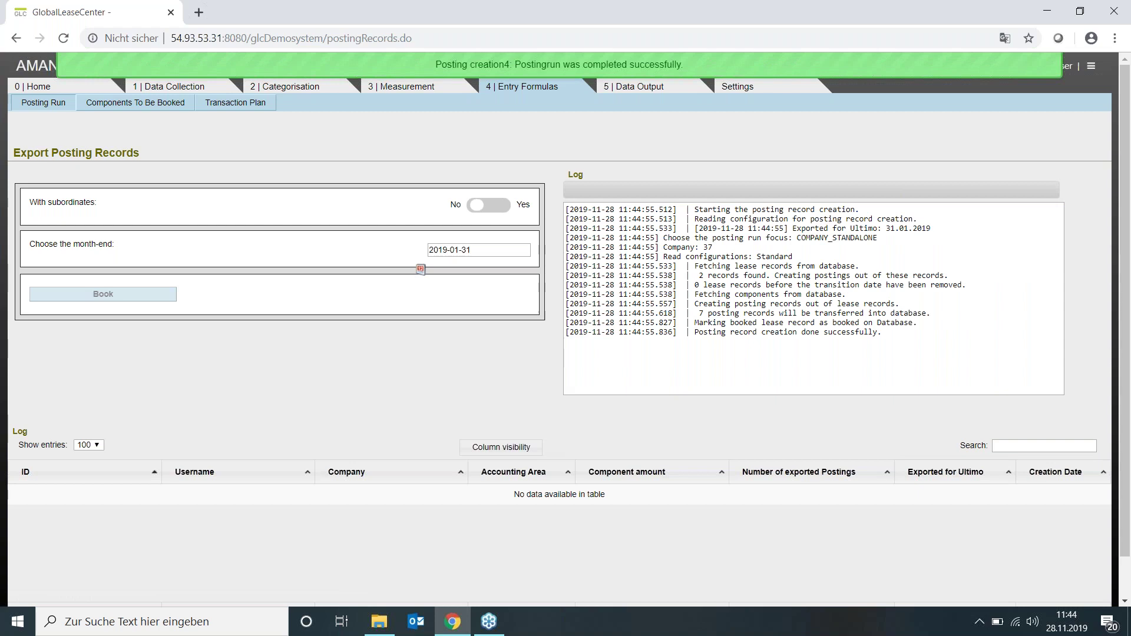
Check the posting run log for the posting records transferred to the database, and reload the posting run page.
left_click_drag(702, 316, 792, 323)
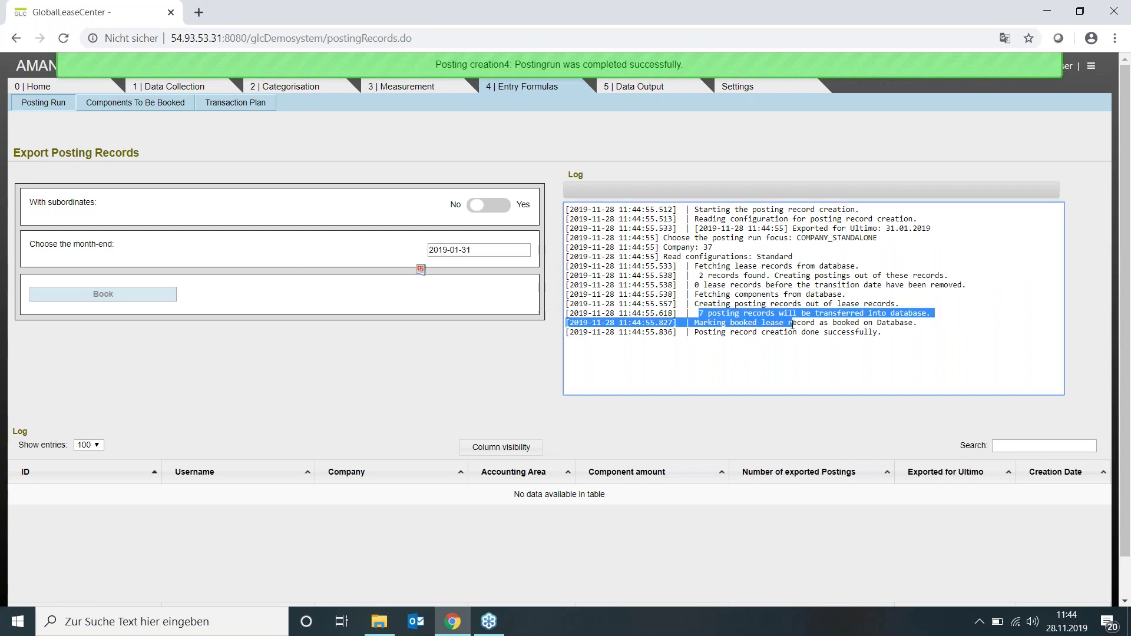
left_click(382, 330)
left_click(451, 250)
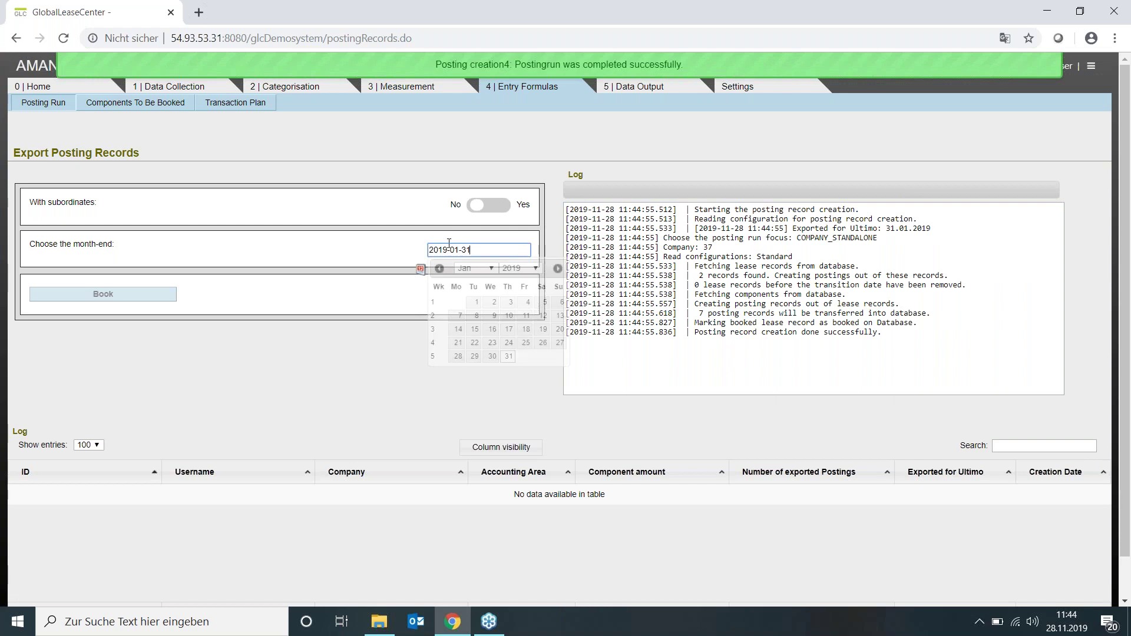
left_click(268, 204)
left_click(35, 103)
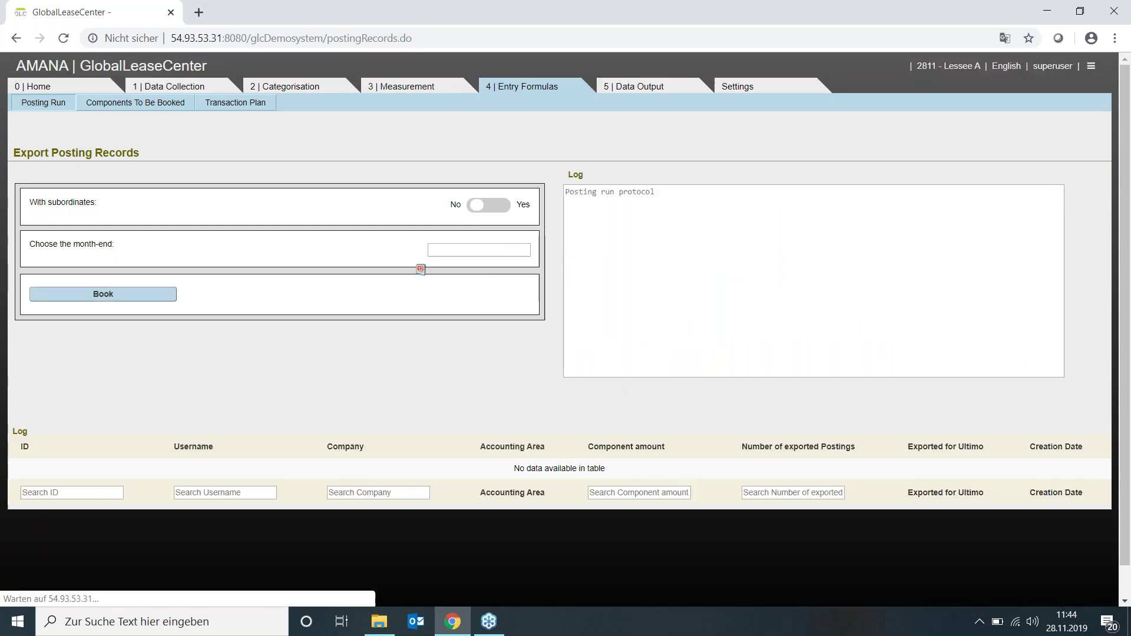
Create the booking voucher export file with the Standard Exporter for the exporting date 2019-01-31.
left_click(633, 86)
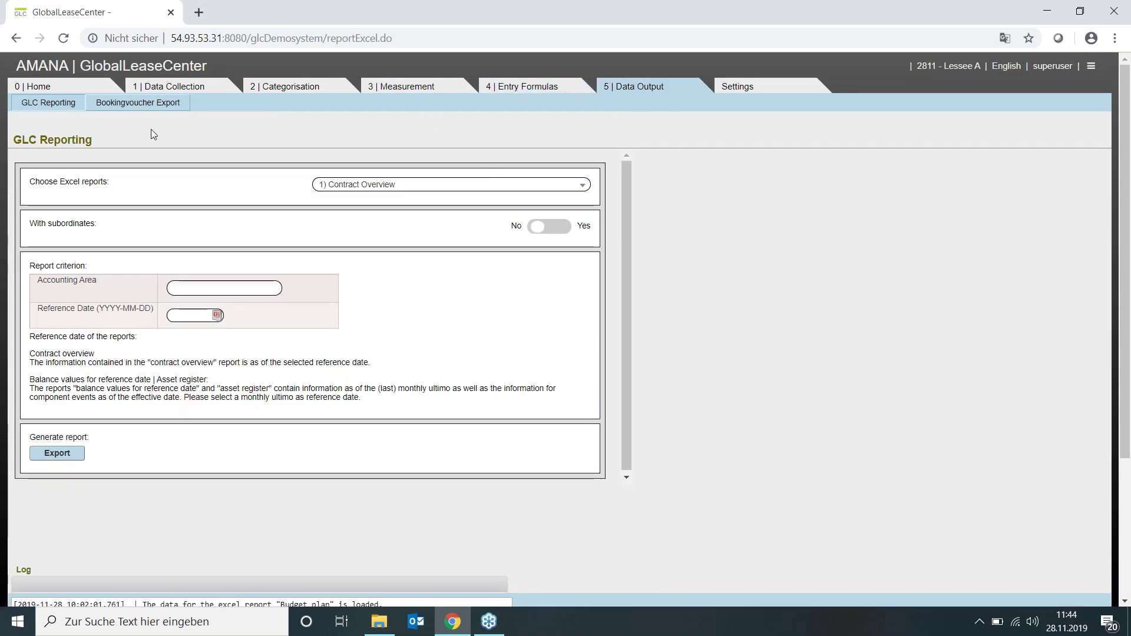
left_click(135, 108)
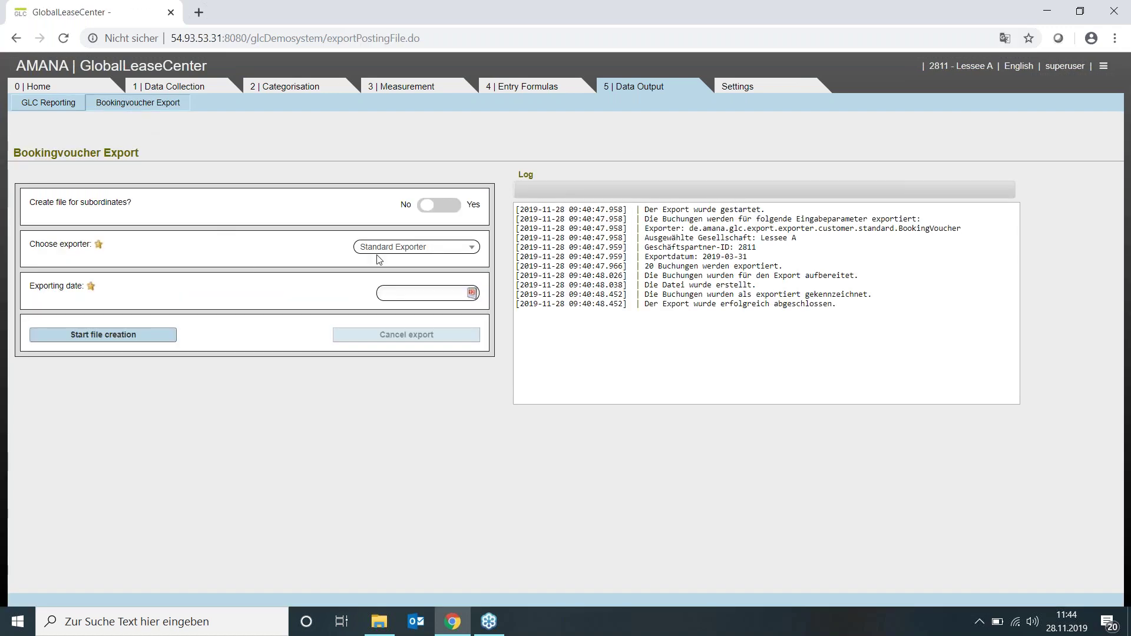
left_click(424, 291)
type("2019-01-")
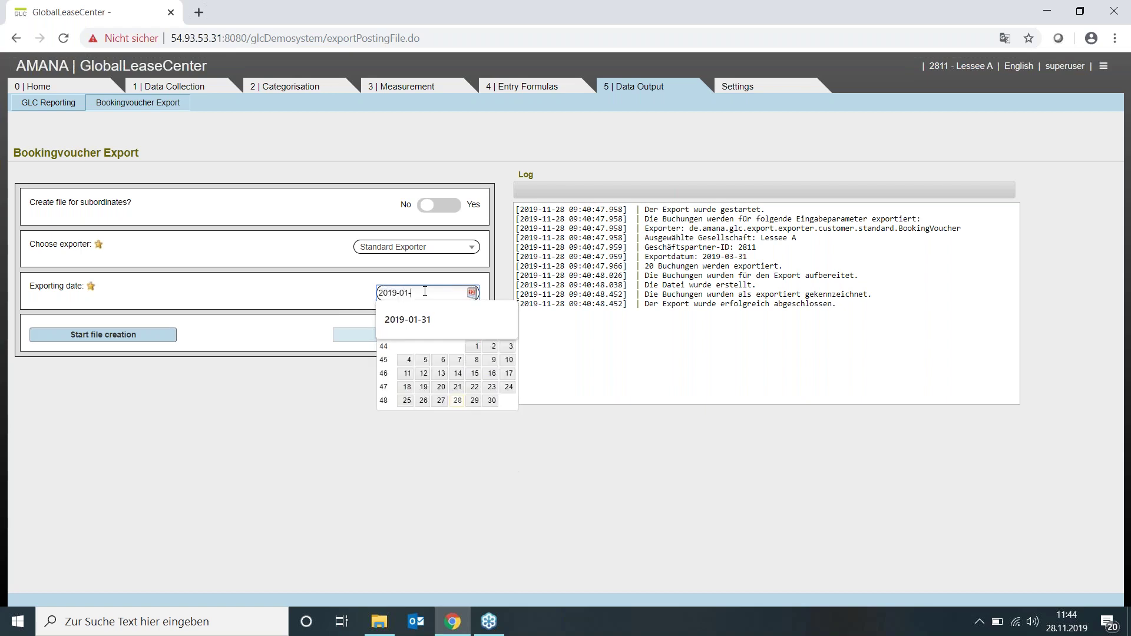
left_click(407, 320)
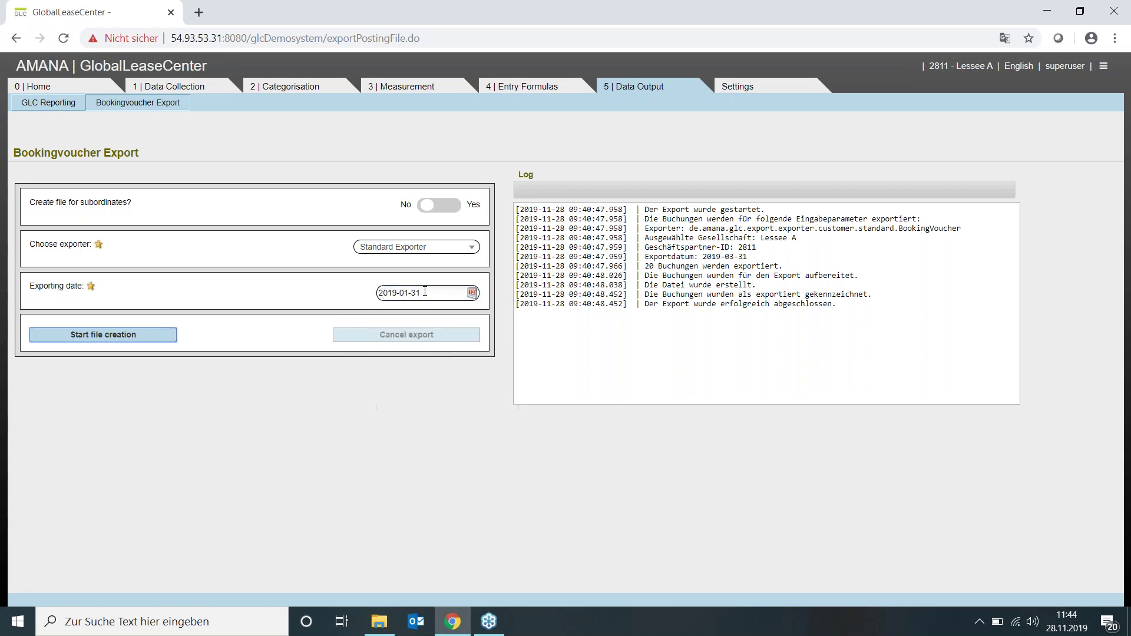
left_click(130, 335)
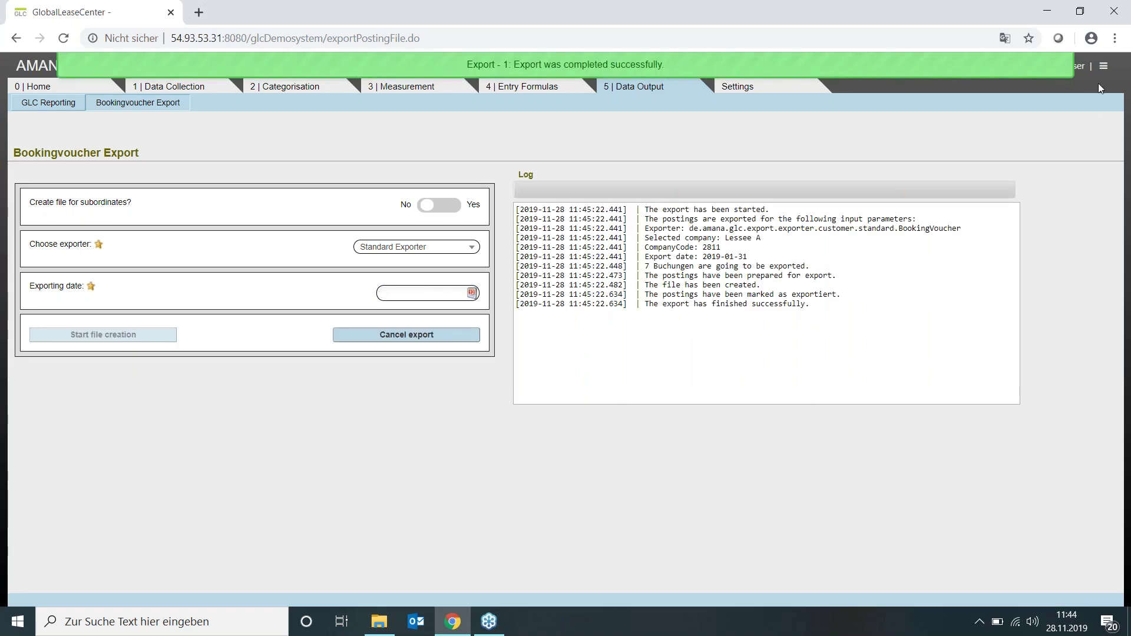
Download the newest booking voucher file, dated 2019-01-31, from the Export Repository and open it in Excel.
left_click(1105, 69)
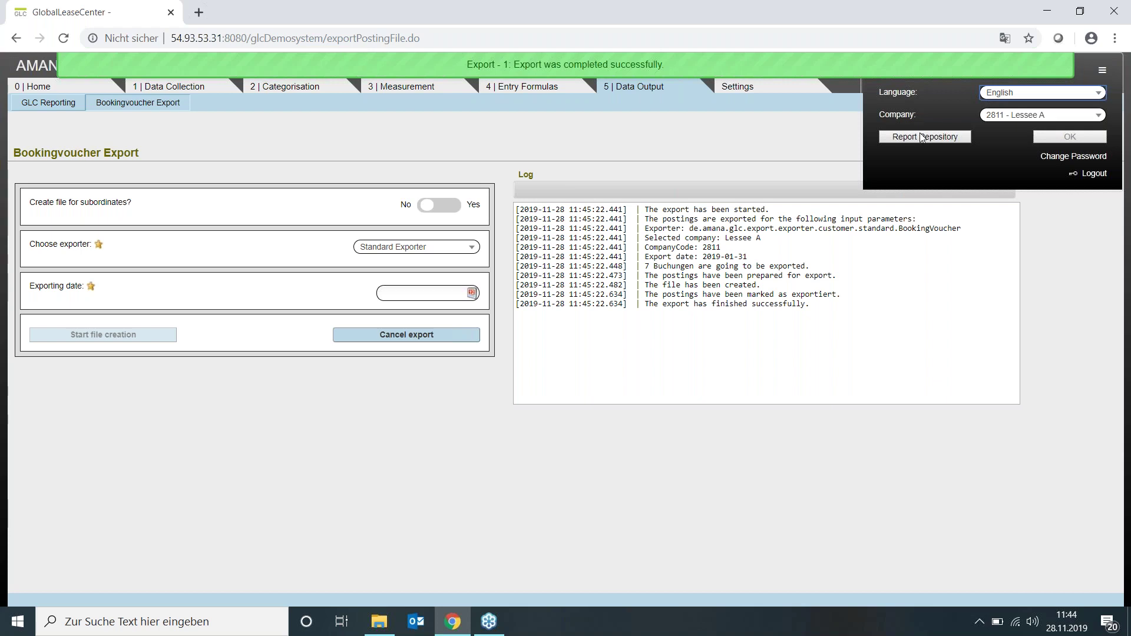
left_click(918, 136)
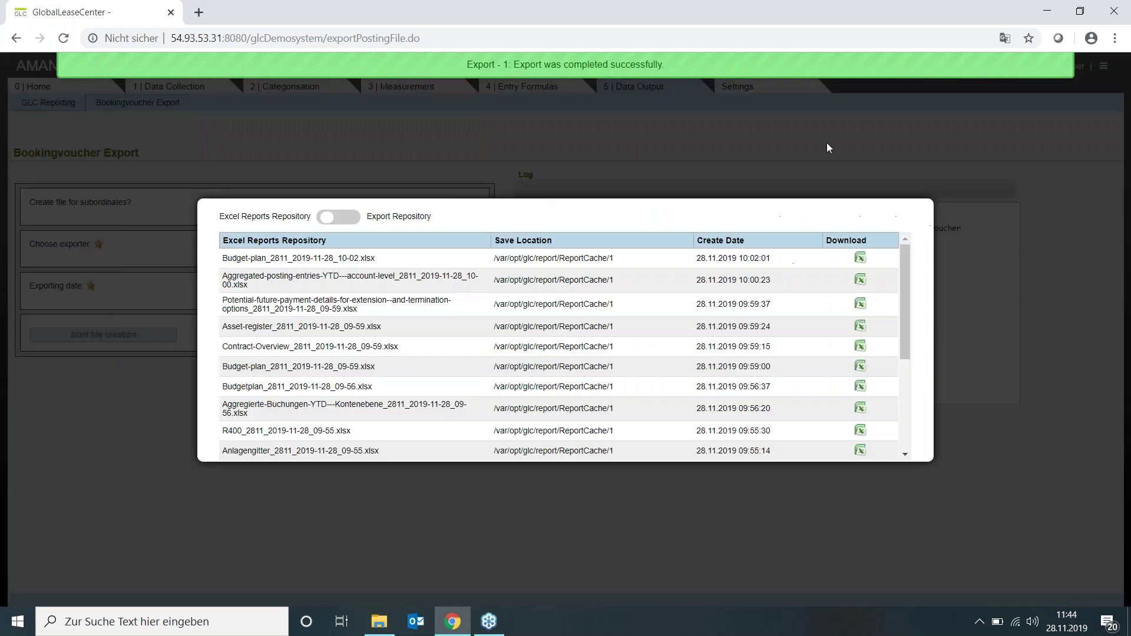
left_click(343, 218)
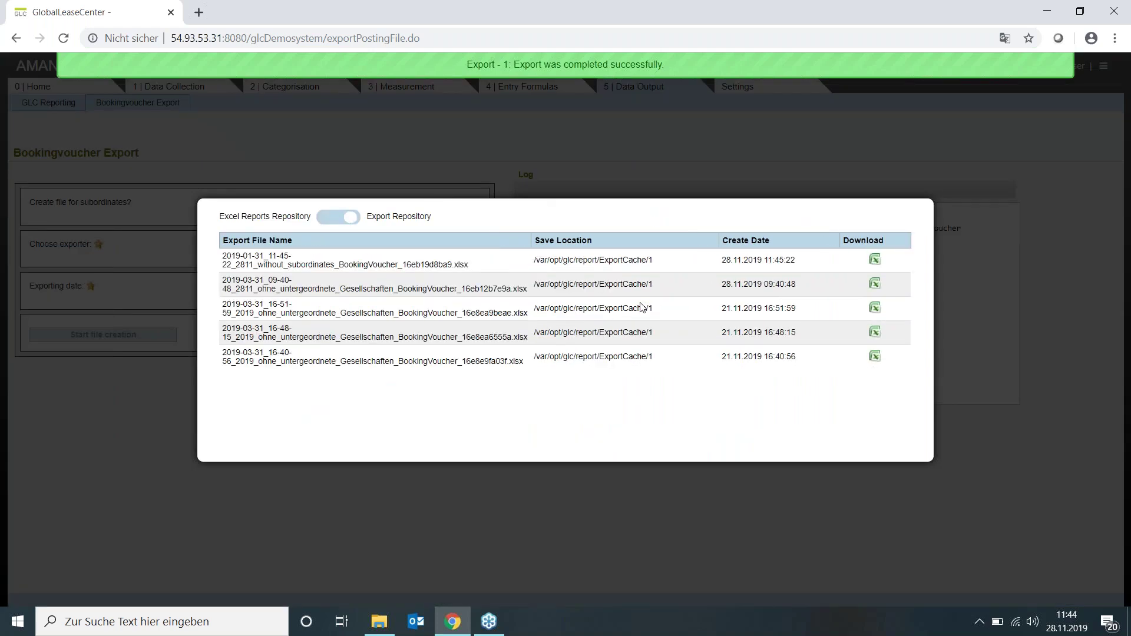
left_click(875, 261)
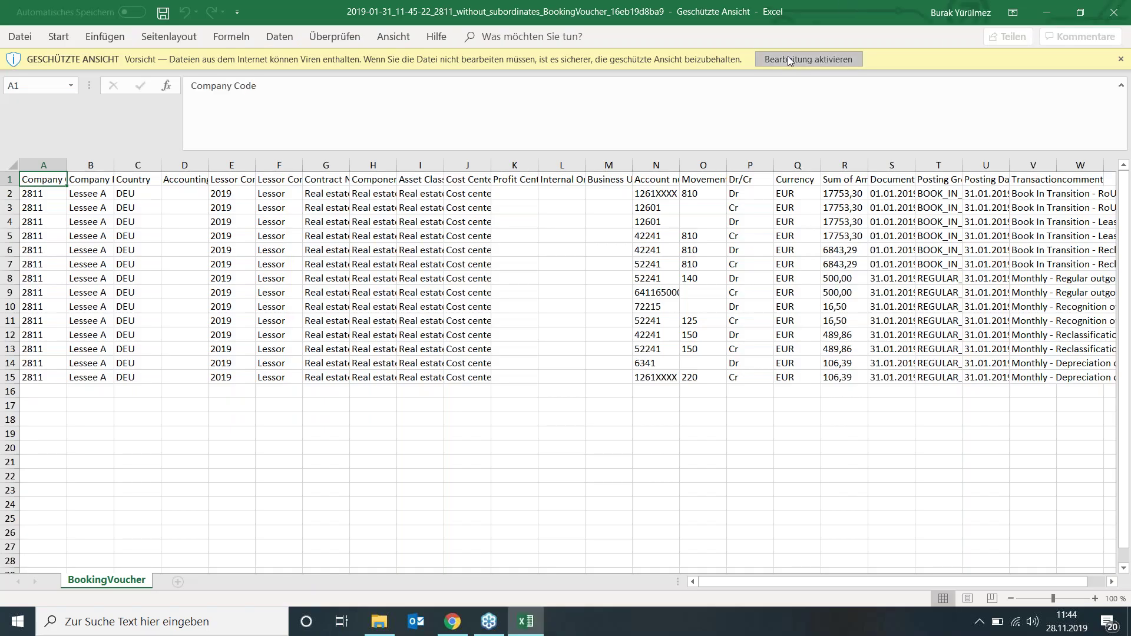
Enable editing of the booking voucher workbook, fit all column widths to their contents and reduce the formula bar height.
left_click(790, 60)
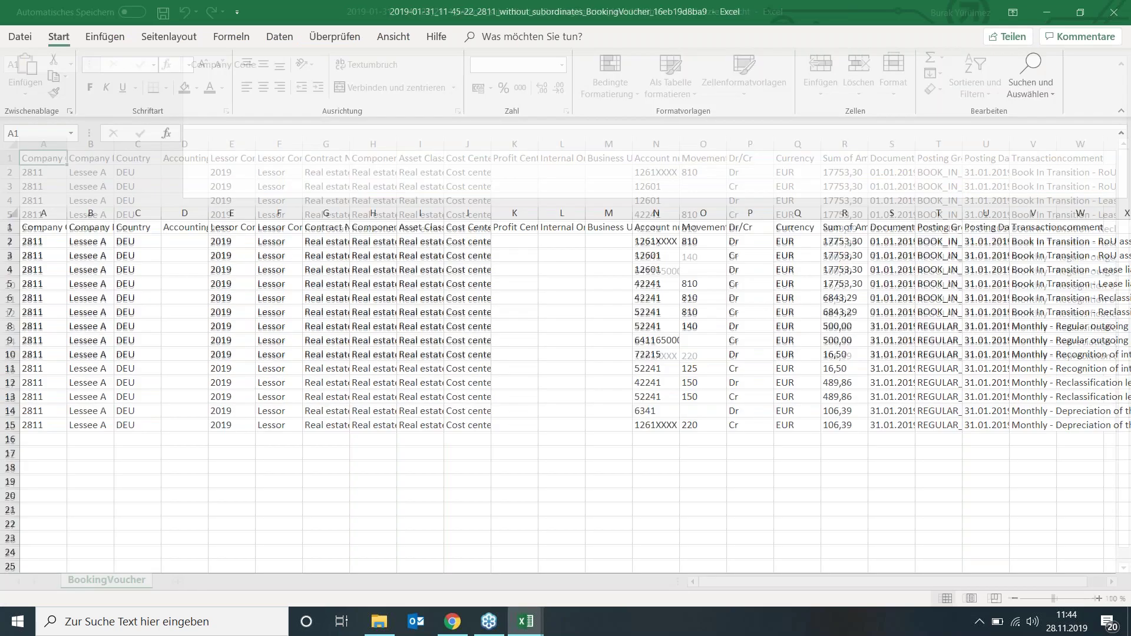
left_click(11, 214)
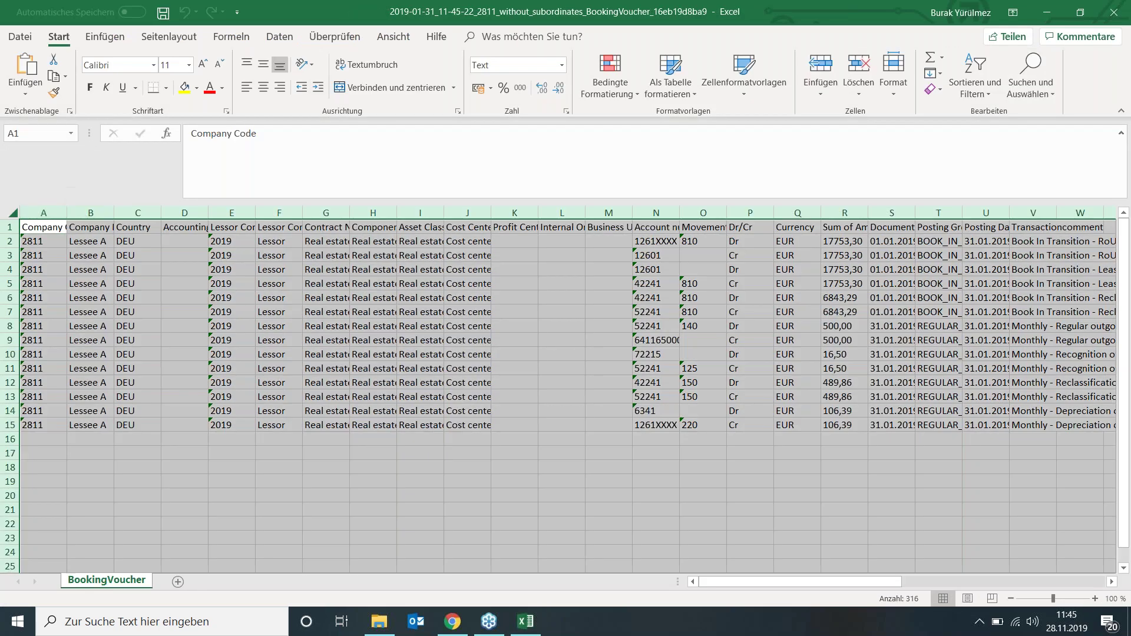
double_click(66, 213)
left_click(369, 191)
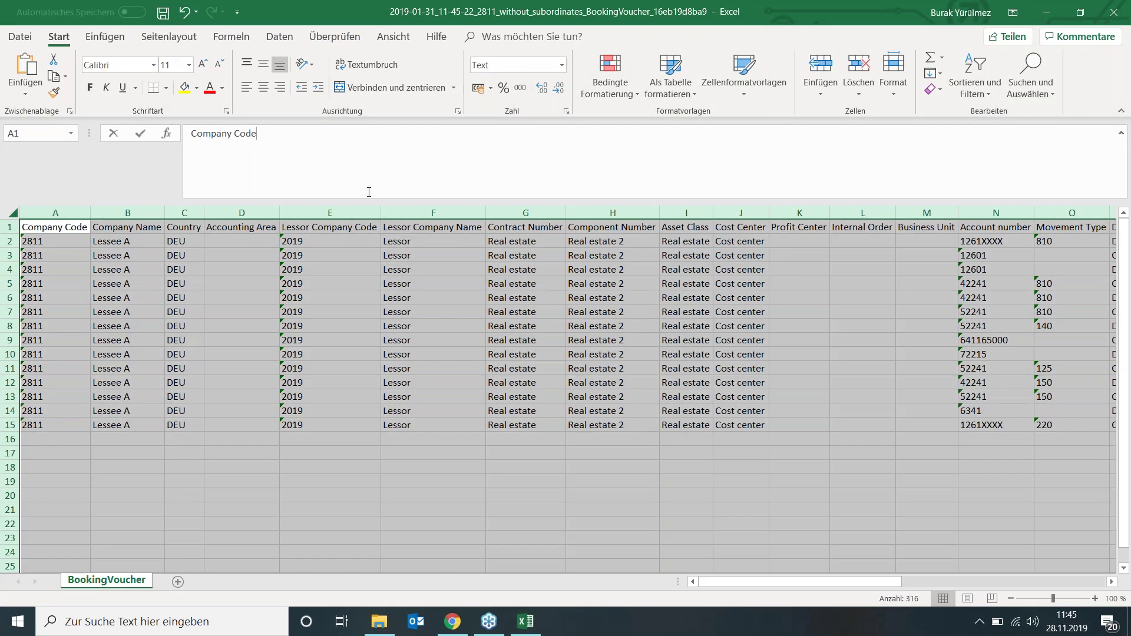
left_click_drag(366, 197, 365, 156)
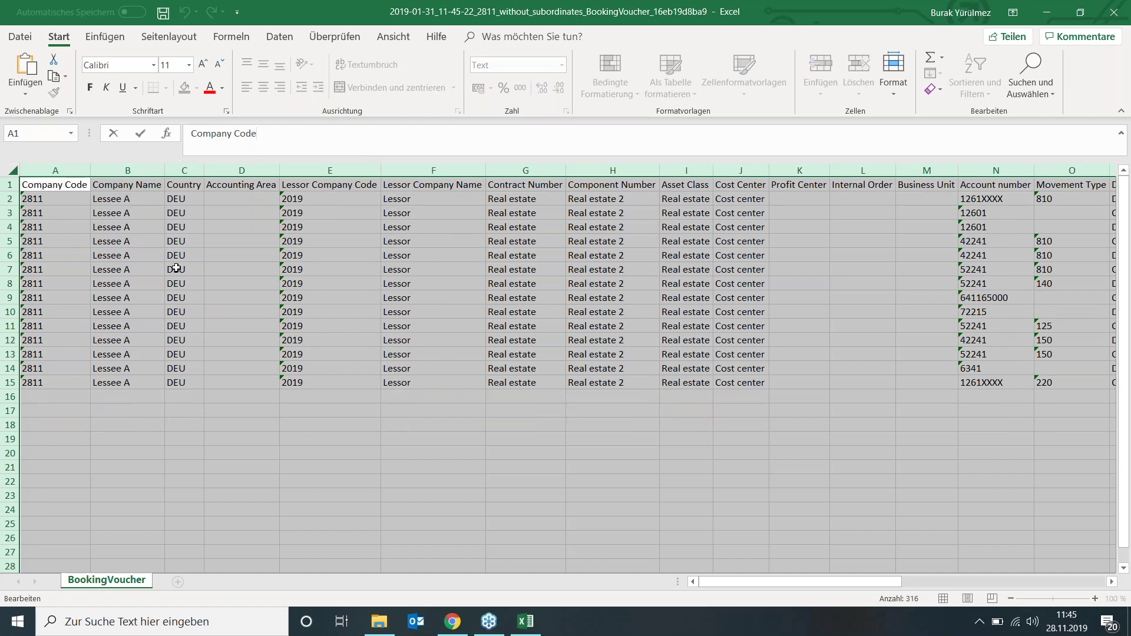
left_click(135, 256)
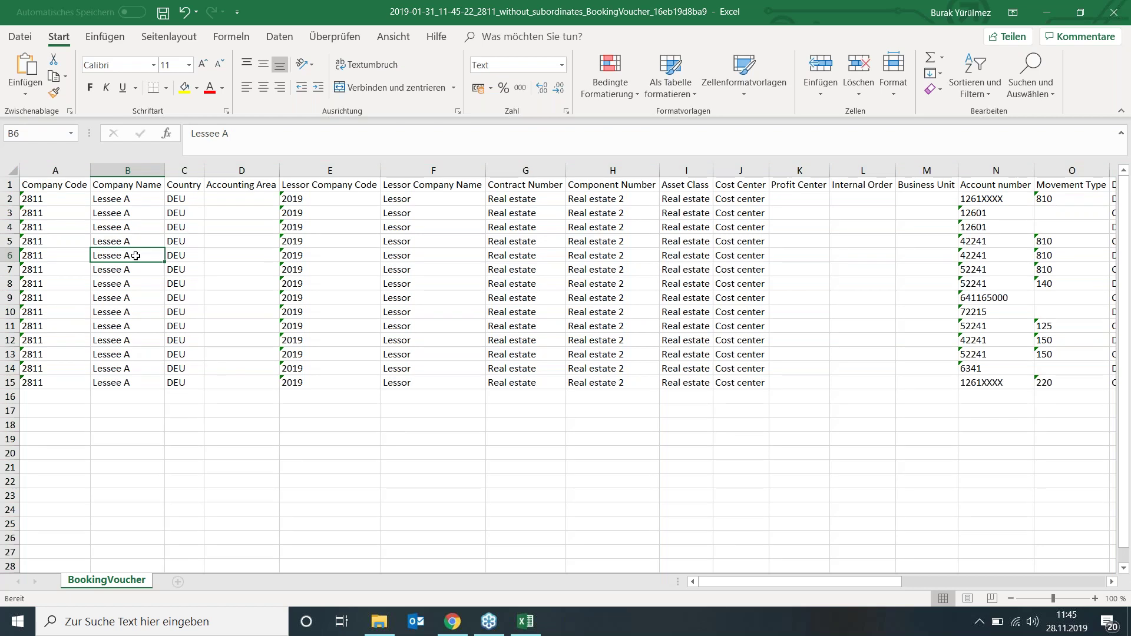
Examine the booking voucher headers from Company Code through the lessor columns to Contract Number.
key("Up")
key("Up")
key("Up")
key("Up")
key("Up")
key("Left")
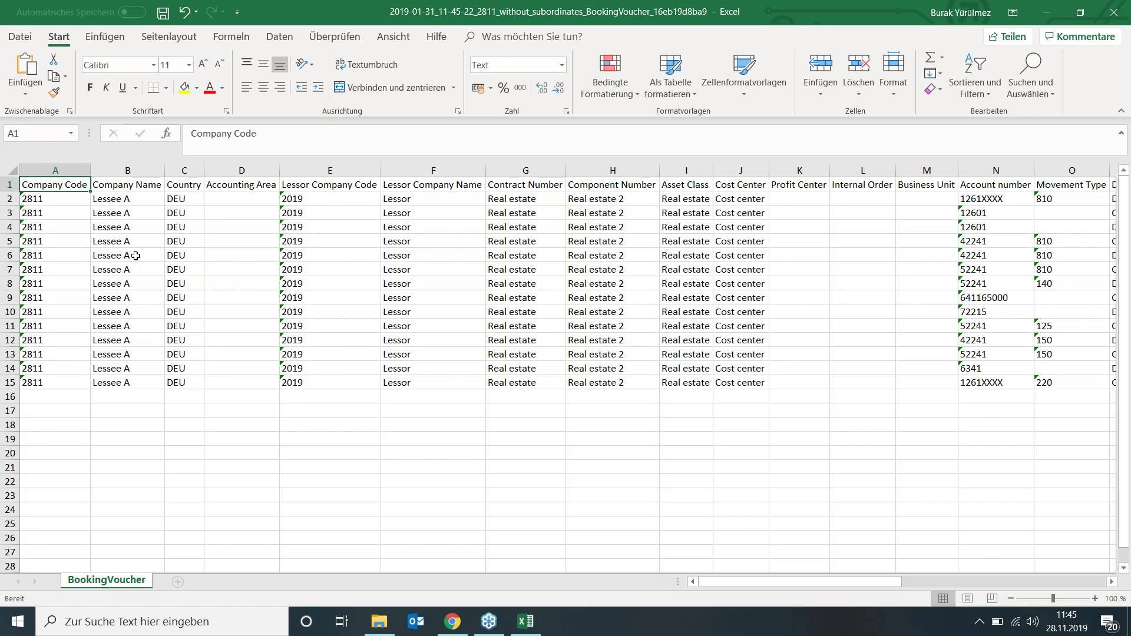
key("Right")
key("Right")
key("Right")
key("Right")
key("Right")
key("Right")
key("Right")
key("Right")
key("Right")
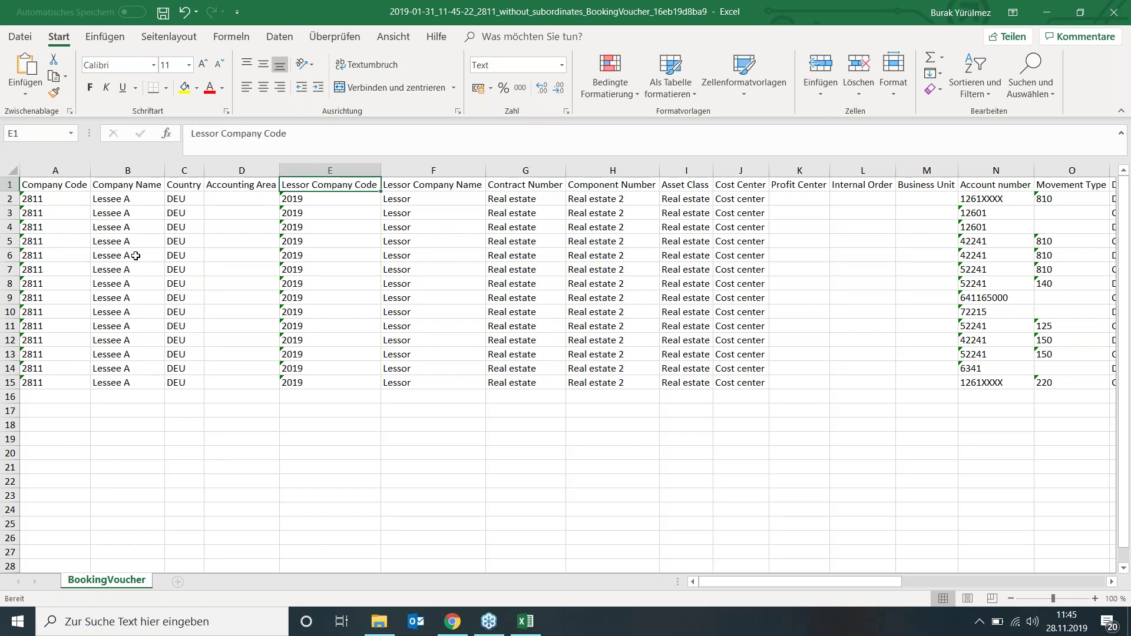
key("Right")
key("Right")
key("Right")
key("Right")
key("Left")
key("Left")
key("Left")
key("Left")
key("Left")
key("Left")
key("Left")
key("Left")
key("Left")
key("Left")
key("Left")
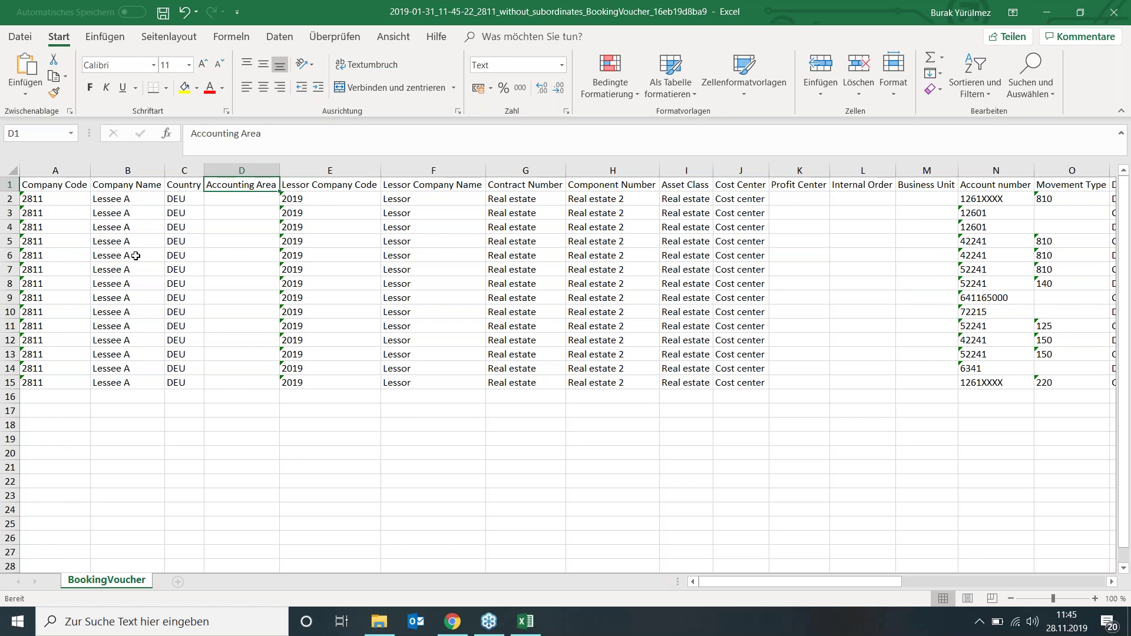
key("Right")
key("Right")
key("Right")
key("Right")
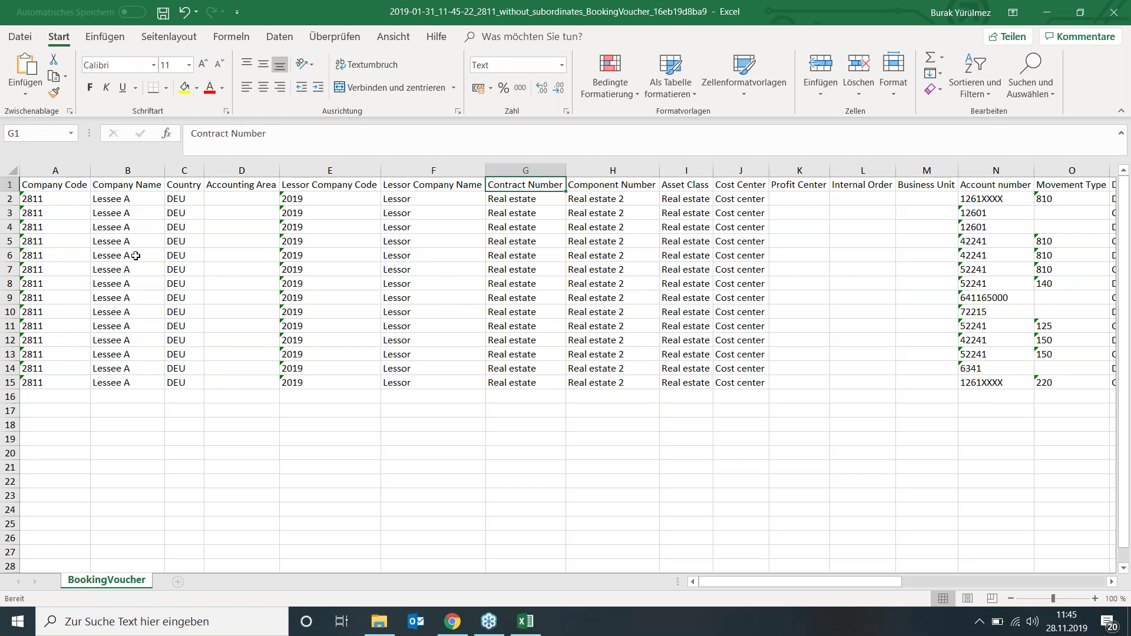
Examine the booking voucher headers from Component Number, Asset Class and Cost Center through to Posting Group.
key("Right")
key("Right")
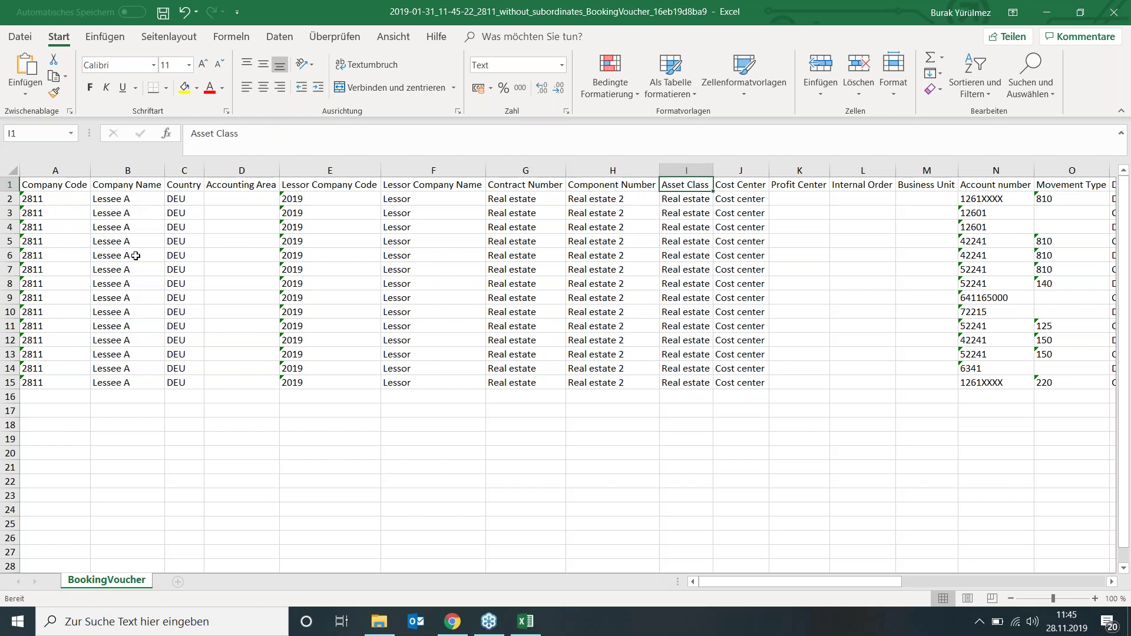
key("Right")
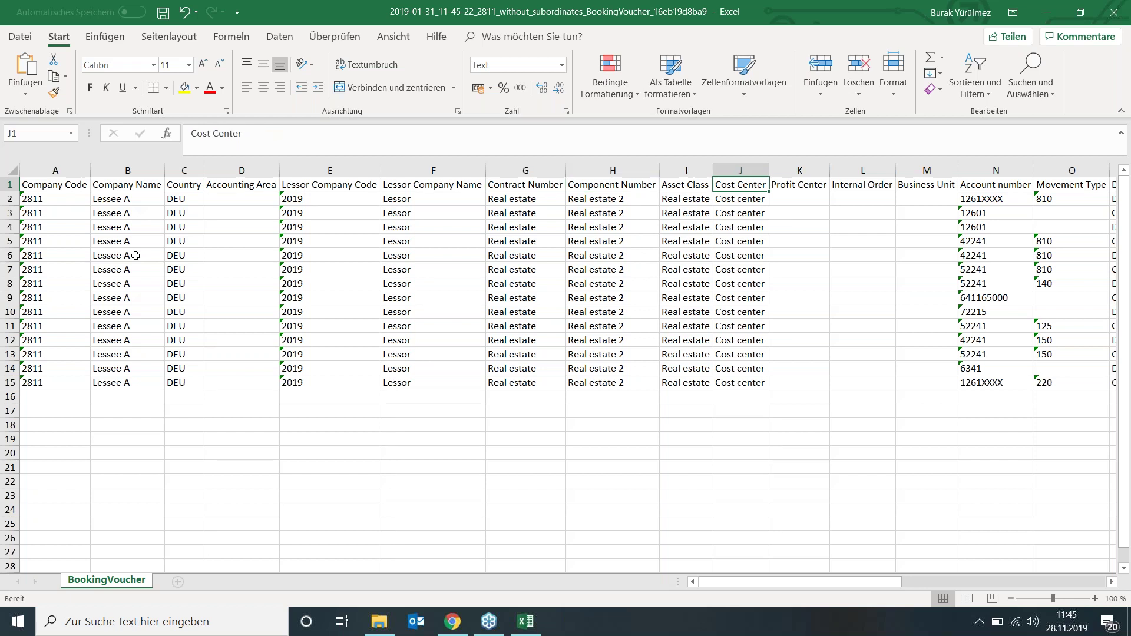
key("Right")
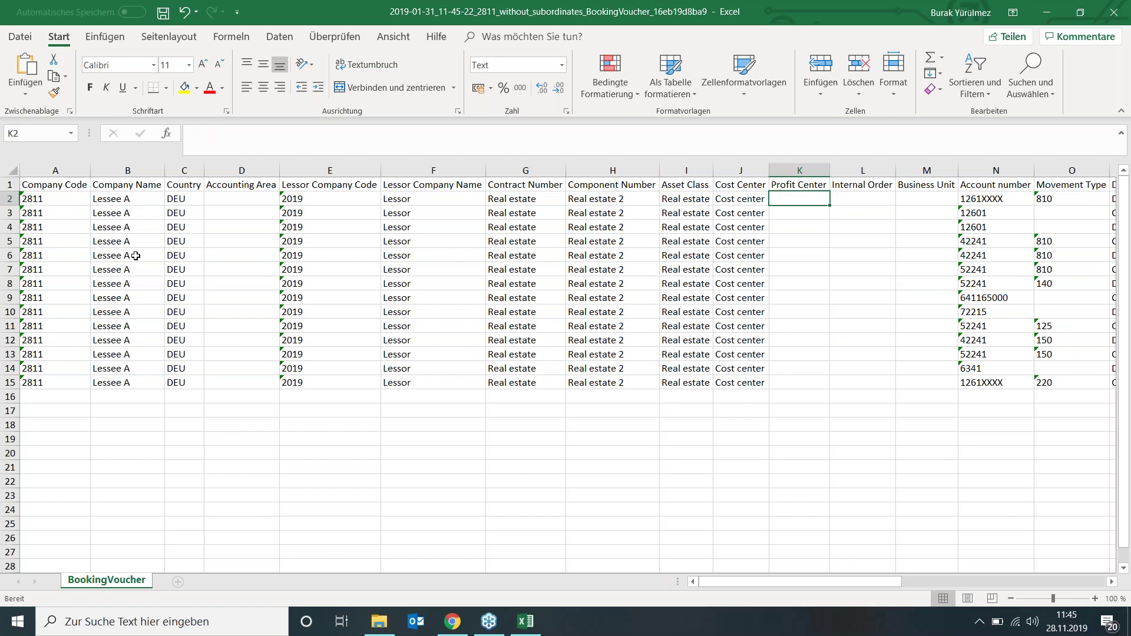
key("Right")
key("Right")
key("Right")
key("Right")
key("Right")
key("Right")
key("Right")
key("Right")
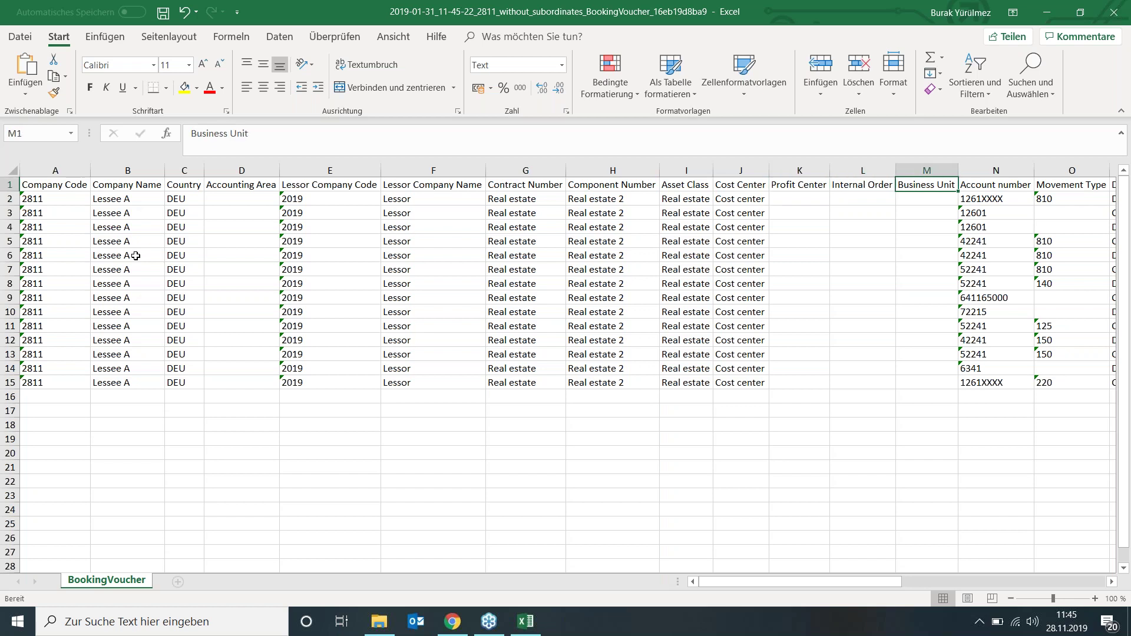
key("Right")
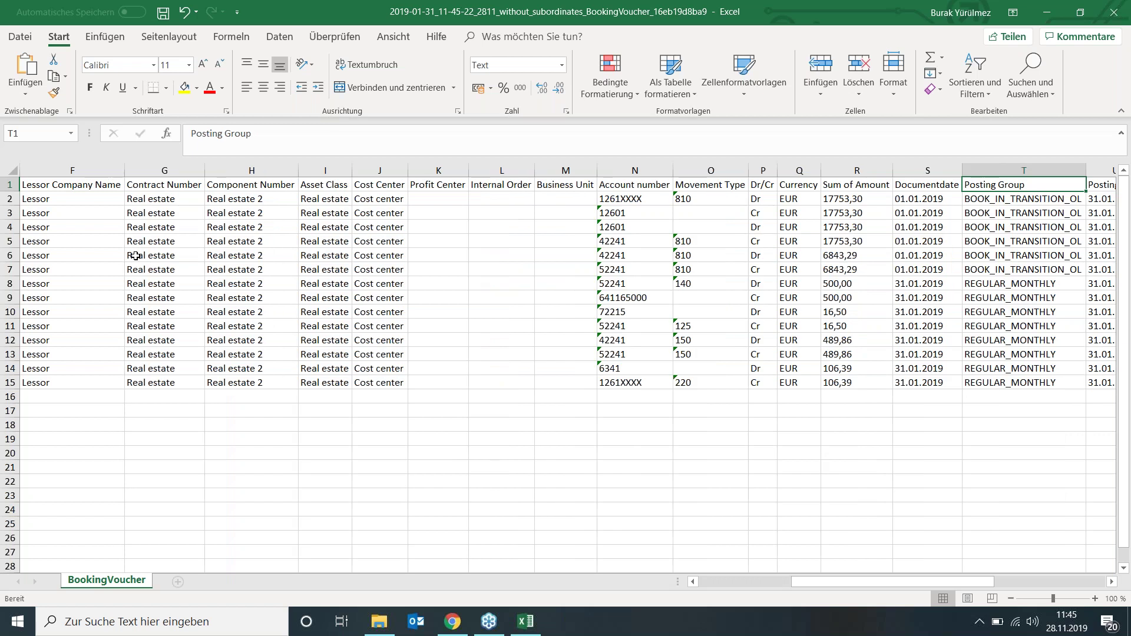
key("Left")
key("Left")
Examine the Book In Transition entries for the right-of-use asset in rows 2–3 and the lease liability in rows 4–5.
left_click_drag(620, 199, 823, 212)
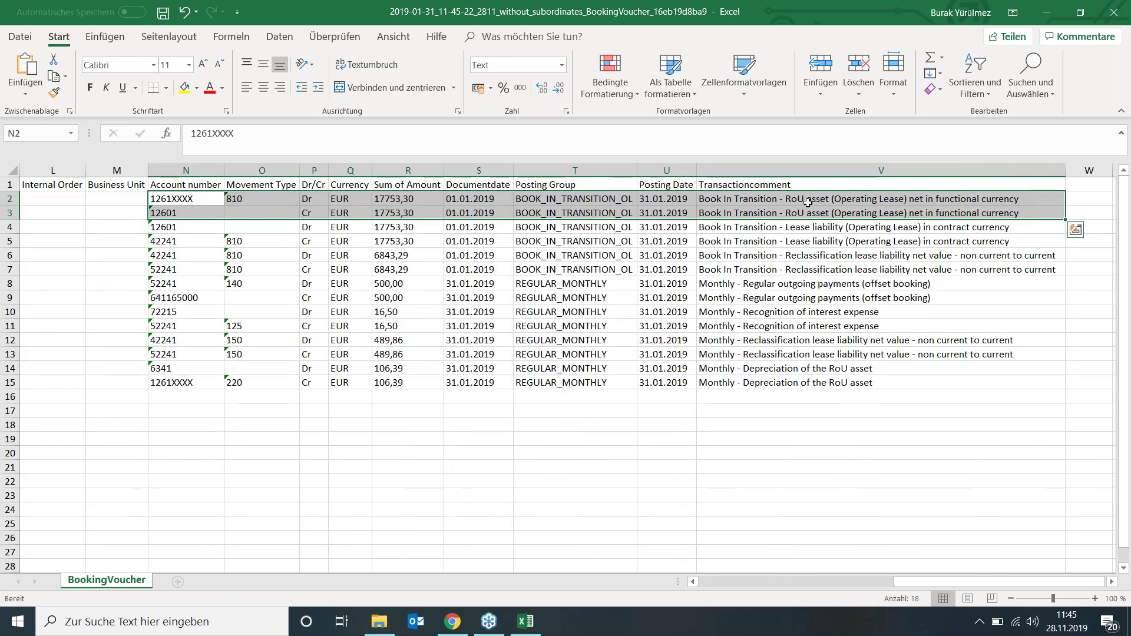
left_click(337, 272)
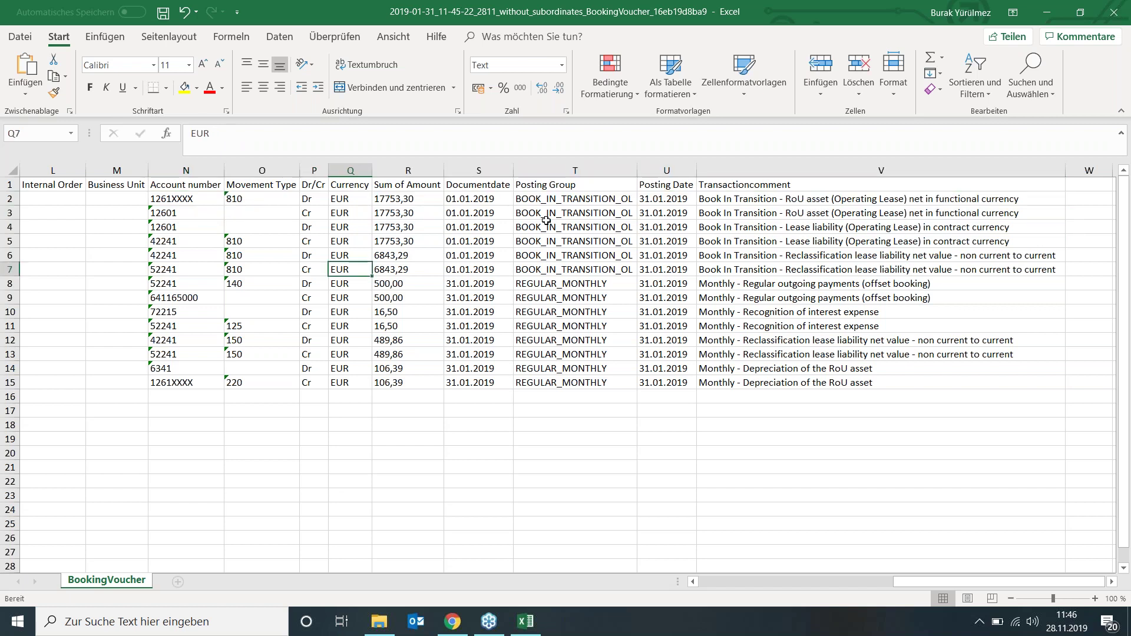
left_click_drag(180, 226, 183, 241)
left_click_drag(281, 247, 873, 243)
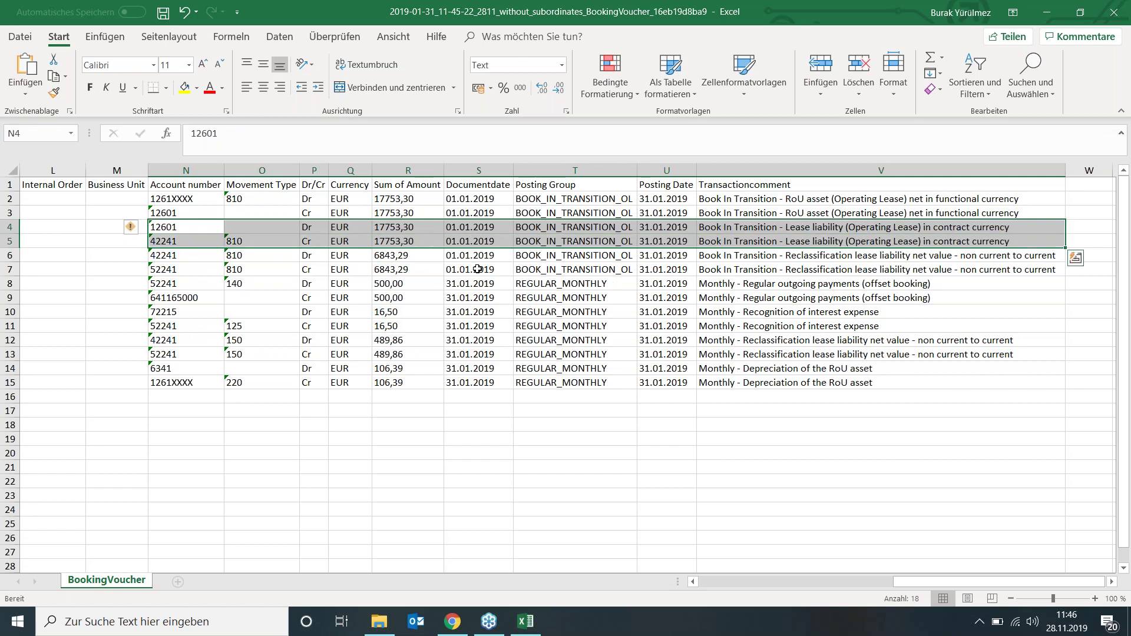
Examine the reclassification entries in rows 6–7, the regular payment entries in rows 8–9 and the depreciation entries in rows 14–15.
left_click_drag(160, 259, 880, 273)
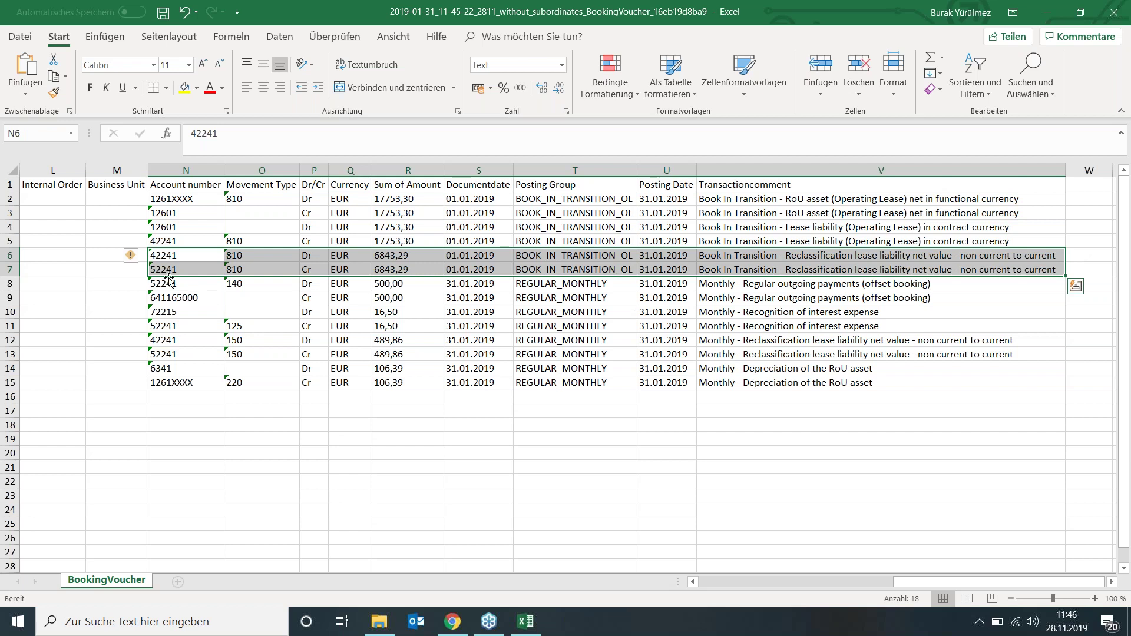
left_click_drag(169, 287, 761, 298)
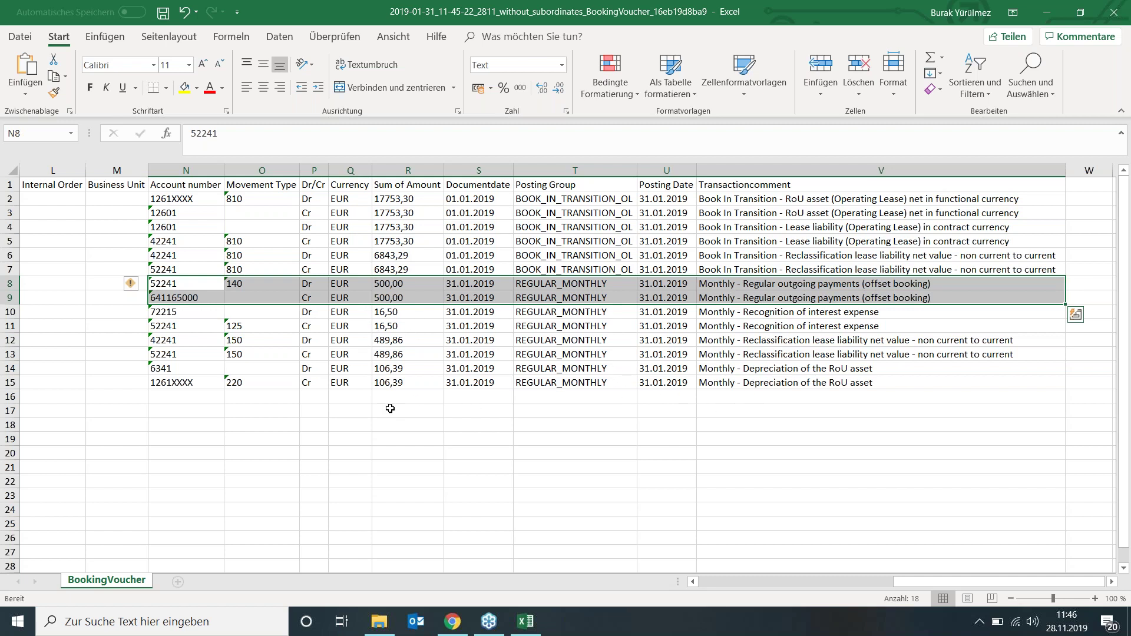
left_click_drag(369, 369, 806, 396)
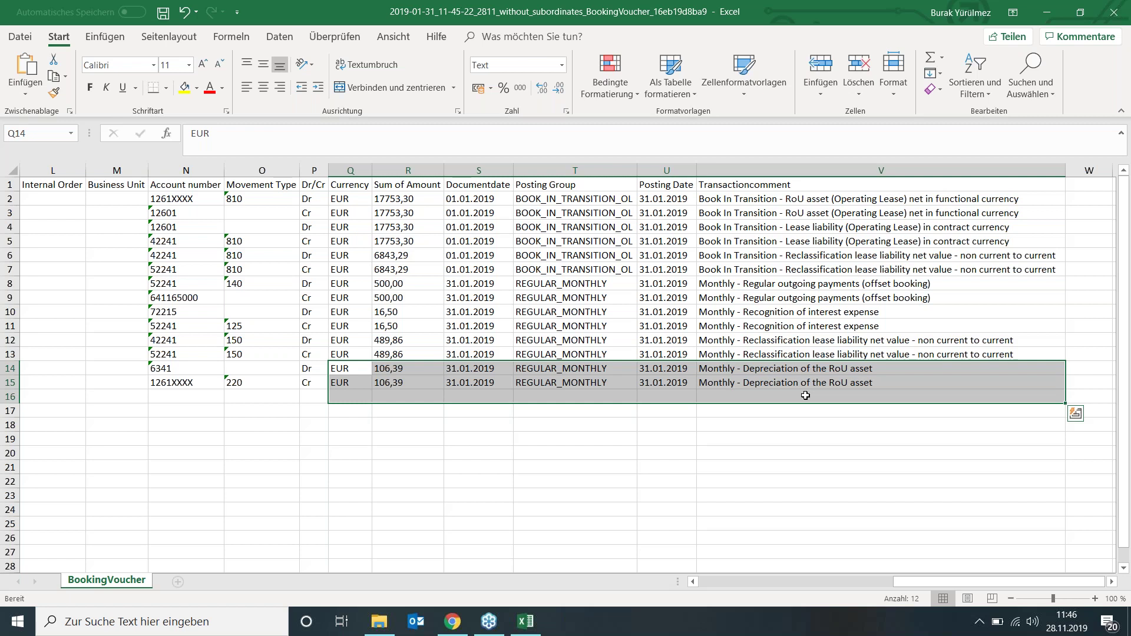
key("Escape")
key("Down")
key("Up")
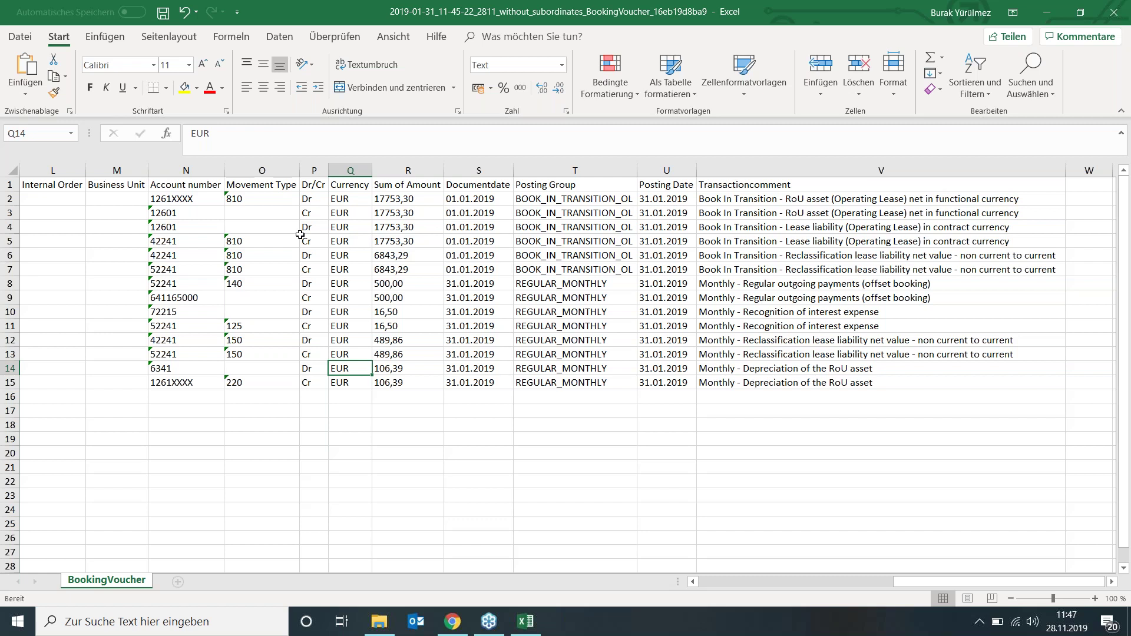
Review the full block of booking entries in rows 2–15, from Account number to Transactioncomment.
left_click_drag(170, 201, 740, 384)
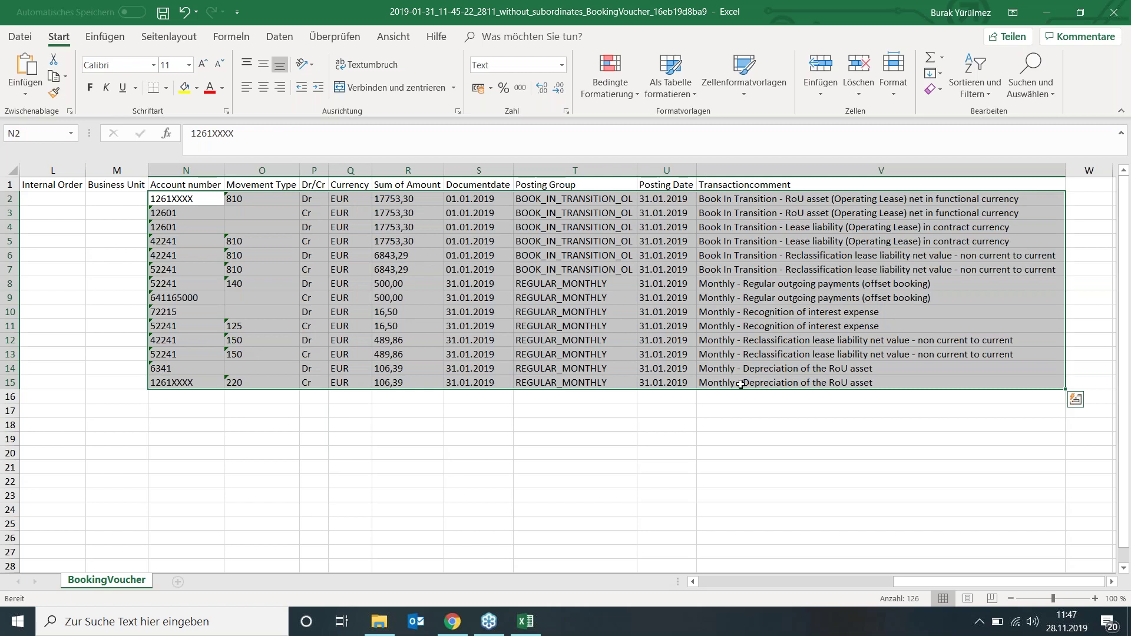
left_click(555, 338)
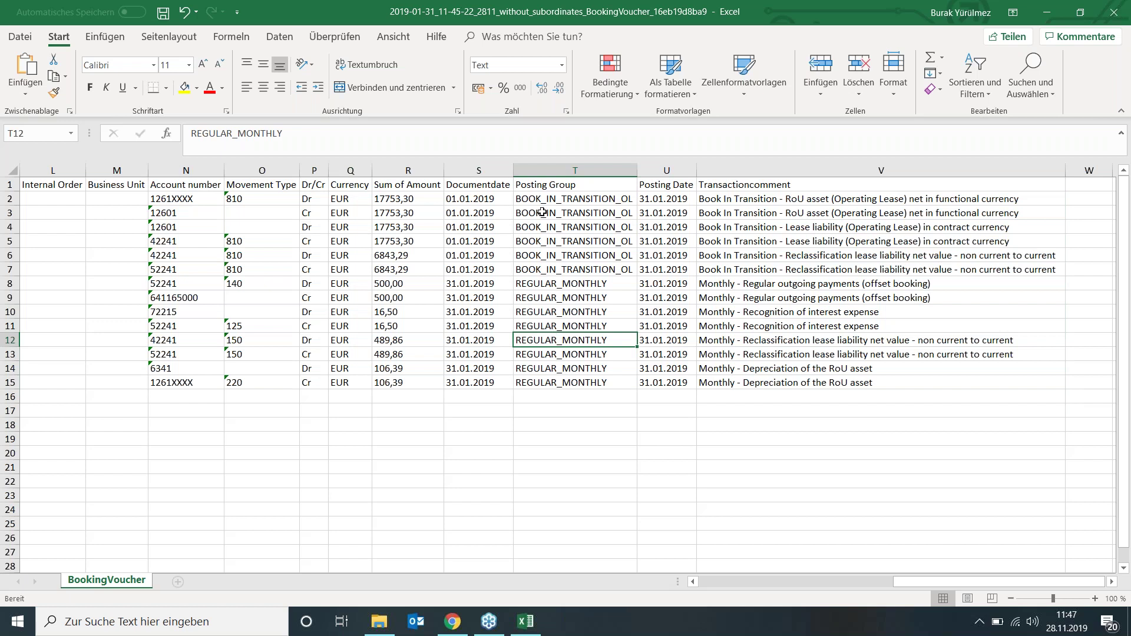
left_click(428, 315)
left_click(476, 396)
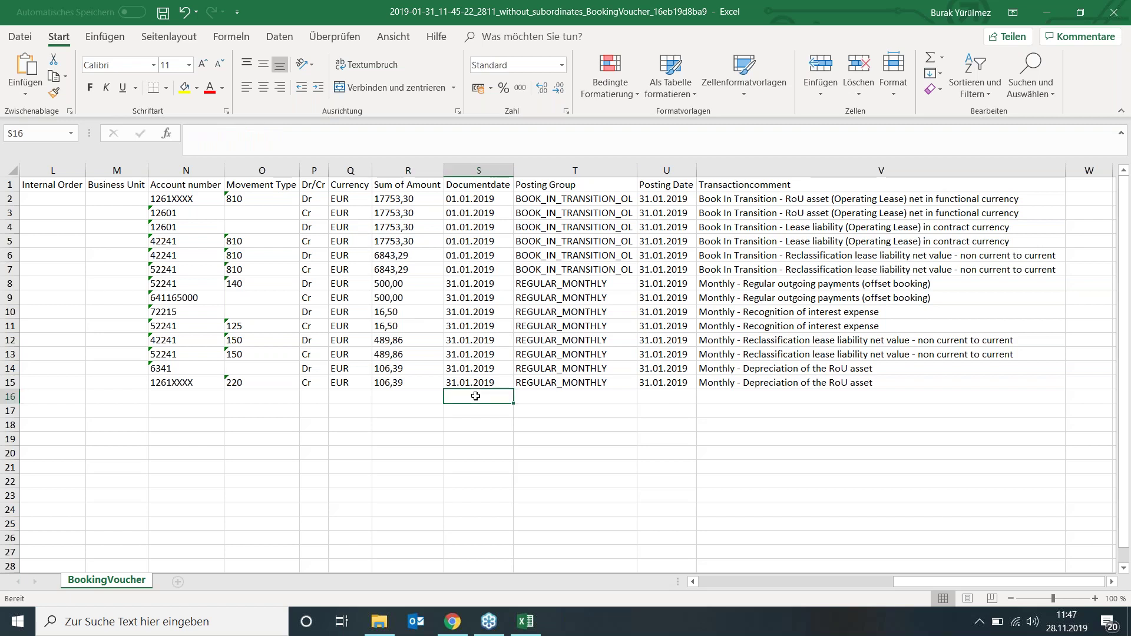
Close the booking voucher workbook and dismiss the export file list in GlobalLeaseCenter.
left_click(1108, 17)
left_click(563, 336)
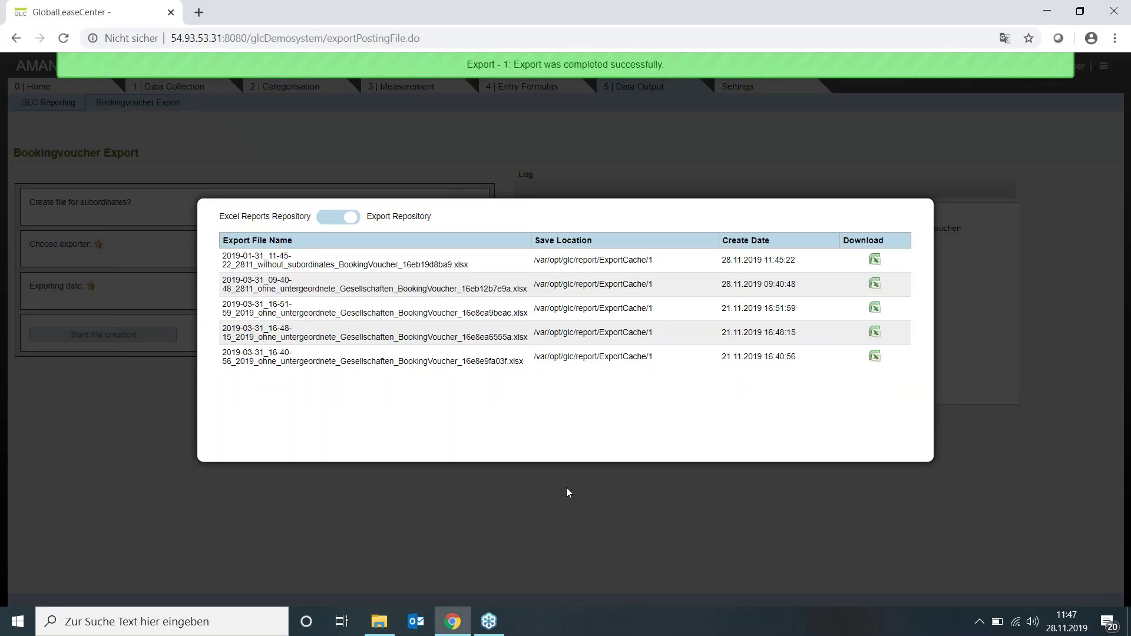
left_click(523, 515)
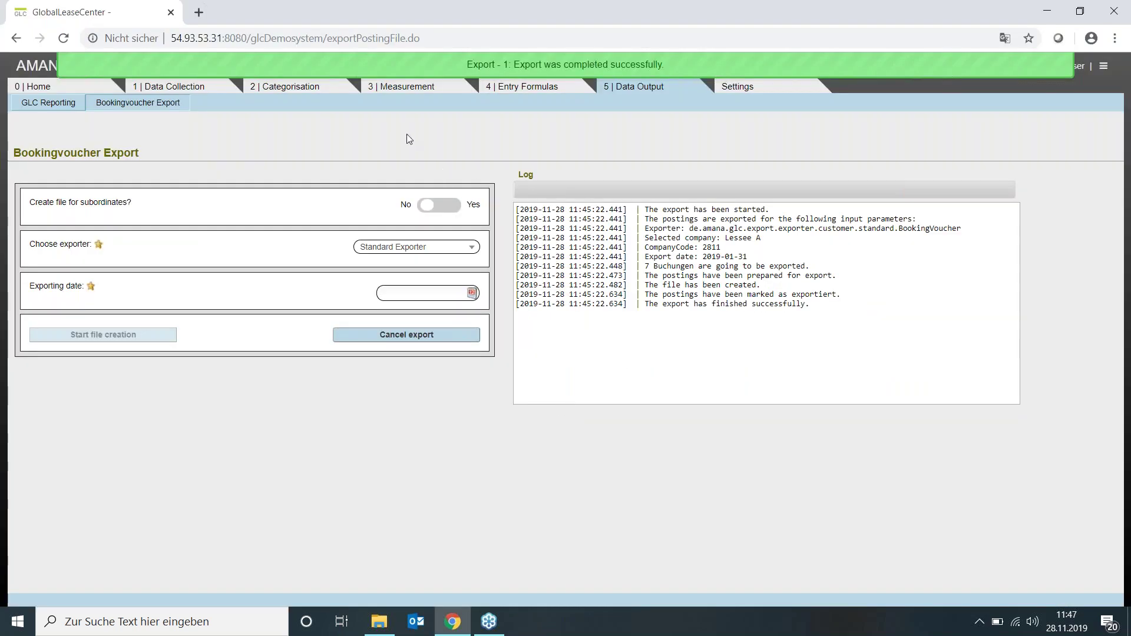
View the contract components of the Real estate contract and check the lease term reduction history of component Real estate.
left_click(180, 92)
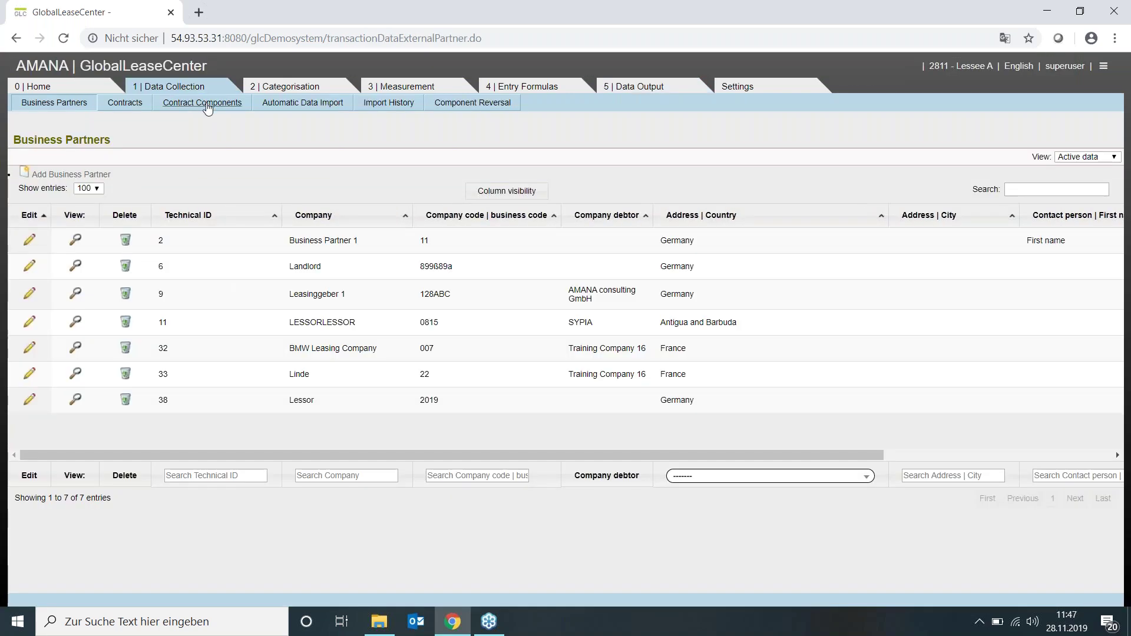
left_click(206, 104)
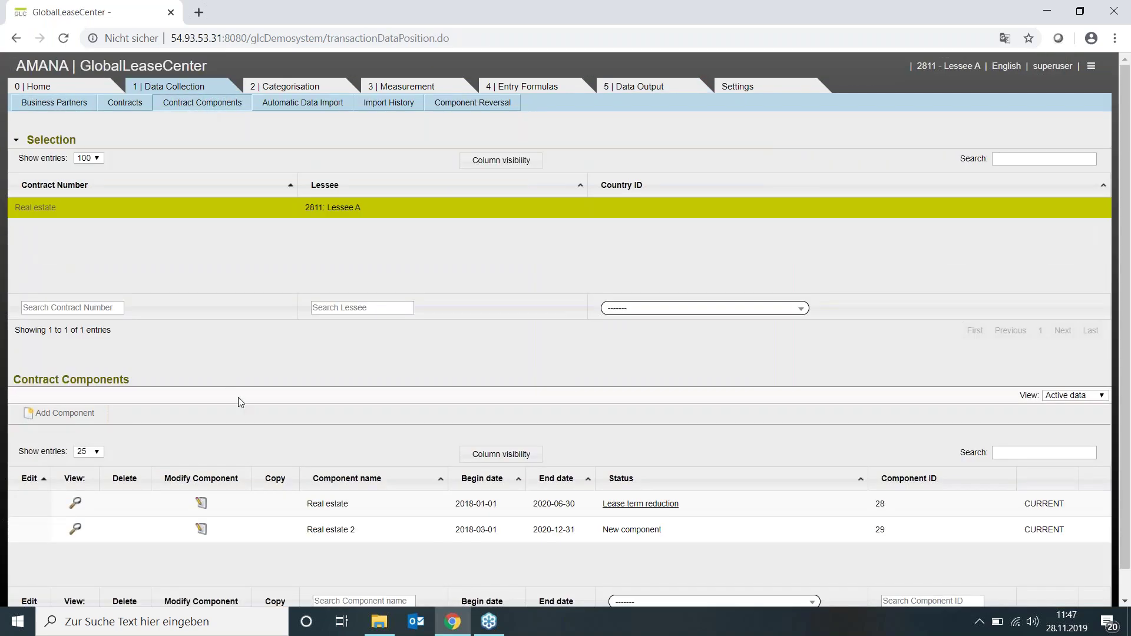
scroll(240, 403, "down", 1)
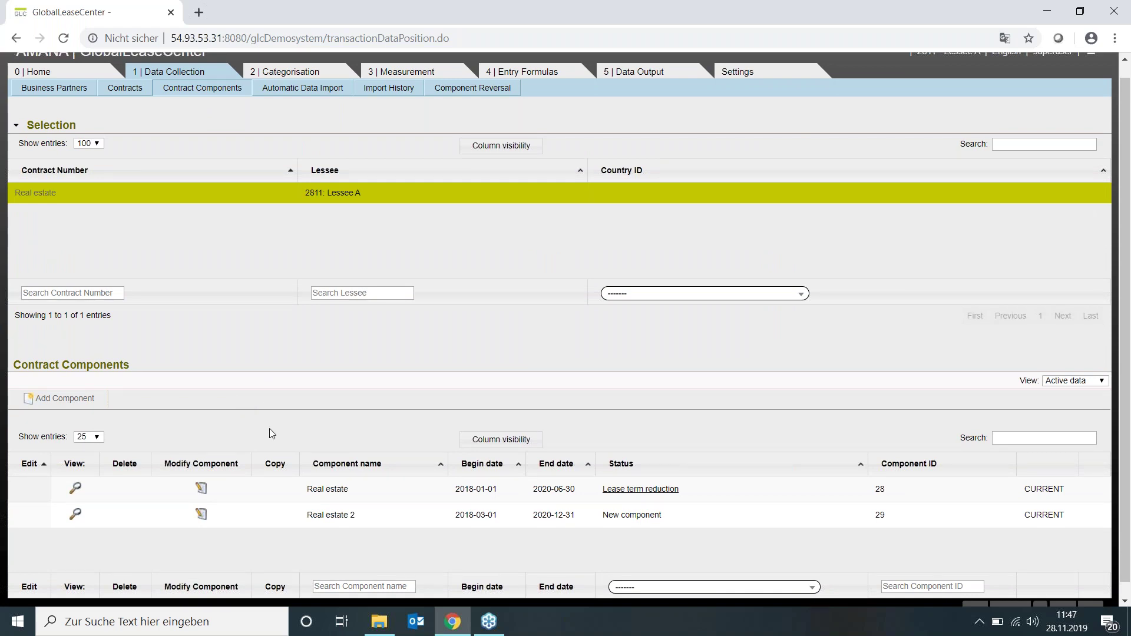
scroll(272, 433, "down", 1)
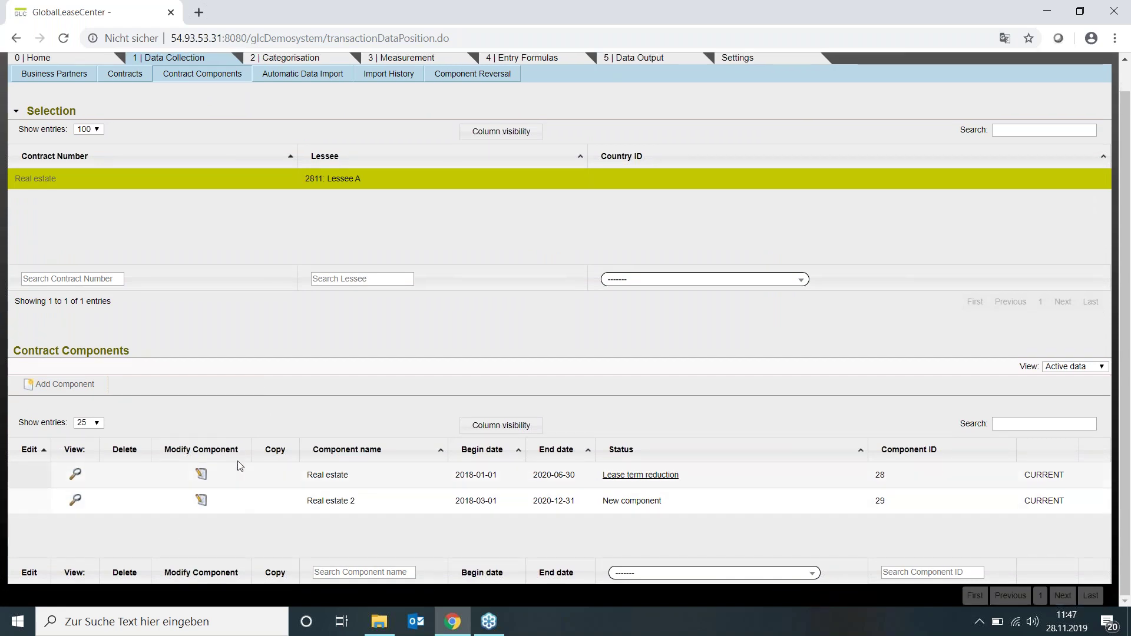
scroll(244, 448, "up", 1)
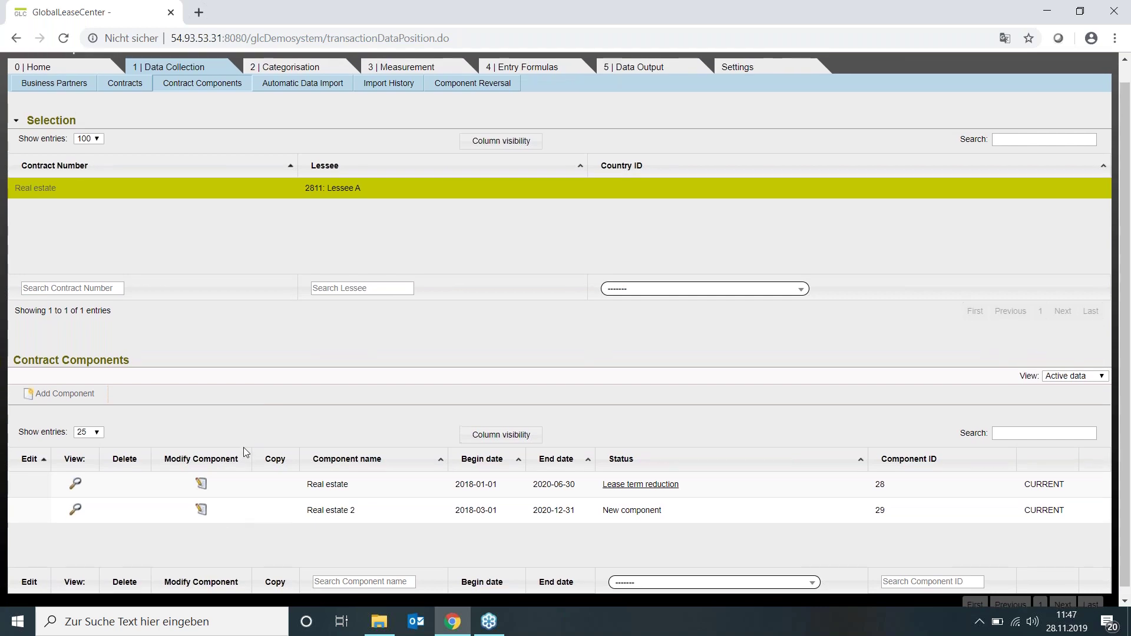
scroll(243, 447, "down", 1)
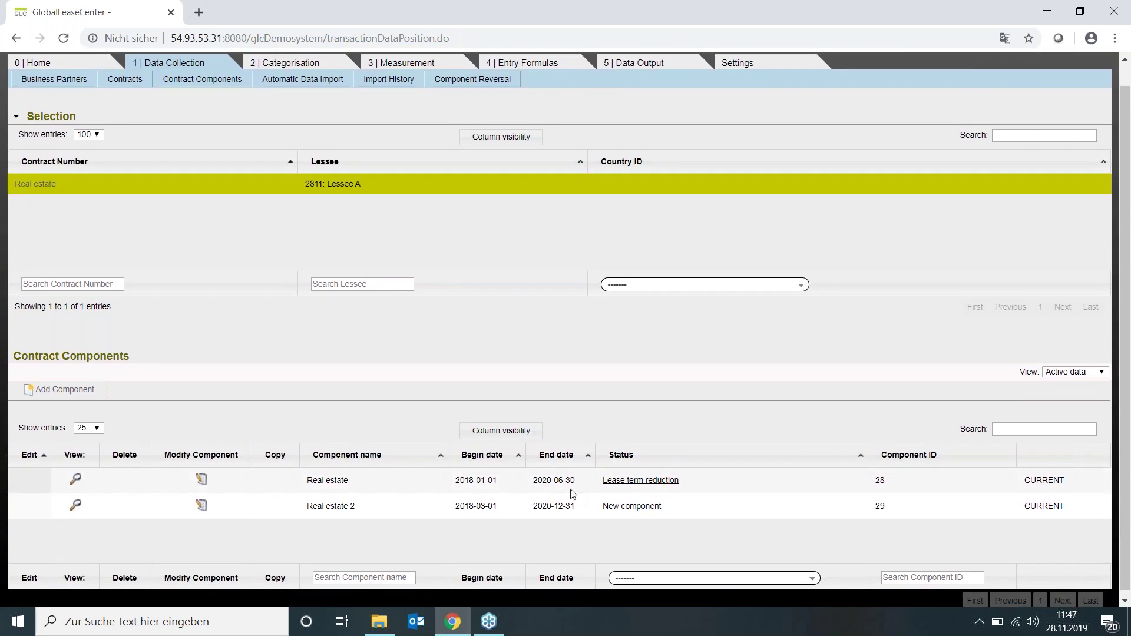
left_click(615, 482)
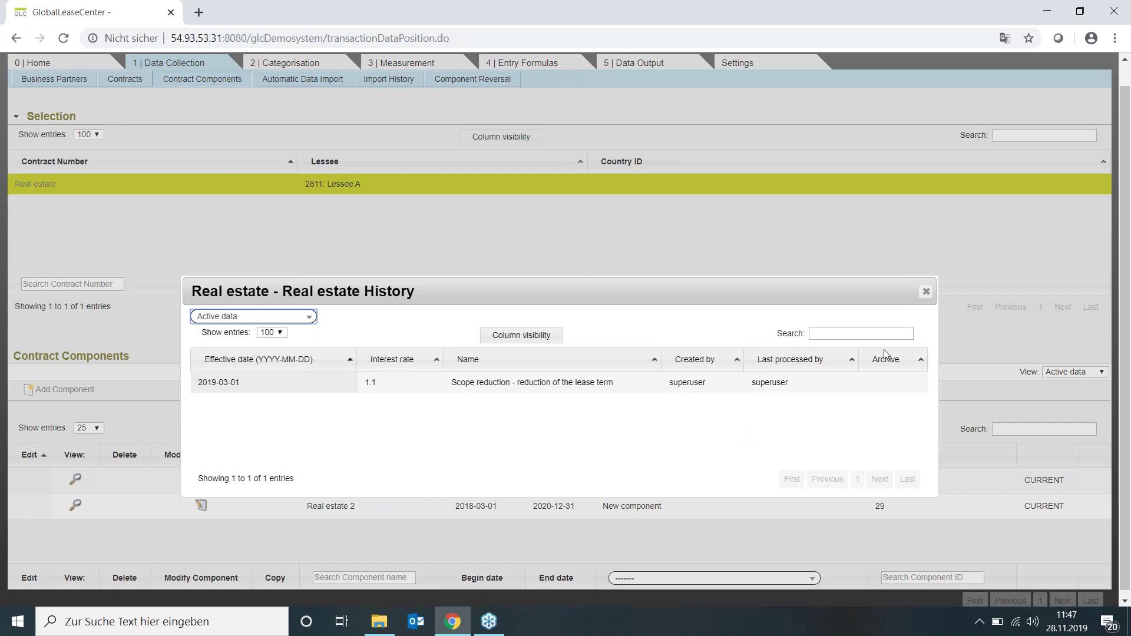
left_click(926, 291)
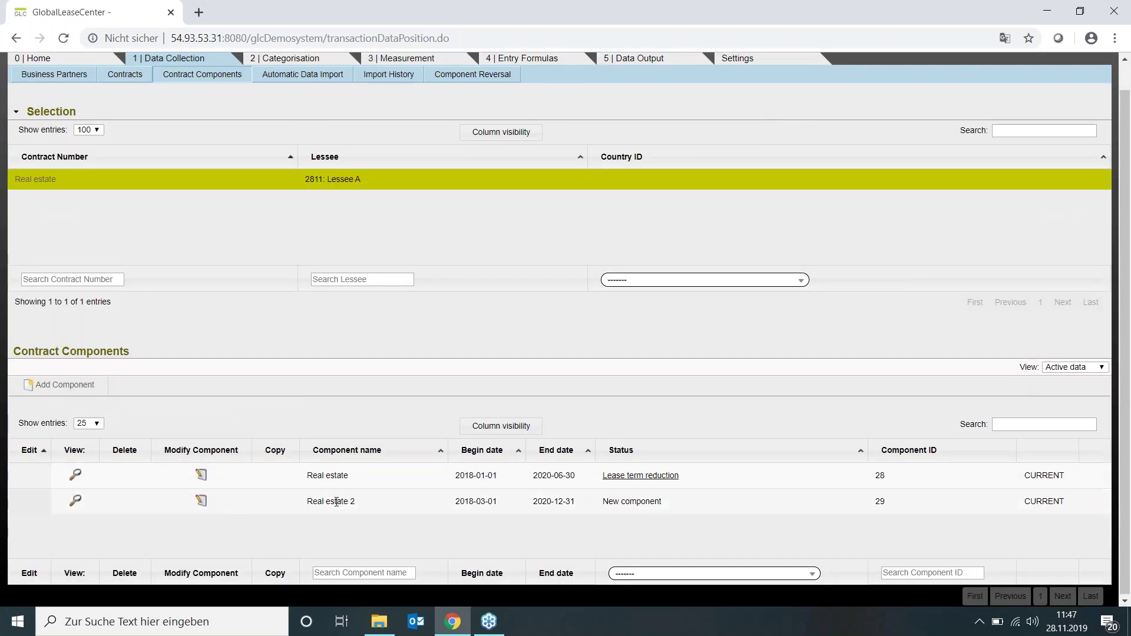
Open component Real estate 2 for modification and examine the modification types for general information and asset information.
left_click(206, 506)
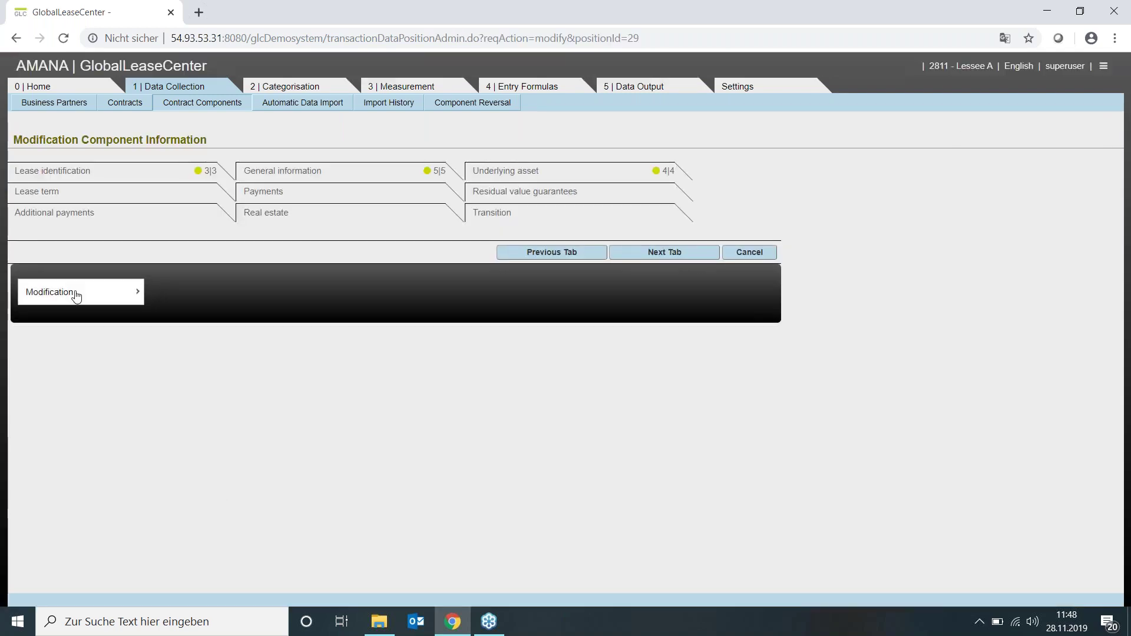
mouse_move(77, 295)
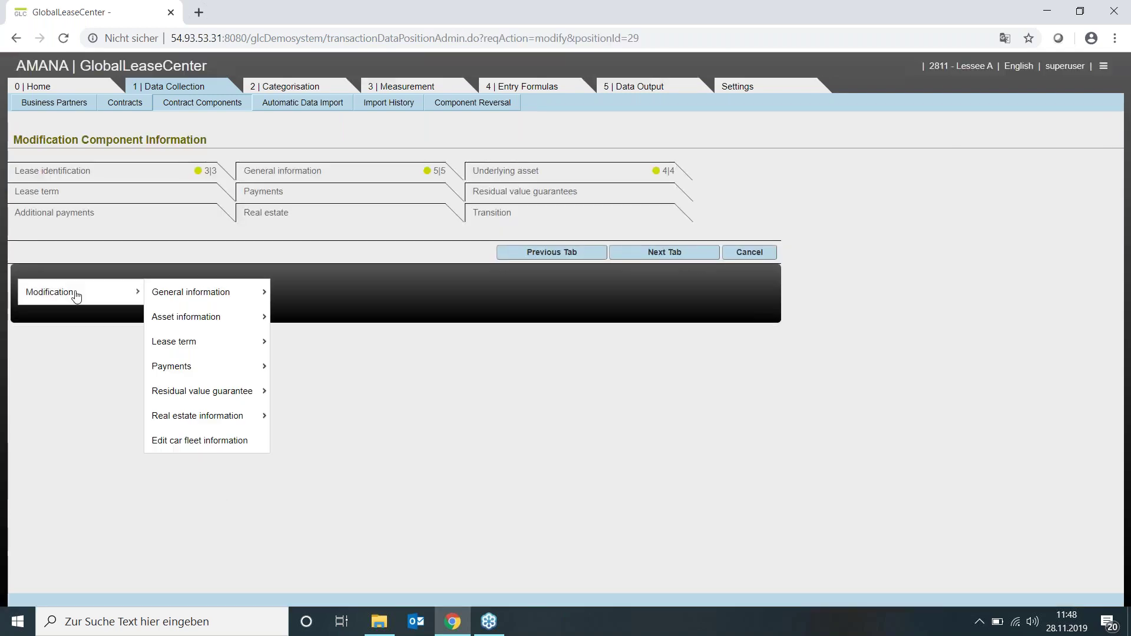
mouse_move(185, 295)
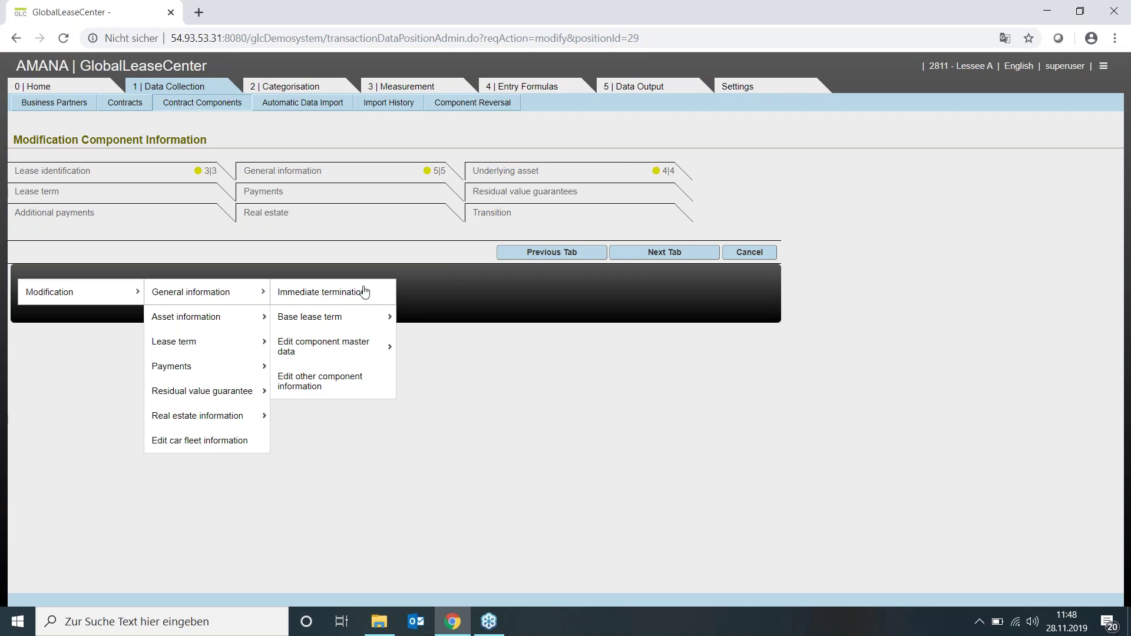
mouse_move(315, 322)
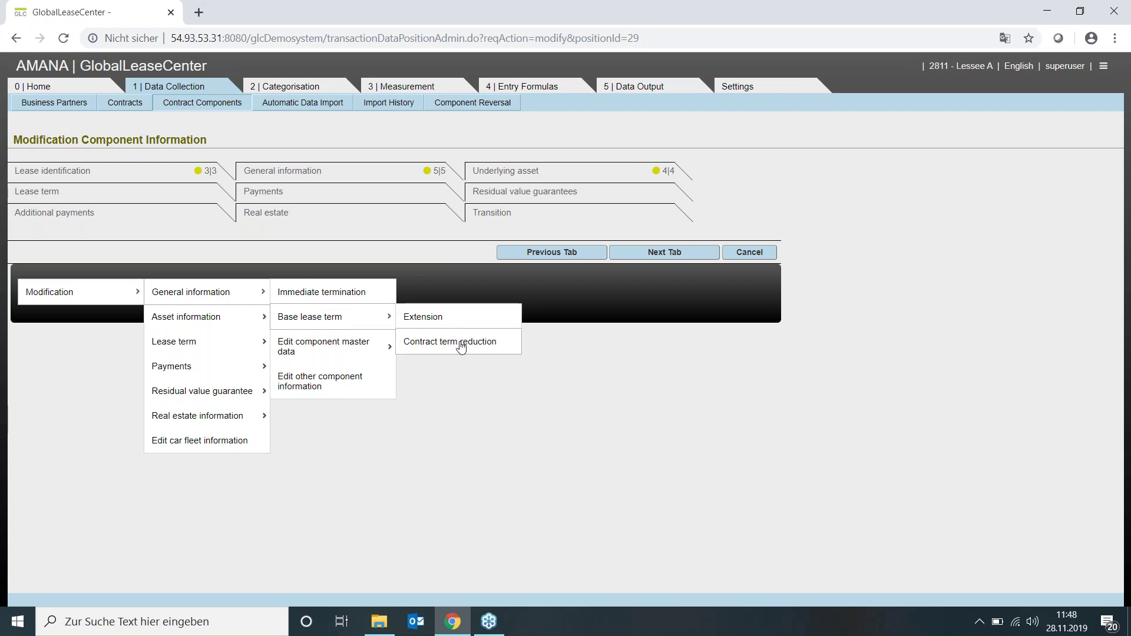
mouse_move(344, 356)
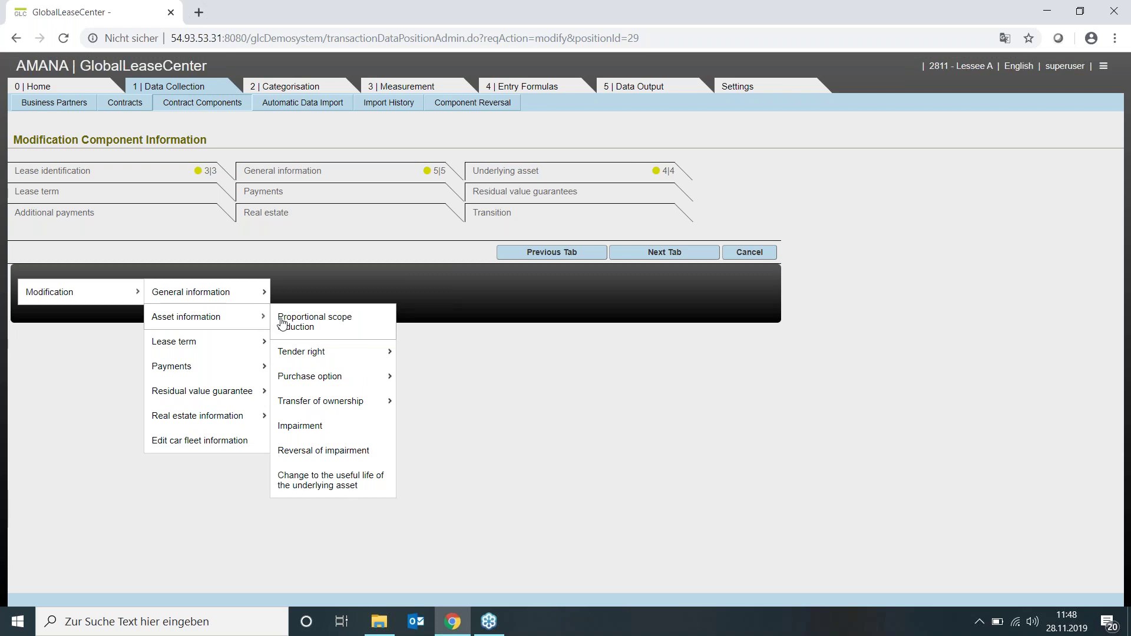
mouse_move(330, 407)
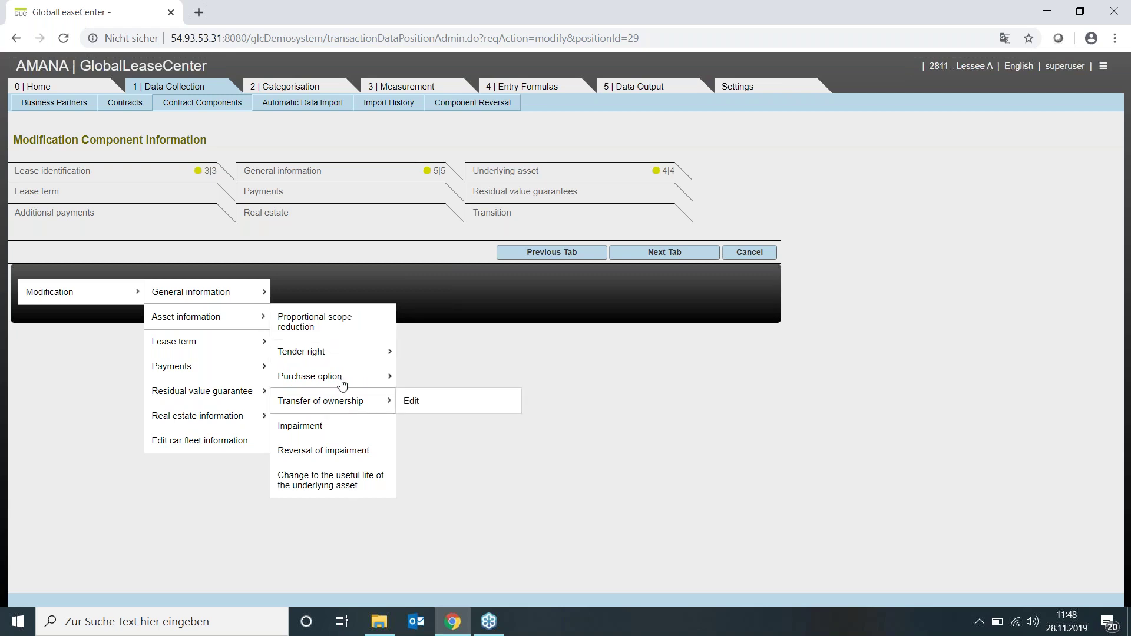
Start reassessing the purchase option 2020-12-31 / 5000 as reasonably certain, and close the form without saving.
mouse_move(342, 380)
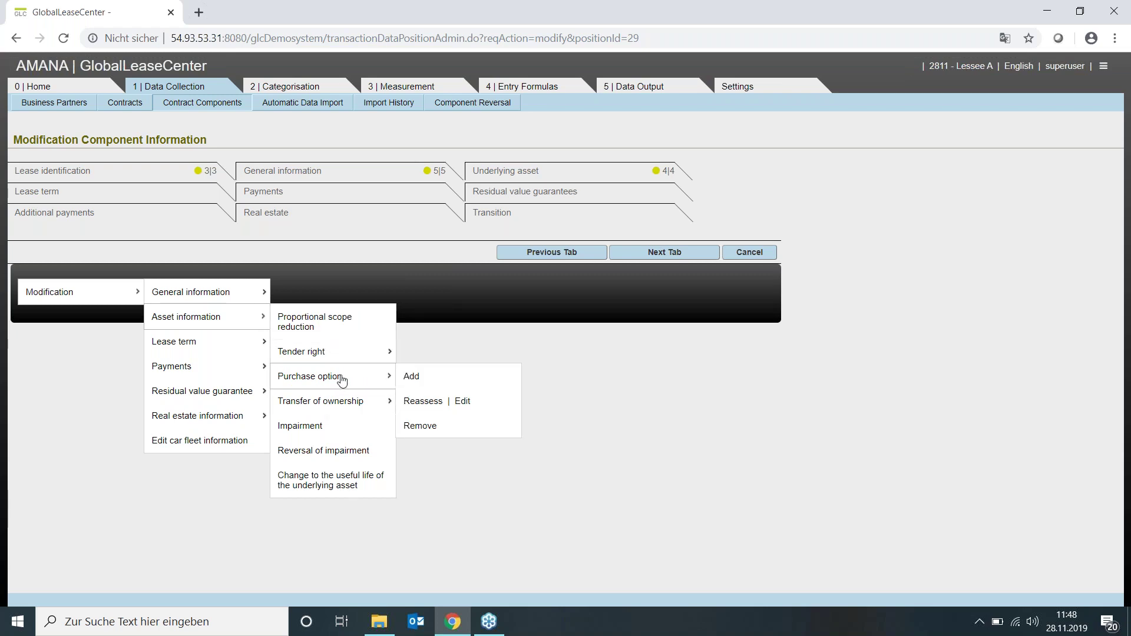
left_click(436, 402)
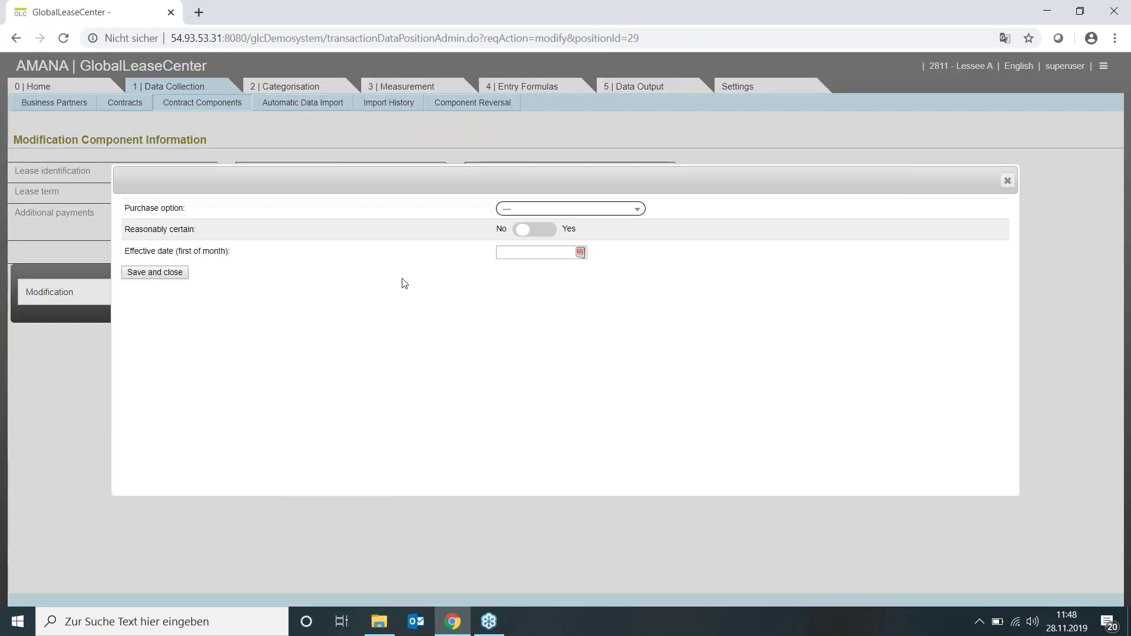
left_click(555, 211)
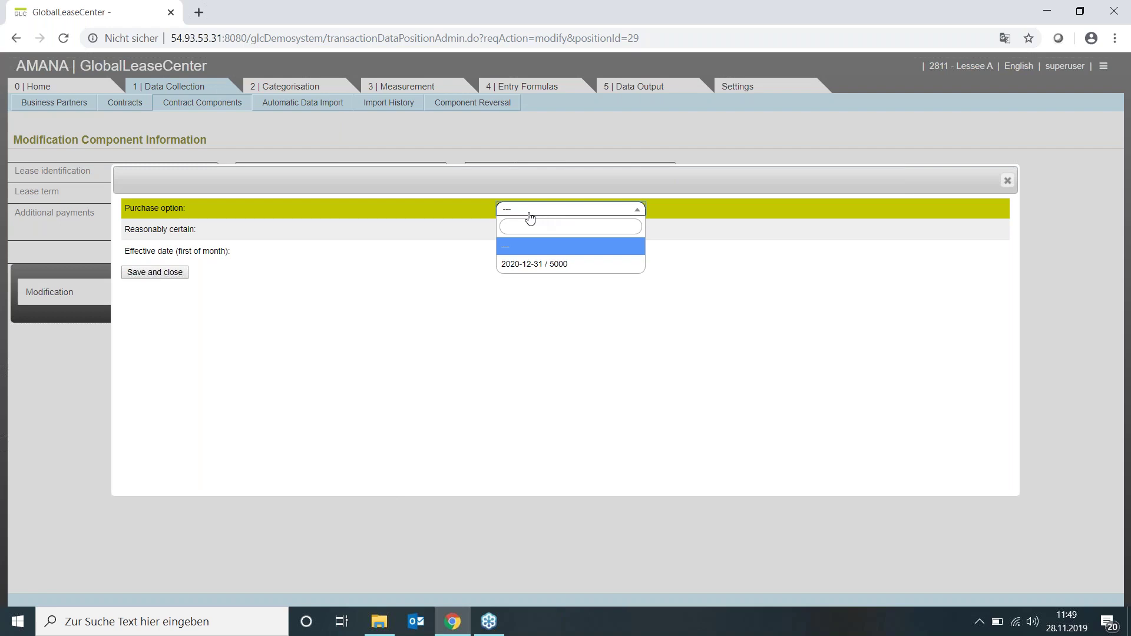
left_click(544, 264)
left_click(537, 230)
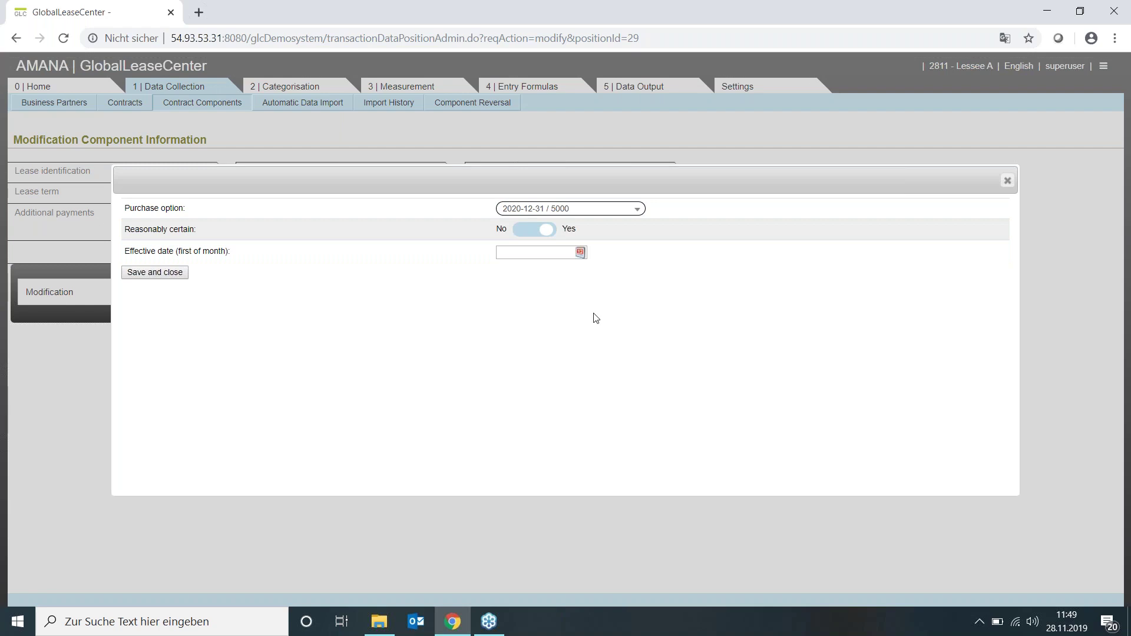
left_click(1007, 180)
Examine the modification types for lease term and payments, and return to the contract components list, discarding any changes.
left_click(101, 293)
mouse_move(221, 336)
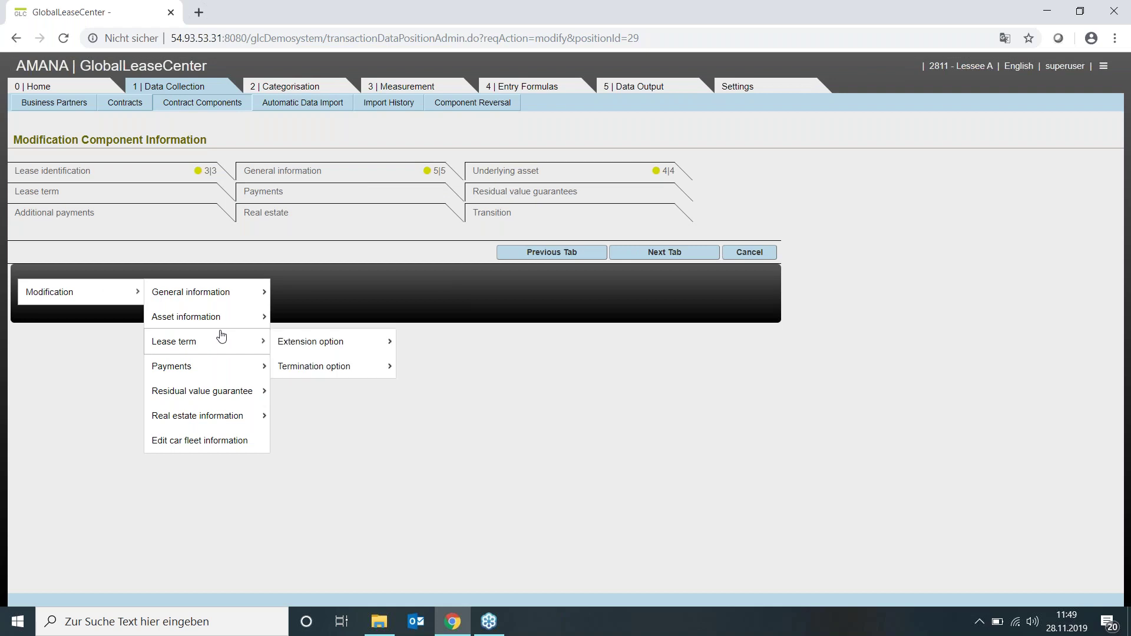
mouse_move(308, 346)
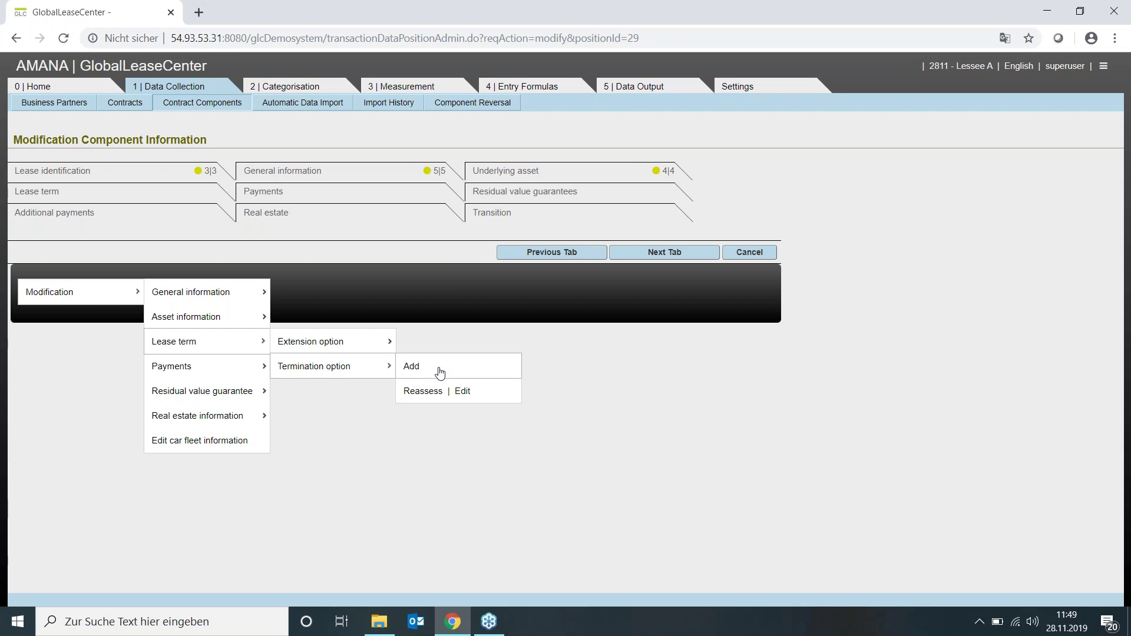
mouse_move(211, 374)
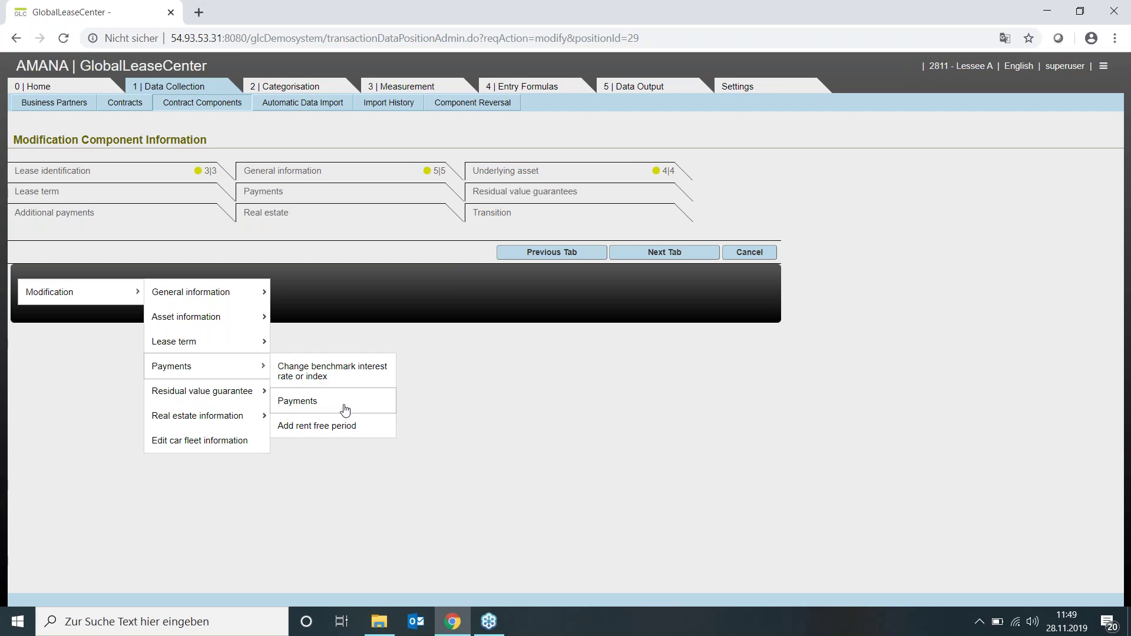
mouse_move(238, 398)
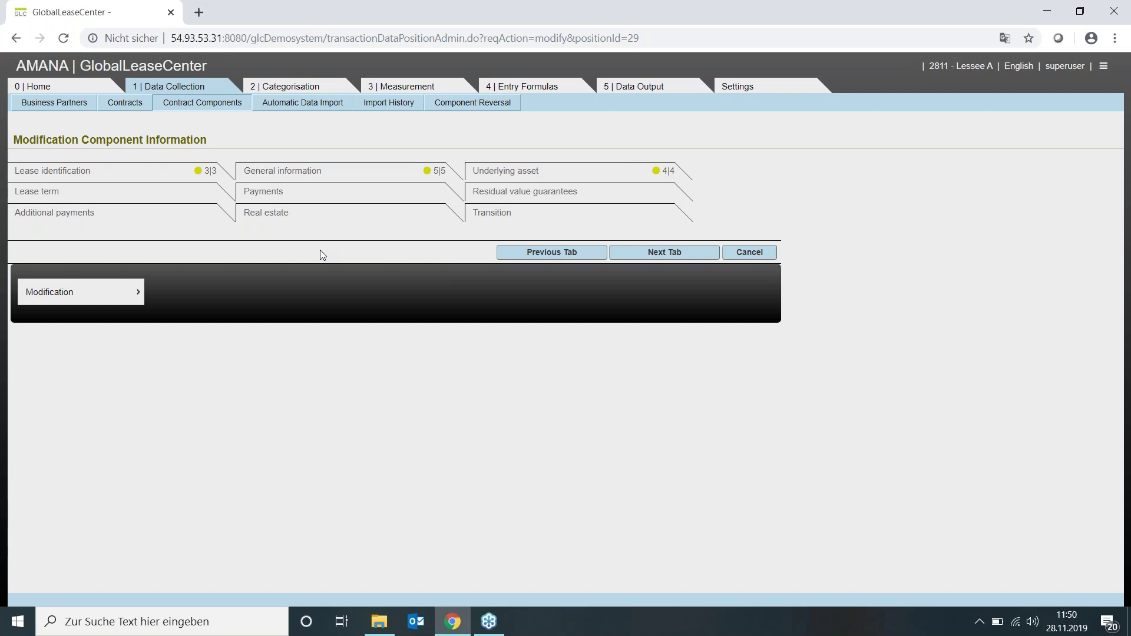
left_click(193, 109)
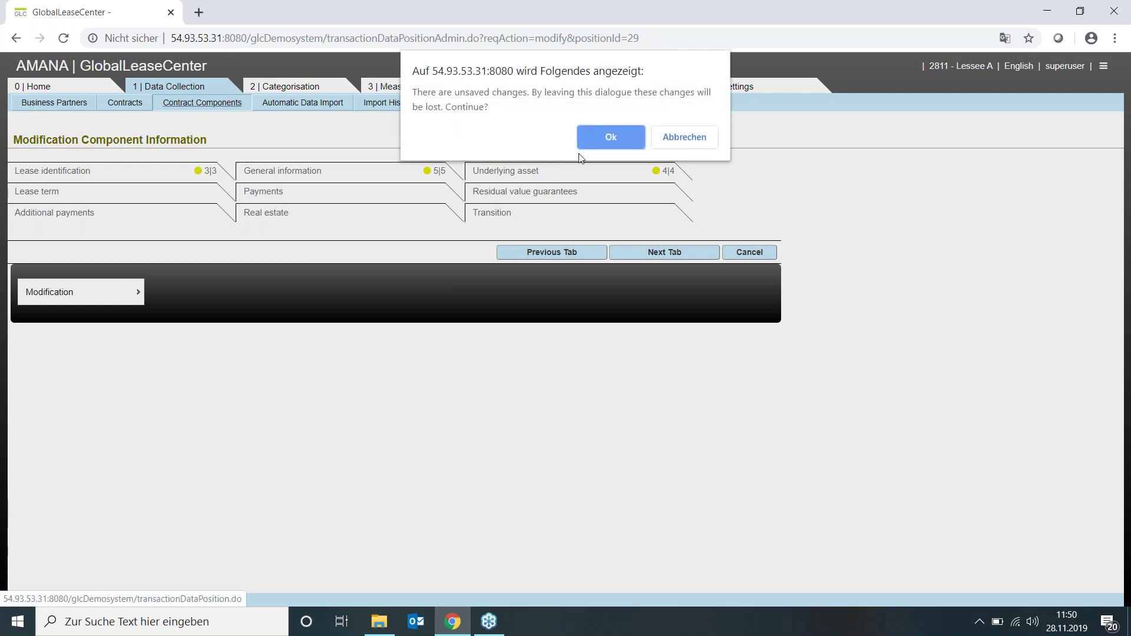
left_click(615, 144)
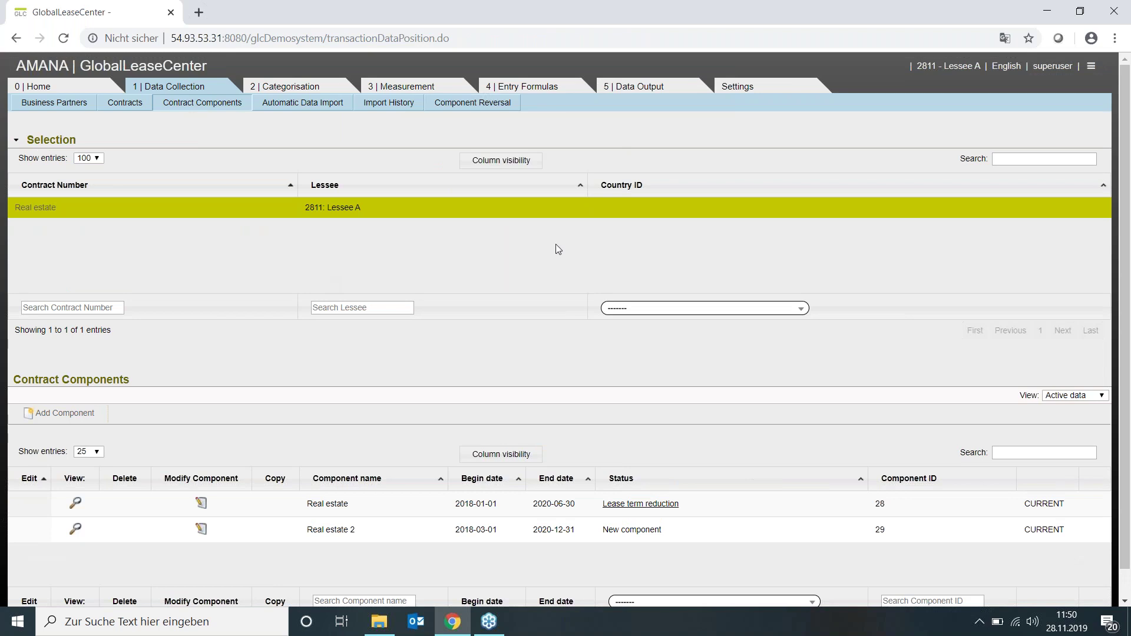
Open GLC Reporting in the data output area and look through the available Excel reports.
left_click(637, 90)
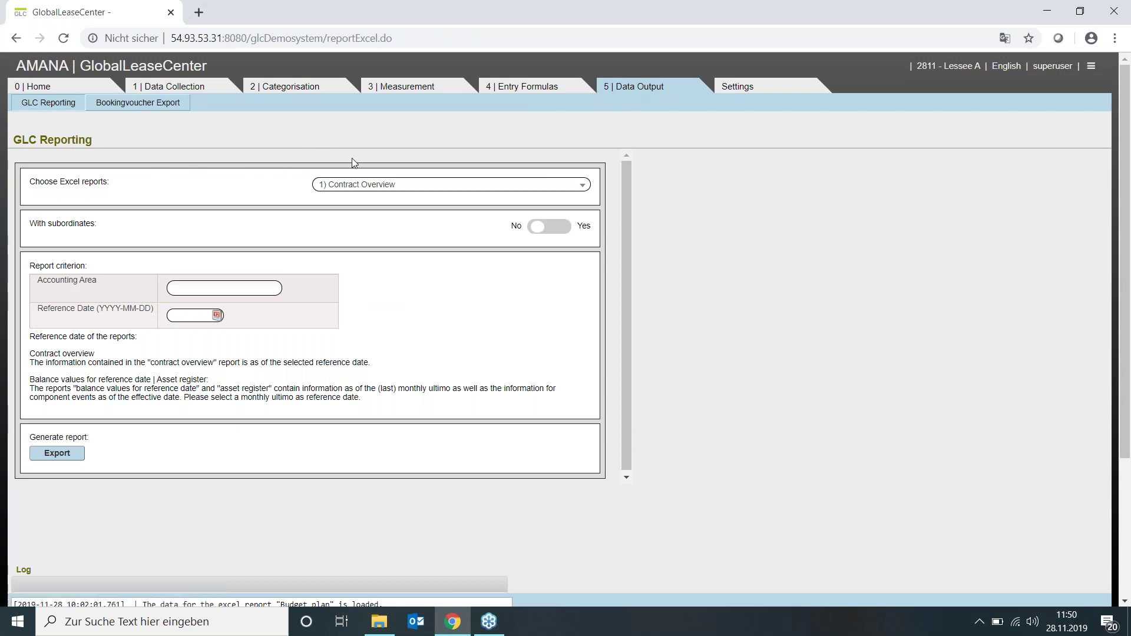
left_click(391, 184)
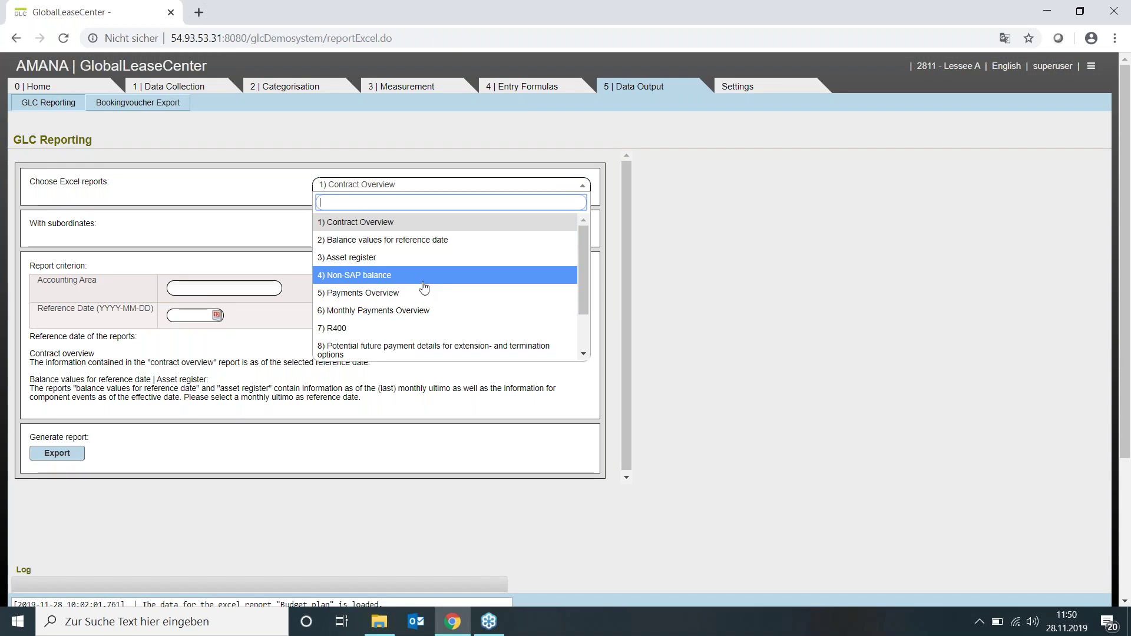
scroll(424, 287, "down", 3)
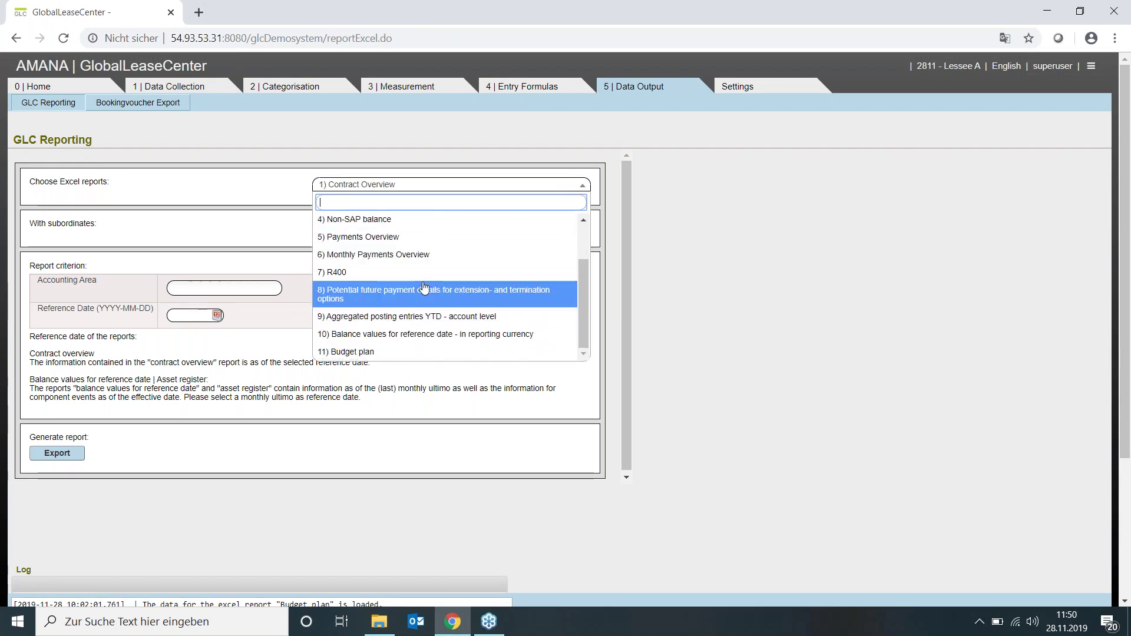
scroll(425, 287, "up", 3)
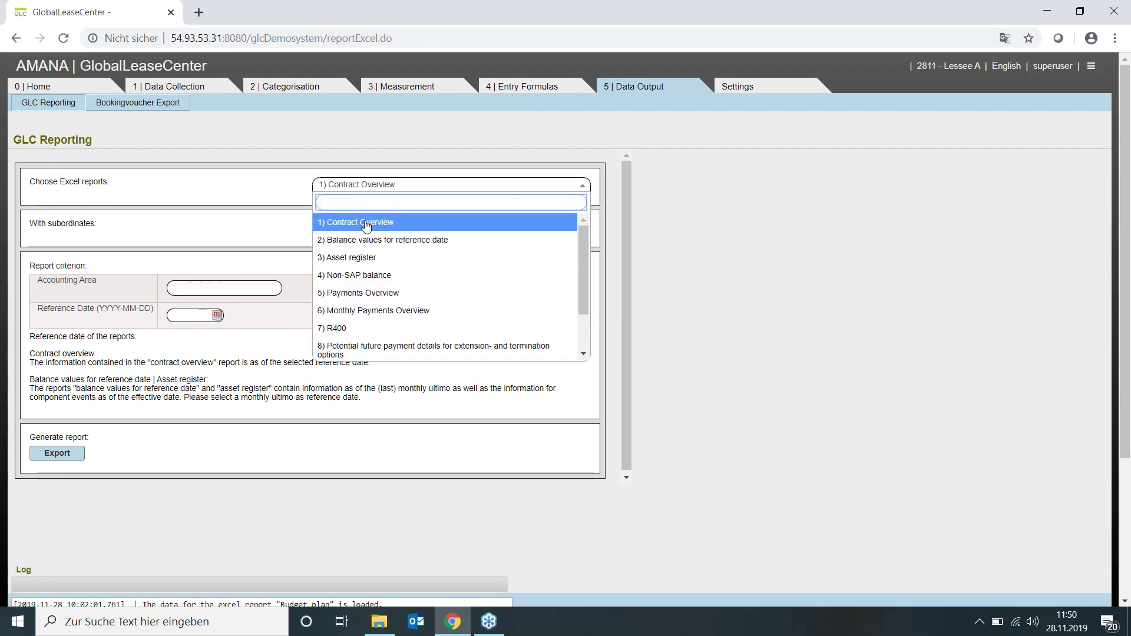
left_click(275, 224)
Check the Excel reports stored in the report repository and close it again.
left_click(1091, 66)
left_click(927, 136)
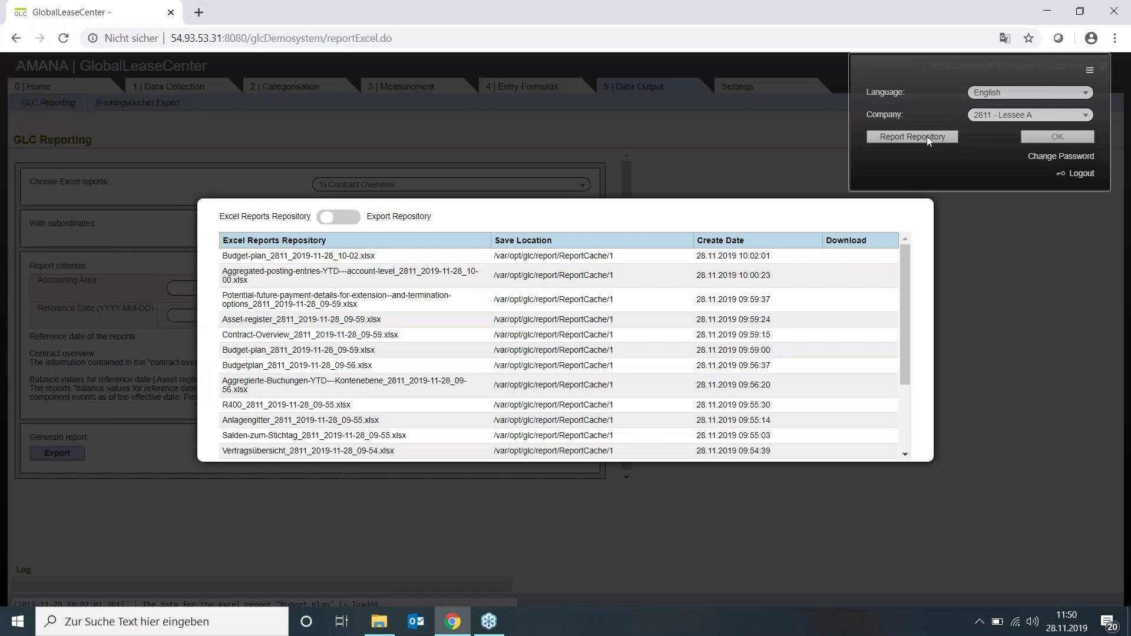
left_click(430, 116)
Export the Contract Overview report and open the generated file from the report repository in Excel with editing enabled.
left_click(57, 453)
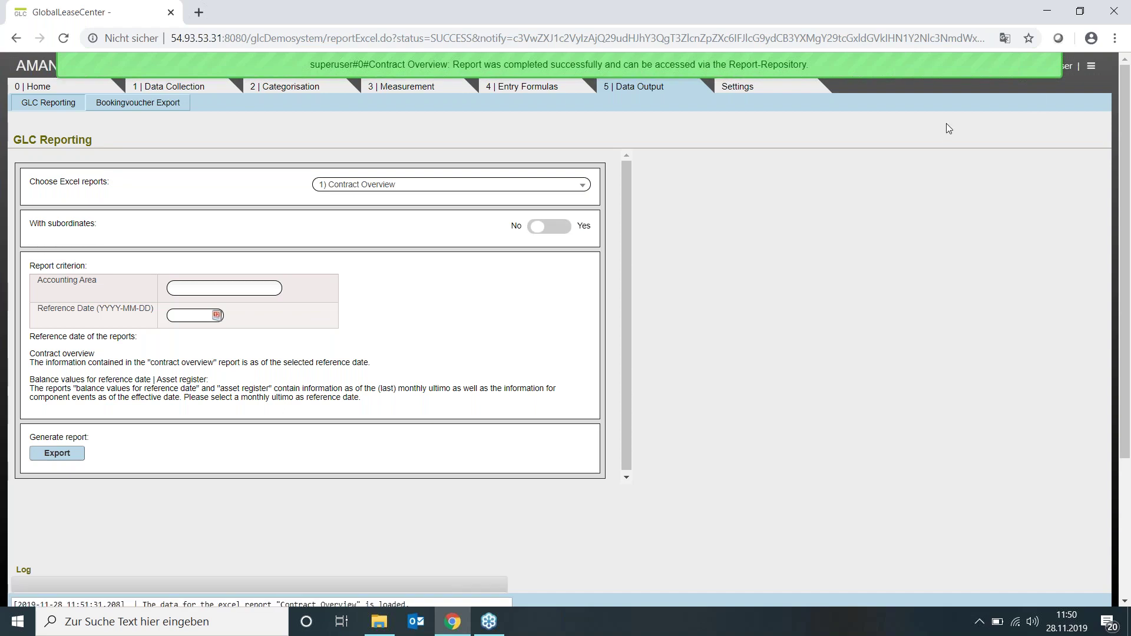
left_click(1093, 68)
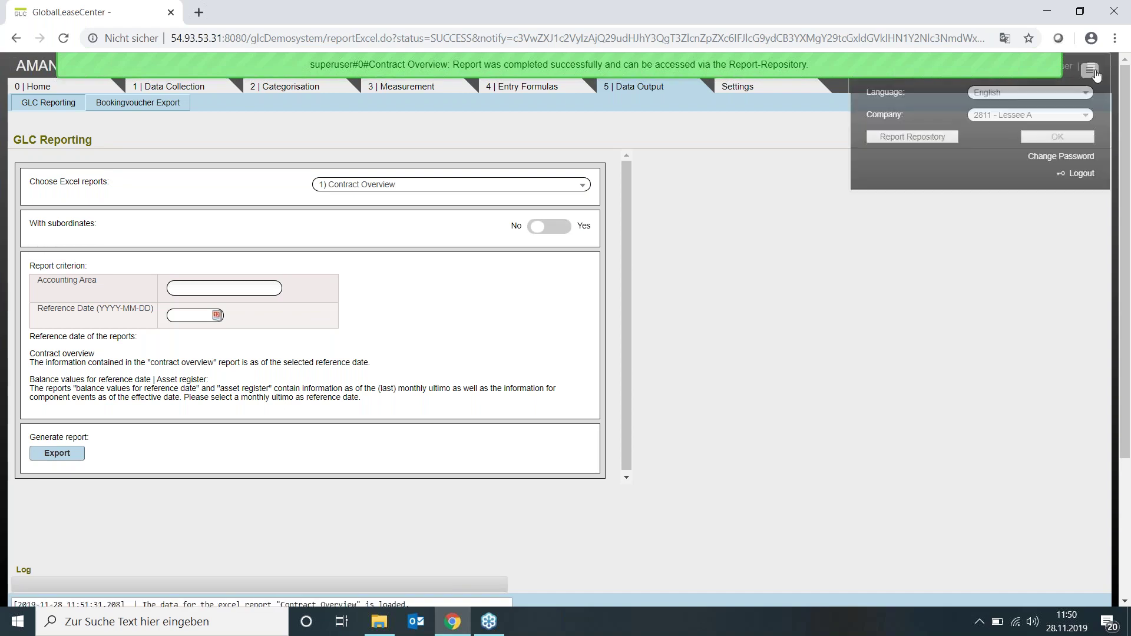
left_click(912, 137)
left_click(860, 258)
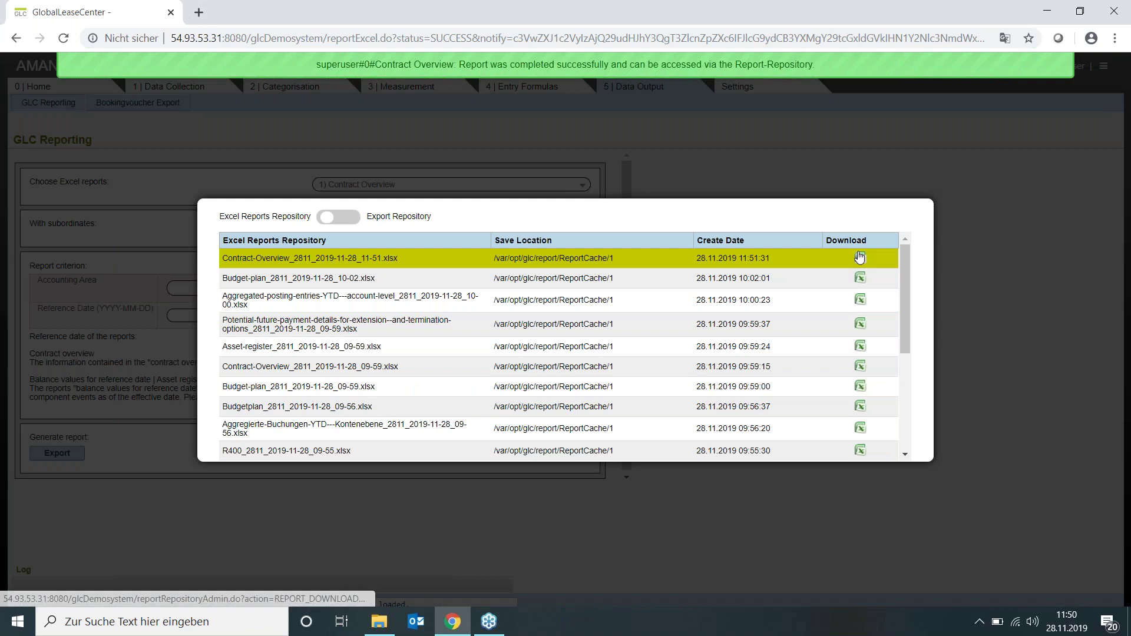
left_click(153, 590)
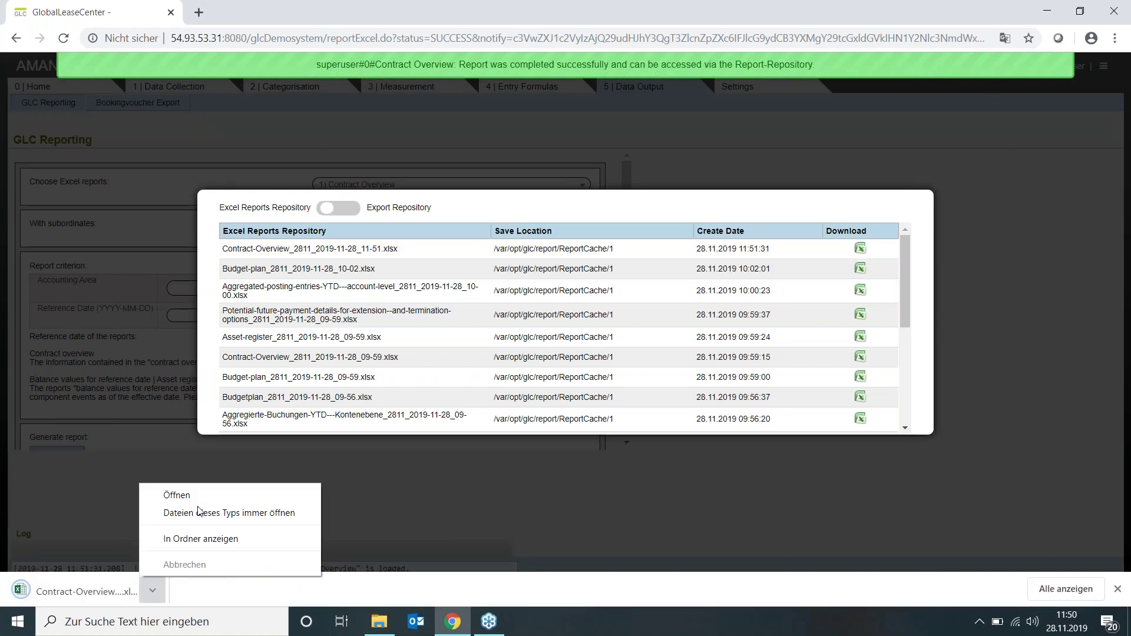
left_click(204, 496)
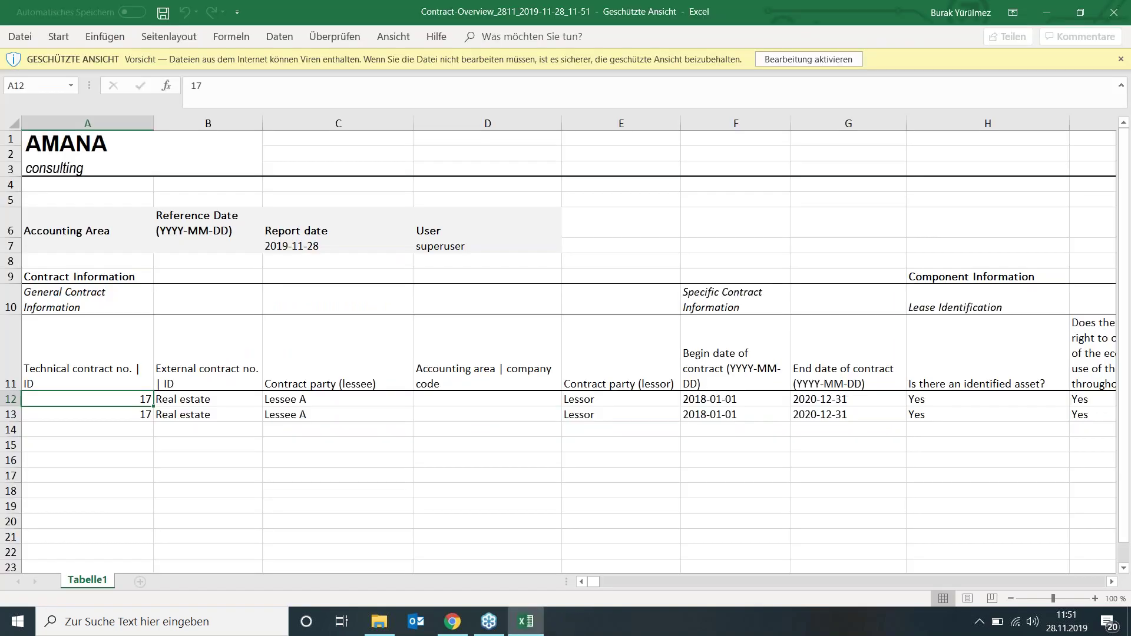
left_click(788, 60)
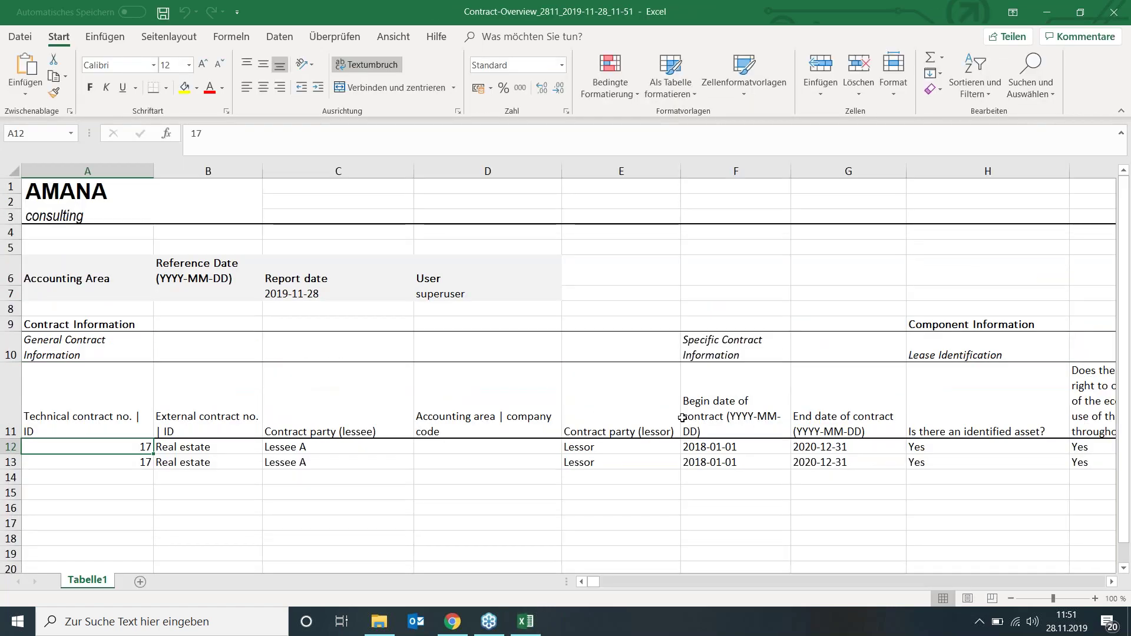
Review the general and specific contract information columns of the contract overview, up to the identified asset question.
left_click(205, 397)
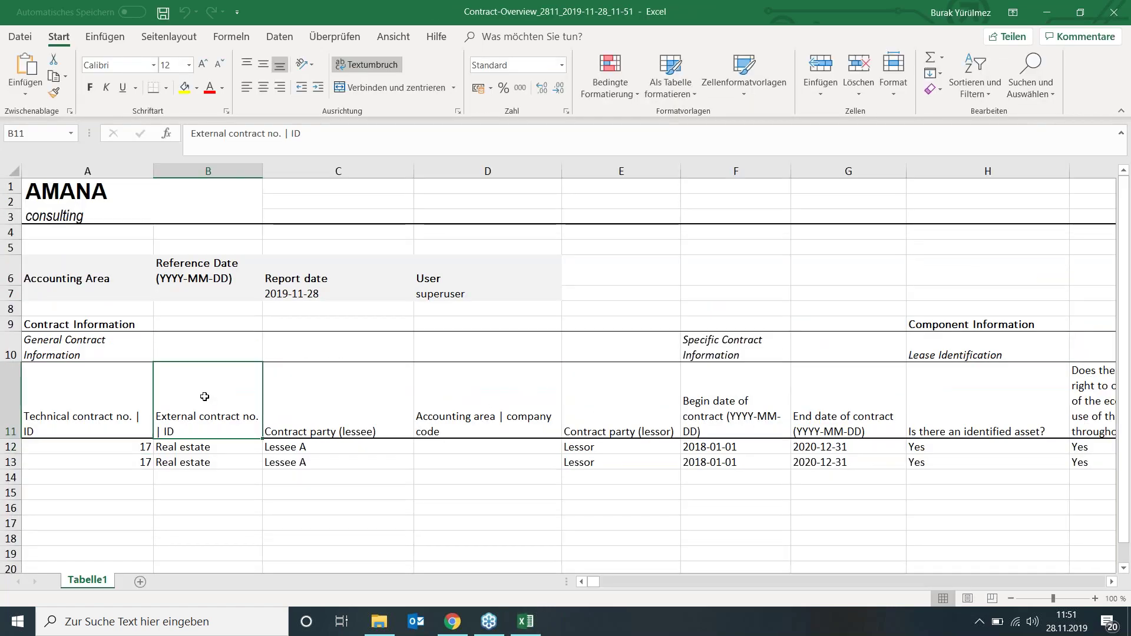
key("Down")
key("Down")
key("Down")
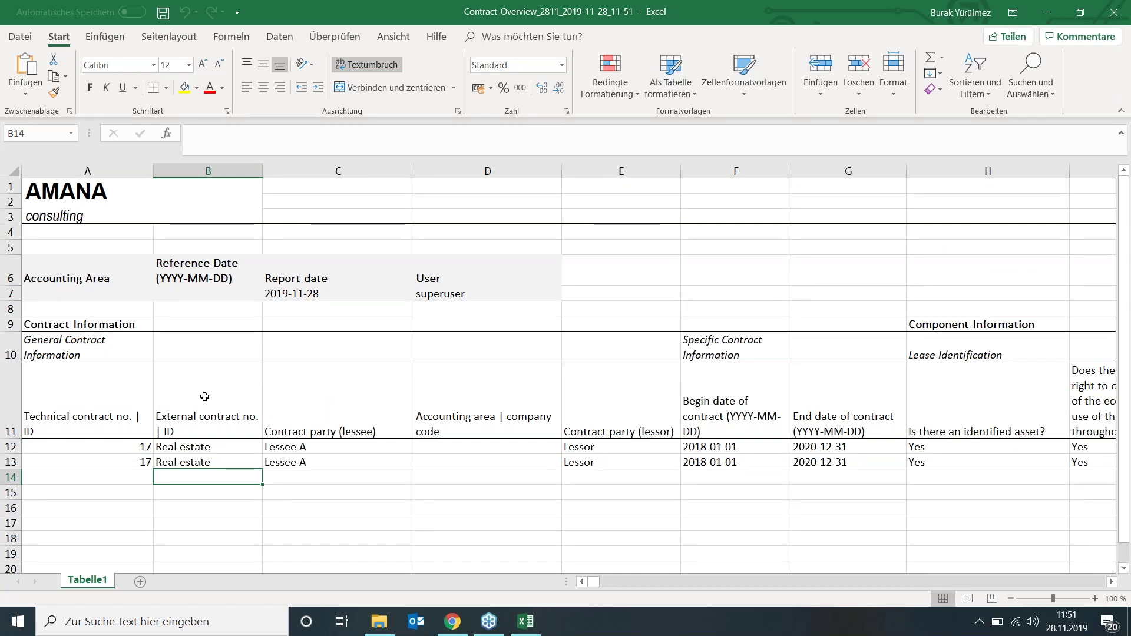
key("Right")
key("Up")
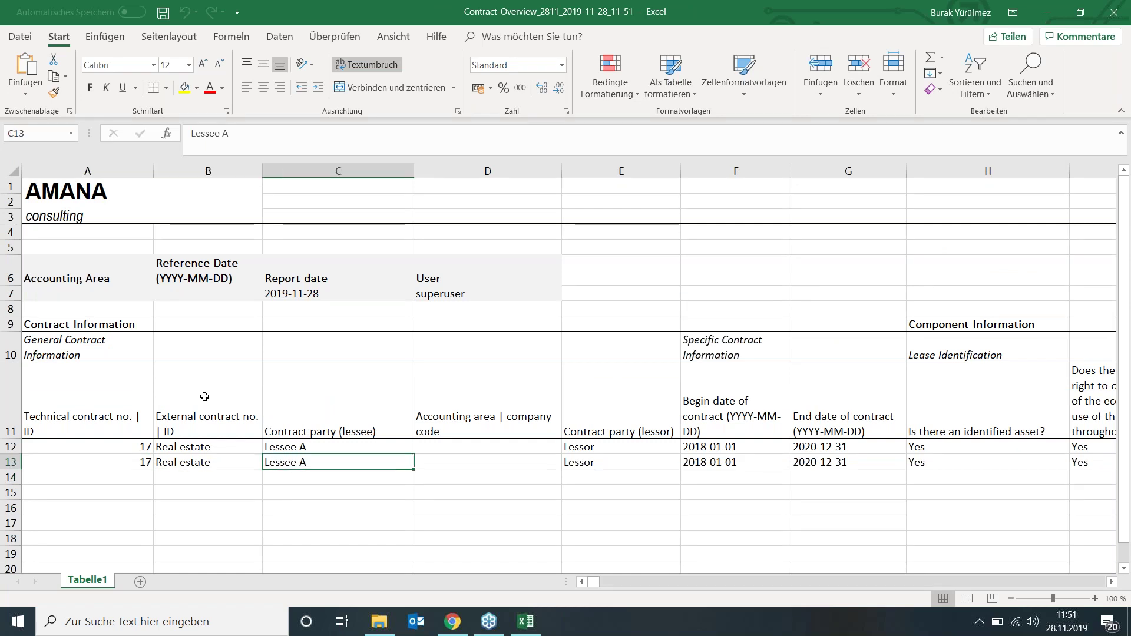
key("Up")
key("Right")
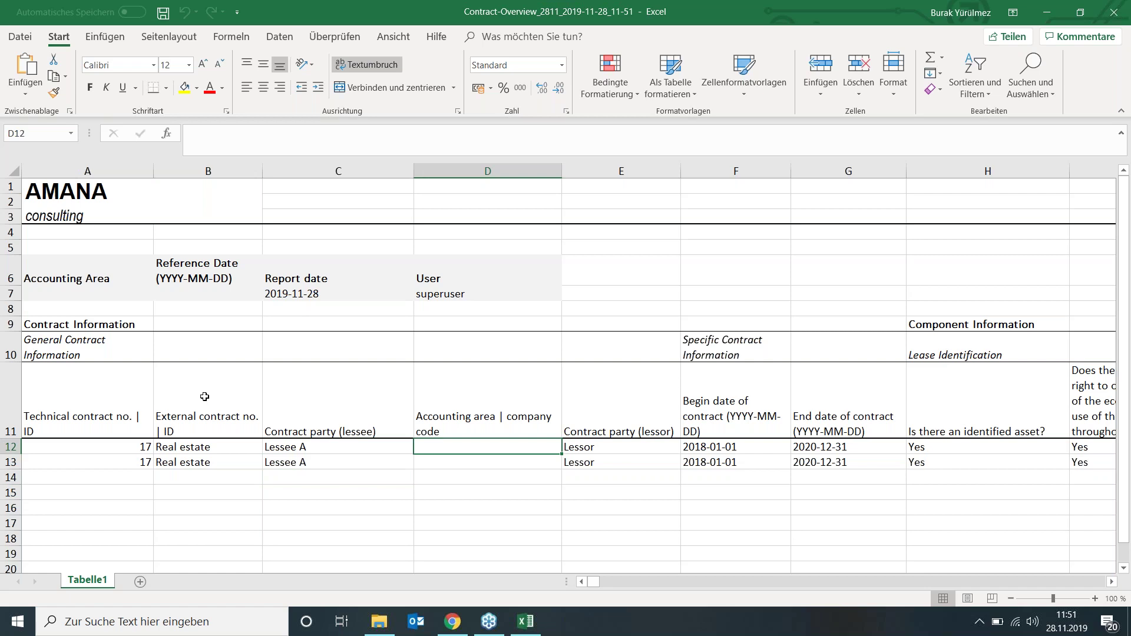
key("Right")
key("Right")
key("Right")
key("Right")
key("Right")
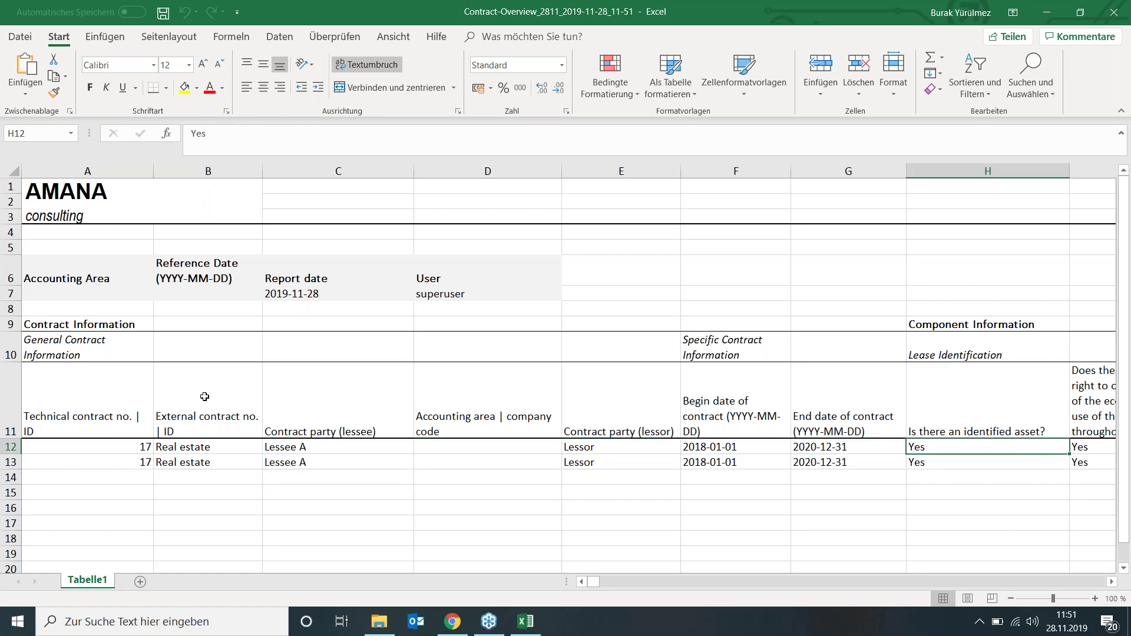
Review the lease identification and general component information columns for Real estate and Real estate 2.
key("Right")
key("Right")
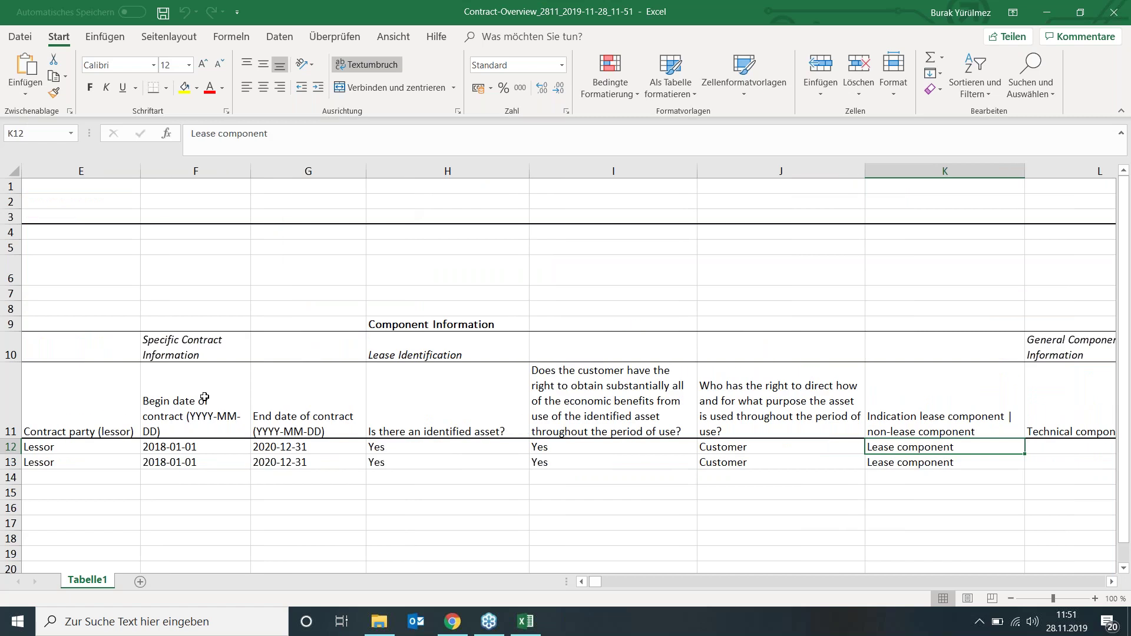
key("Right")
key("Right")
key("Right")
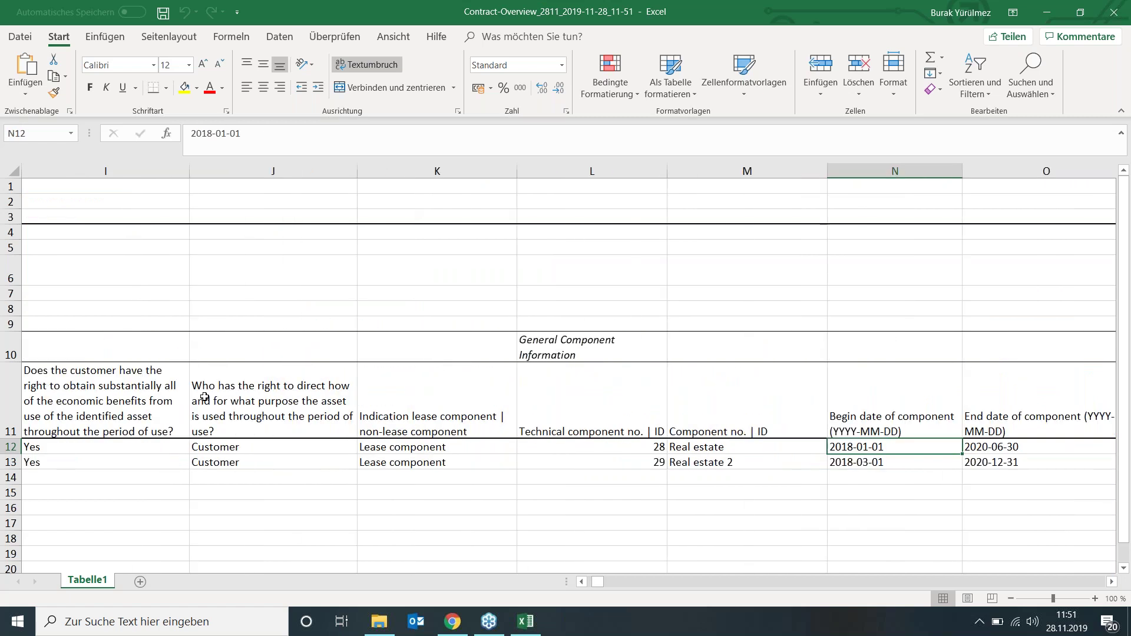
key("Right")
key("Right")
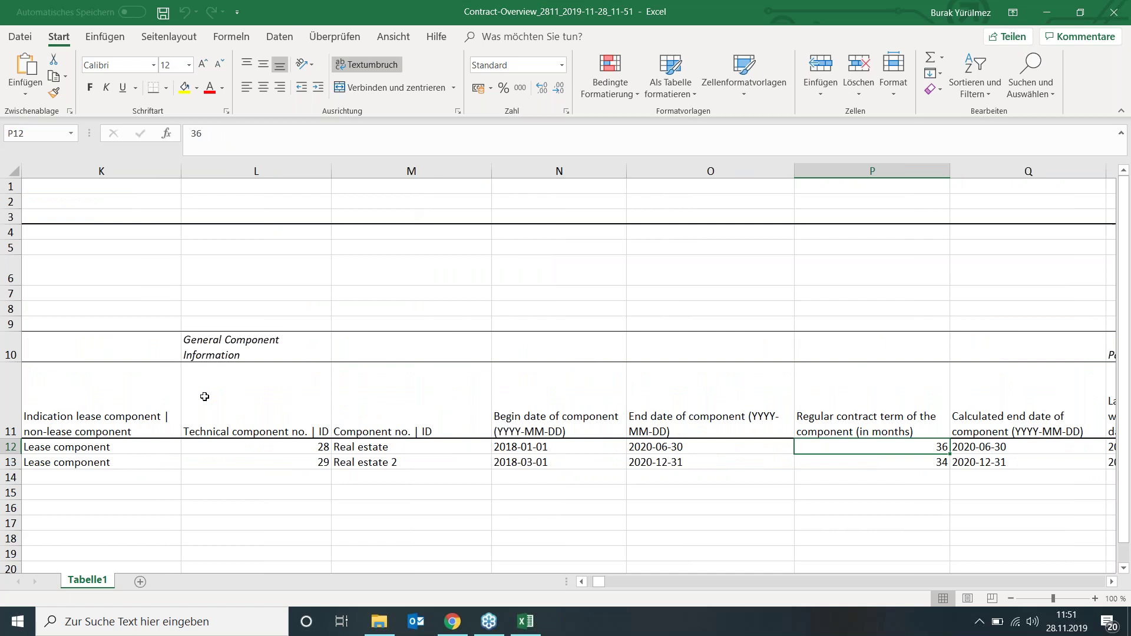
key("Right")
key("Right")
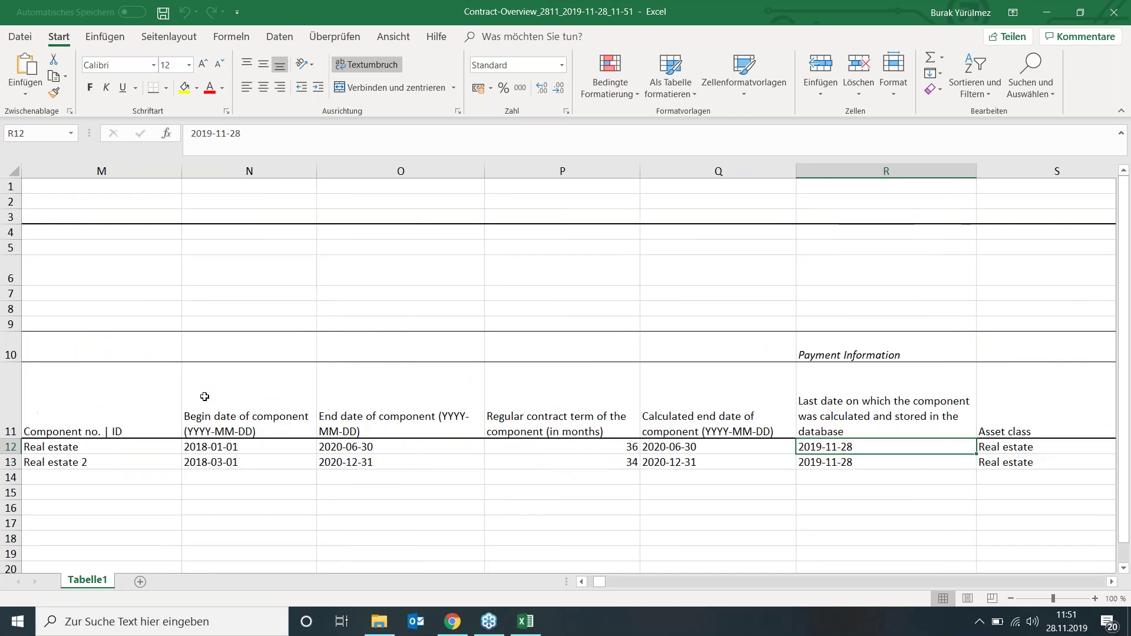
Review the payment information columns on asset class, options, useful life and borrowing rate, and close the contract overview workbook.
key("Right")
key("Right")
key("Right")
key("Right")
key("Right")
key("Right")
key("Right")
key("Right")
key("Right")
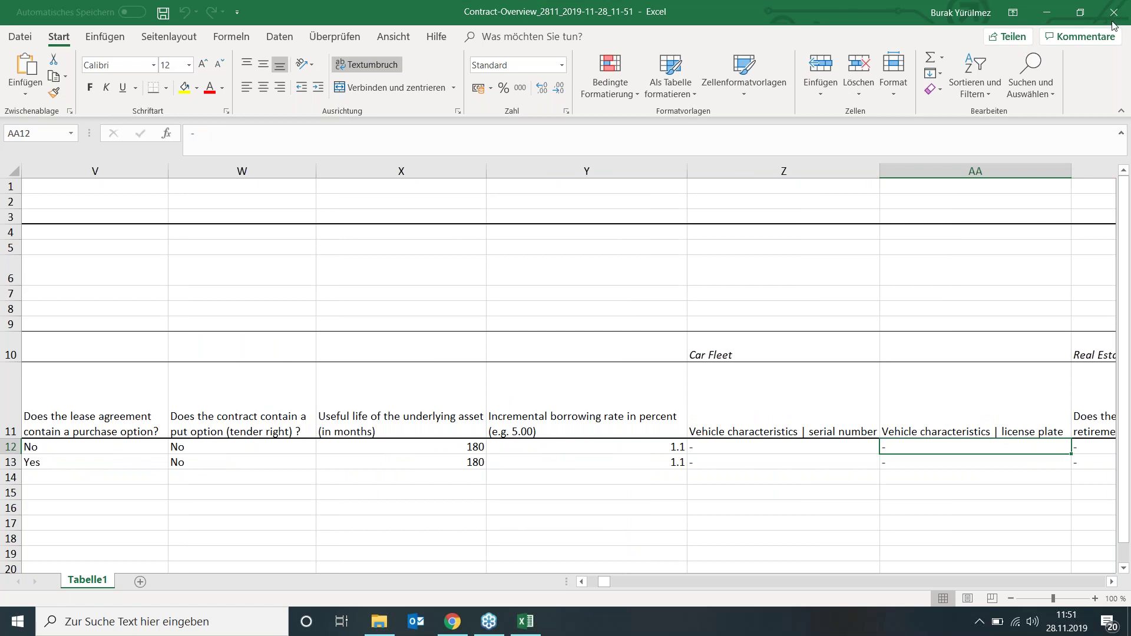
left_click(239, 443)
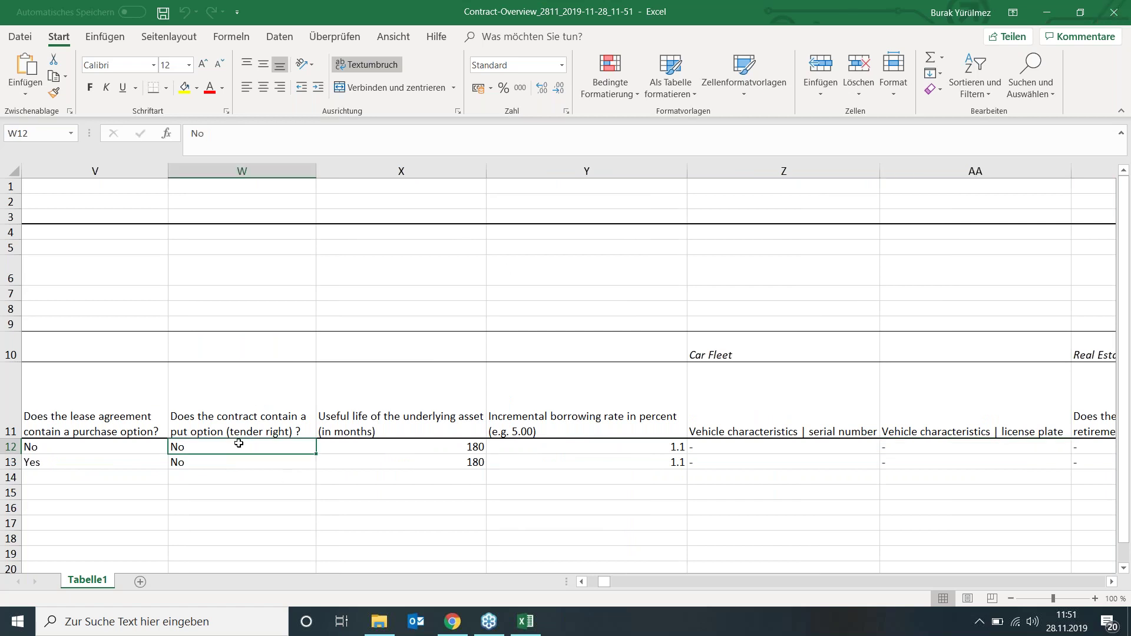
key("Left")
key("Left")
key("Left")
key("Left")
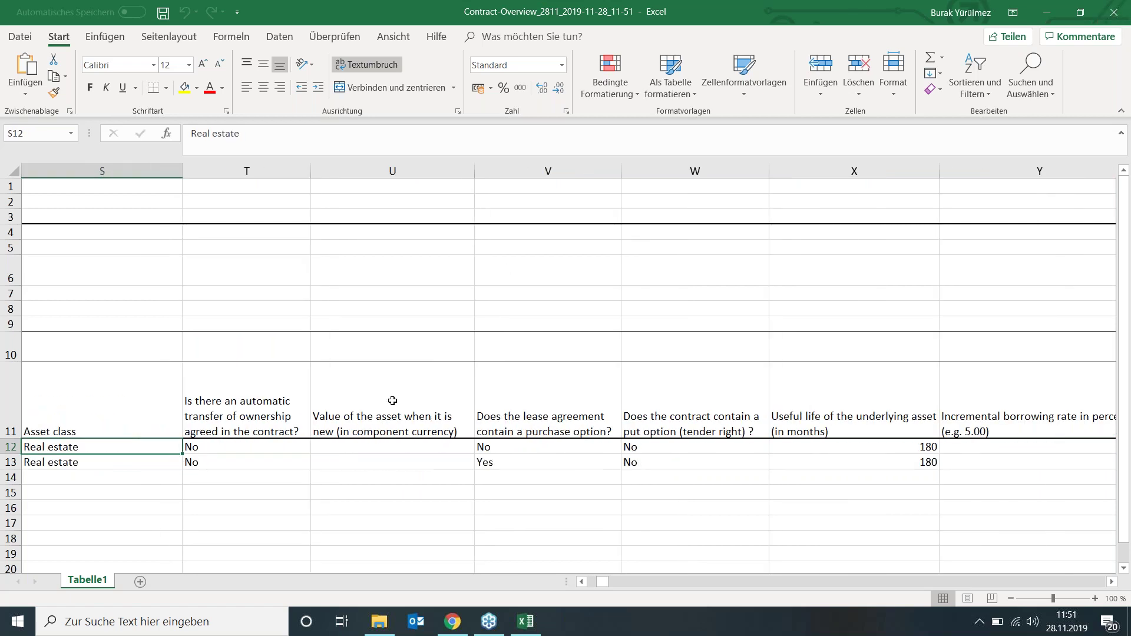
left_click(1118, 13)
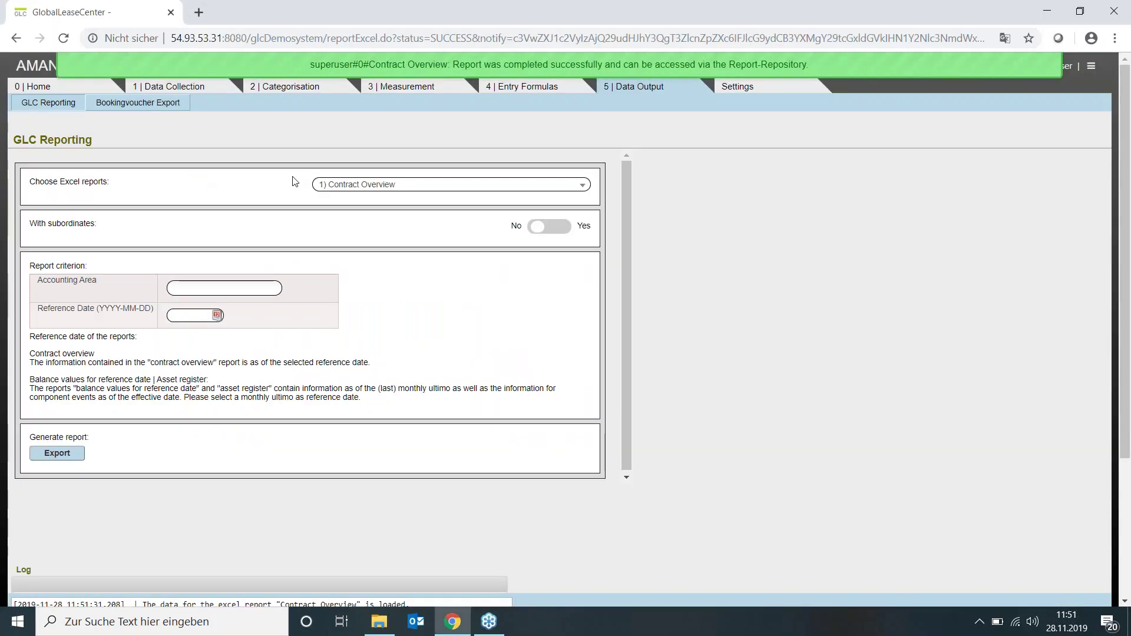
Export the Budget plan report with begin period 2019-01, period Year and report currency Euro.
left_click(386, 185)
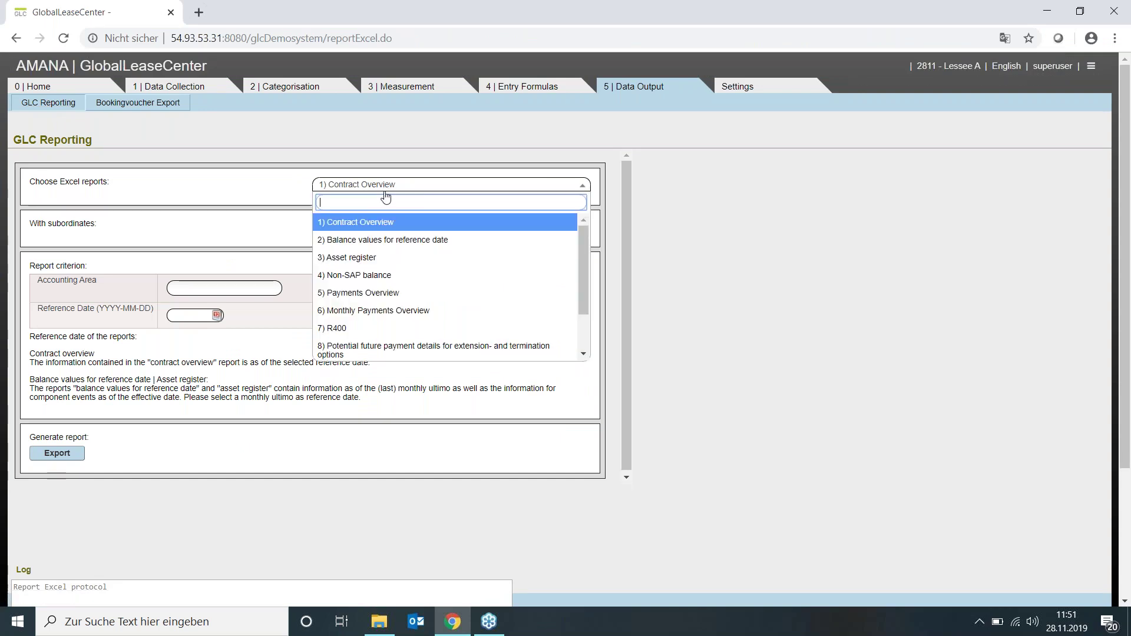
scroll(415, 326, "down", 2)
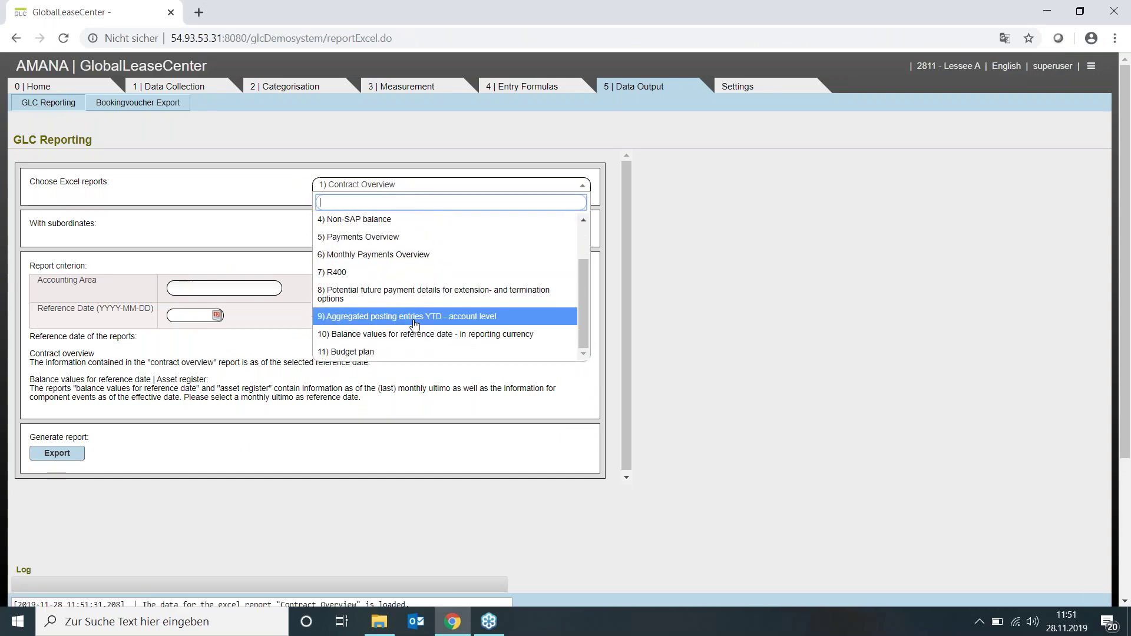
left_click(364, 353)
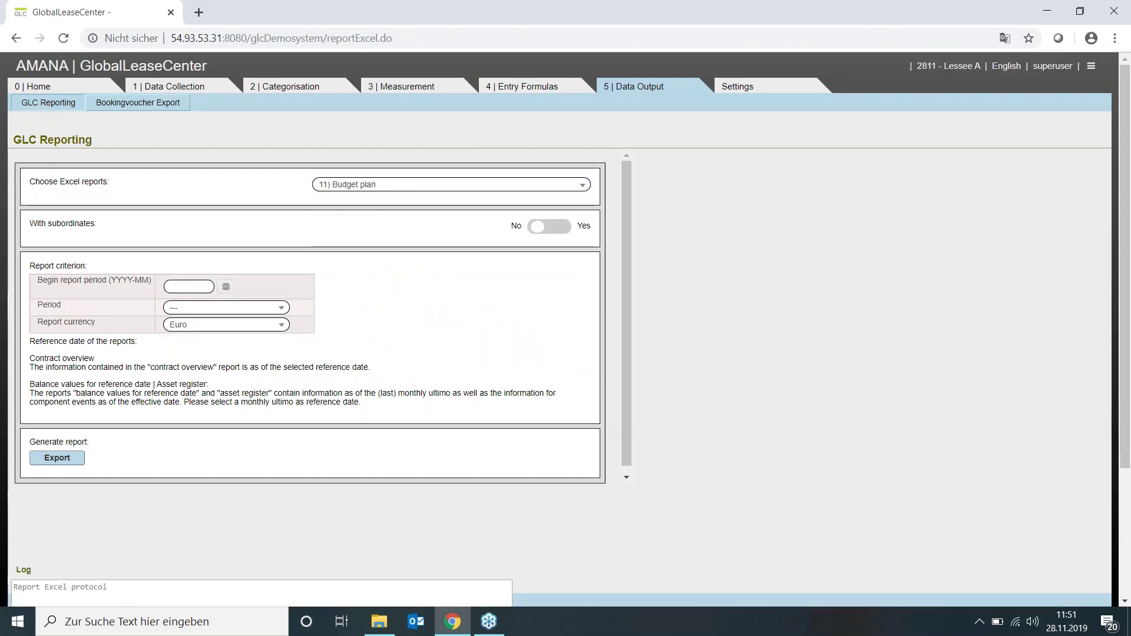
left_click(216, 287)
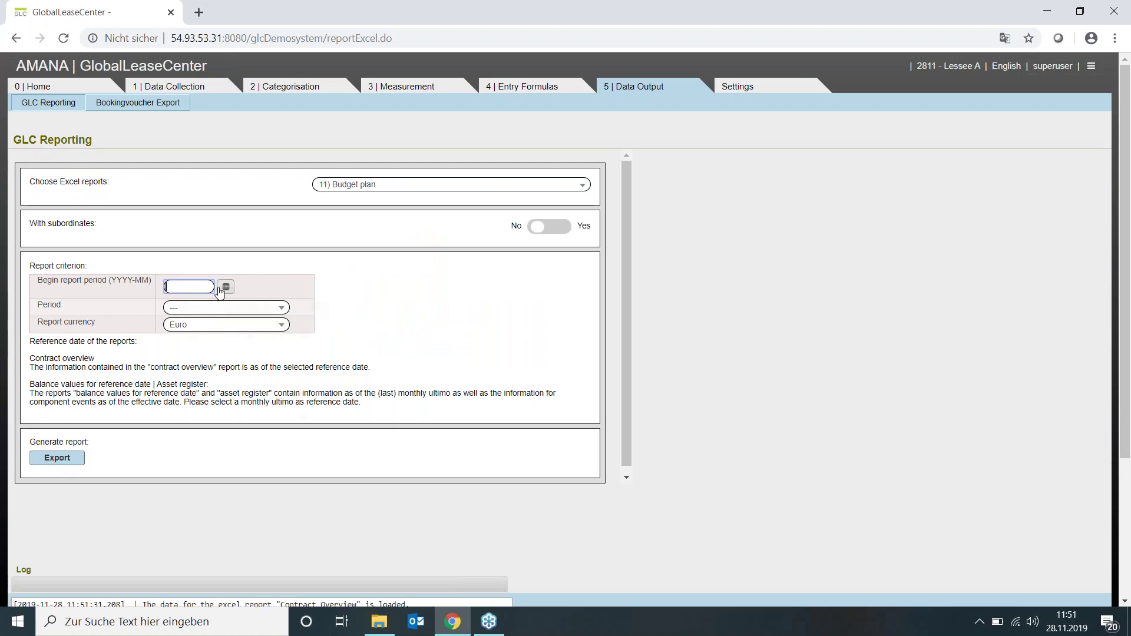
left_click(220, 290)
left_click(201, 338)
left_click(205, 309)
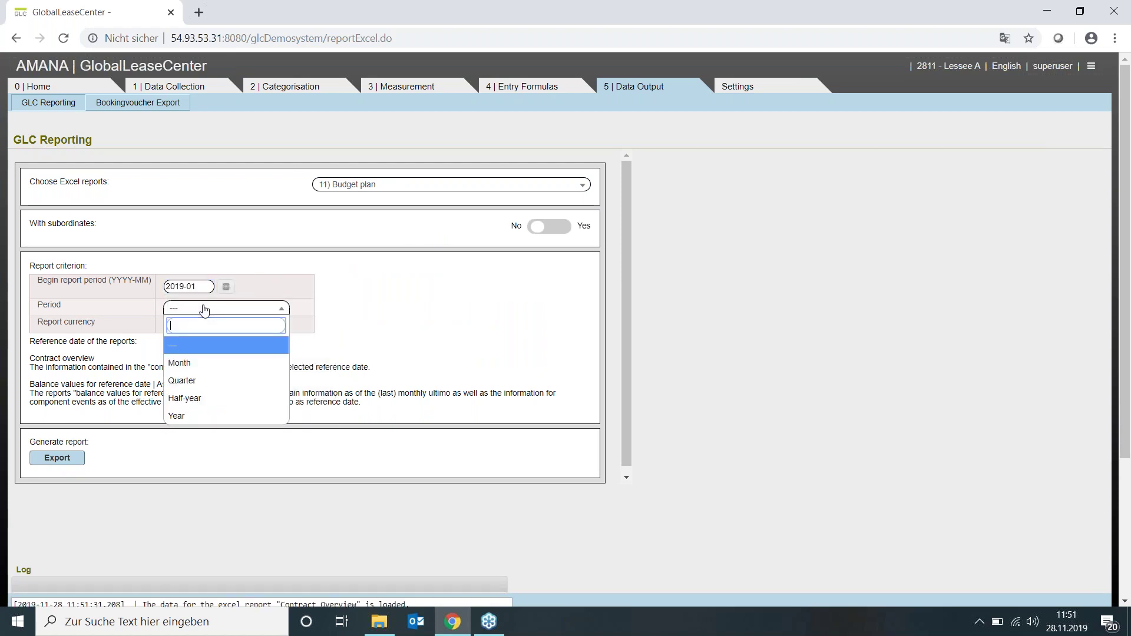
left_click(201, 416)
left_click(66, 462)
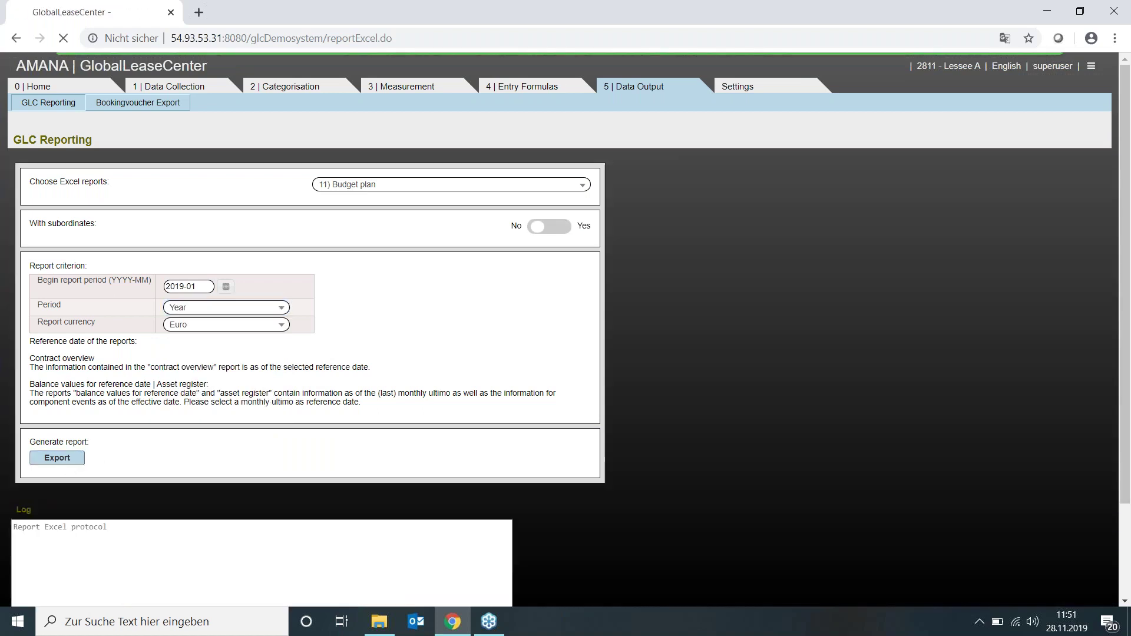
Download Budget-plan_2811_2019-11-28_11-52.xlsx from the report repository, open it in Excel and enable editing.
left_click(1090, 69)
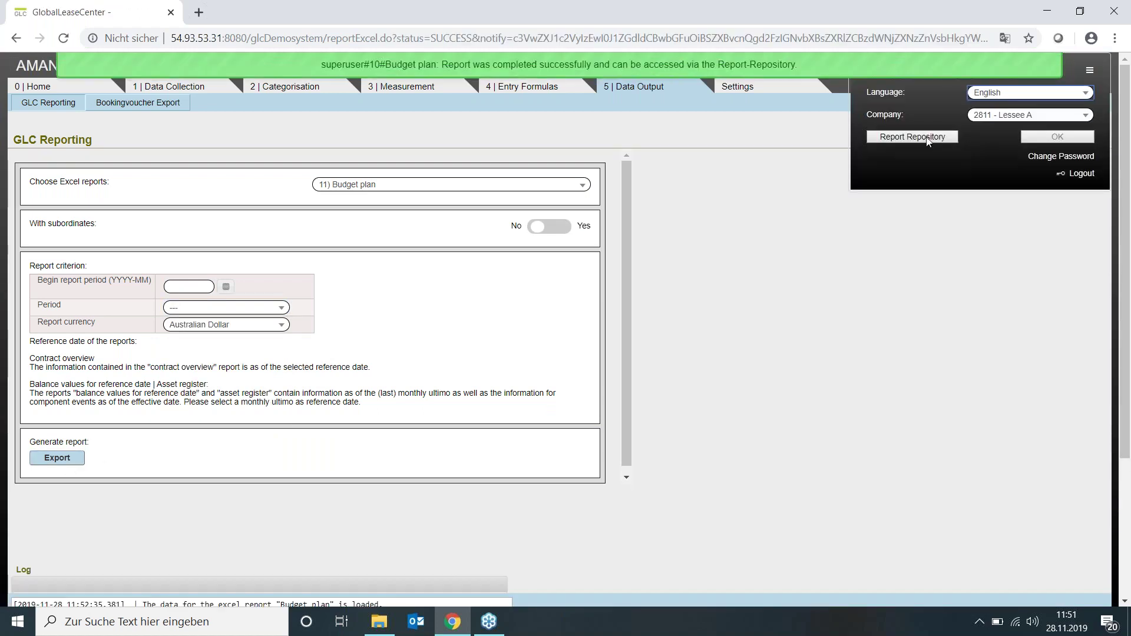
left_click(926, 139)
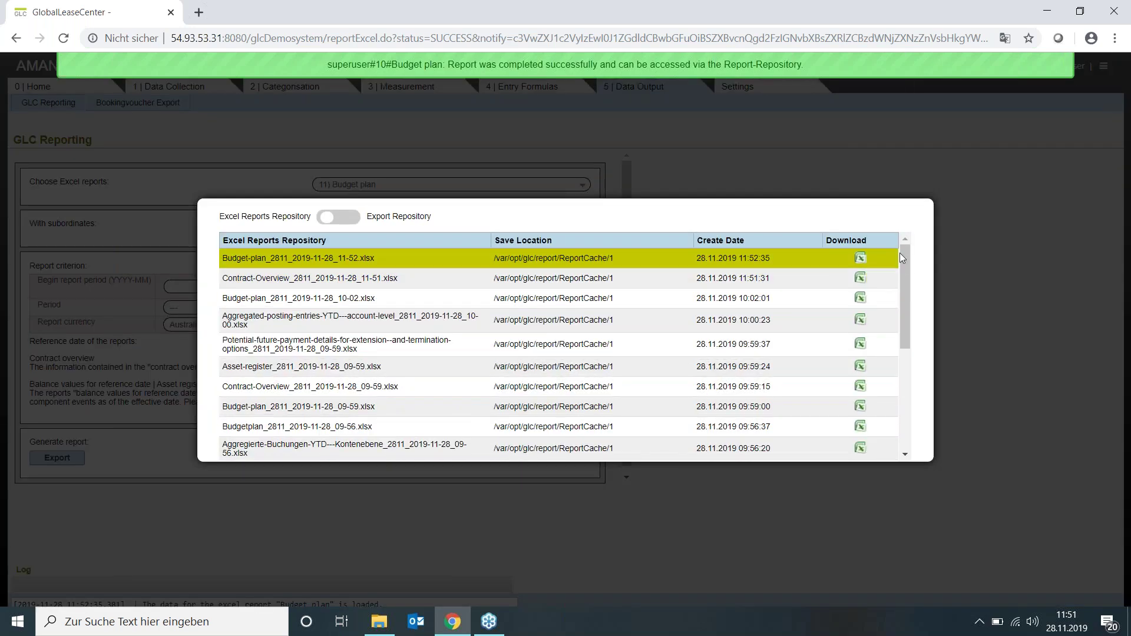
left_click(860, 259)
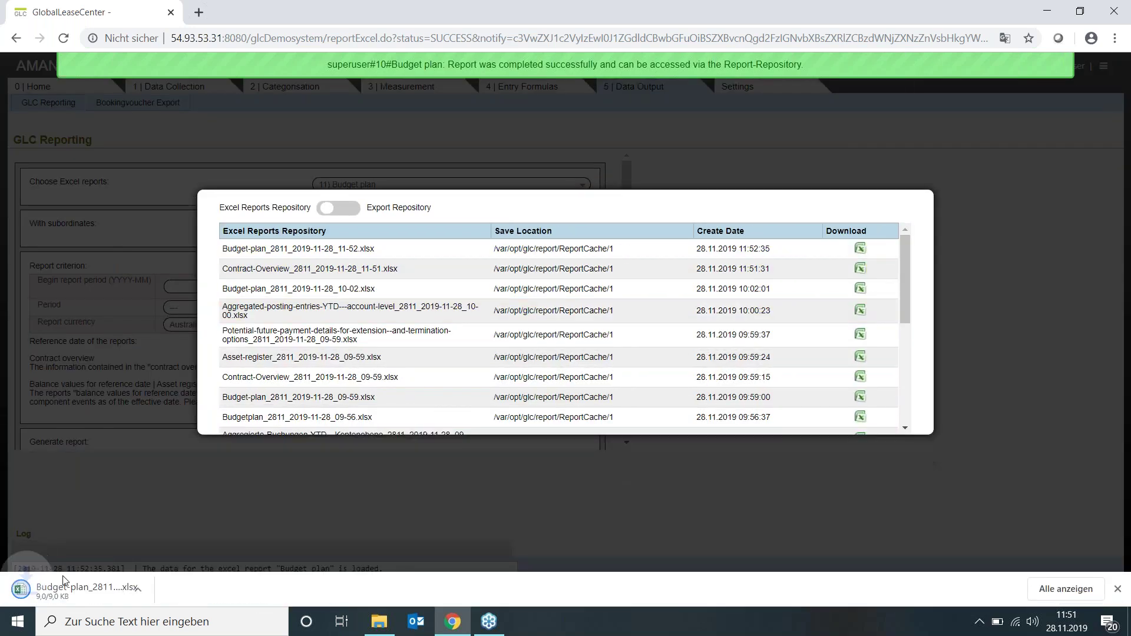
left_click(64, 583)
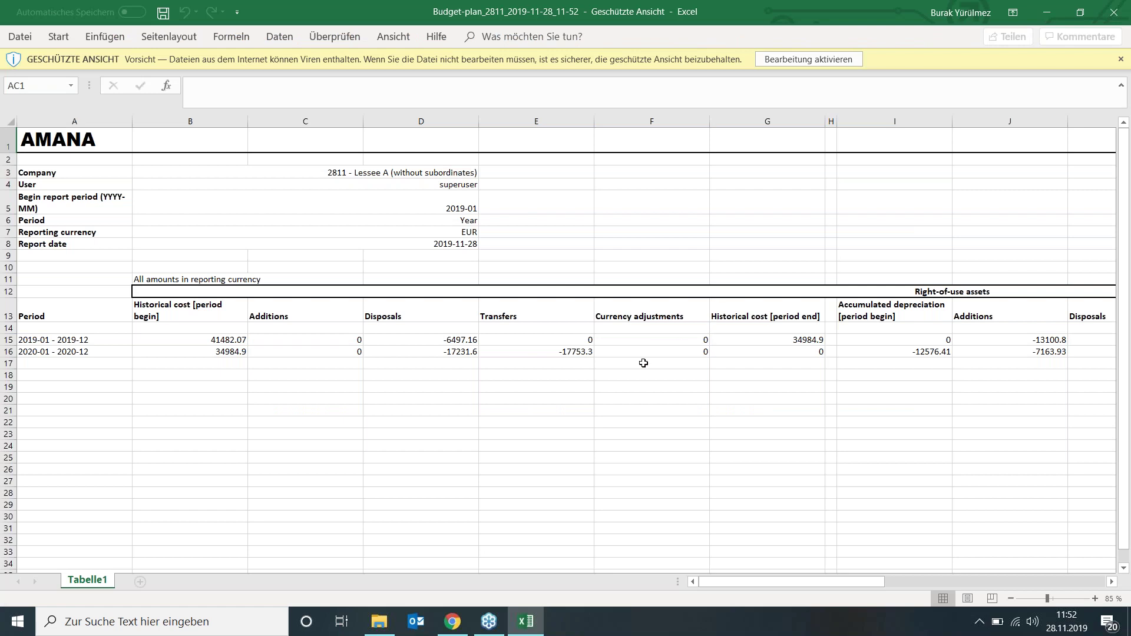
scroll(643, 363, "right", 2)
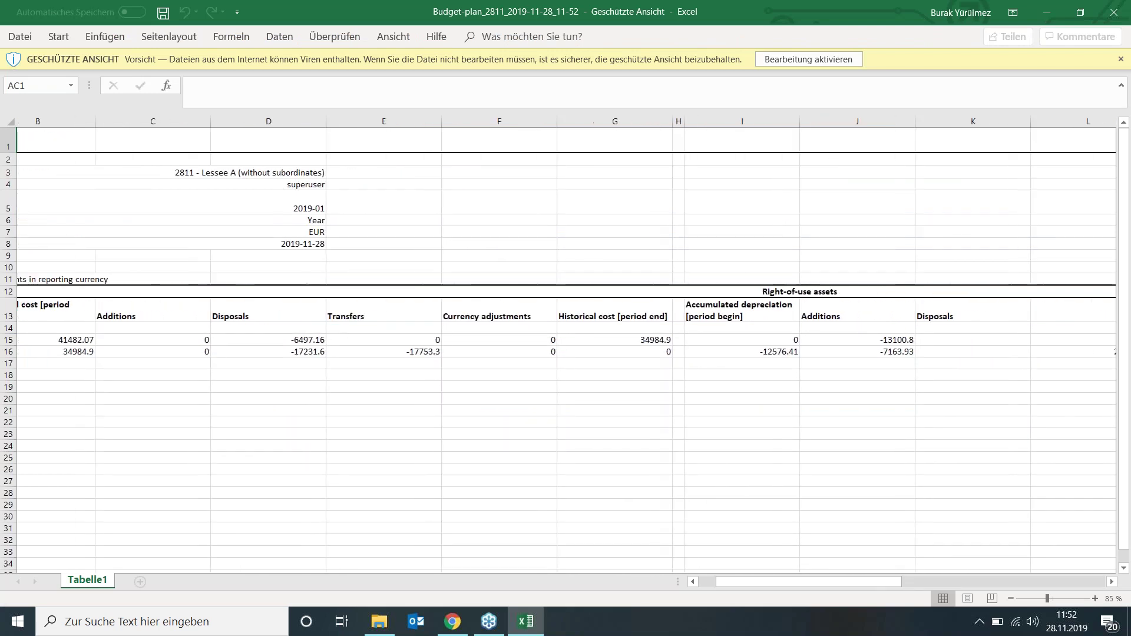
scroll(643, 363, "left", 2)
left_click(801, 58)
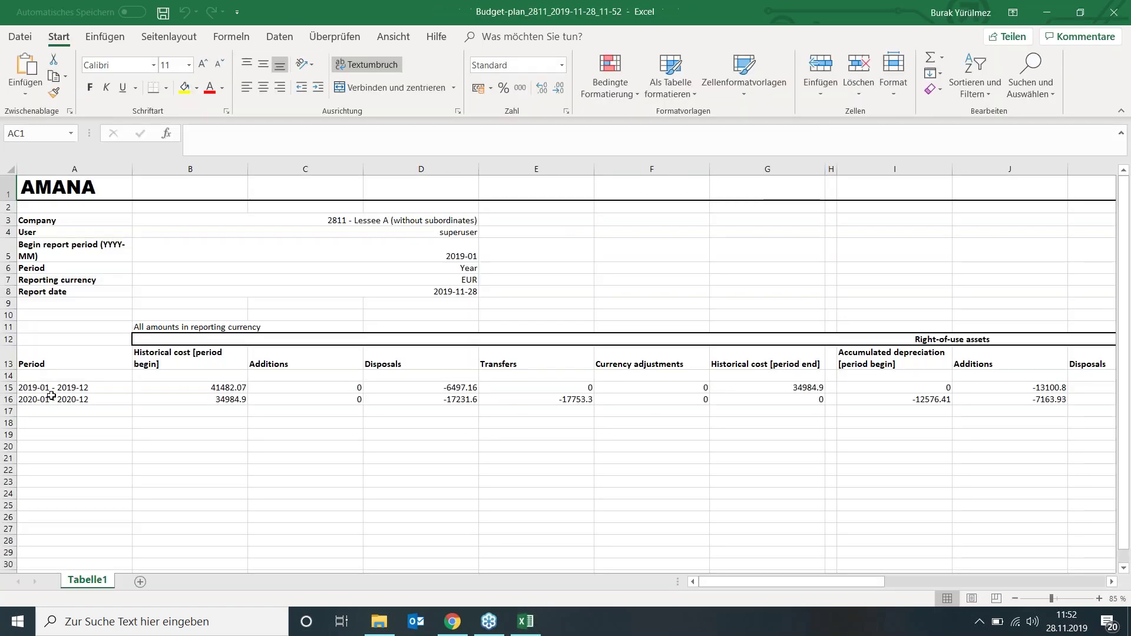
Enter 2030 in cell A21, below the listed periods of the budget plan.
left_click(52, 399)
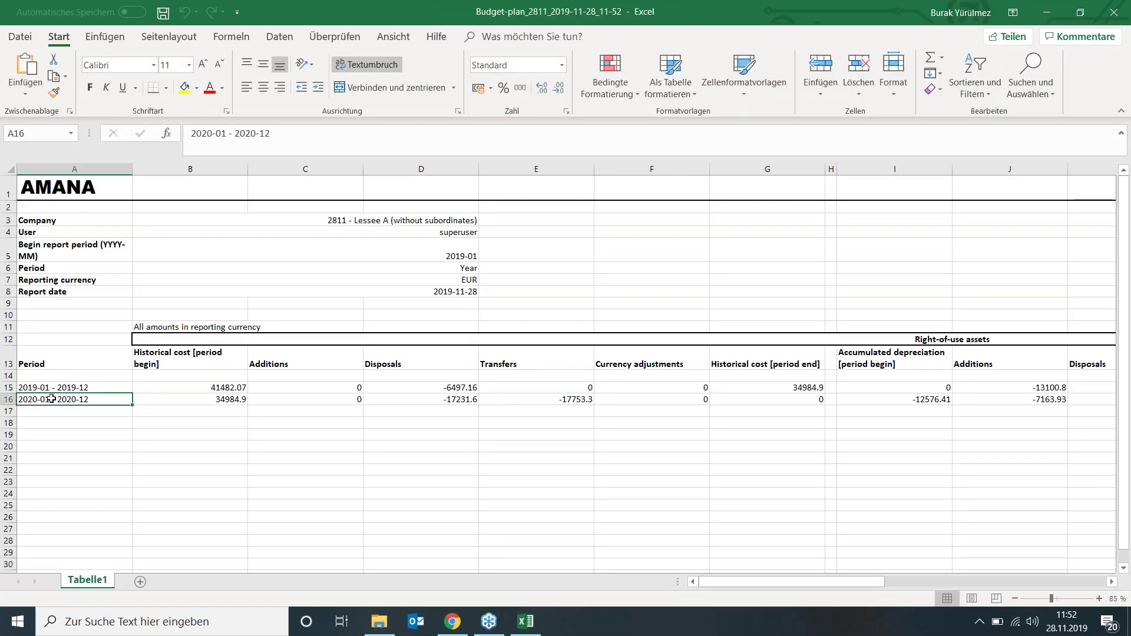
key("Down")
key("Down")
key("Down")
key("Down")
key("Down")
type("2")
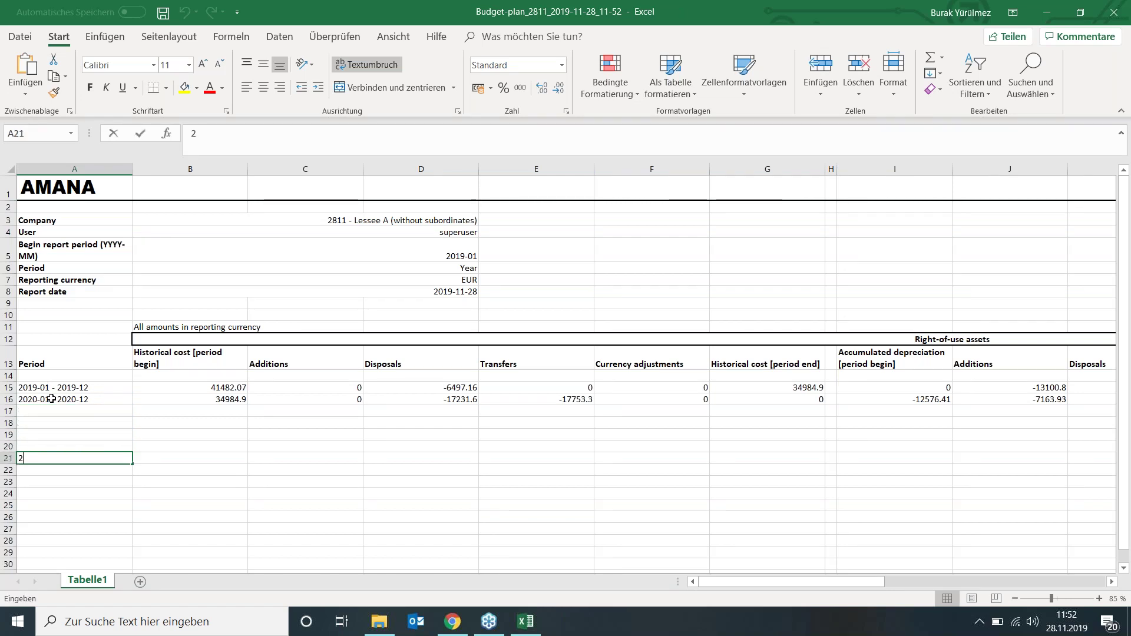
type("030")
key("Return")
key("Up")
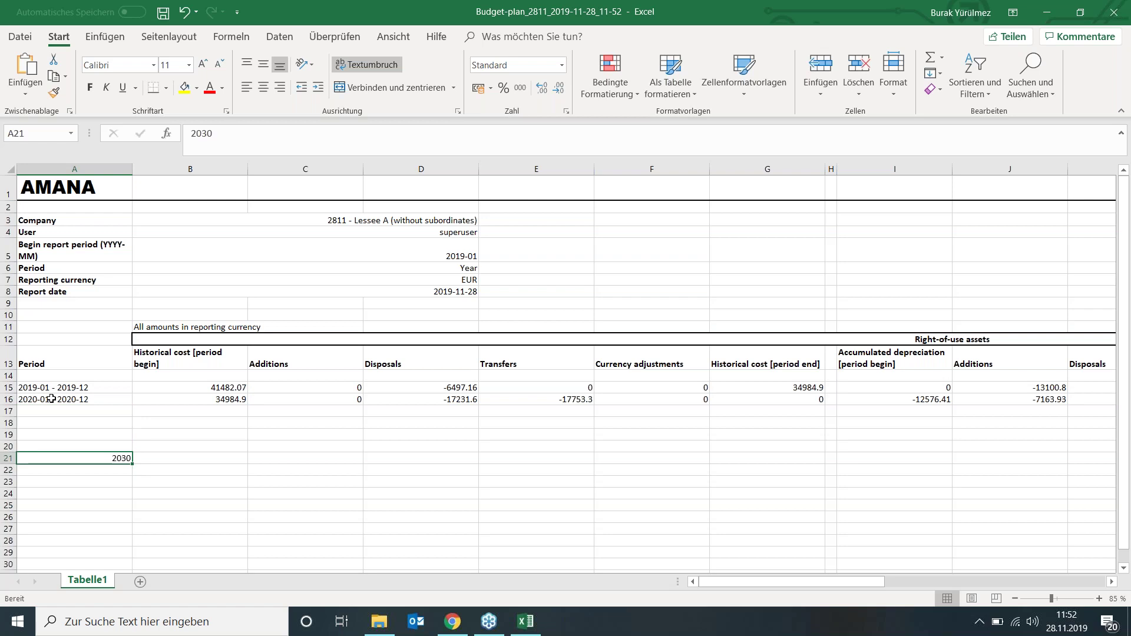
Review the right-of-use asset historical cost columns for 2019-01 - 2019-12, from period begin to period end.
left_click(199, 391)
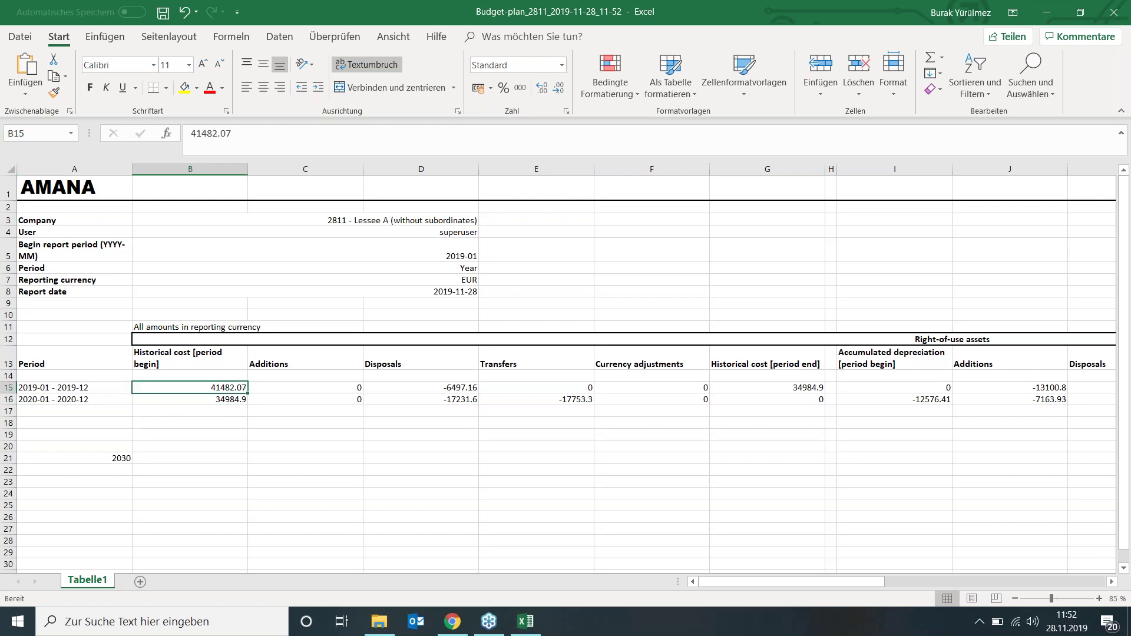
left_click(306, 387)
left_click(421, 388)
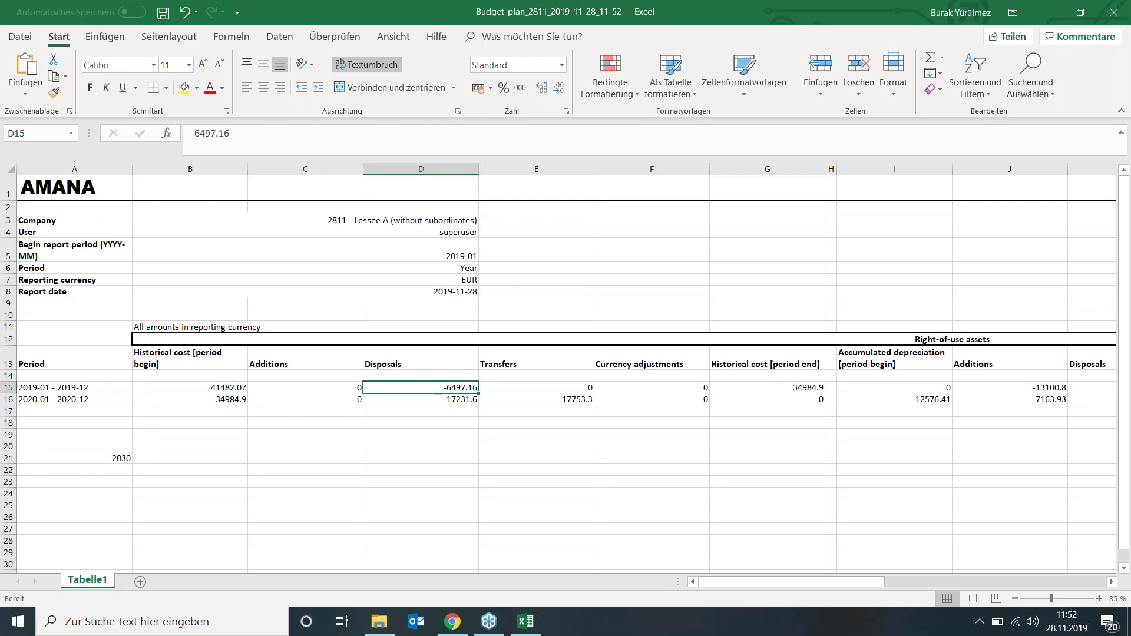
key("Left")
key("Right")
key("Right")
key("Right")
key("Right")
key("Right")
key("Right")
key("Right")
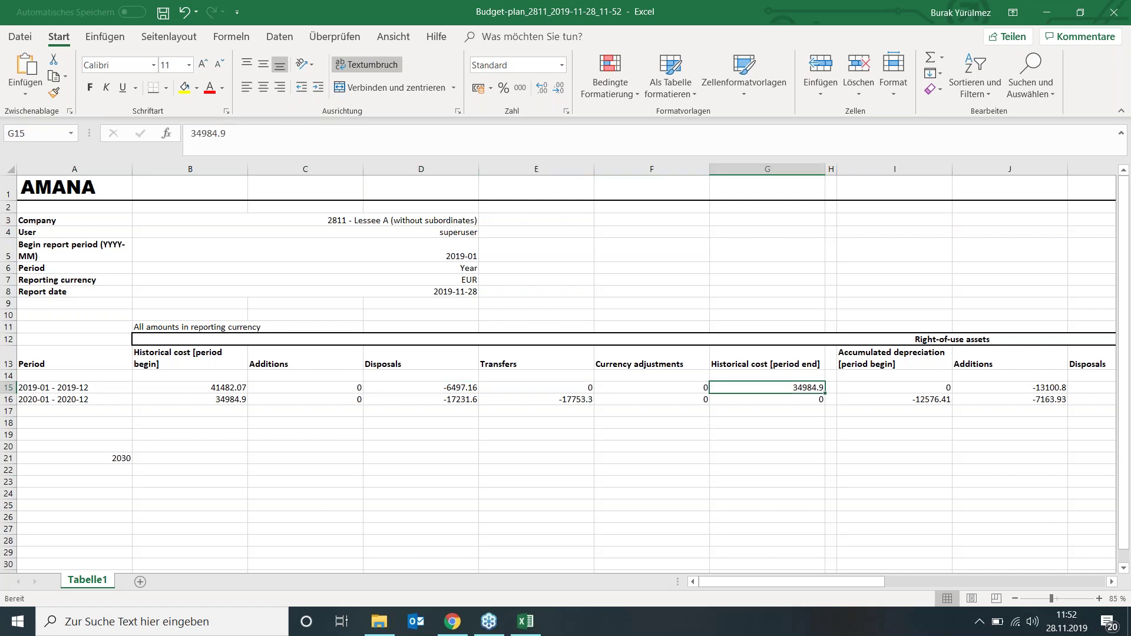
Review the accumulated depreciation and carrying amount columns of the right-of-use assets for 2019.
key("Right")
key("Right")
key("Right")
key("Right")
key("Right")
key("Right")
key("Right")
key("Right")
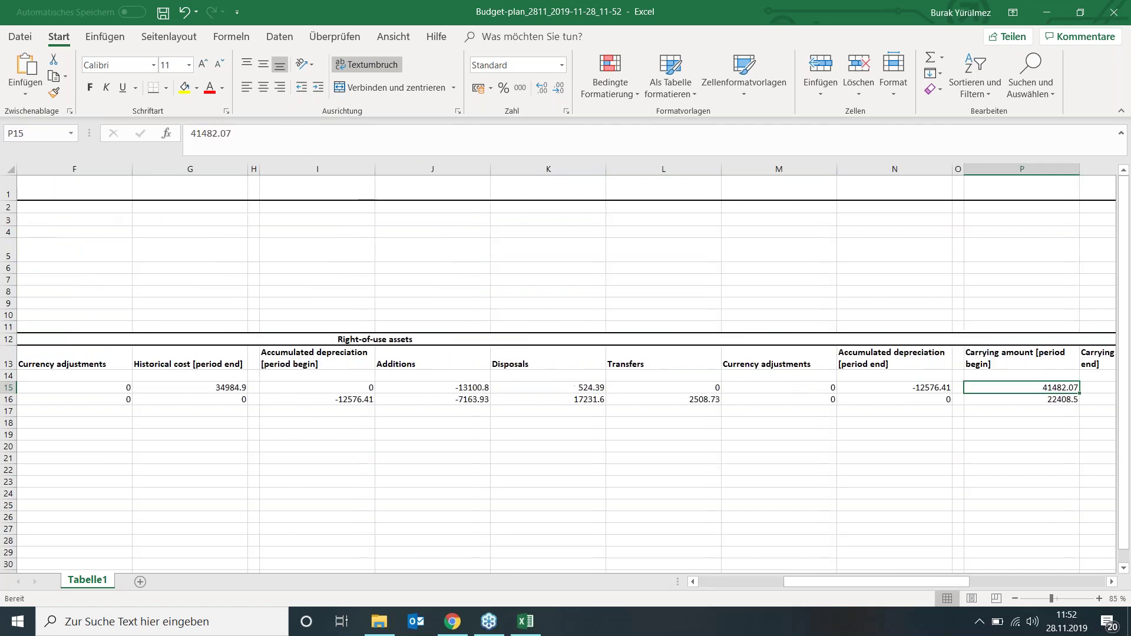
key("Right")
Review the 2019 liabilities columns from the period-begin balance through repayment, interest and payments to the period-end balance.
key("Right")
key("Right")
key("Right")
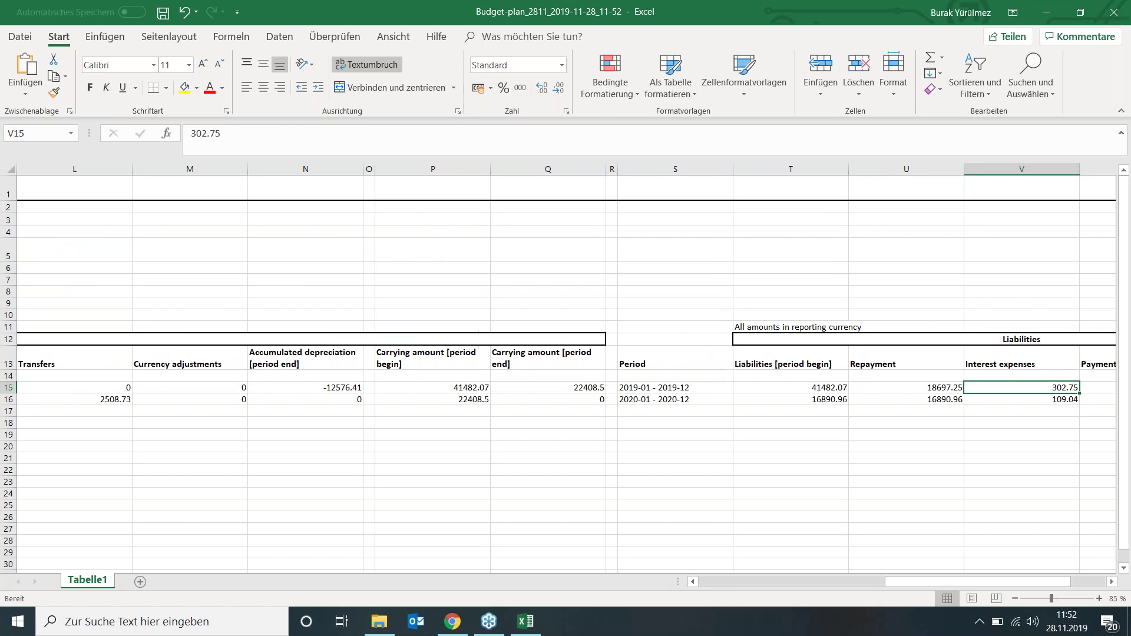
key("Left")
key("Left")
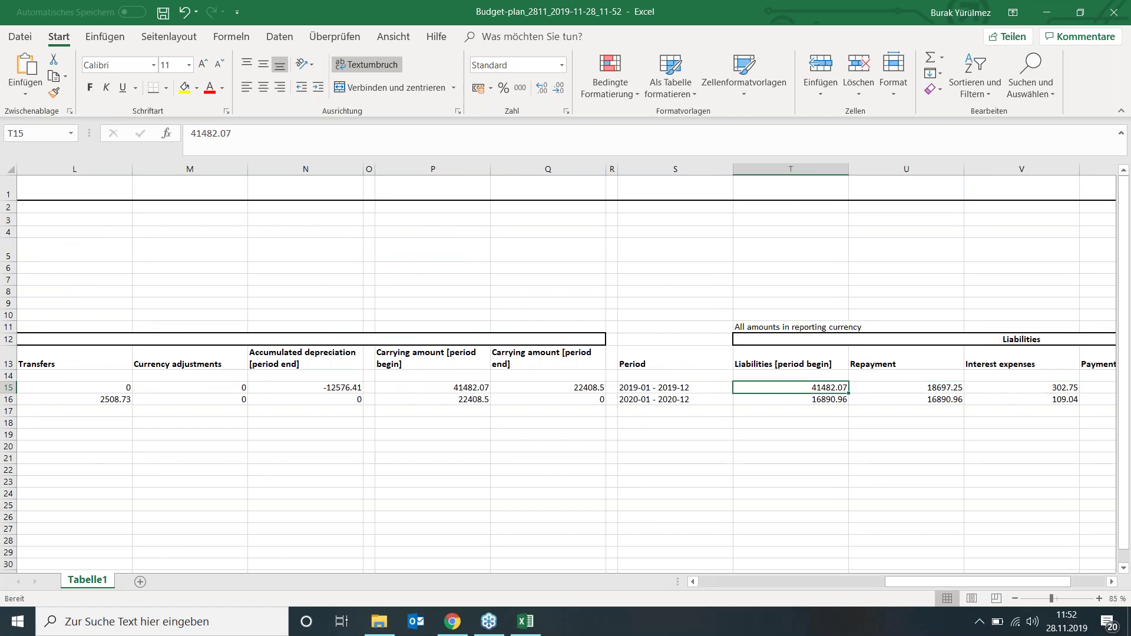
key("Right")
key("Right")
key("Right")
key("Right")
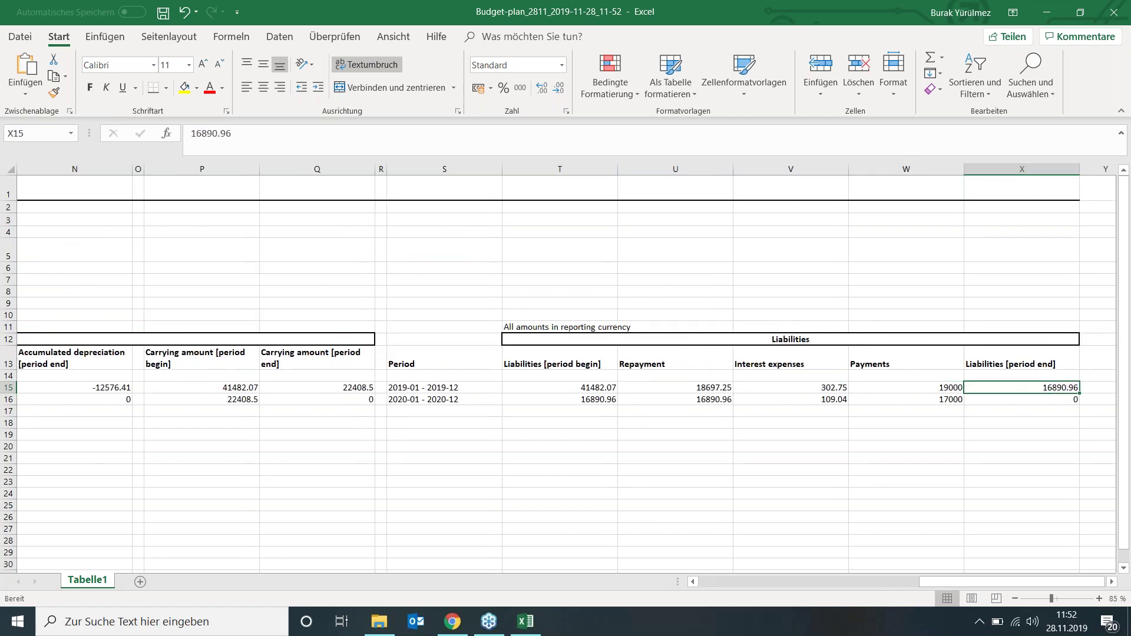
Examine the interest expenses for 2019 and compare the lease payments of 2019 and 2020.
key("Left")
key("Left")
key("Left")
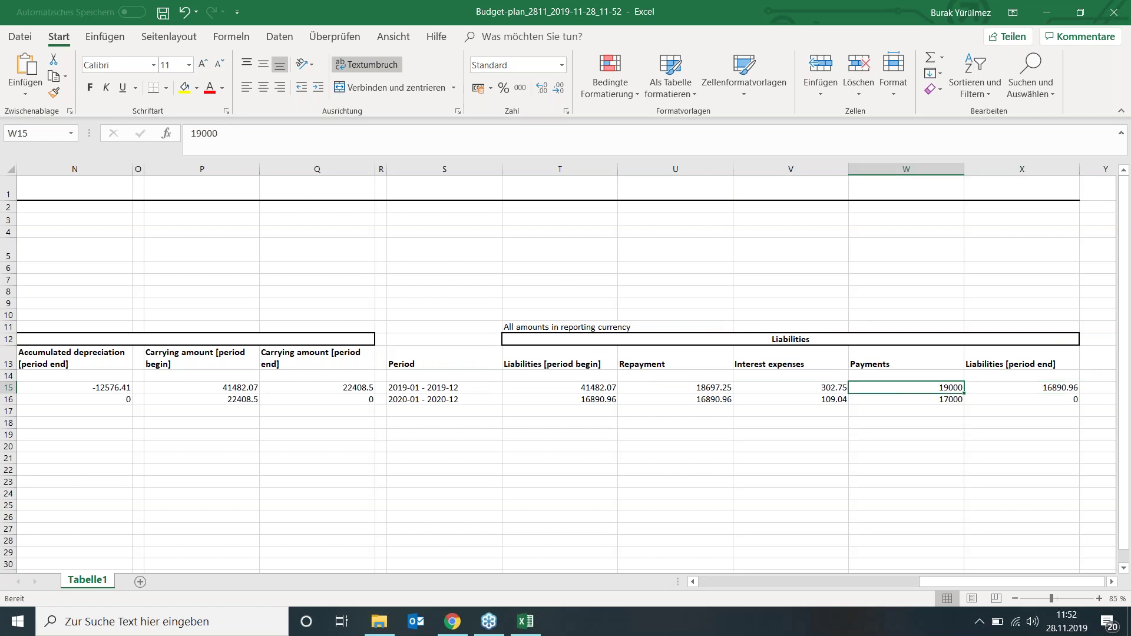
key("Right")
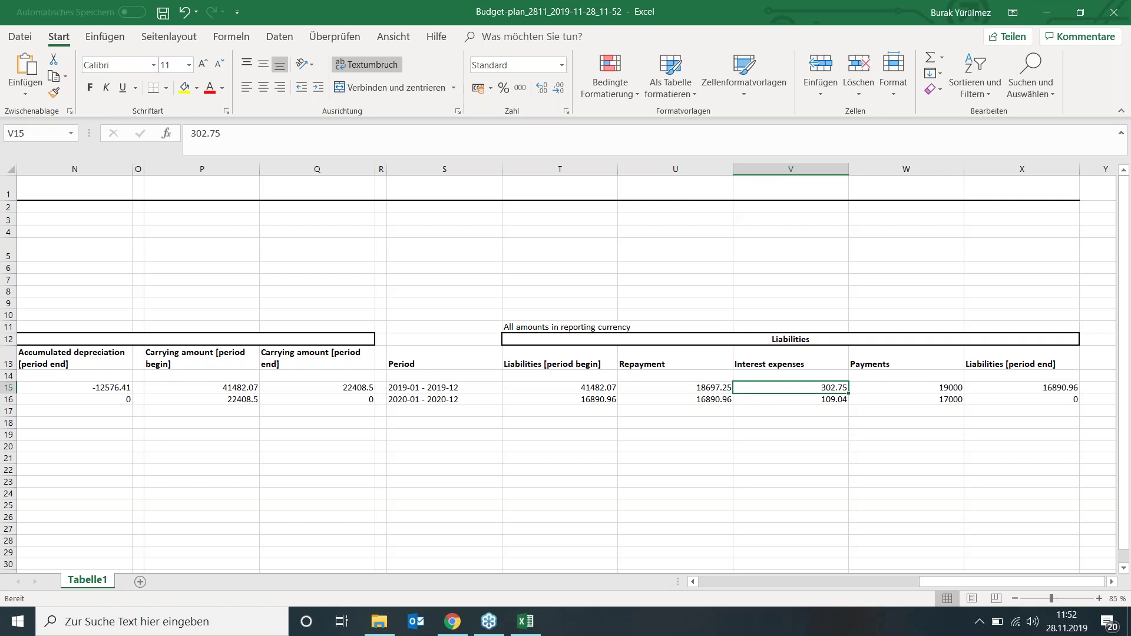
key("Right")
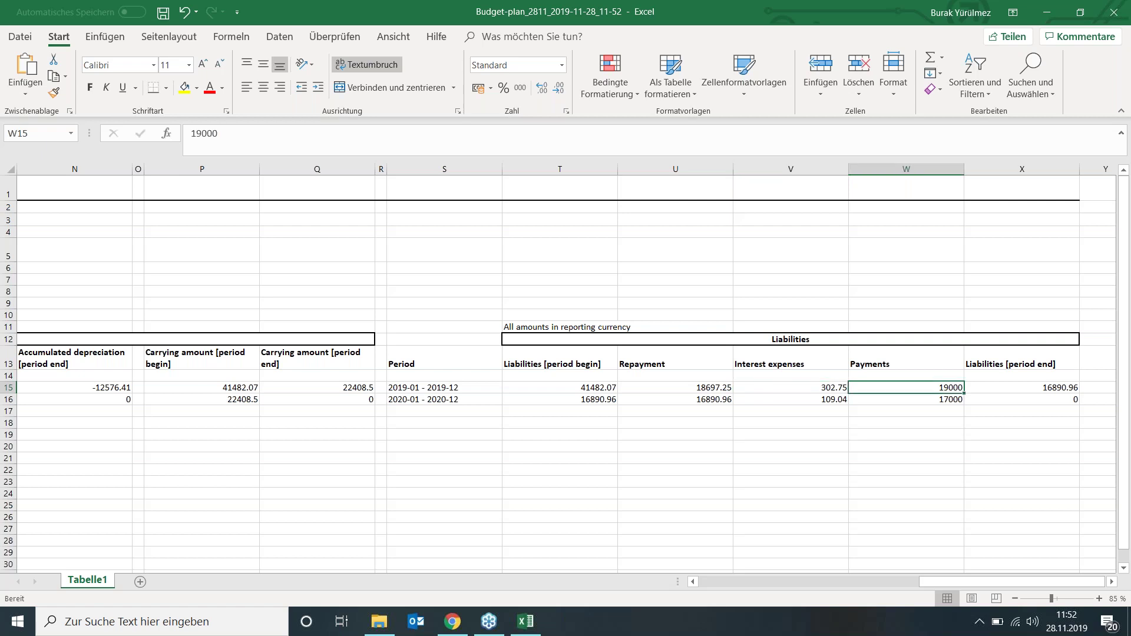
key("Down")
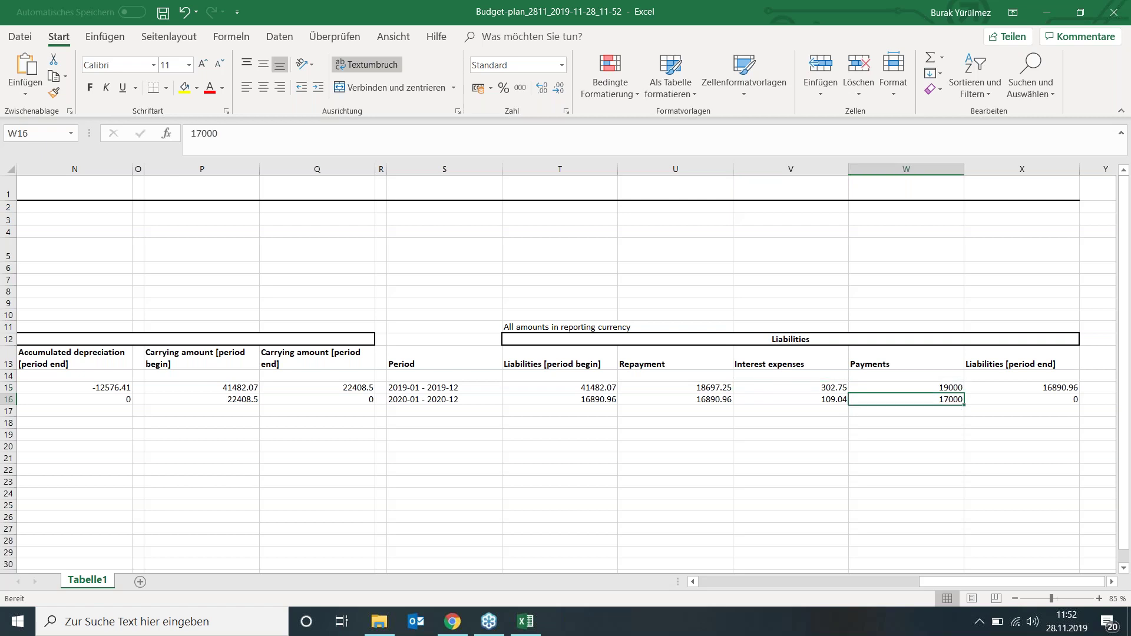
key("Down")
key("Left")
key("Left")
key("Left")
key("Left")
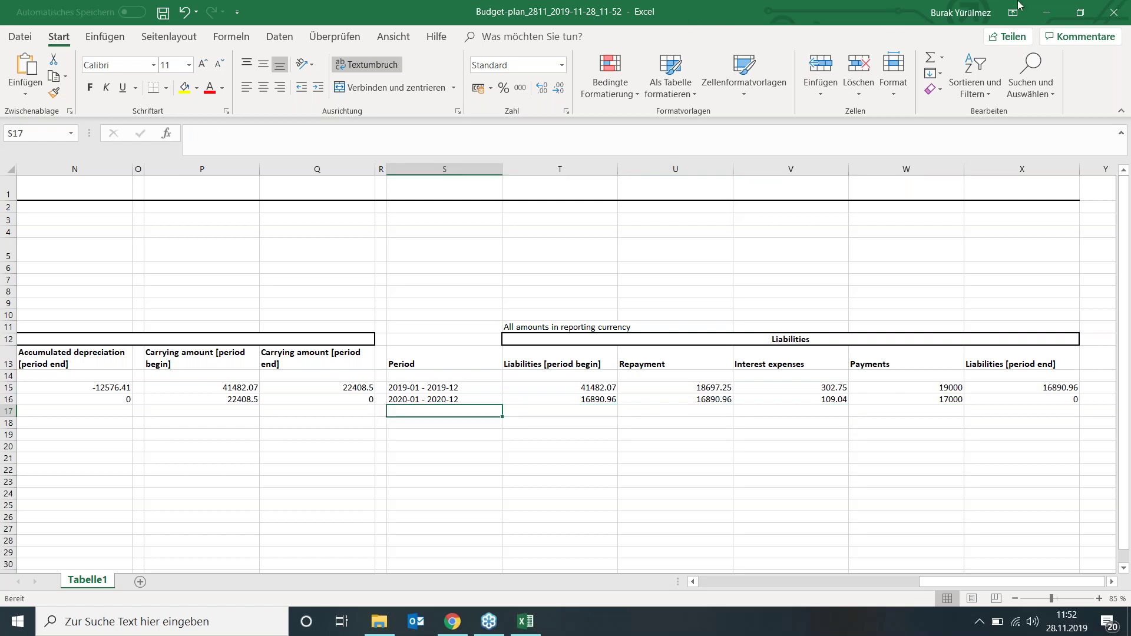
Close the budget plan workbook without saving, dismiss the report repository and reload the GLC Reporting page.
left_click(1115, 14)
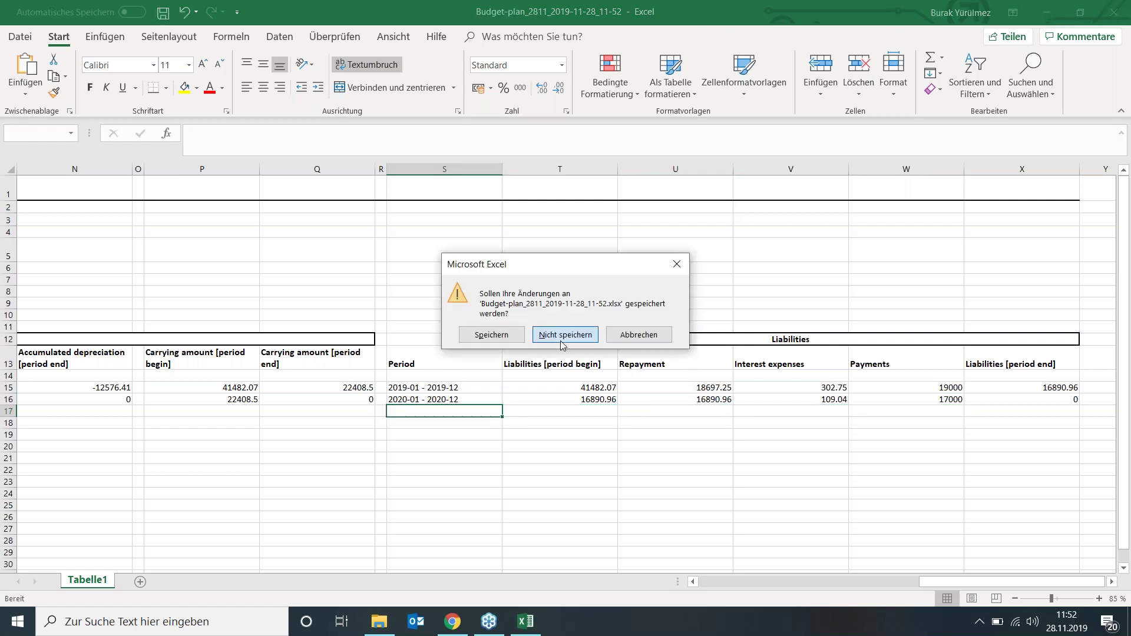
left_click(565, 336)
left_click(349, 118)
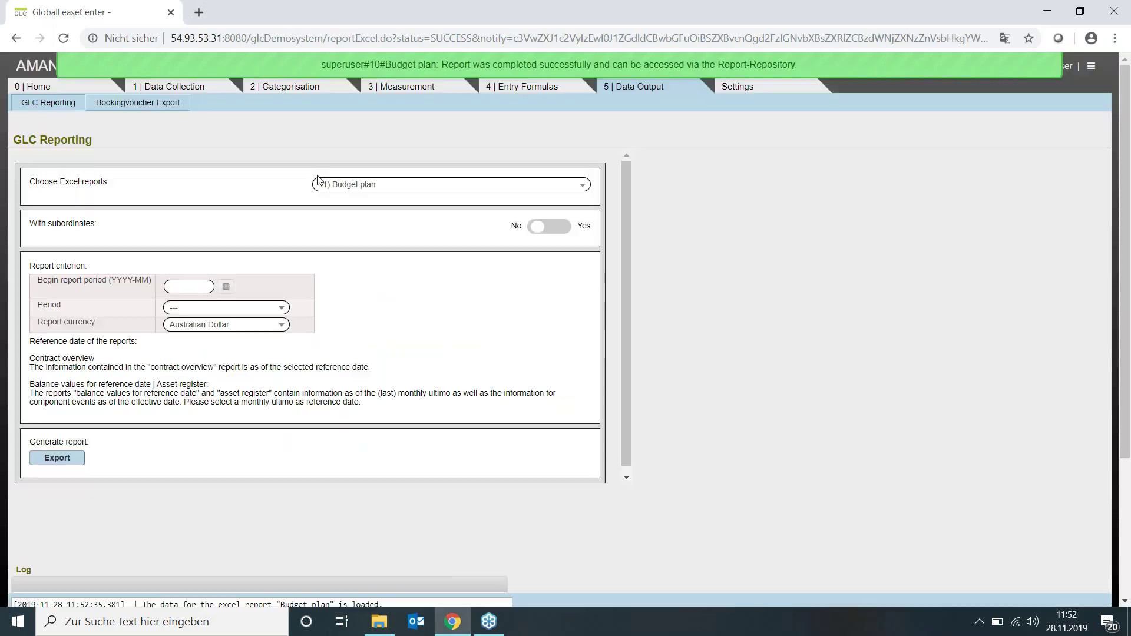
left_click(38, 109)
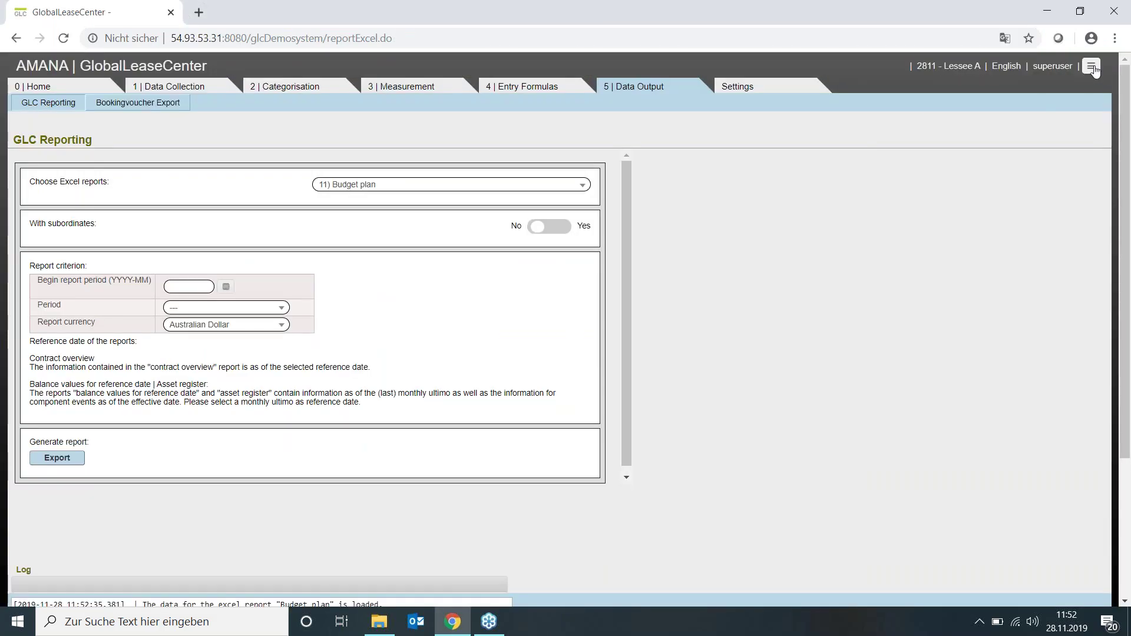
Download the account-level Aggregated posting entries YTD report created 28.11.2019 10:00:23 from the report repository and open it for editing.
left_click(1091, 67)
left_click(898, 137)
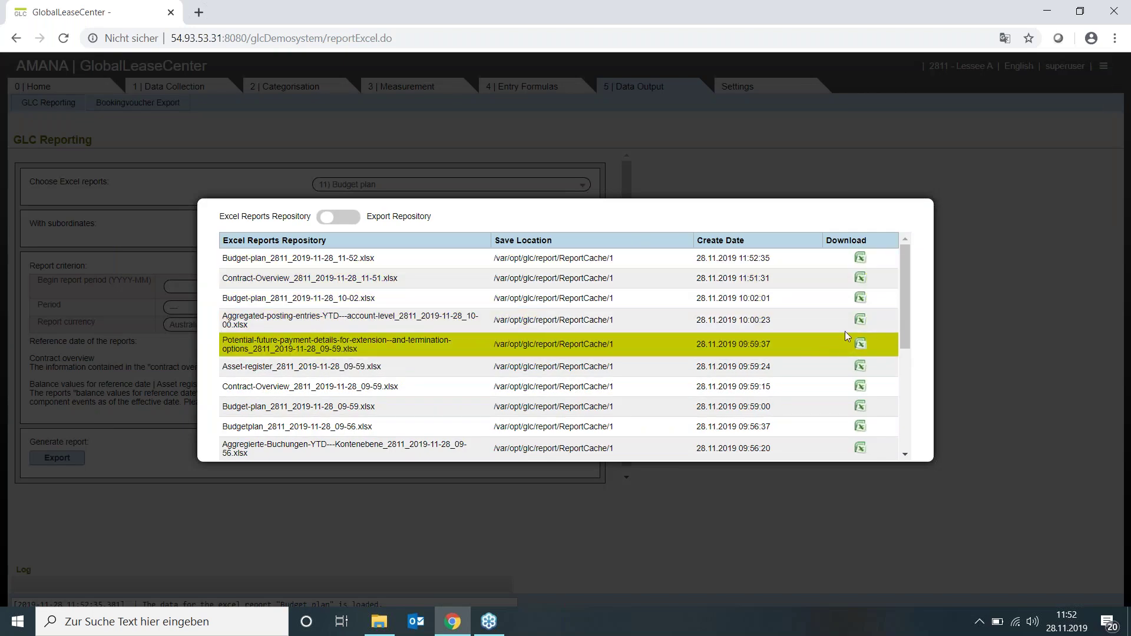
left_click(861, 322)
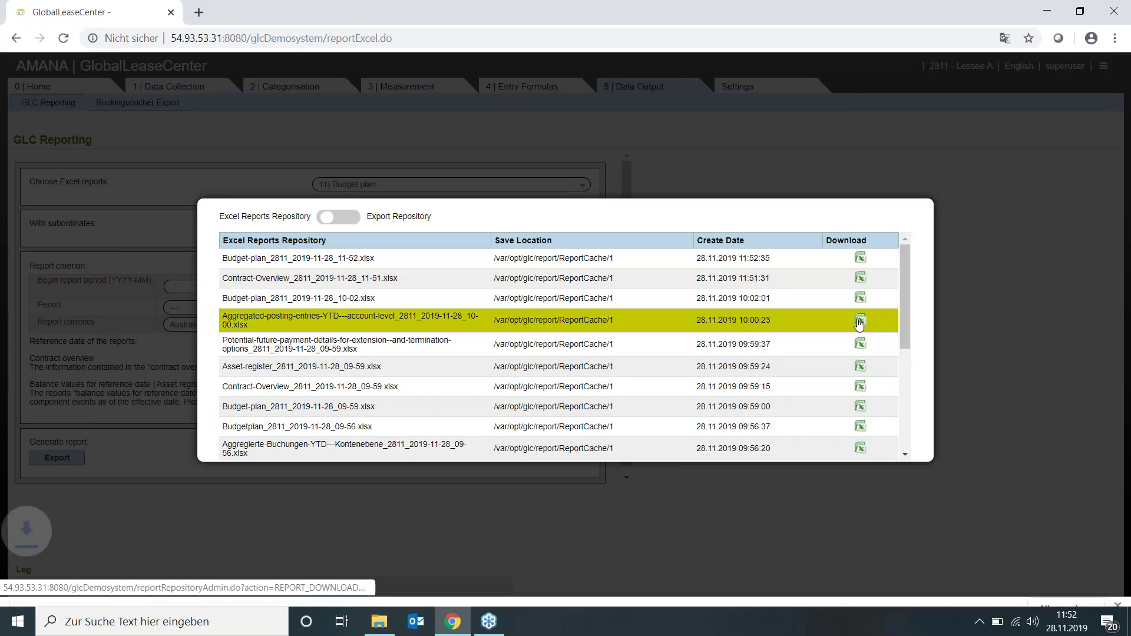
left_click(75, 593)
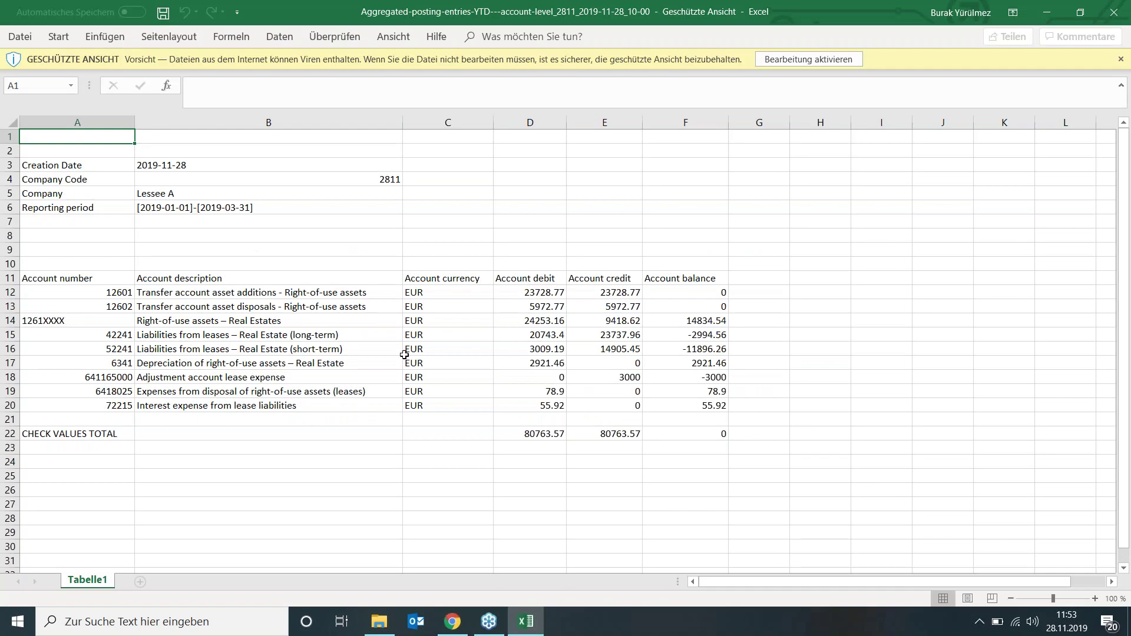
left_click(797, 59)
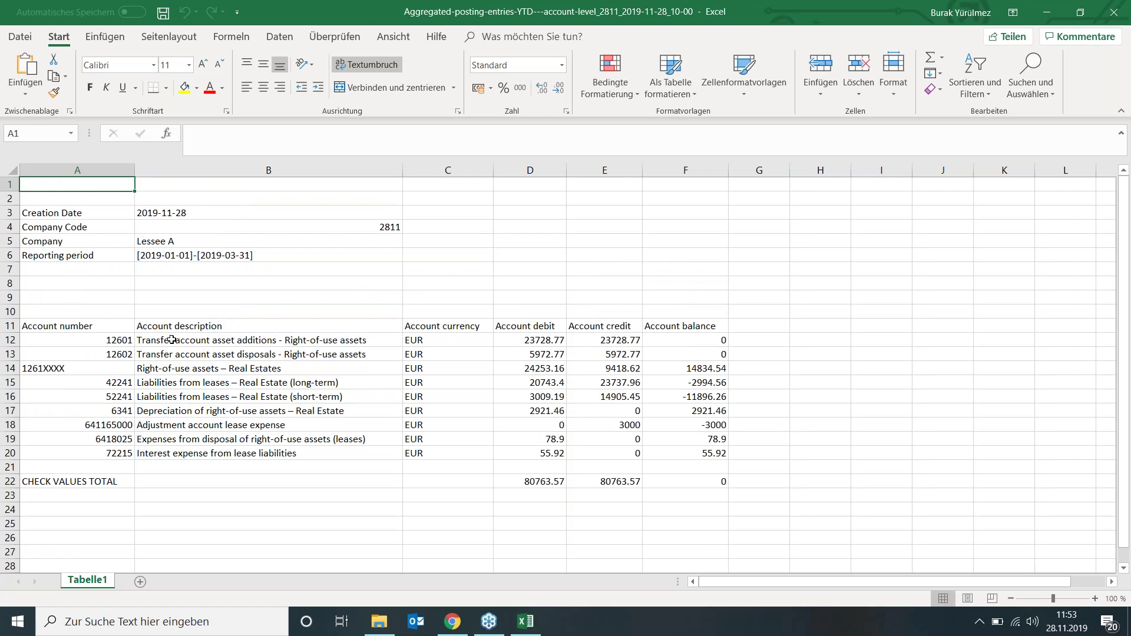
Review the debit, credit and balance columns of the aggregated posting entries, from the transfer accounts down to depreciation.
left_click_drag(171, 340, 692, 449)
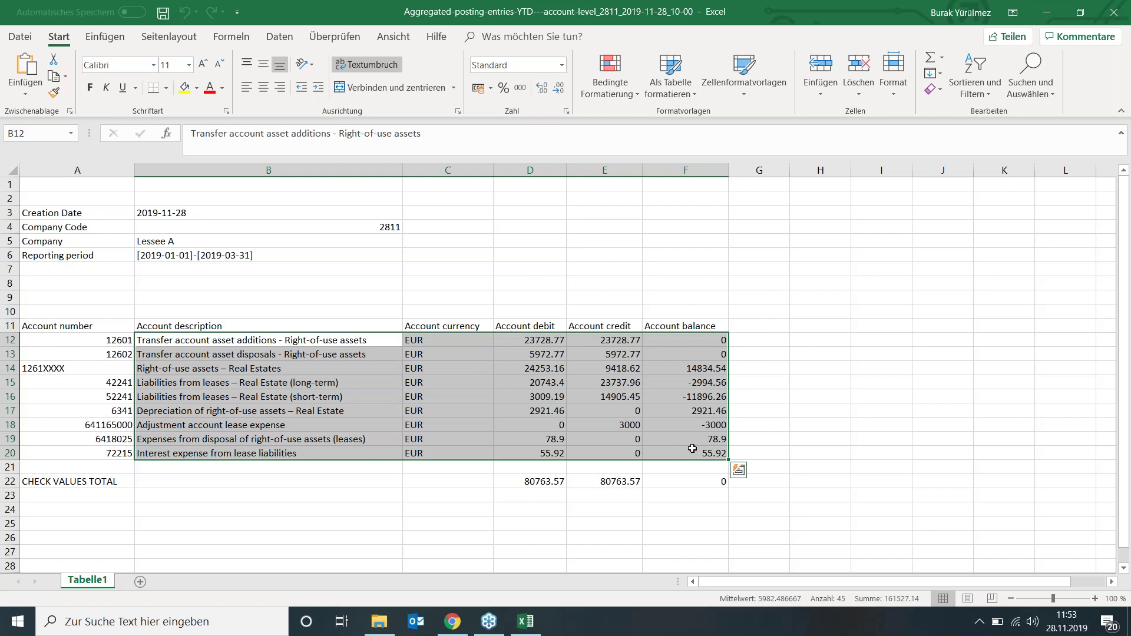
left_click(499, 385)
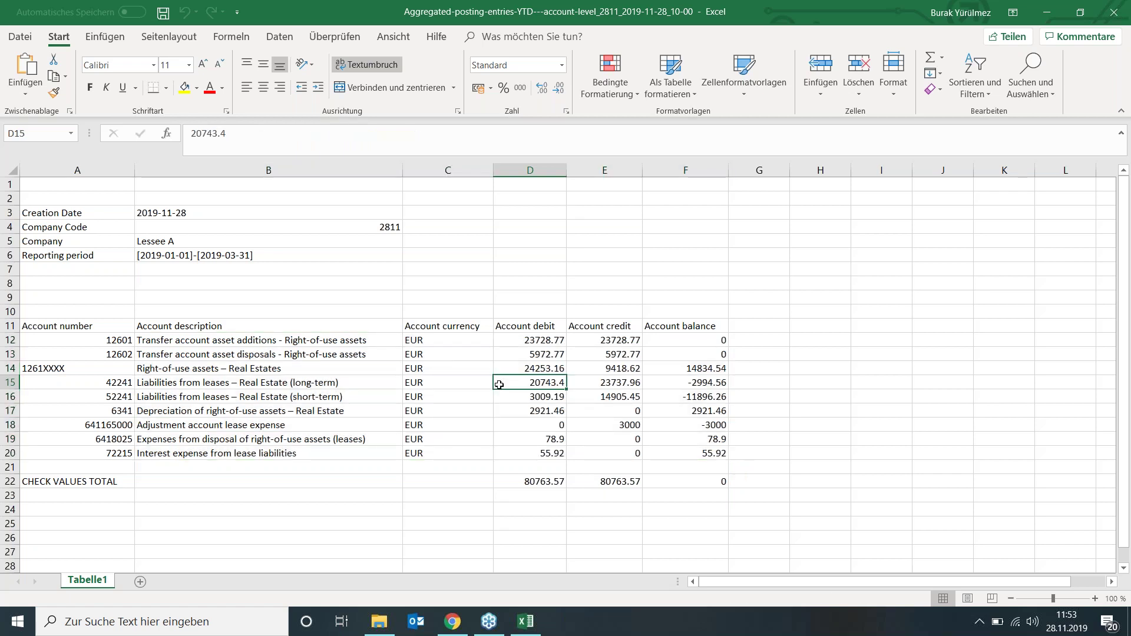
key("Up")
key("Up")
key("Up")
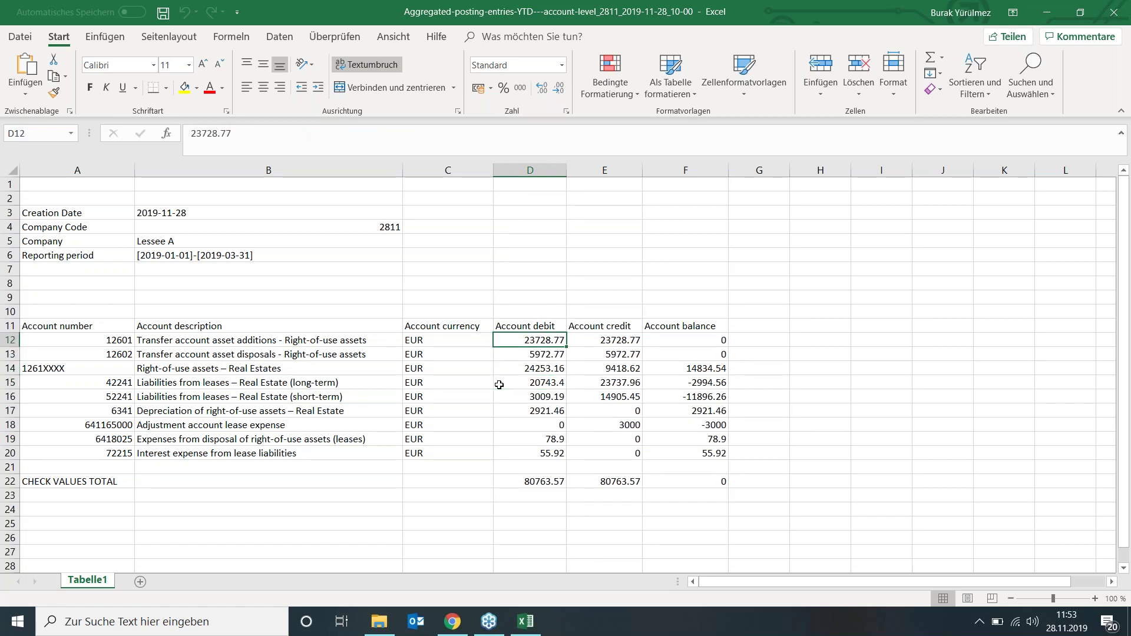
key("Down")
key("Right")
key("Right")
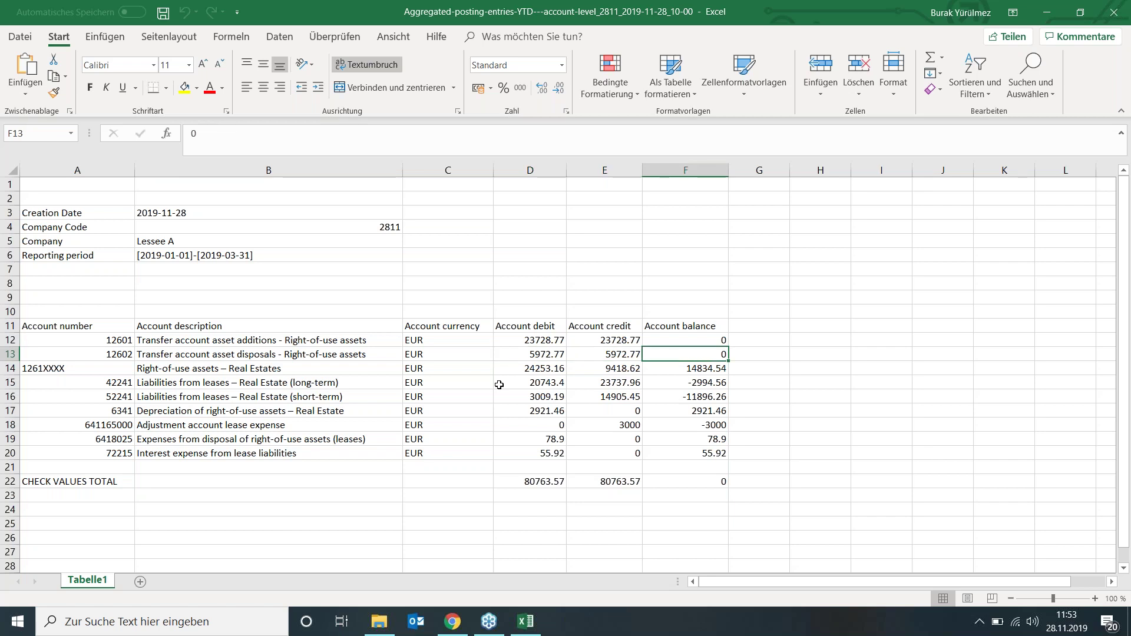
key("Down")
key("Down")
key("Down")
key("Down")
key("Down")
key("Down")
key("Down")
key("Down")
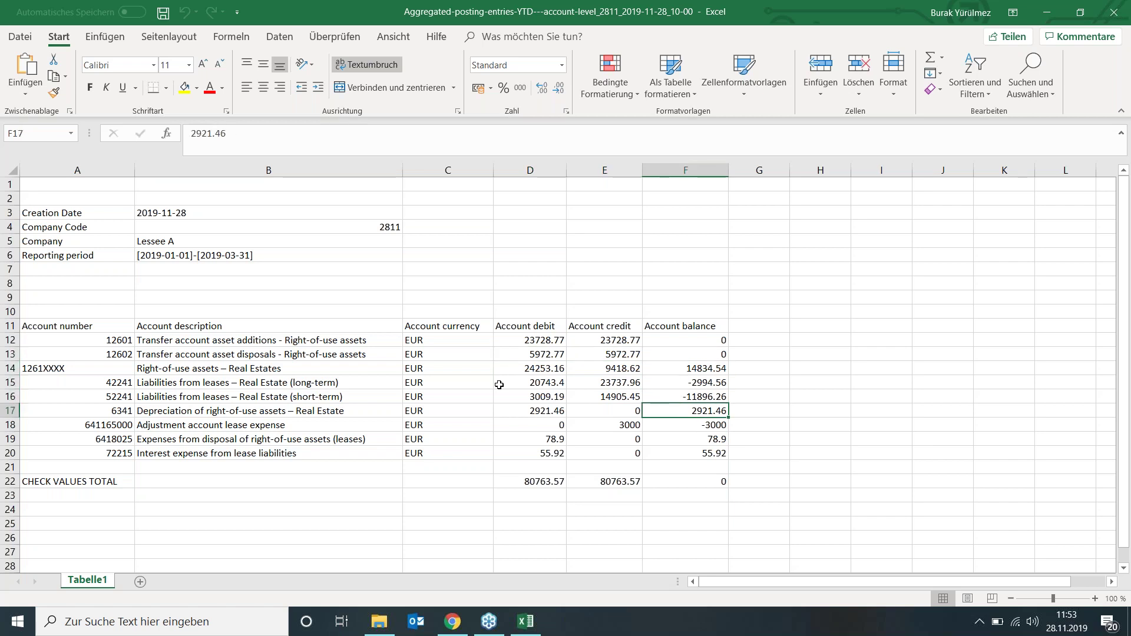
Close the aggregated posting entries workbook, dismiss the report repository and go to the Home page.
left_click(1128, 14)
left_click(705, 126)
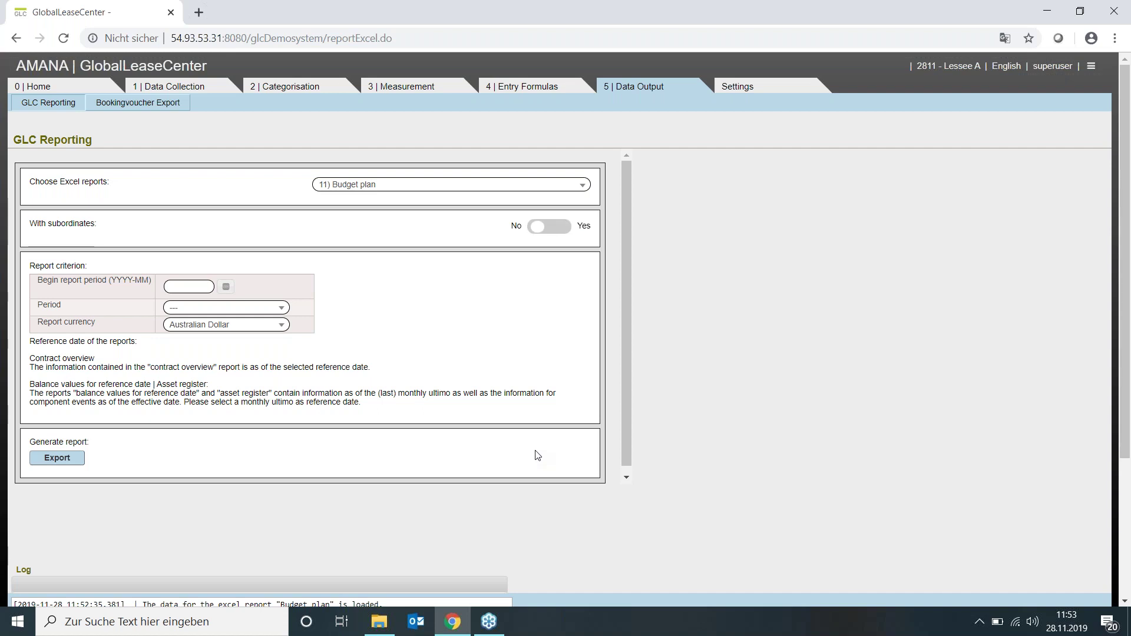
left_click(24, 89)
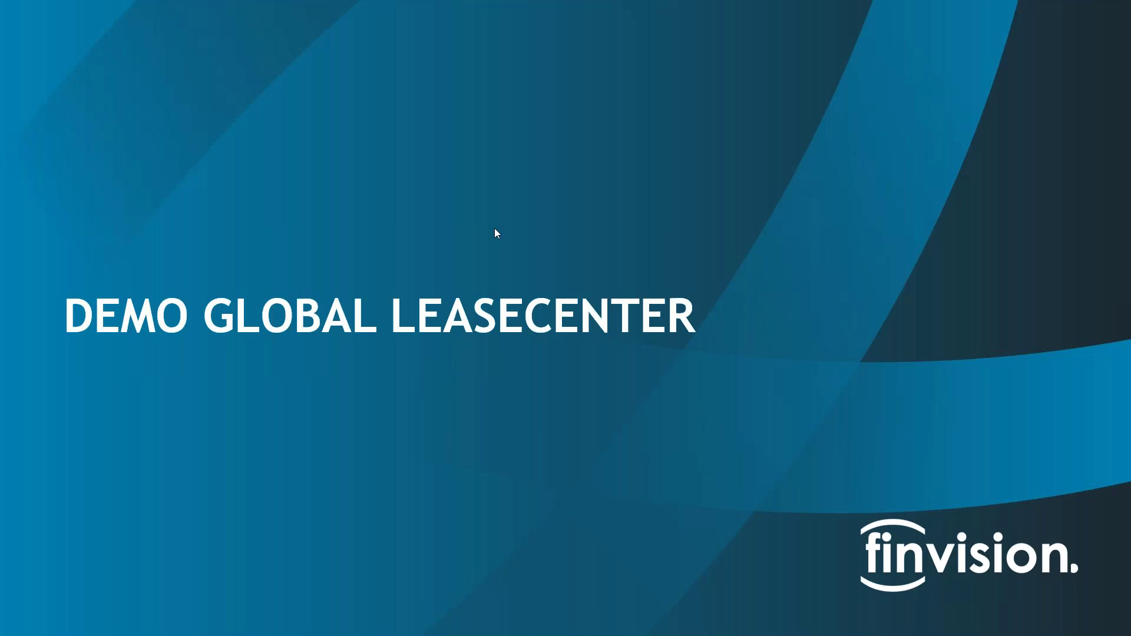
left_click(706, 286)
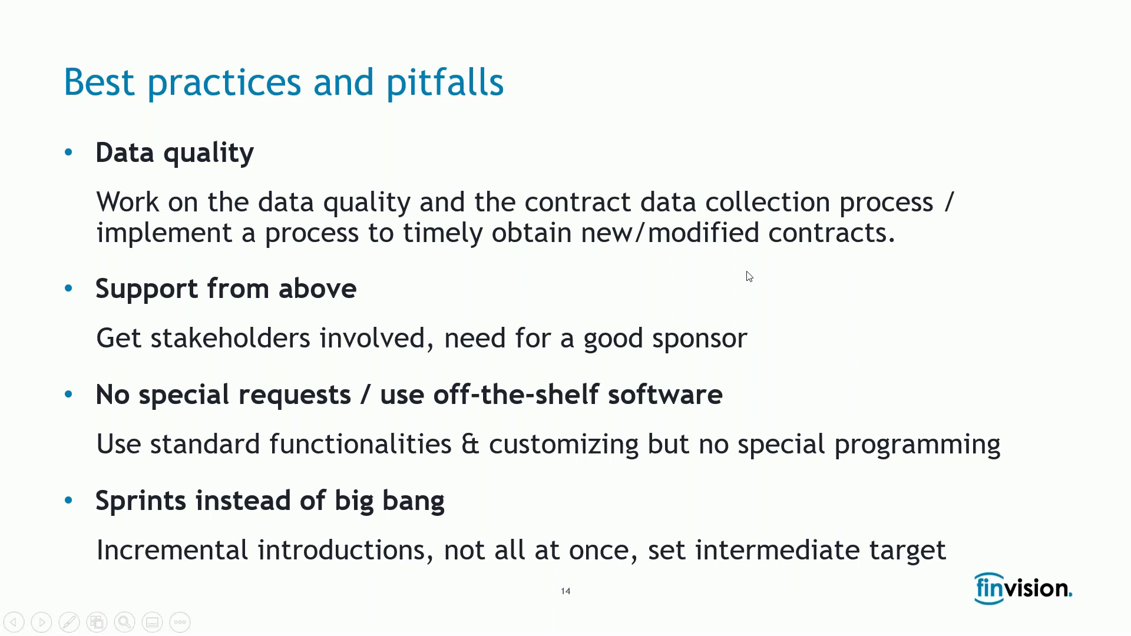